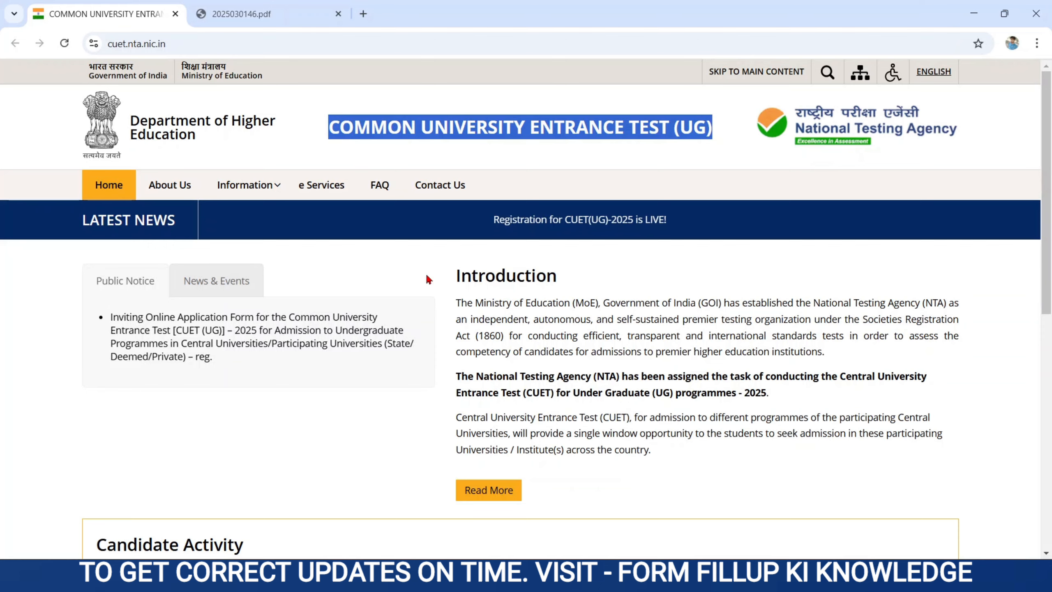
Scroll the cuet.nta.nic.in home page down to the Candidate Activity box
scroll(428, 279, down, 7)
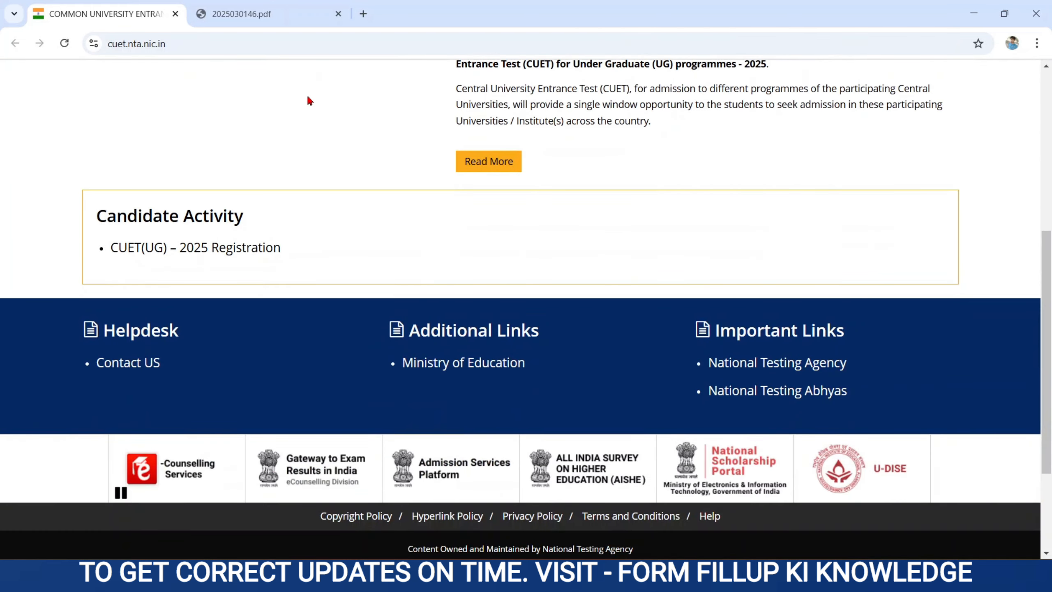
In the 2025030146.pdf bulletin, highlight the Important Dates heading and the application, fee and correction dates
click(265, 13)
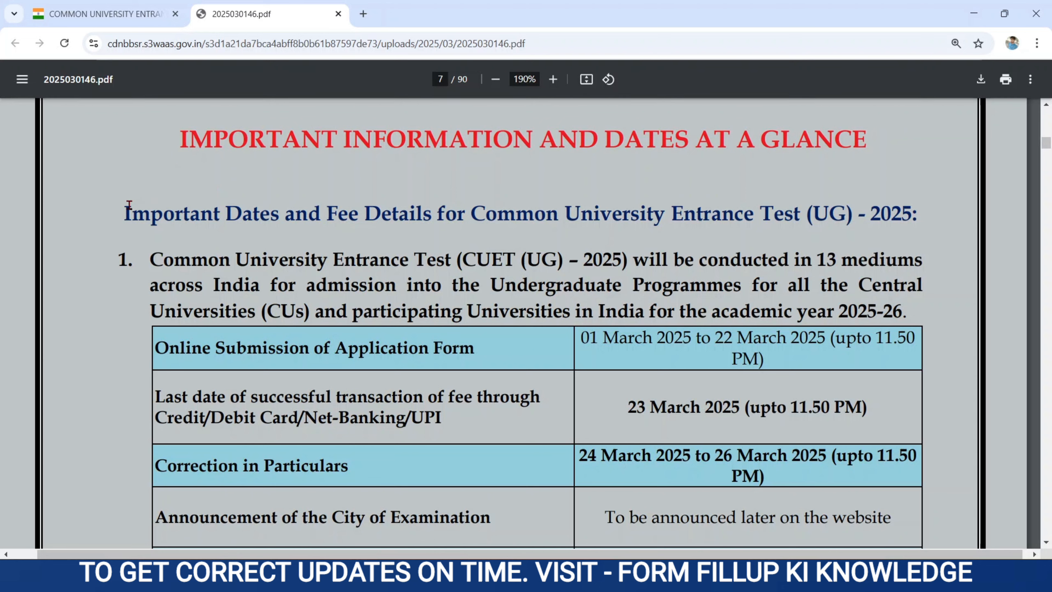
drag(117, 213, 577, 239)
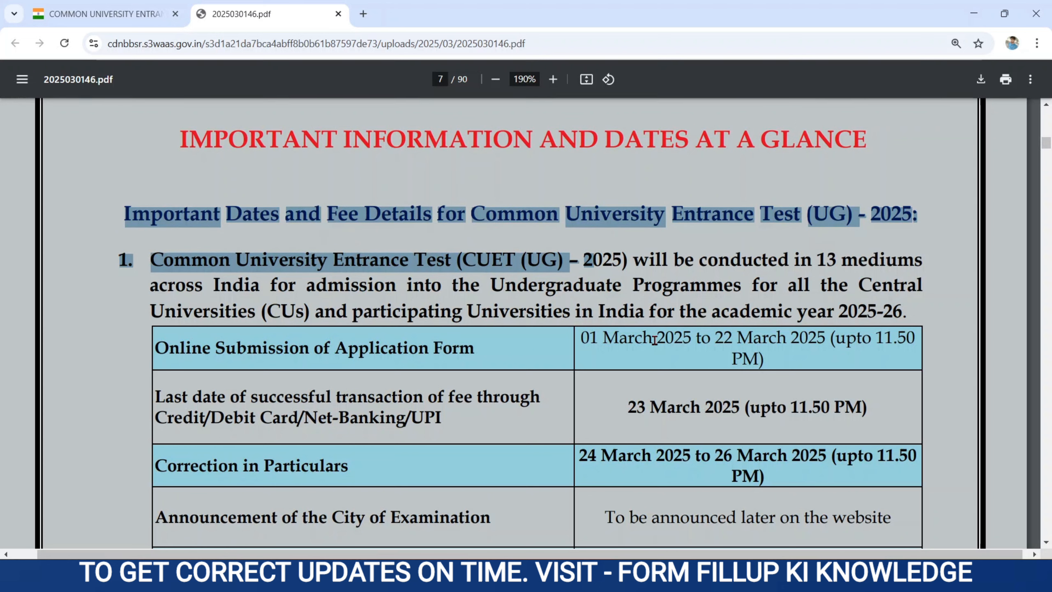
drag(582, 338, 769, 363)
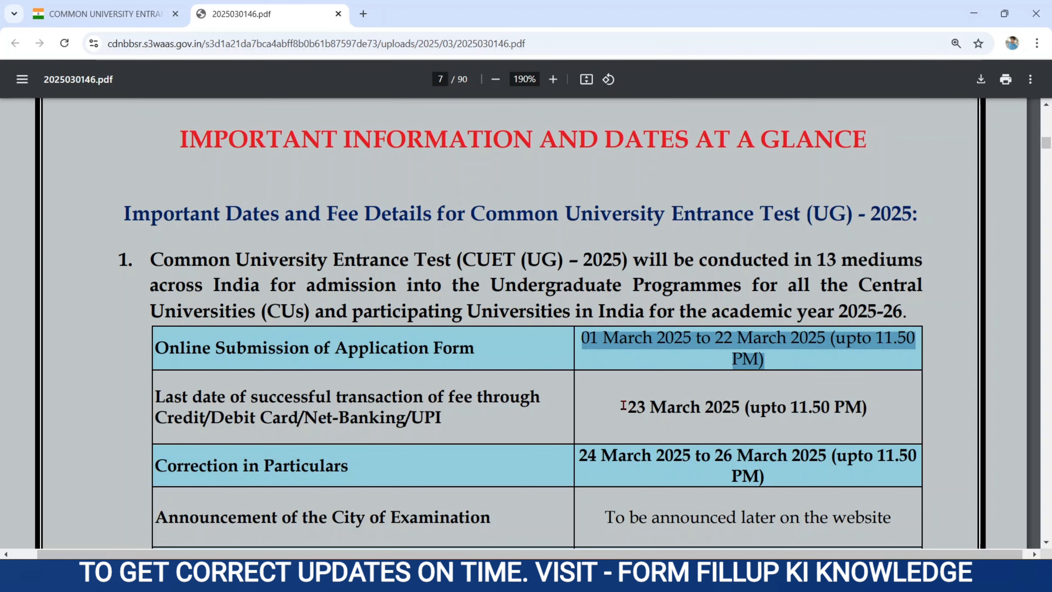
drag(627, 405, 881, 408)
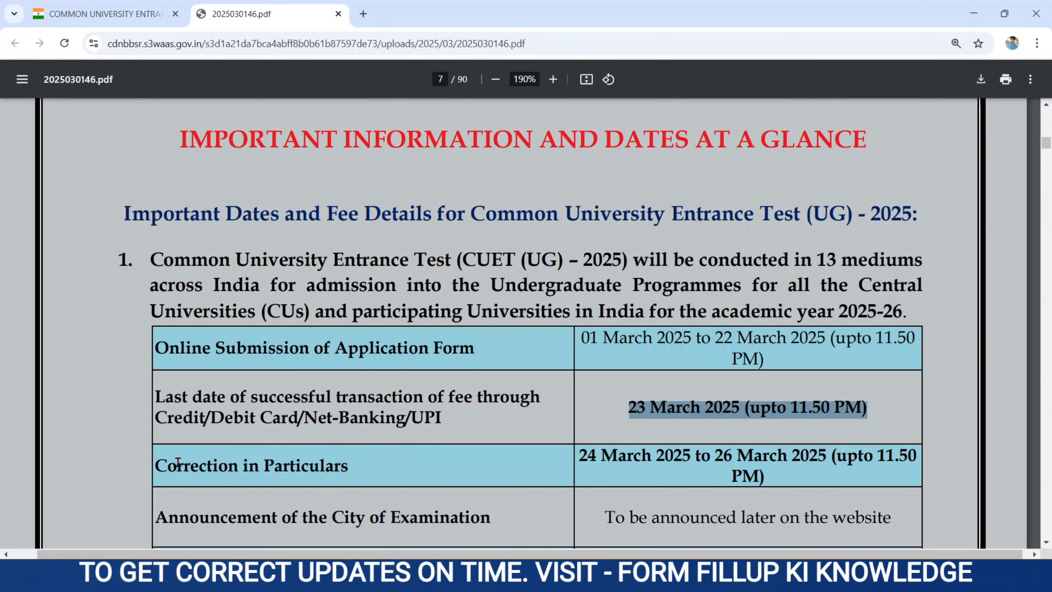
drag(153, 465, 385, 457)
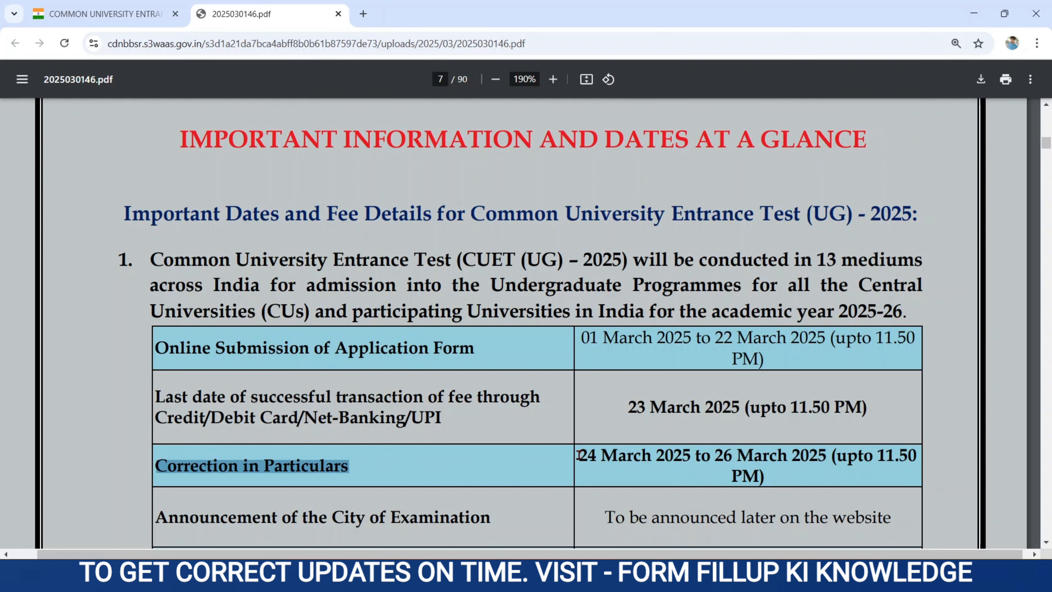
drag(580, 455, 805, 475)
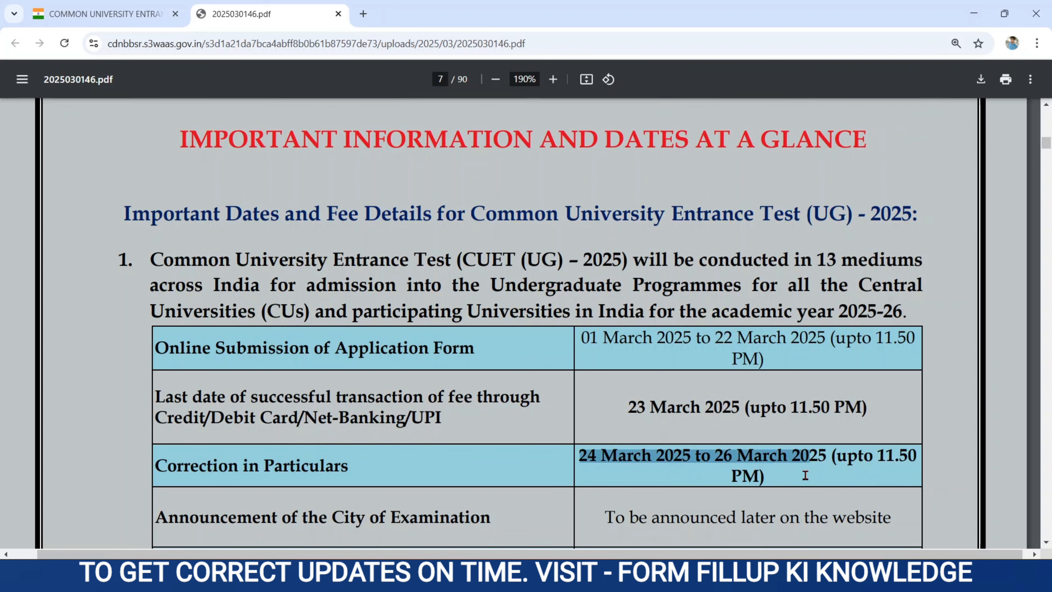
click(668, 494)
Highlight the exam city announcement and admit card download rows further down the table
scroll(667, 493, down, 1)
scroll(667, 493, down, 3)
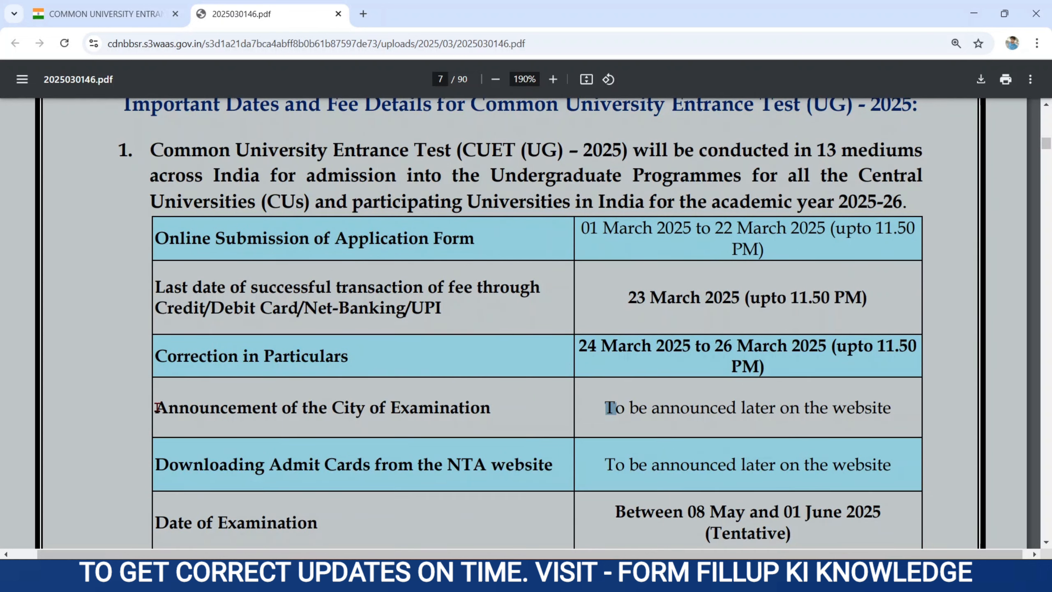
drag(155, 407, 618, 408)
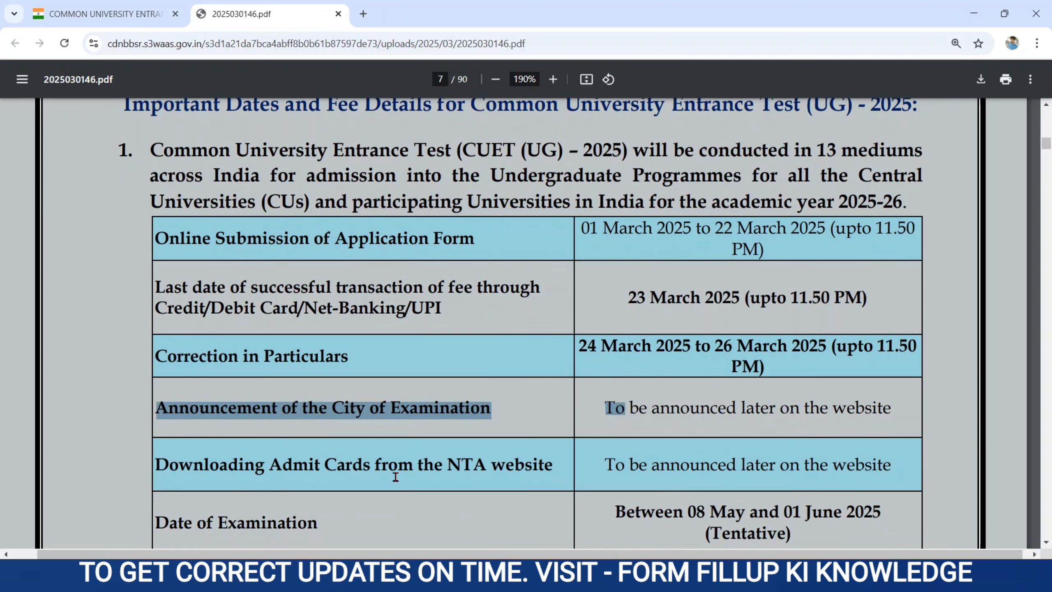
click(162, 464)
drag(162, 463, 682, 463)
click(584, 483)
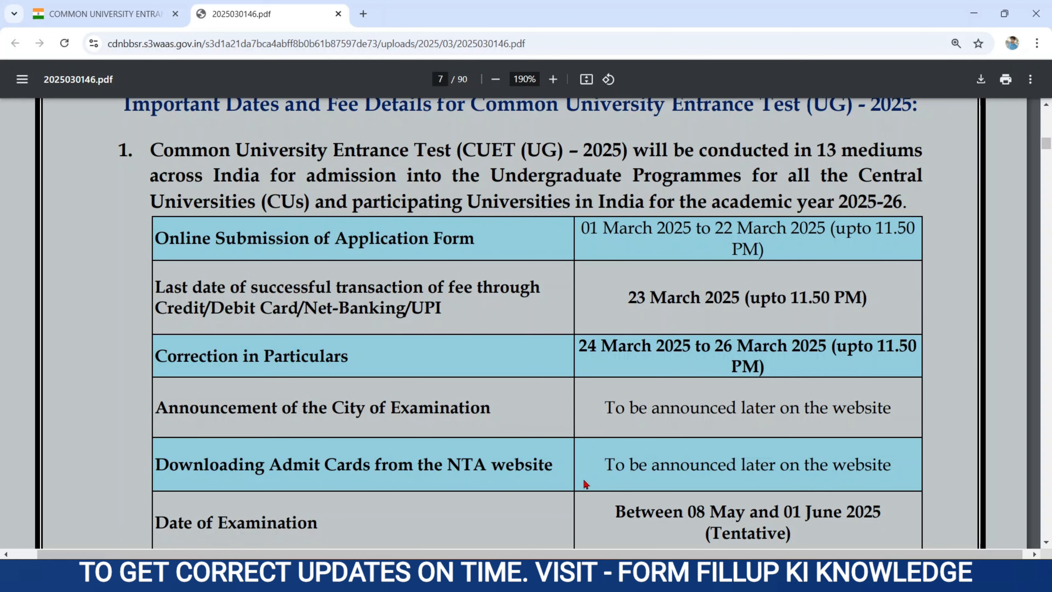
Highlight the Date of Examination row and the Website(s) label at the end of the dates table
scroll(583, 479, down, 2)
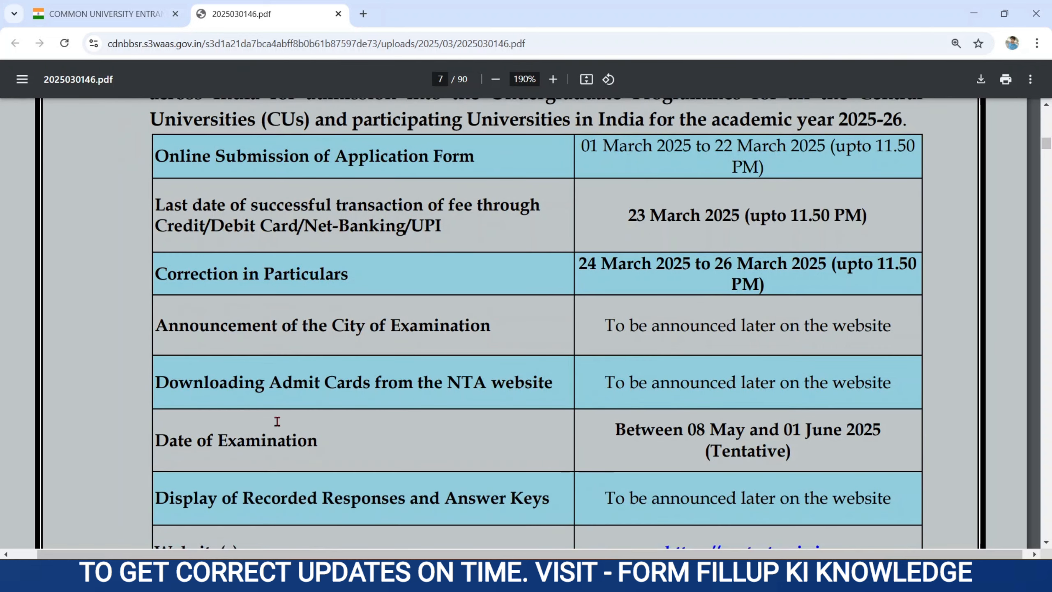
drag(228, 435, 779, 451)
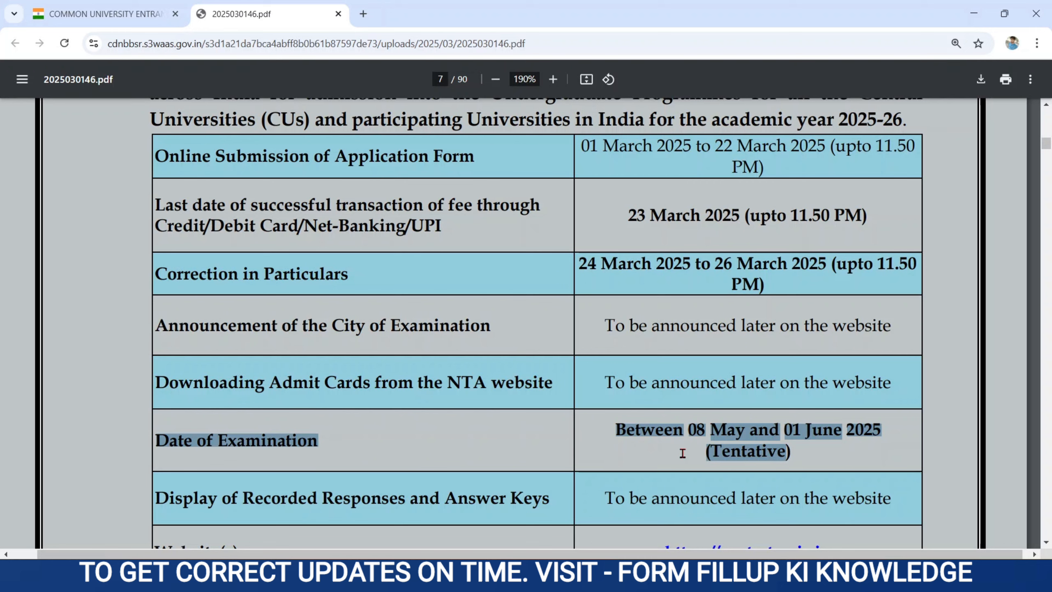
scroll(683, 453, down, 5)
click(210, 323)
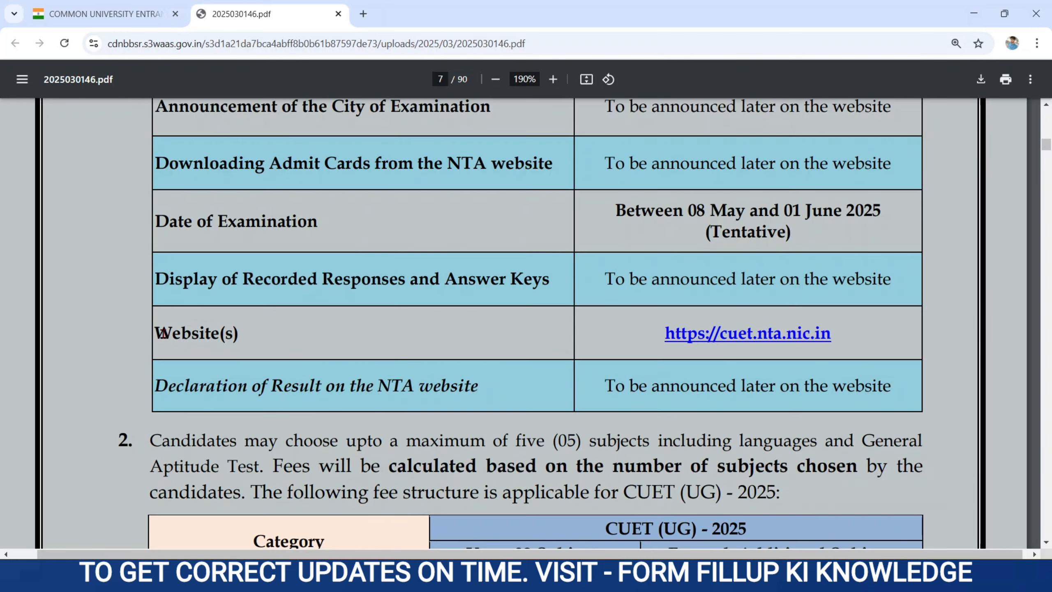
drag(158, 331, 278, 332)
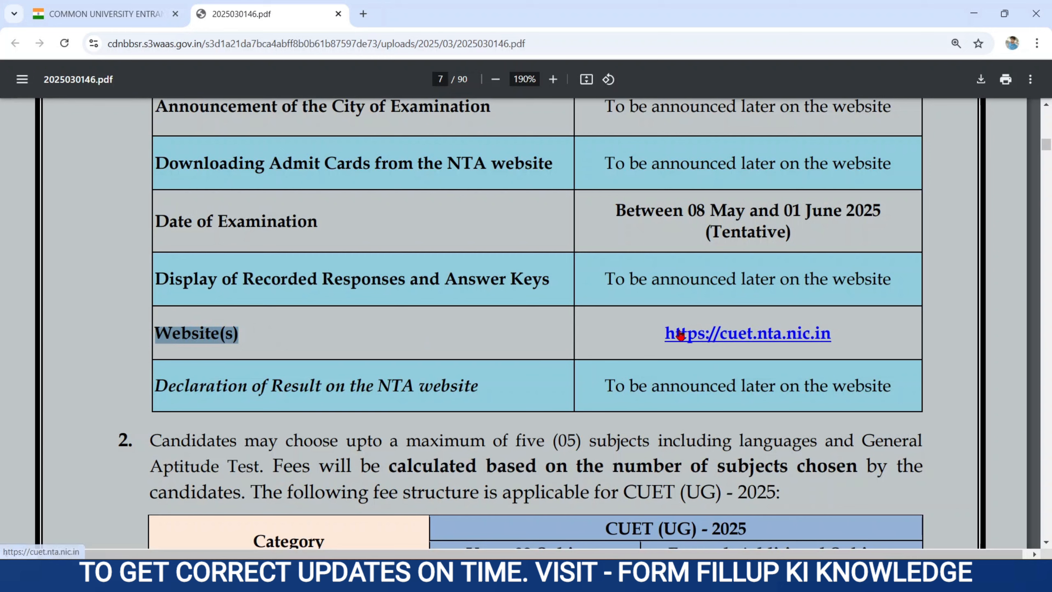
click(642, 363)
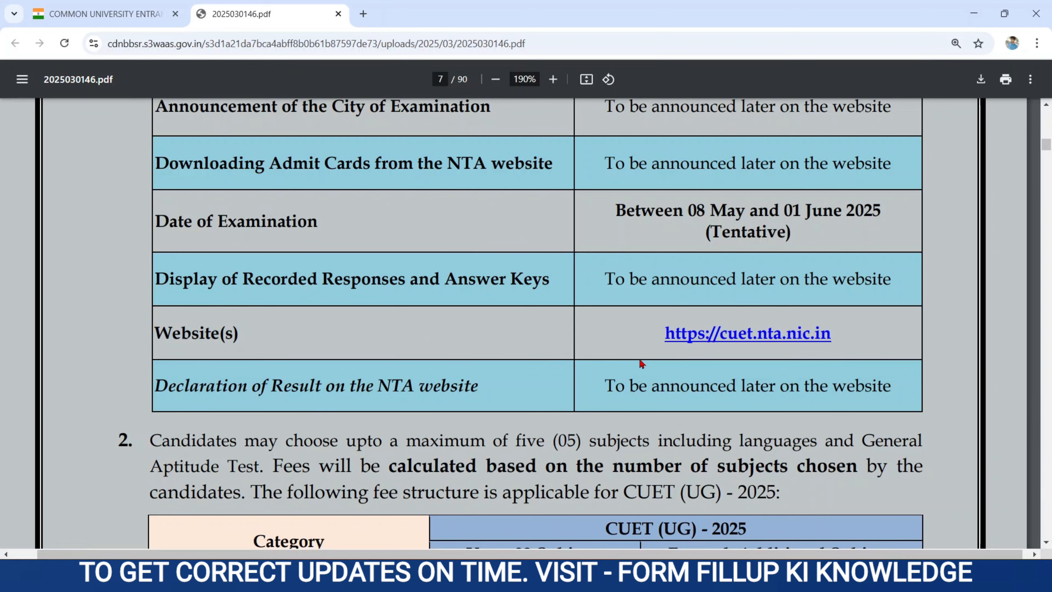
scroll(641, 363, down, 8)
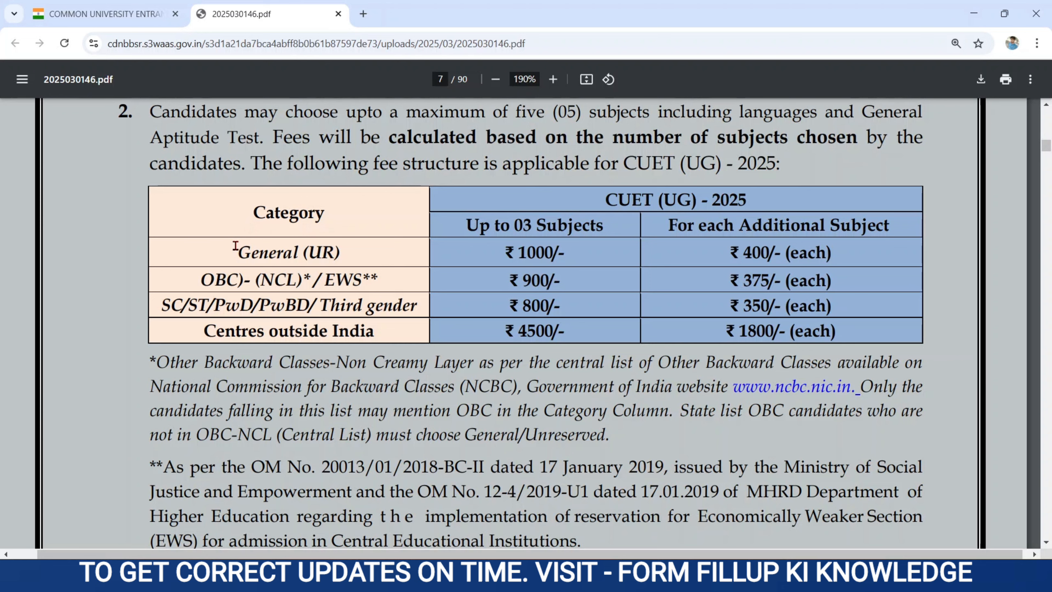
Highlight the General (UR) ₹ 1000/- and OBC-NCL/EWS ₹ 900/- fees for up to 3 subjects
drag(236, 247, 365, 242)
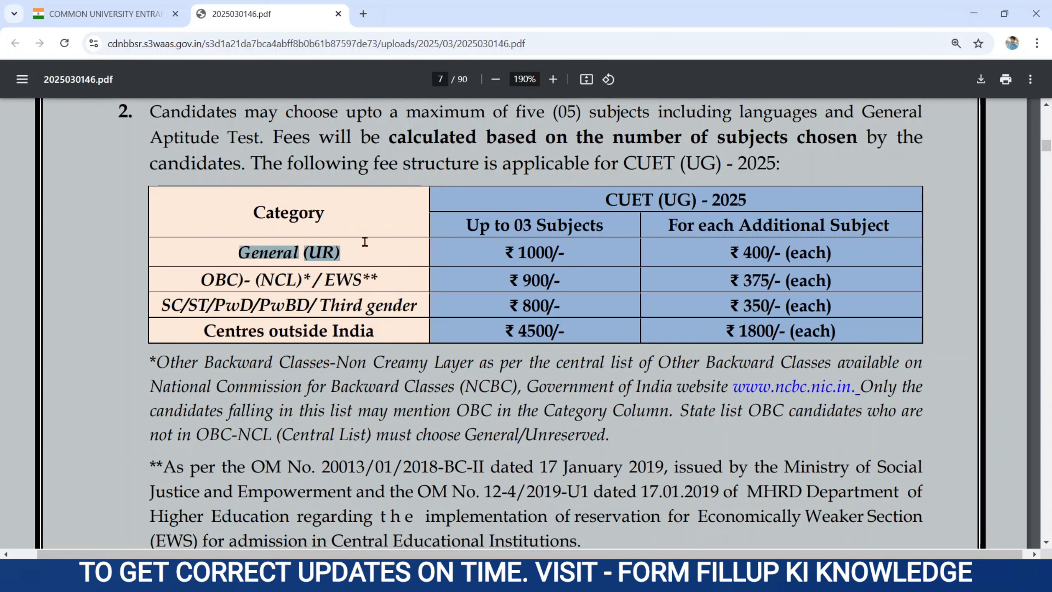
click(464, 226)
drag(464, 226, 609, 231)
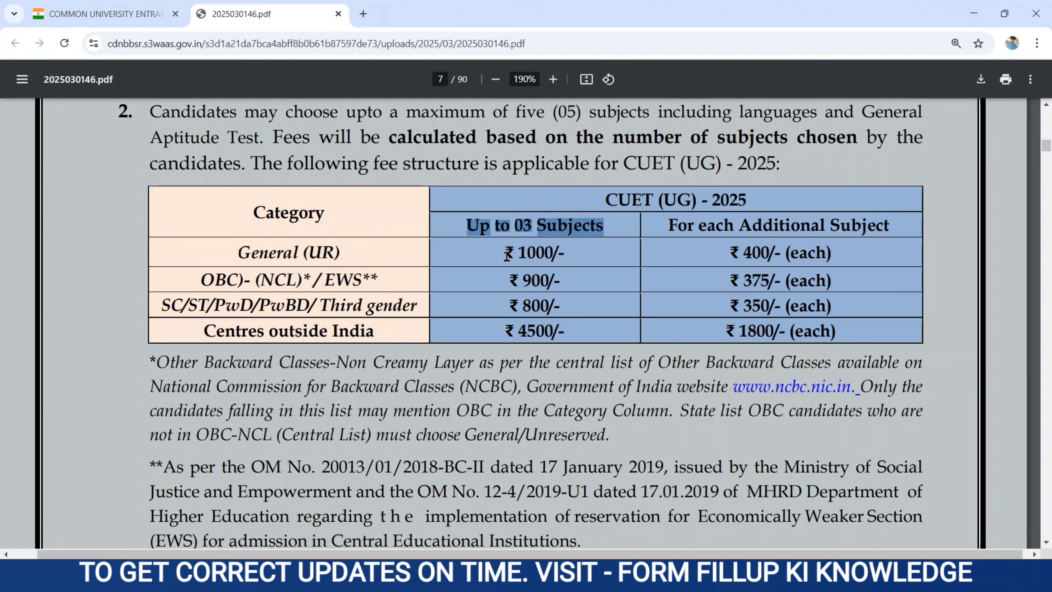
drag(504, 253, 576, 252)
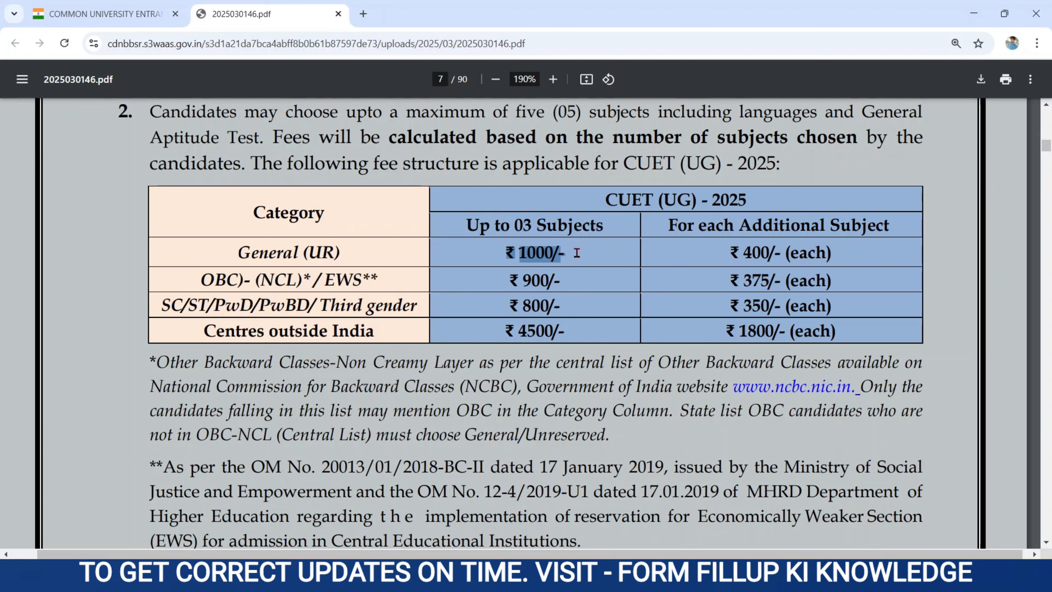
drag(663, 226, 825, 259)
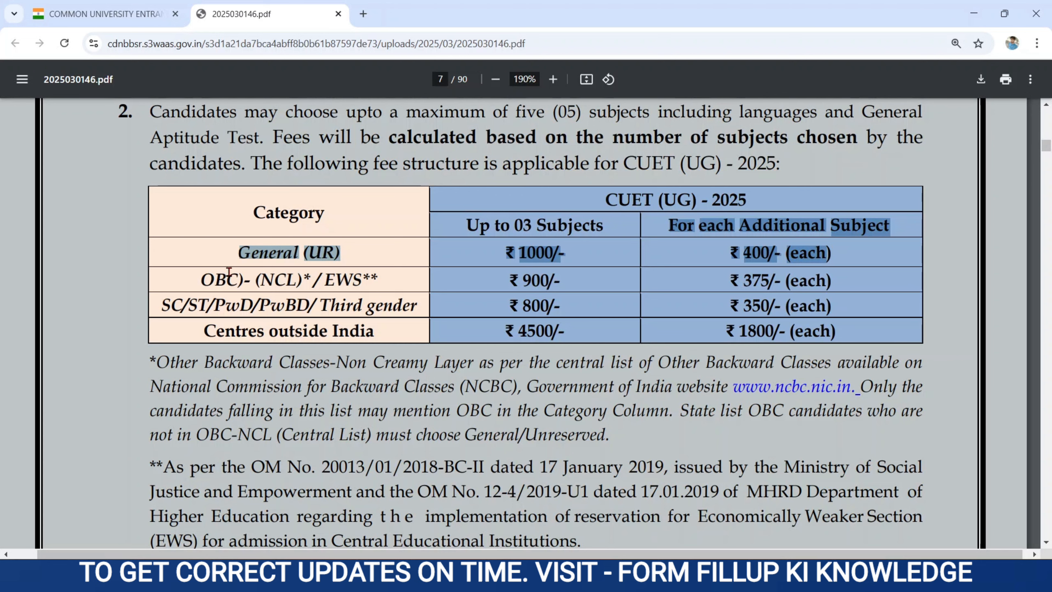
drag(193, 279, 415, 279)
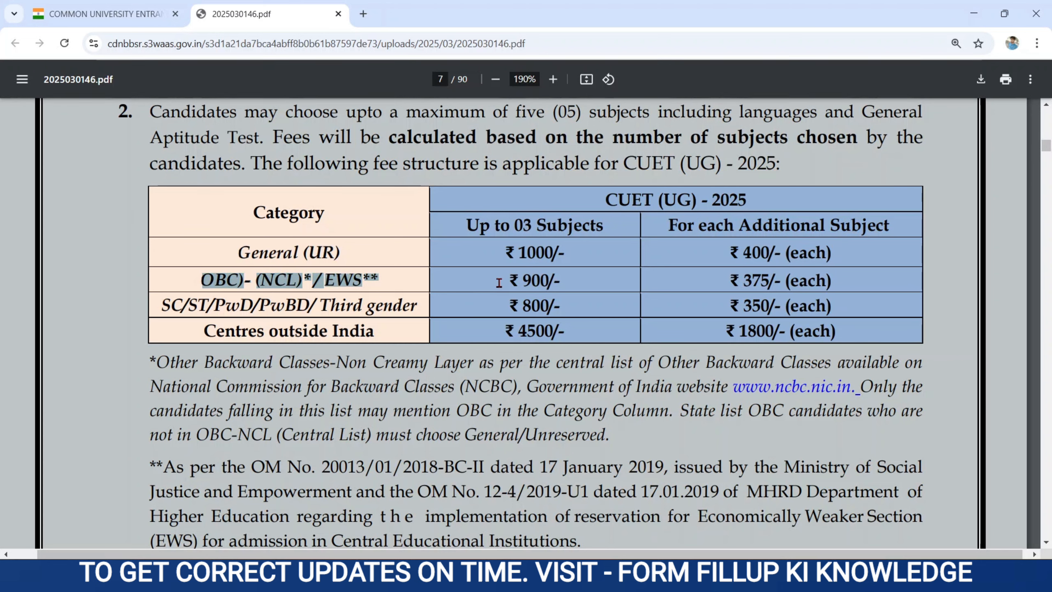
drag(494, 280, 835, 280)
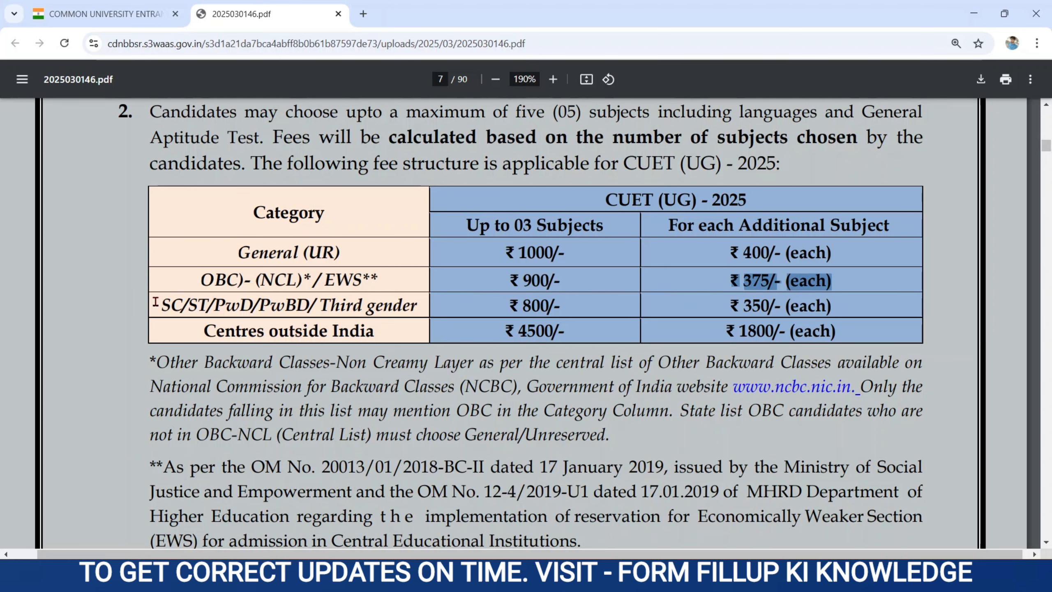
Highlight the SC/ST/PwD ₹ 800/-, ₹ 350/- additional-subject and outside-India fees, then return to the CUET site
drag(162, 305, 470, 307)
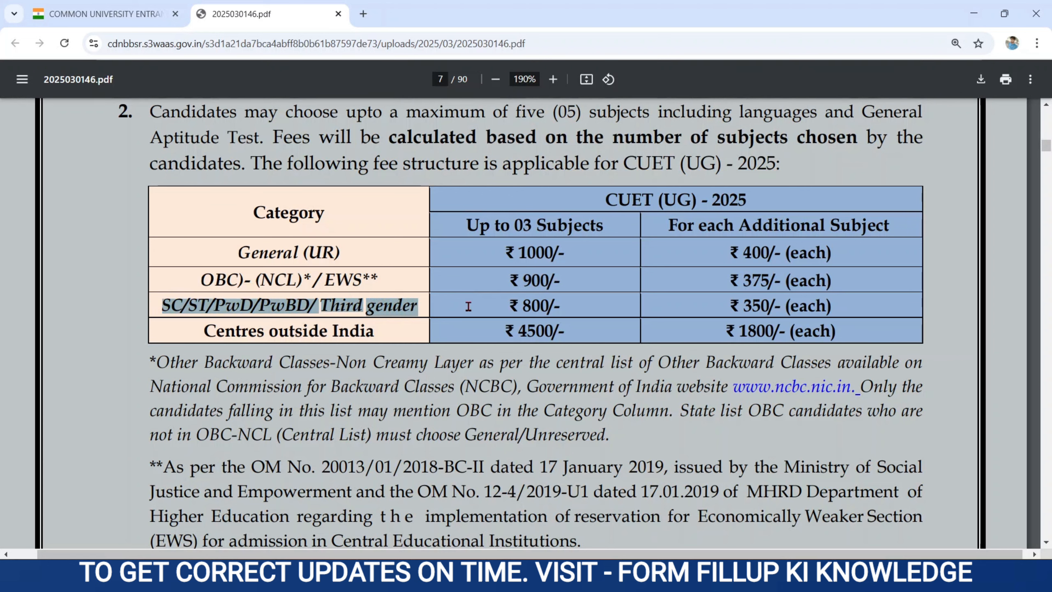
click(502, 307)
double_click(534, 305)
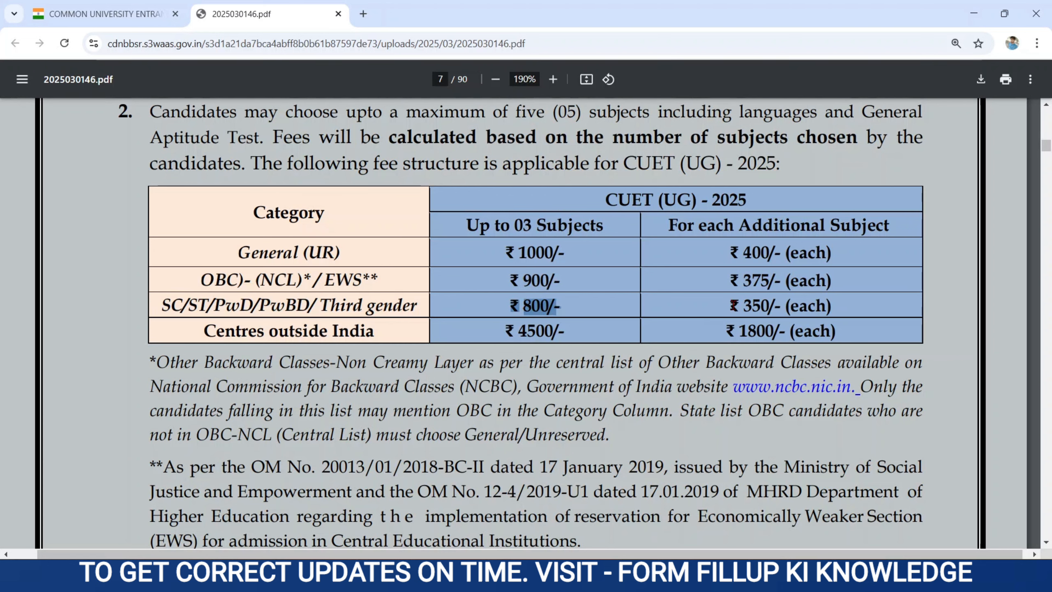
drag(743, 306, 867, 306)
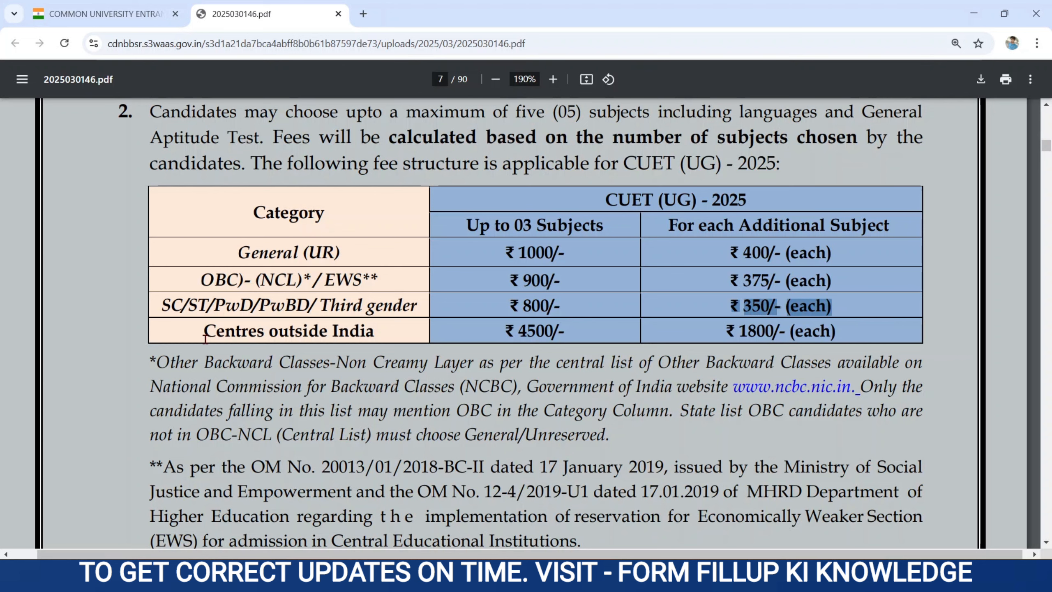
click(193, 331)
drag(193, 331, 476, 344)
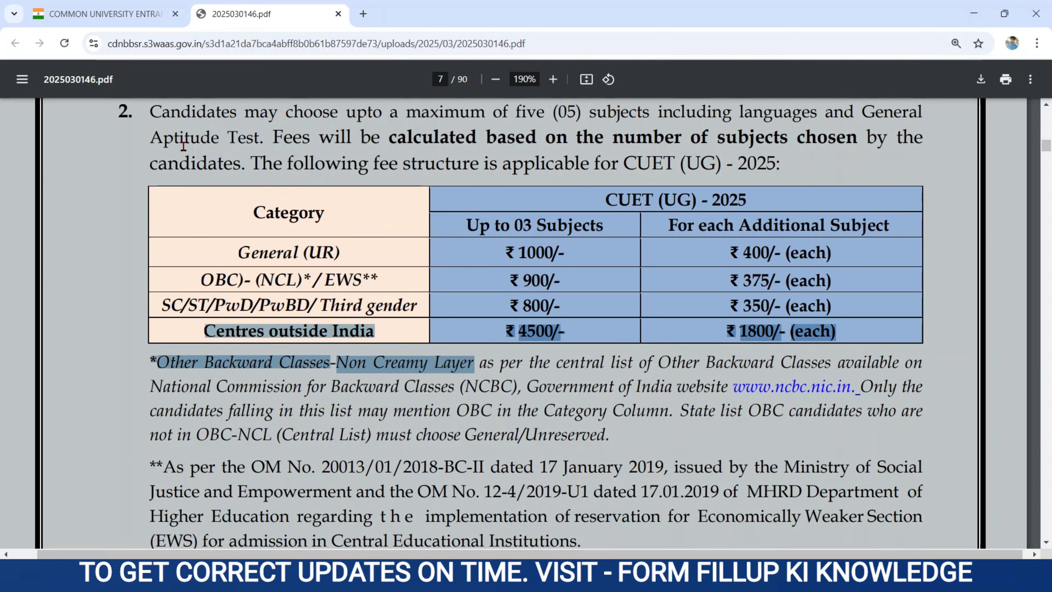
click(136, 25)
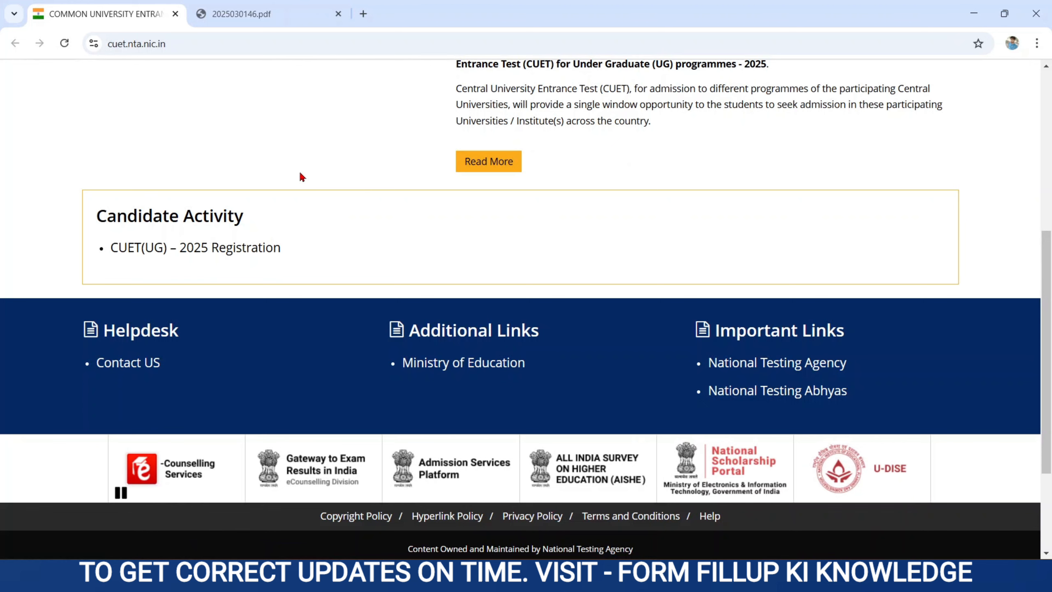
Scroll back up to Candidate Activity and follow the CUET(UG) – 2025 Registration link
scroll(302, 177, up, 1)
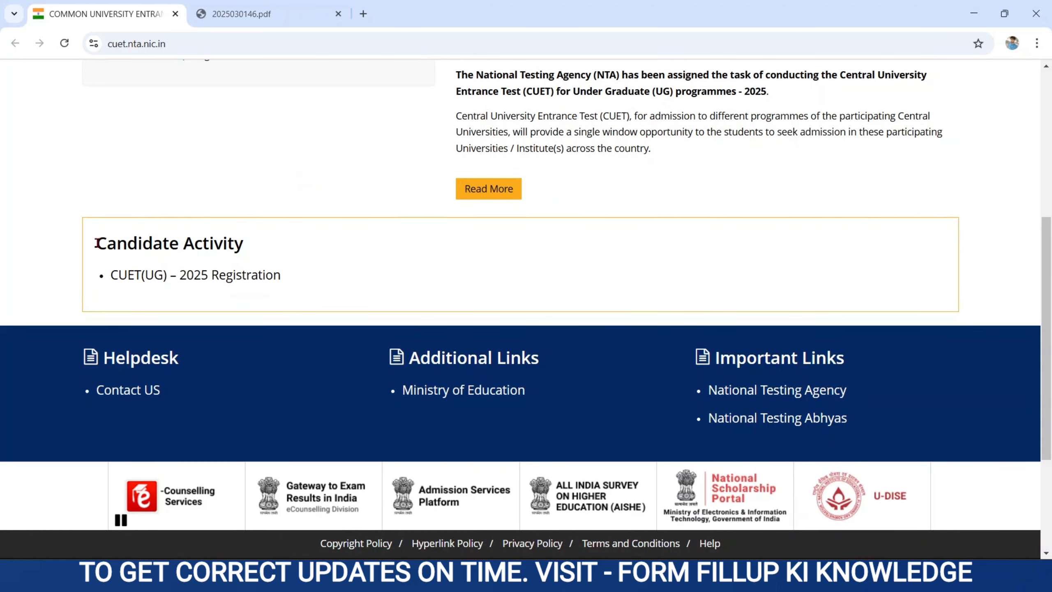
drag(97, 243, 250, 245)
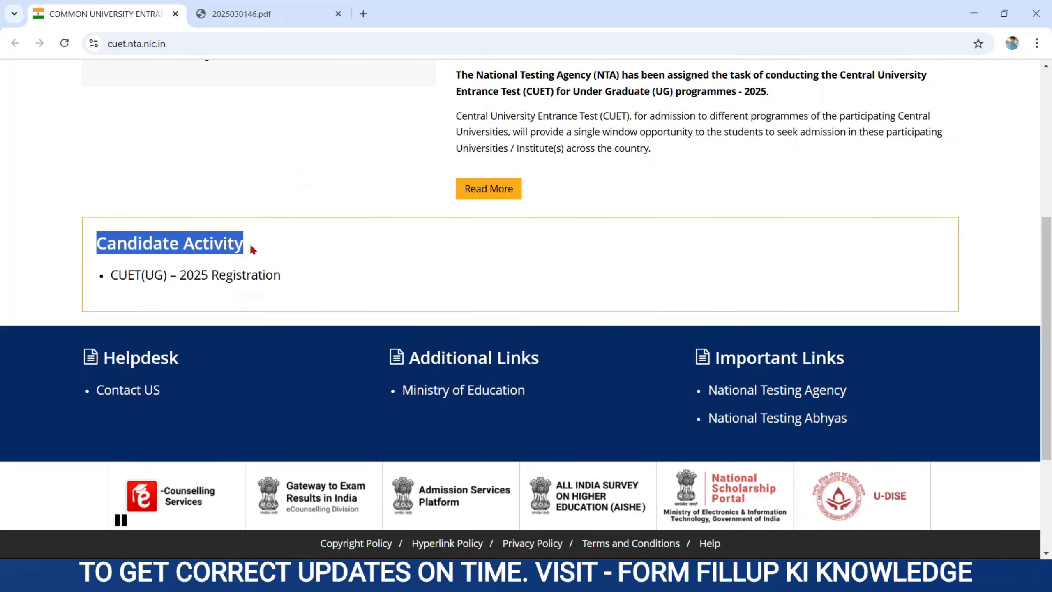
click(126, 276)
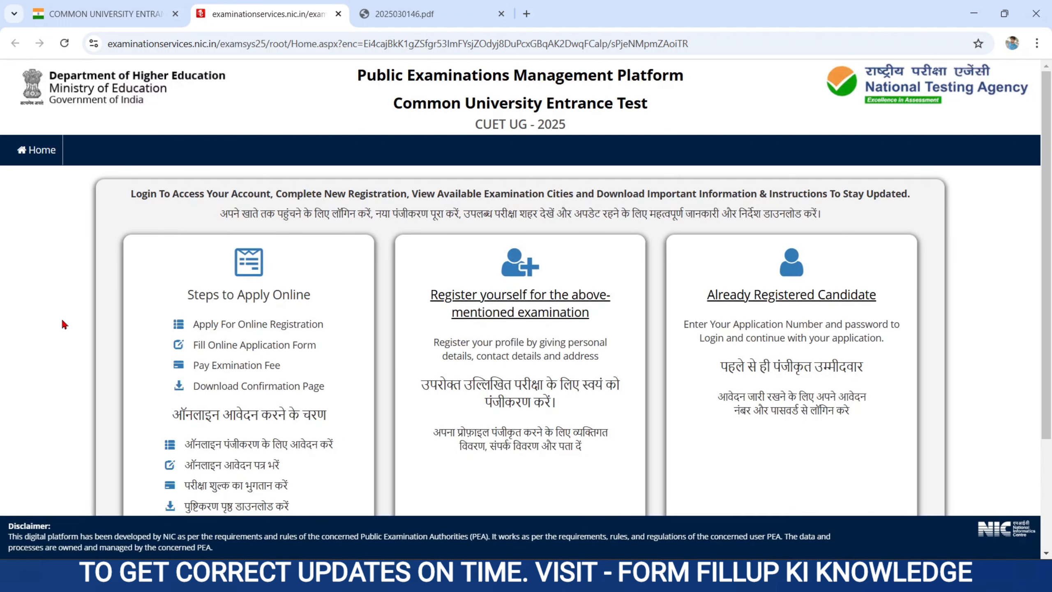
Start a New Registration, accept the information bulletin declaration and proceed to the application form
scroll(63, 323, down, 3)
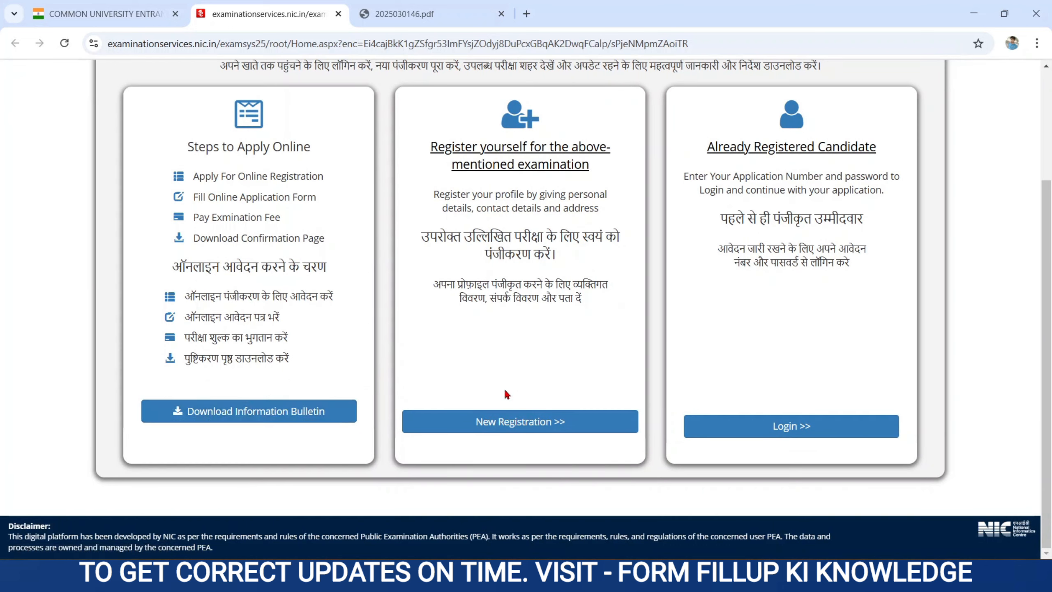
click(499, 427)
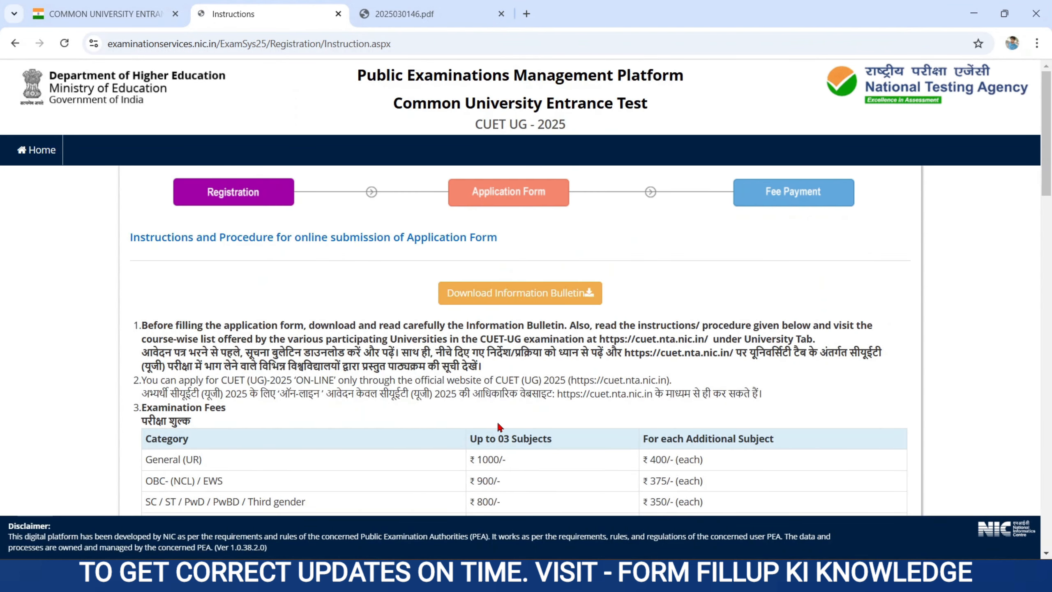
scroll(524, 410, down, 10)
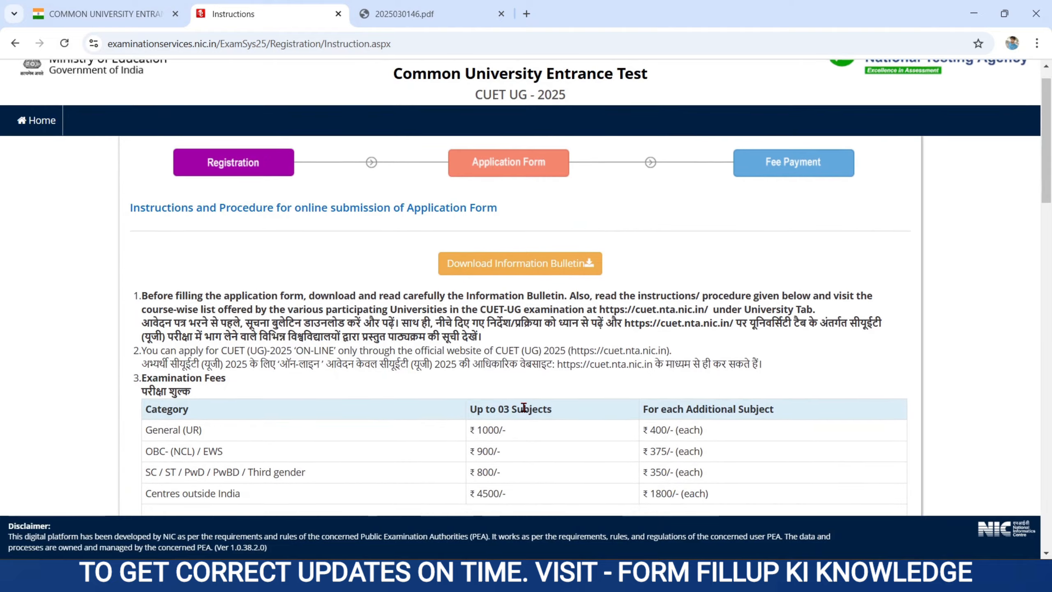
scroll(522, 410, down, 15)
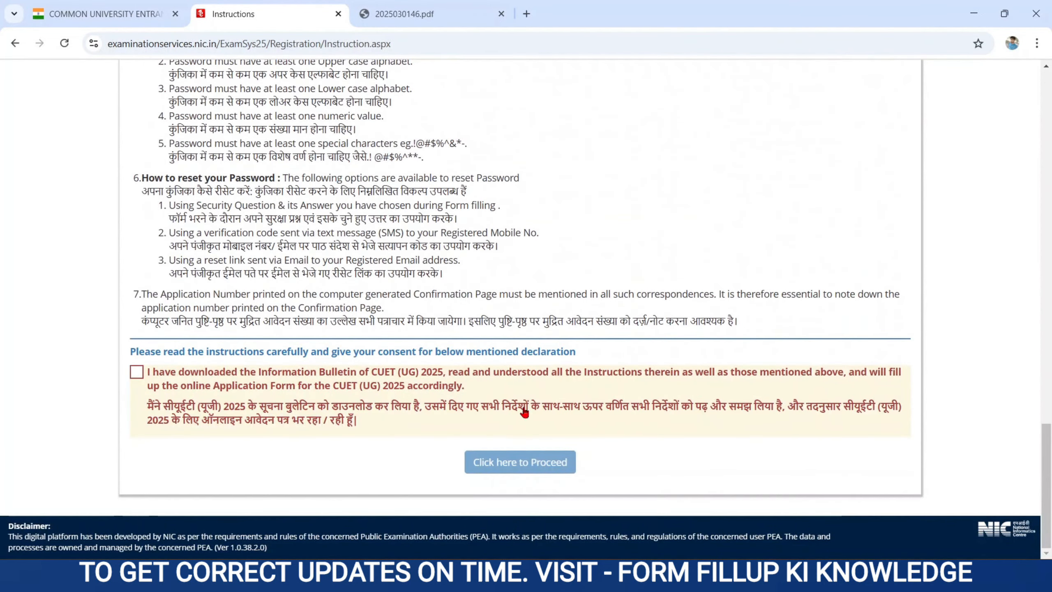
click(137, 372)
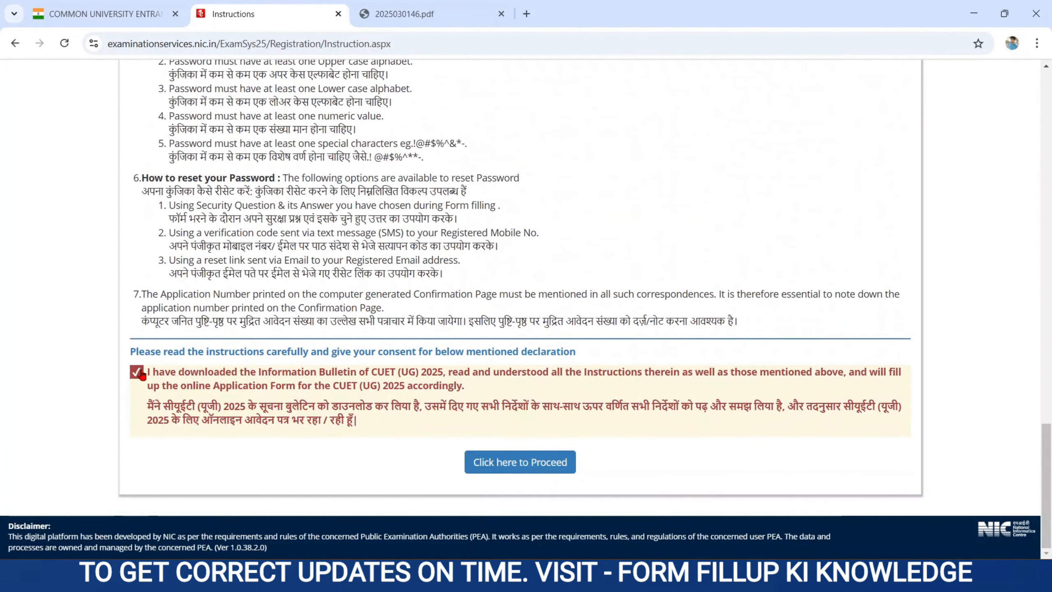
click(518, 467)
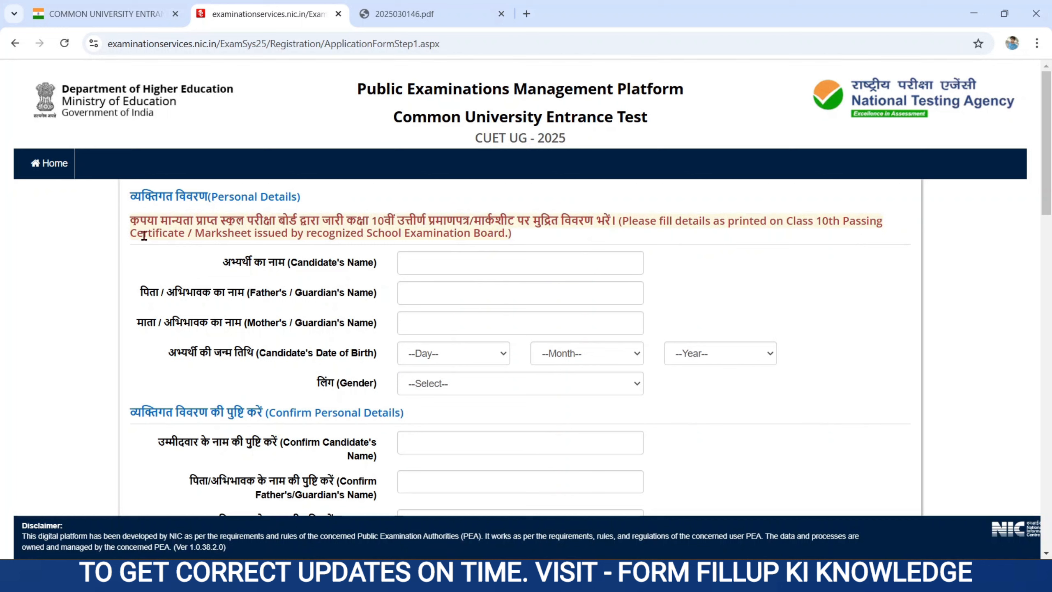
Review the Class 10th certificate instruction and the candidate's, father's and mother's name fields
drag(131, 198, 310, 206)
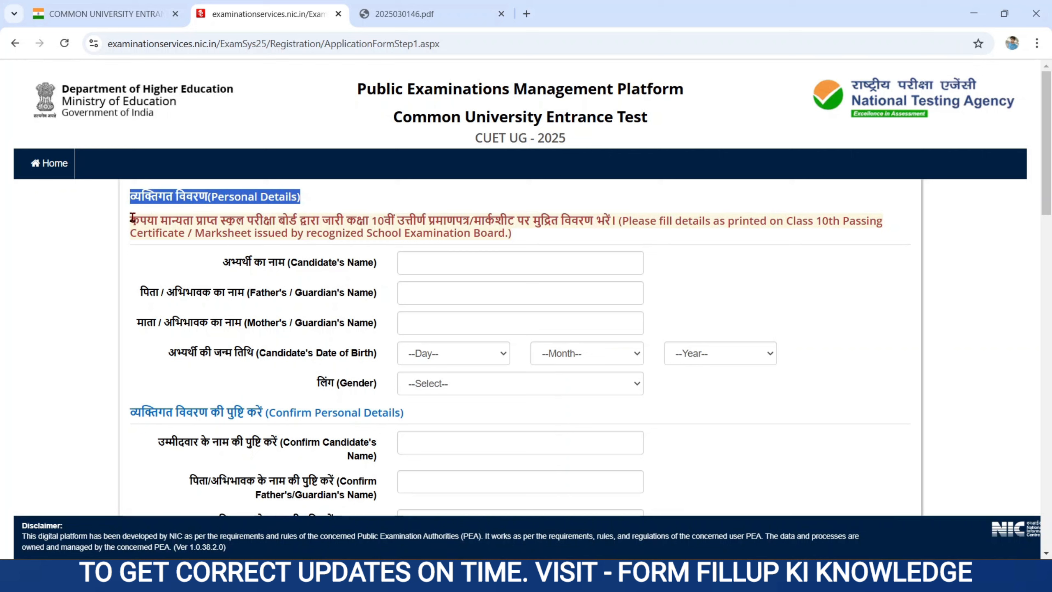
drag(134, 220, 495, 235)
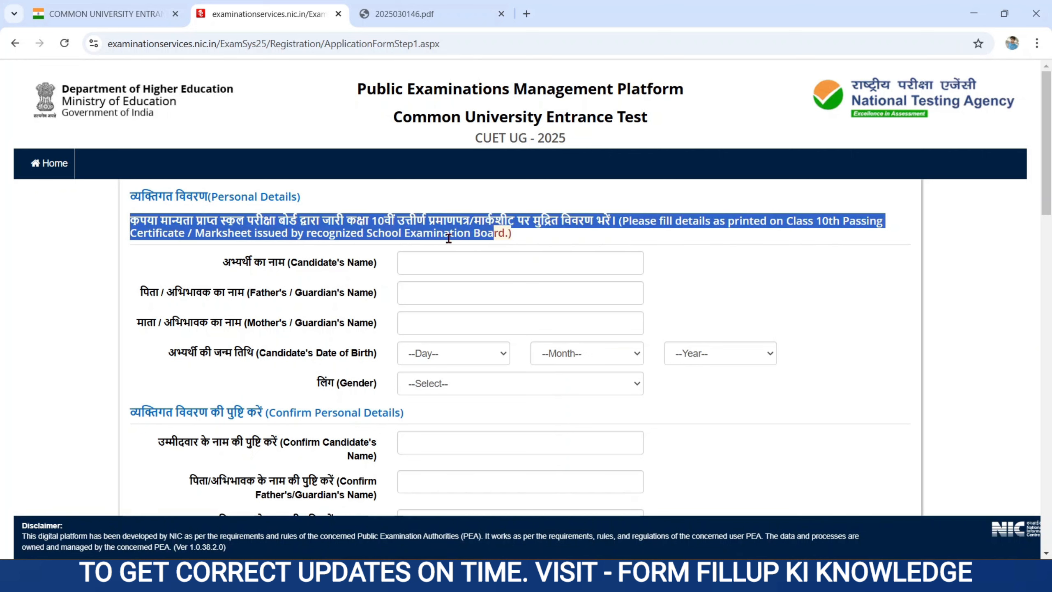
click(221, 263)
drag(221, 263, 395, 254)
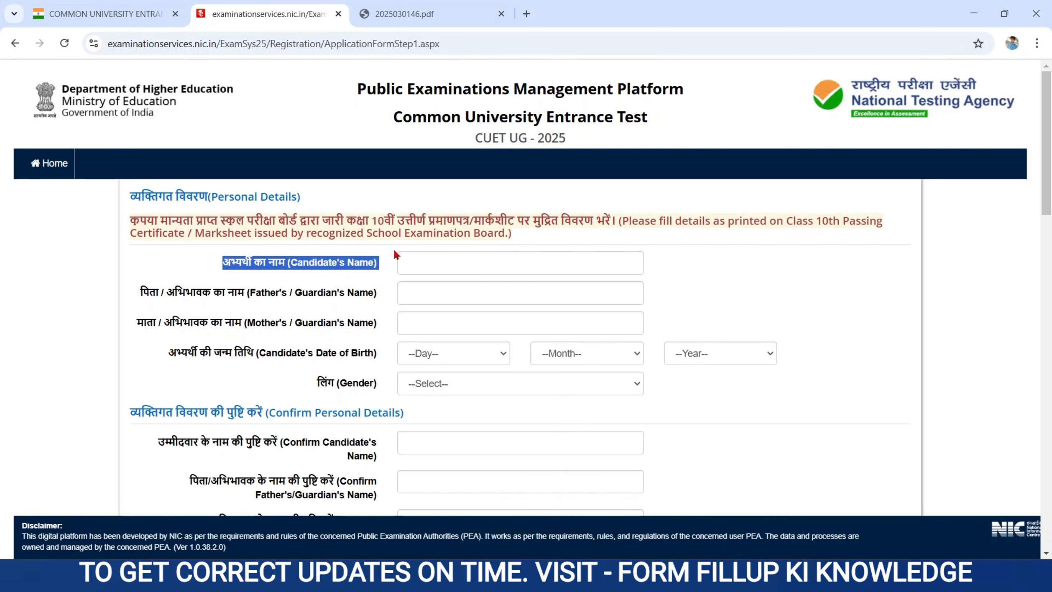
click(429, 267)
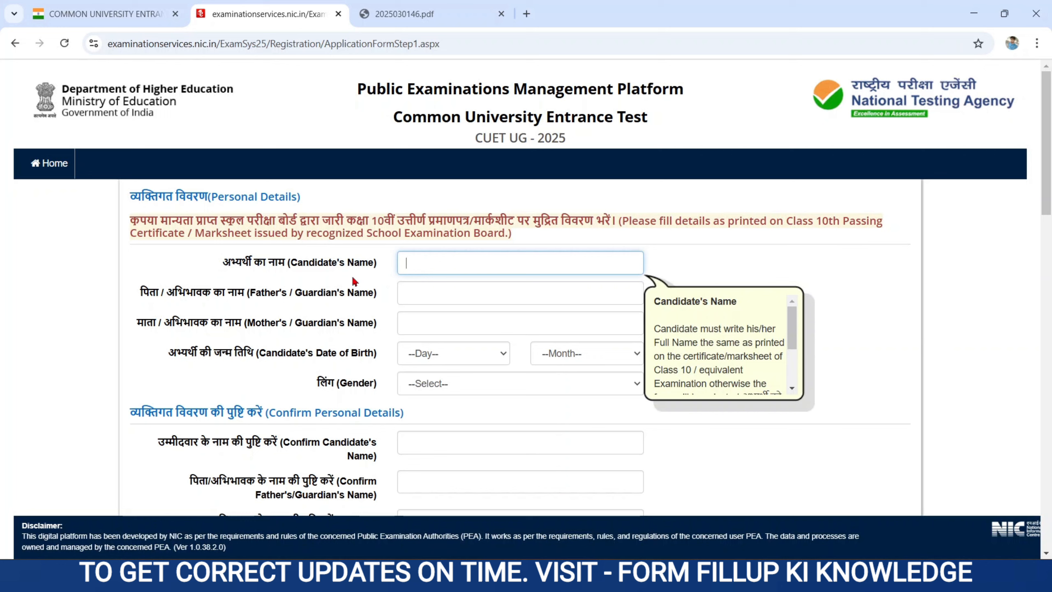
drag(138, 290, 399, 296)
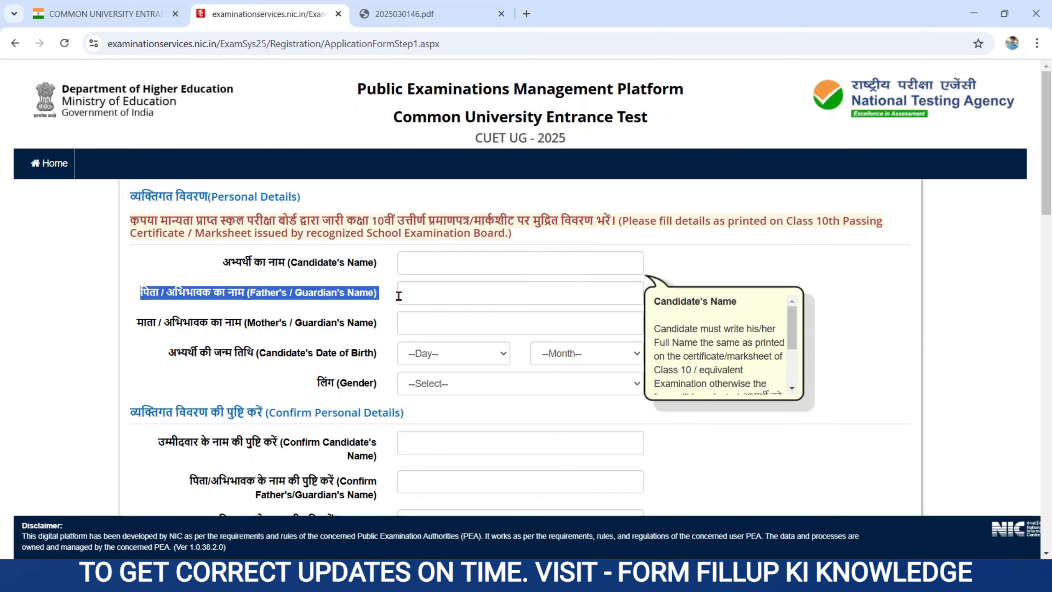
click(430, 296)
drag(137, 324, 433, 320)
click(433, 320)
Check the birth day, month and year lists and set Gender to Male
drag(169, 351, 474, 359)
click(474, 359)
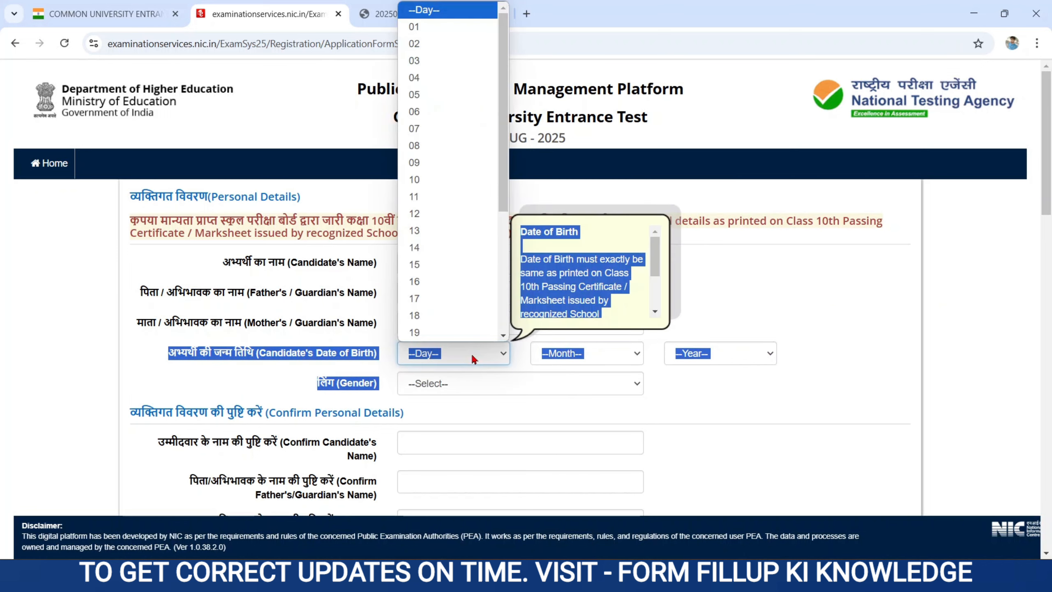
click(550, 355)
click(770, 358)
click(769, 358)
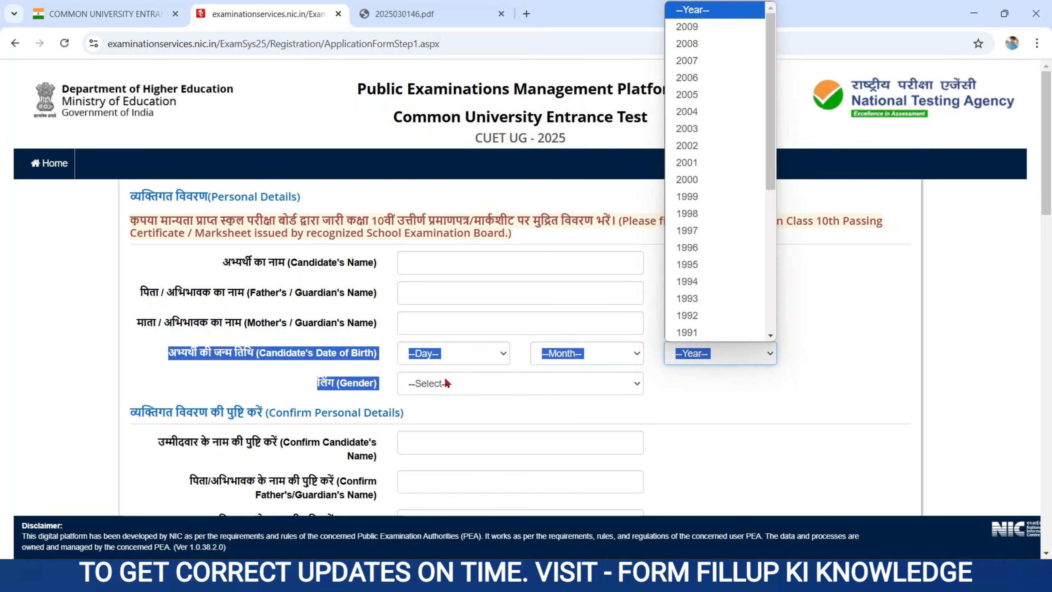
click(448, 384)
click(448, 384)
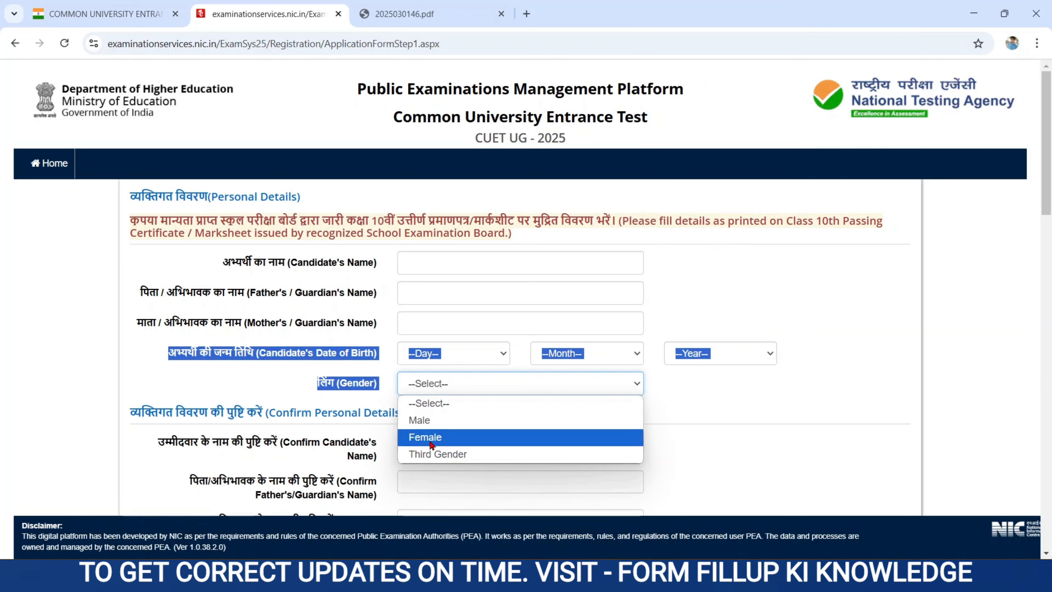
click(424, 427)
click(217, 413)
scroll(137, 140, down, 5)
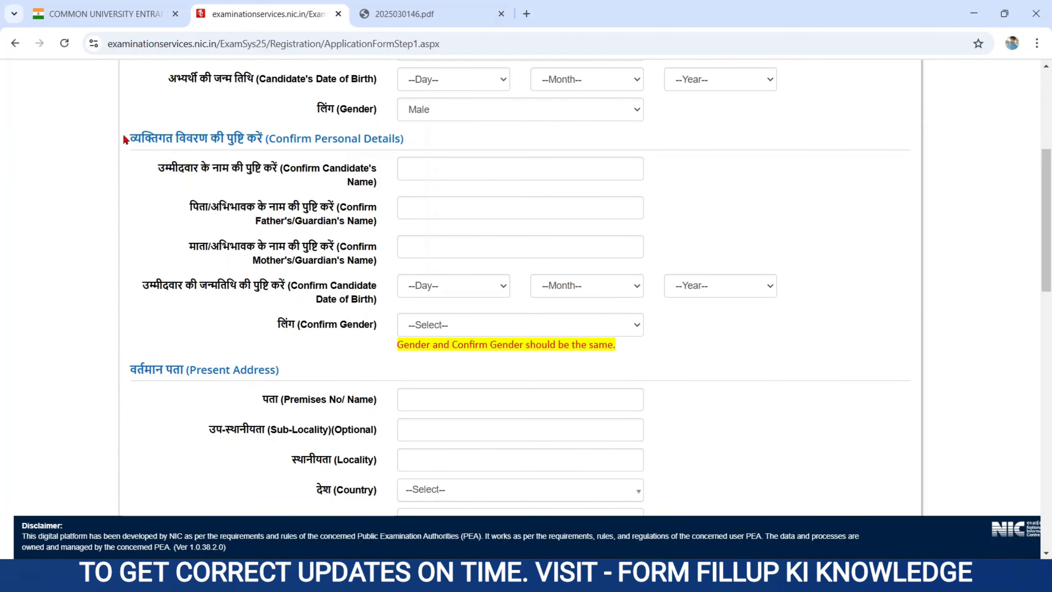
drag(124, 139, 428, 150)
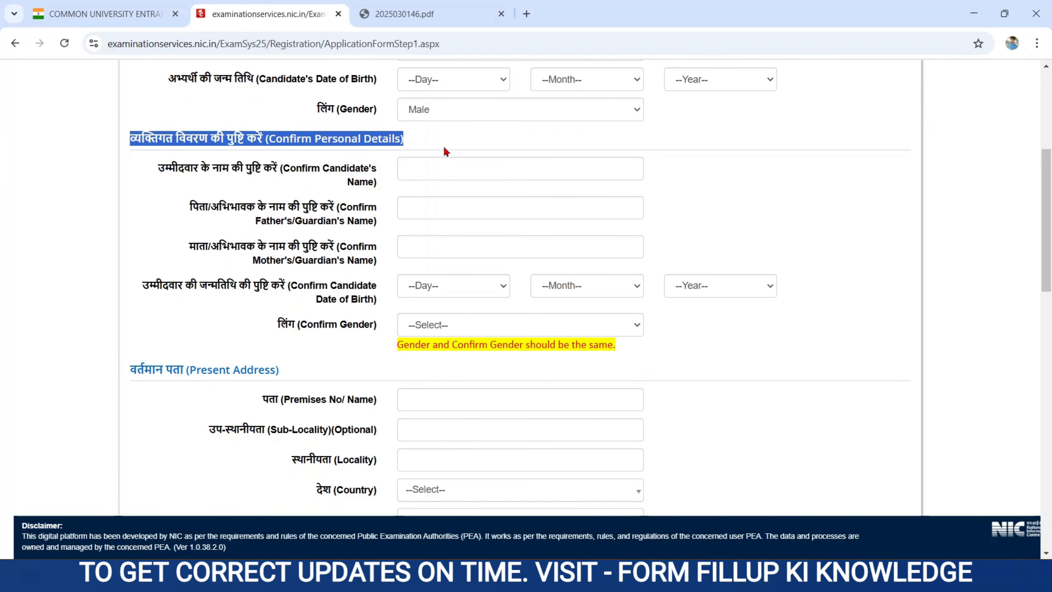
Go through the Confirm Candidate's, Father's and Mother's Name and Date of Birth fields
drag(161, 168, 373, 171)
click(438, 170)
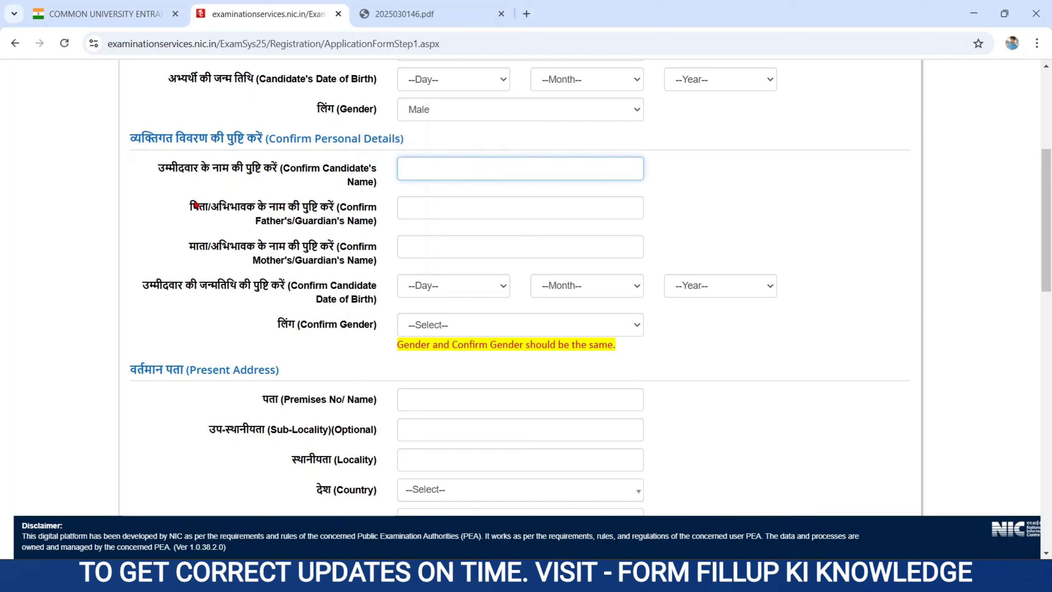
drag(191, 206, 429, 226)
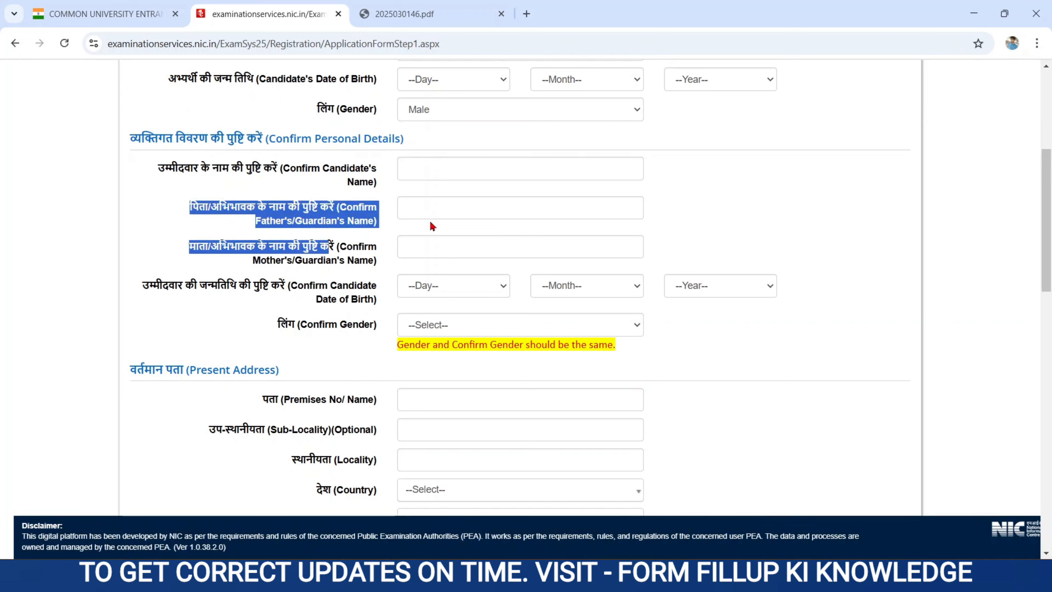
click(430, 213)
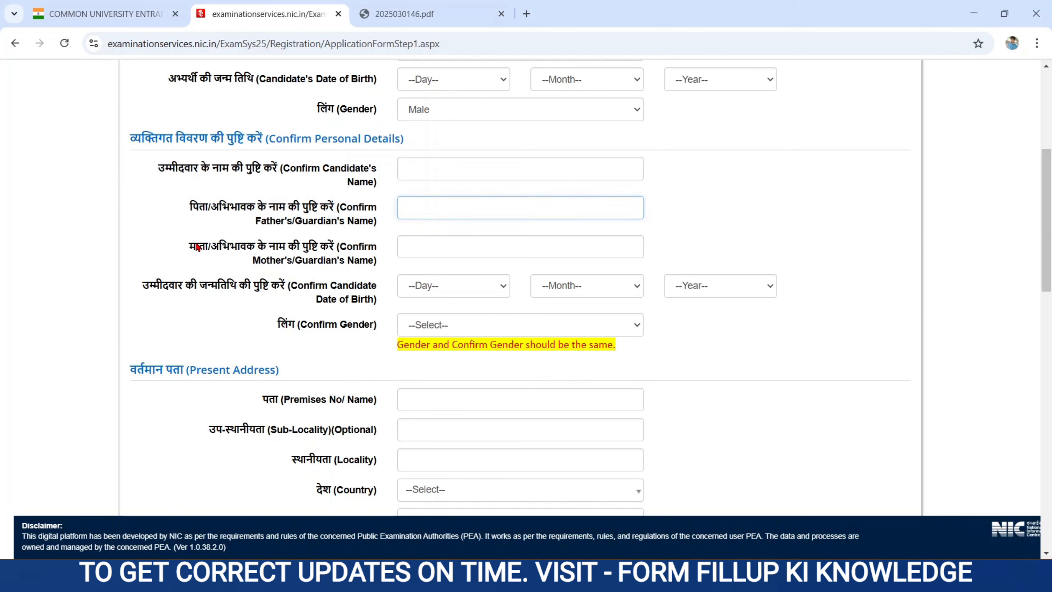
drag(198, 247, 366, 248)
click(453, 244)
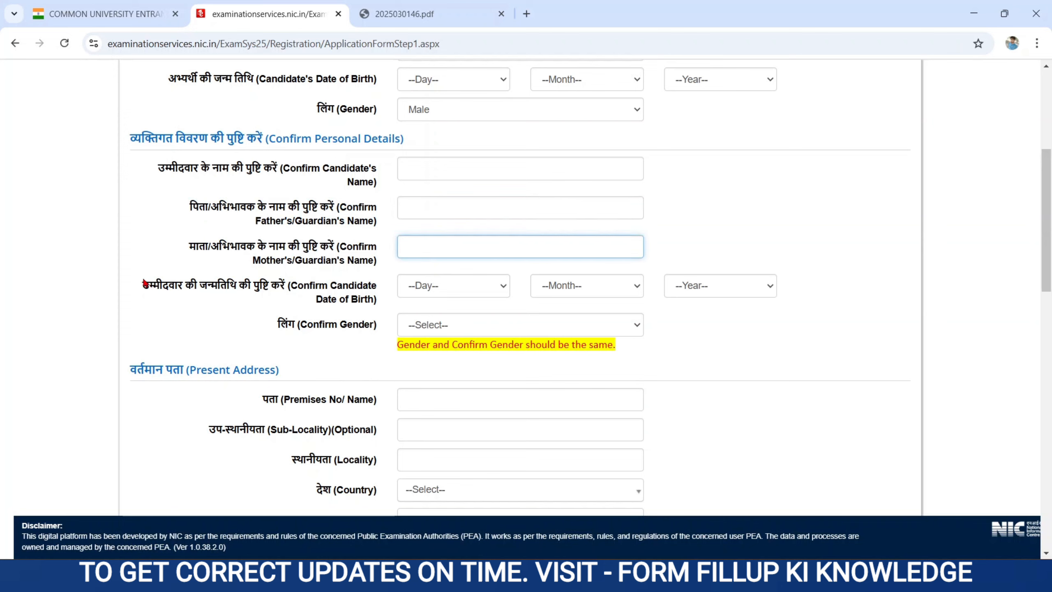
drag(144, 283, 388, 291)
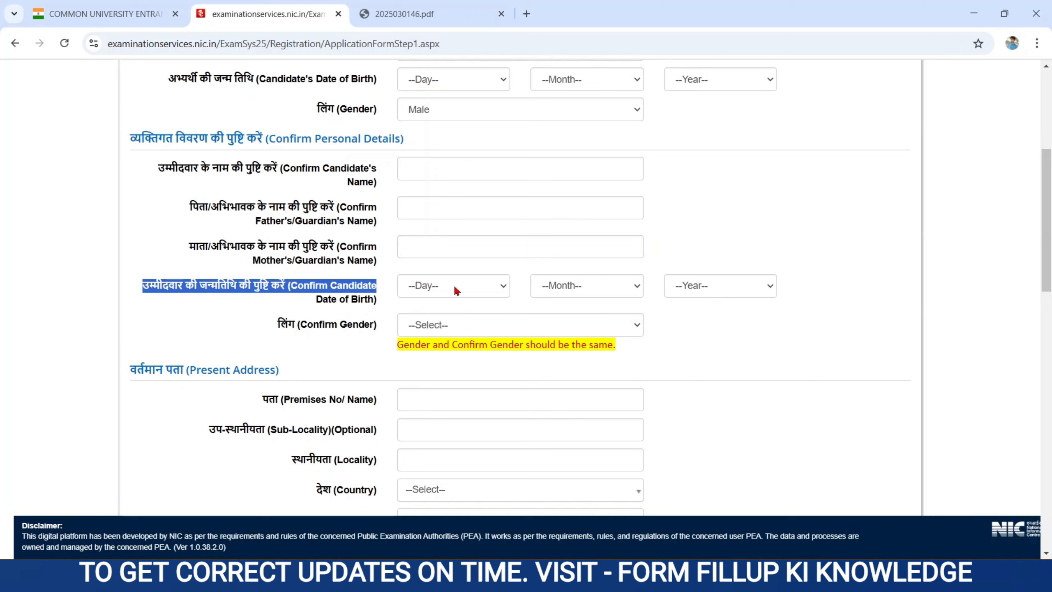
Choose Male for Confirm Gender so it matches Gender
drag(278, 326, 411, 329)
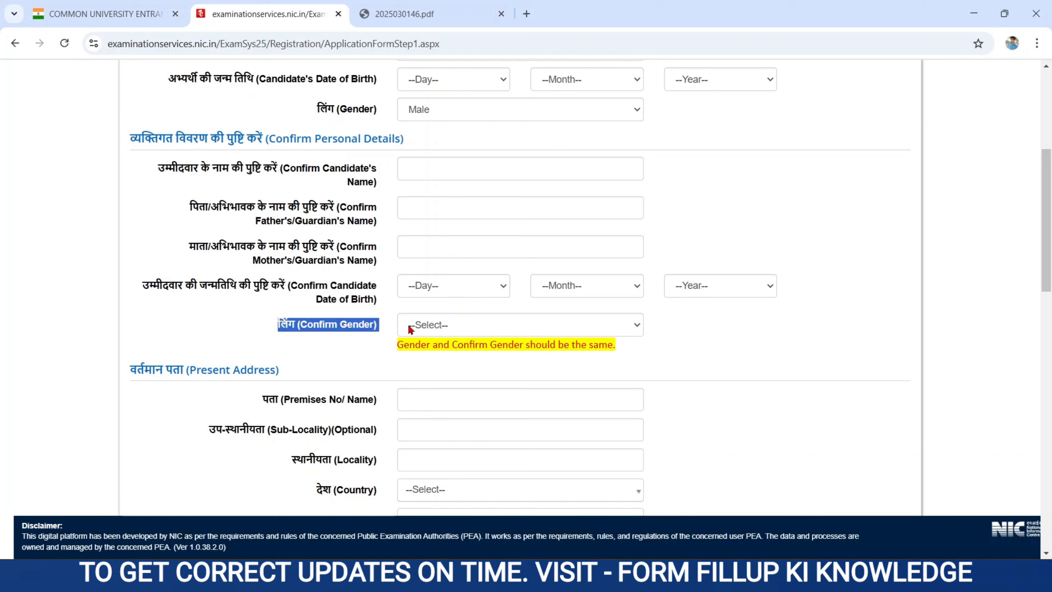
click(451, 328)
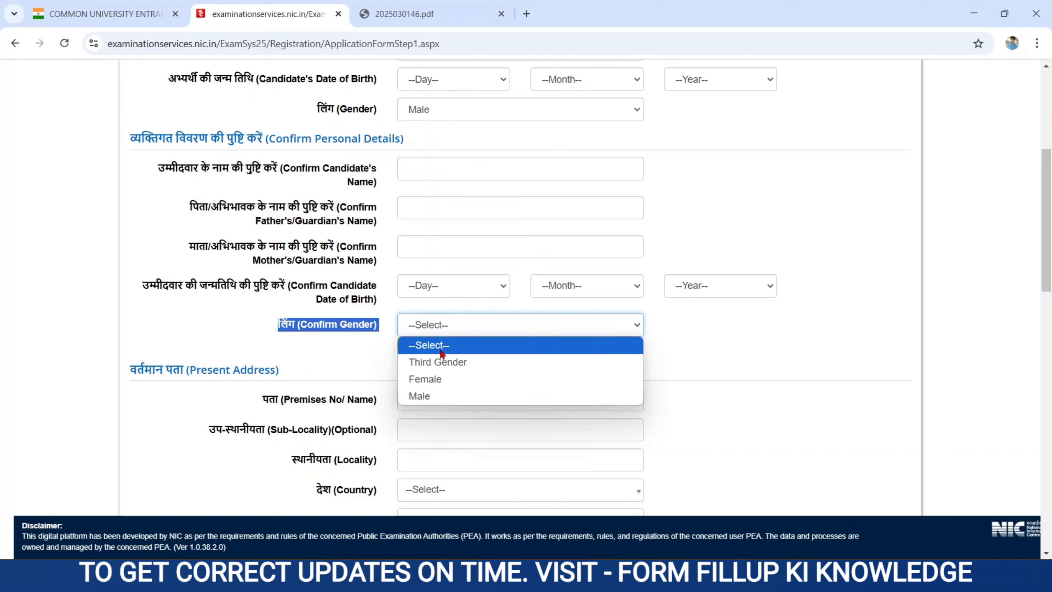
click(429, 396)
drag(132, 354, 281, 354)
click(313, 357)
Review the Premises No/ Name, Sub-Locality and Locality fields of the Present Address
scroll(312, 357, down, 5)
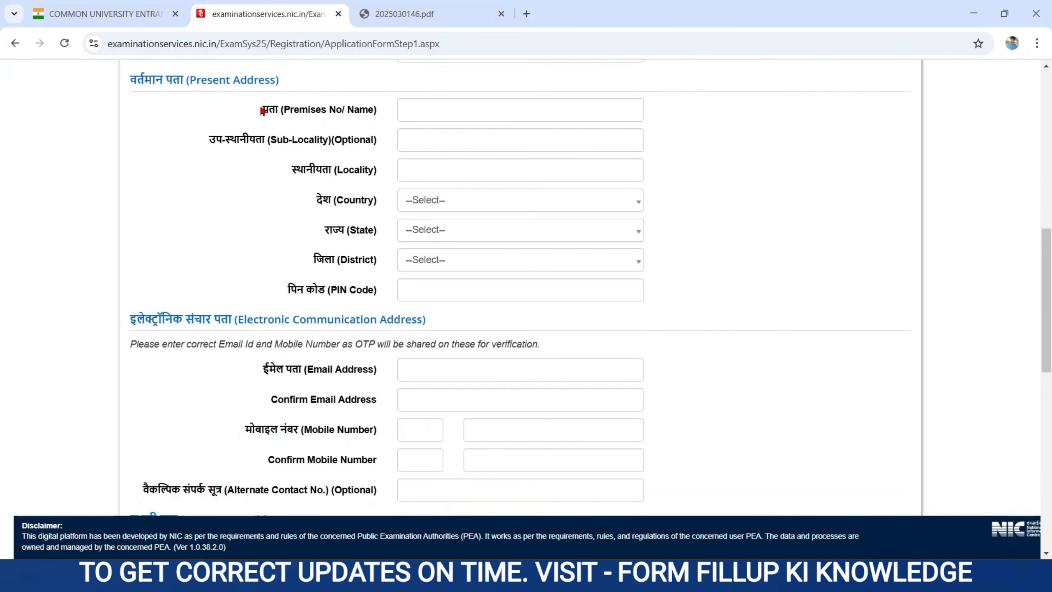
drag(262, 111, 423, 106)
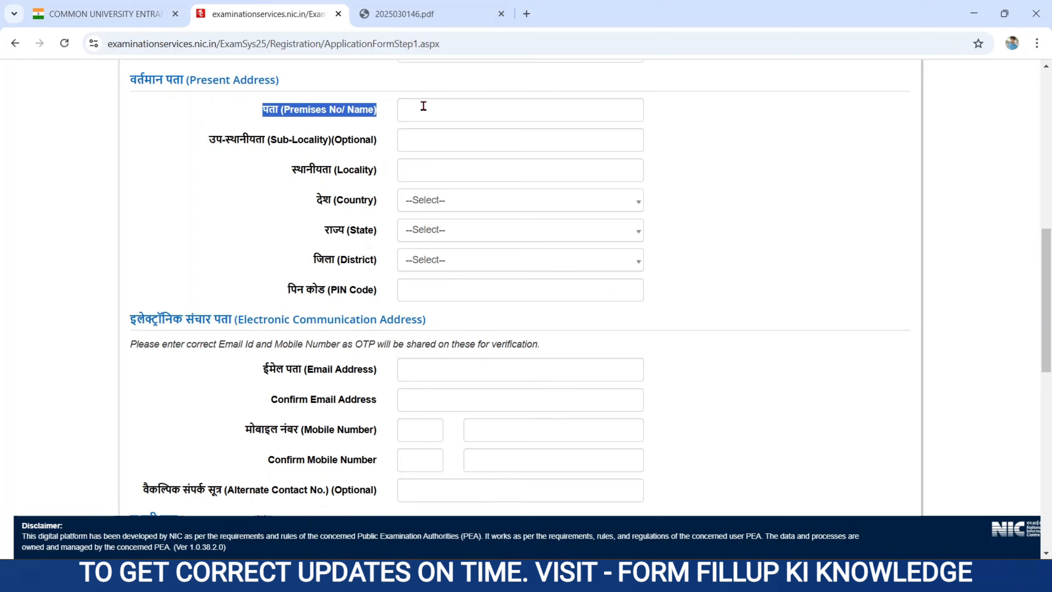
click(423, 106)
drag(208, 140, 373, 140)
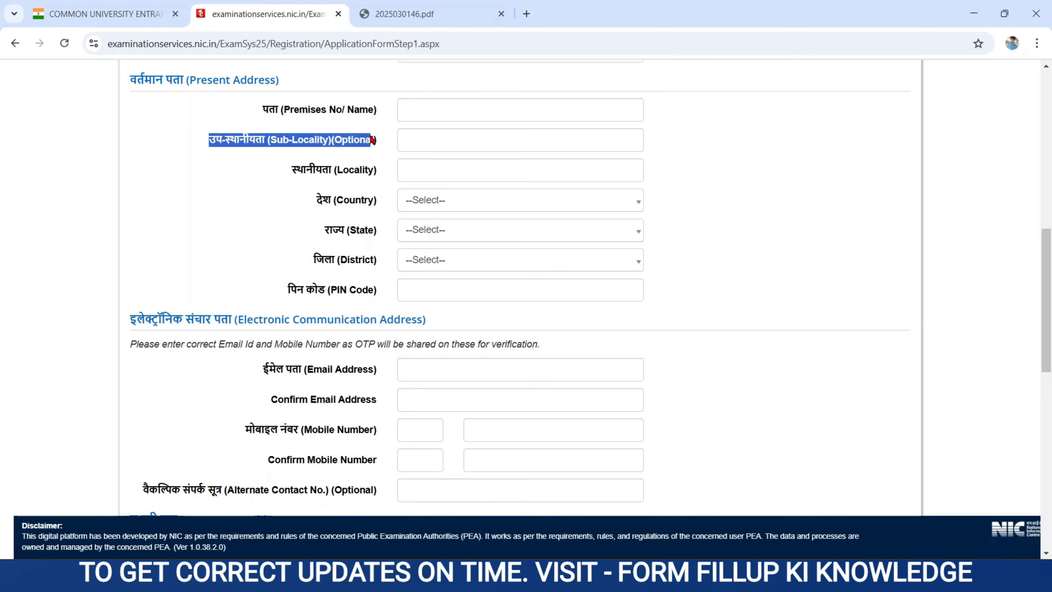
click(431, 139)
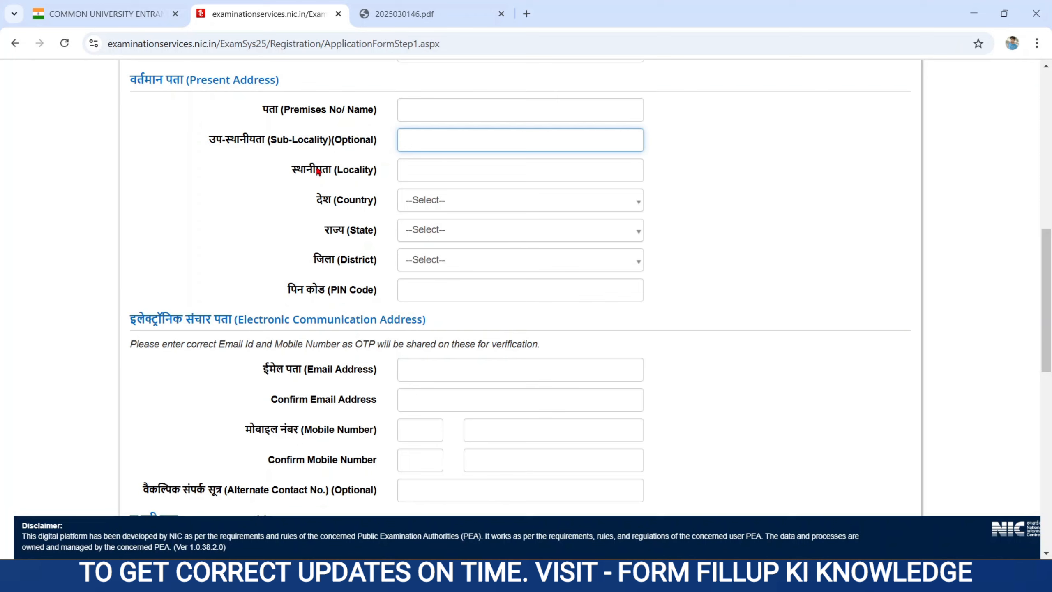
click(292, 173)
drag(293, 173, 394, 168)
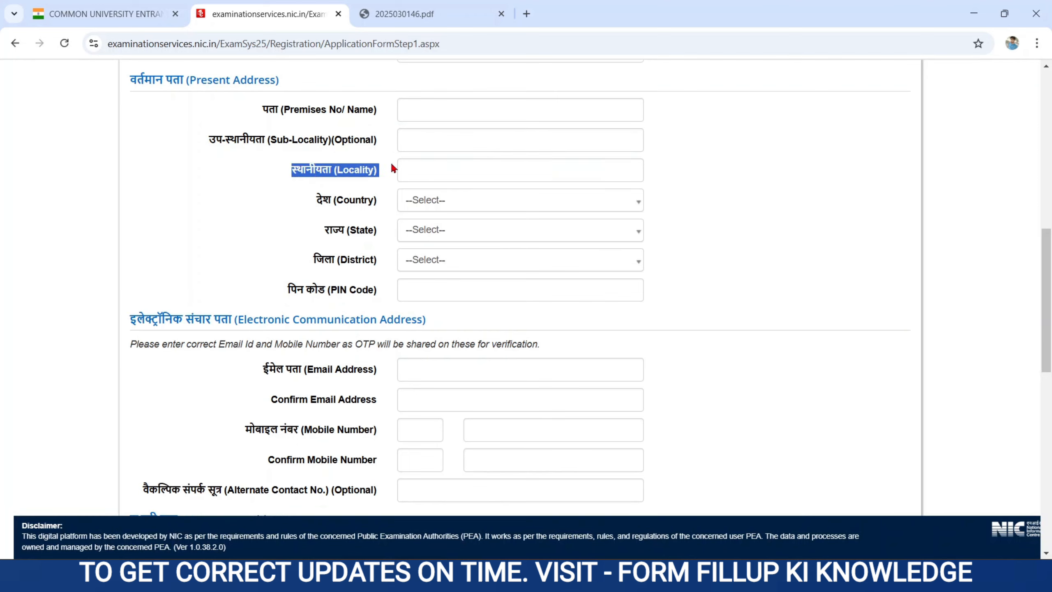
Set the present address Country to India and State to BIHAR
drag(317, 202, 374, 201)
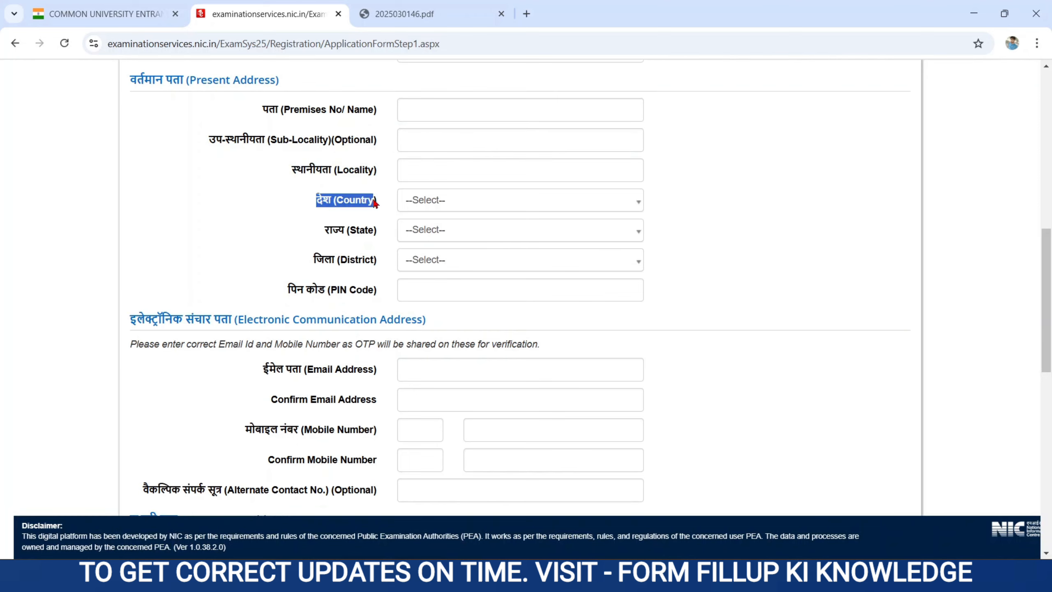
click(433, 202)
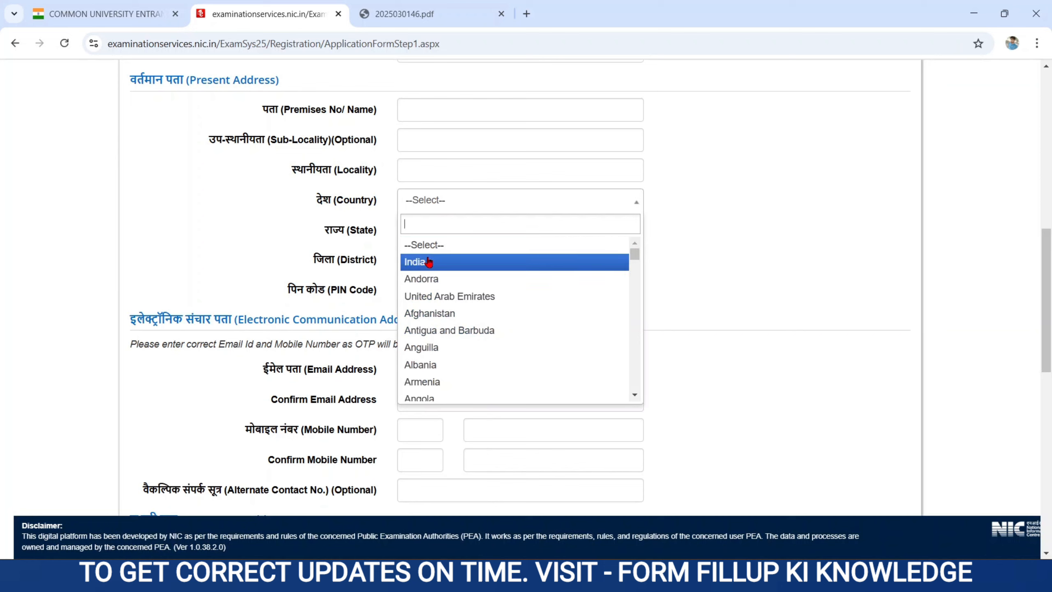
click(429, 262)
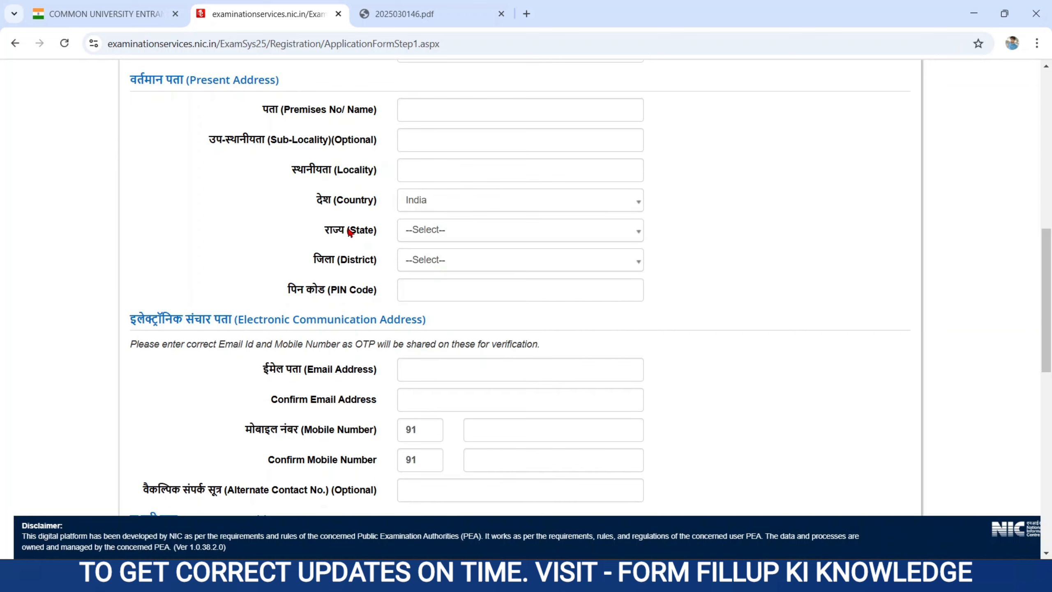
drag(327, 233, 379, 235)
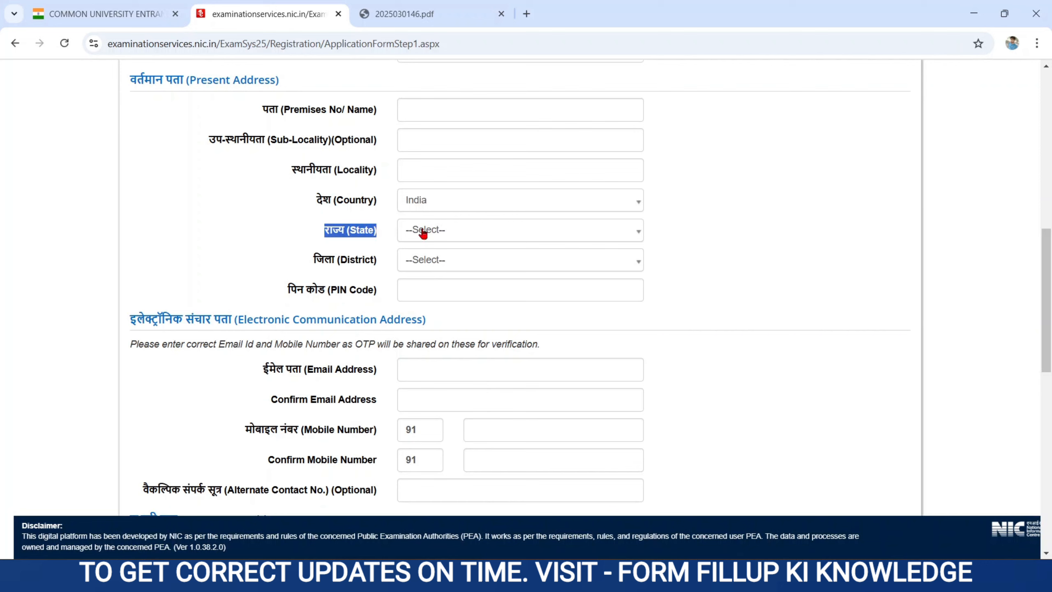
click(447, 232)
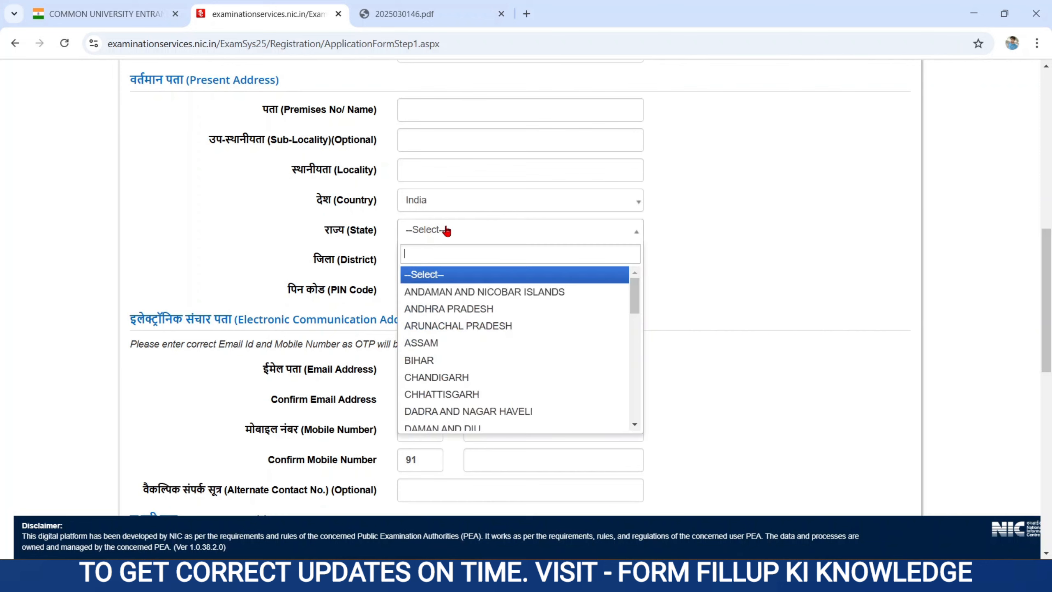
click(426, 360)
View the Bihar district list without choosing one, then review PIN Code and Electronic Communication notes
drag(311, 260, 383, 262)
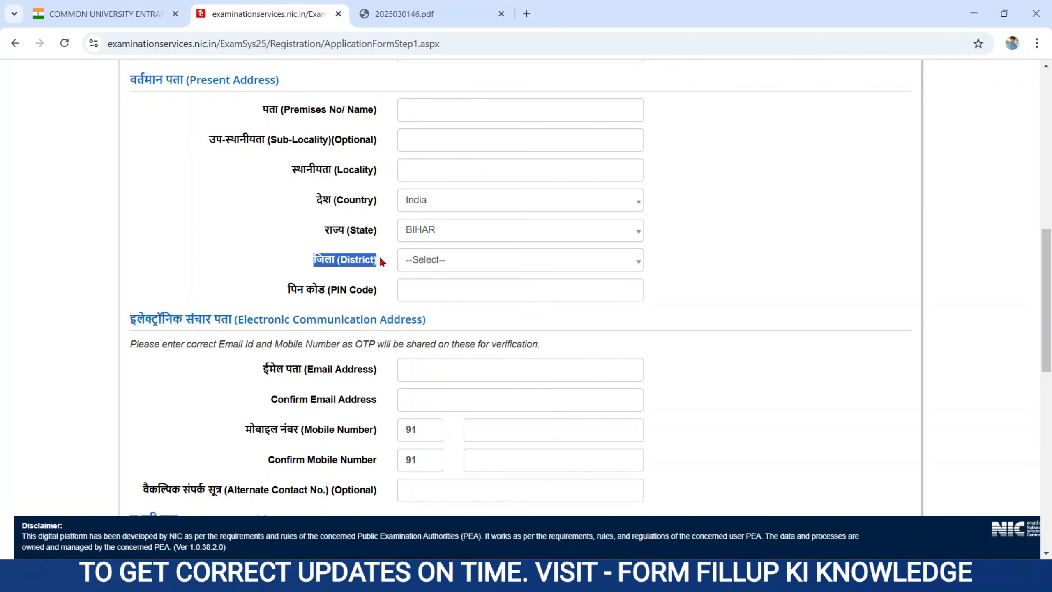
click(436, 262)
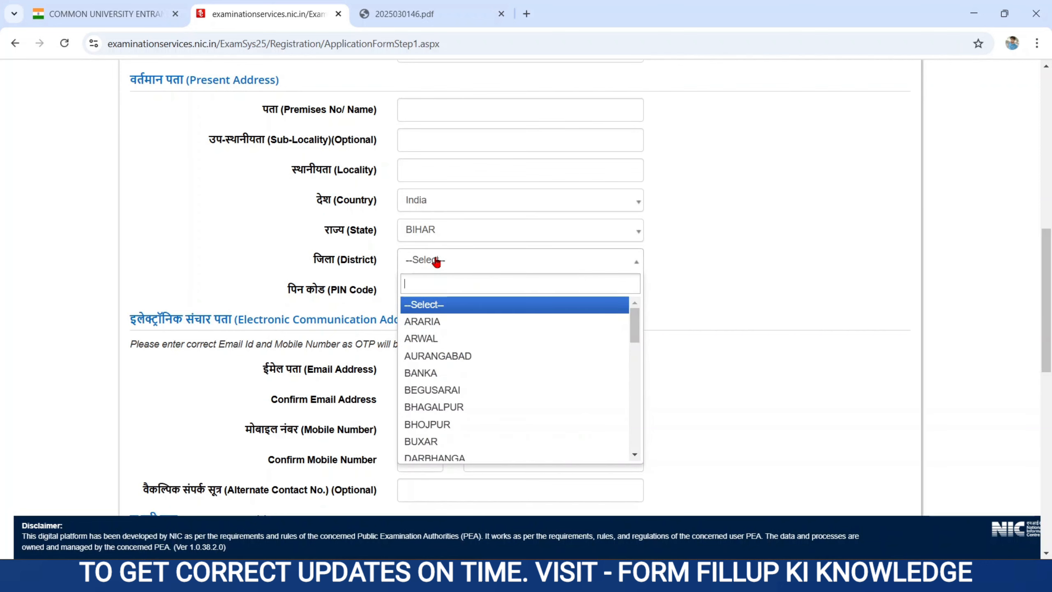
click(289, 275)
drag(289, 292, 383, 293)
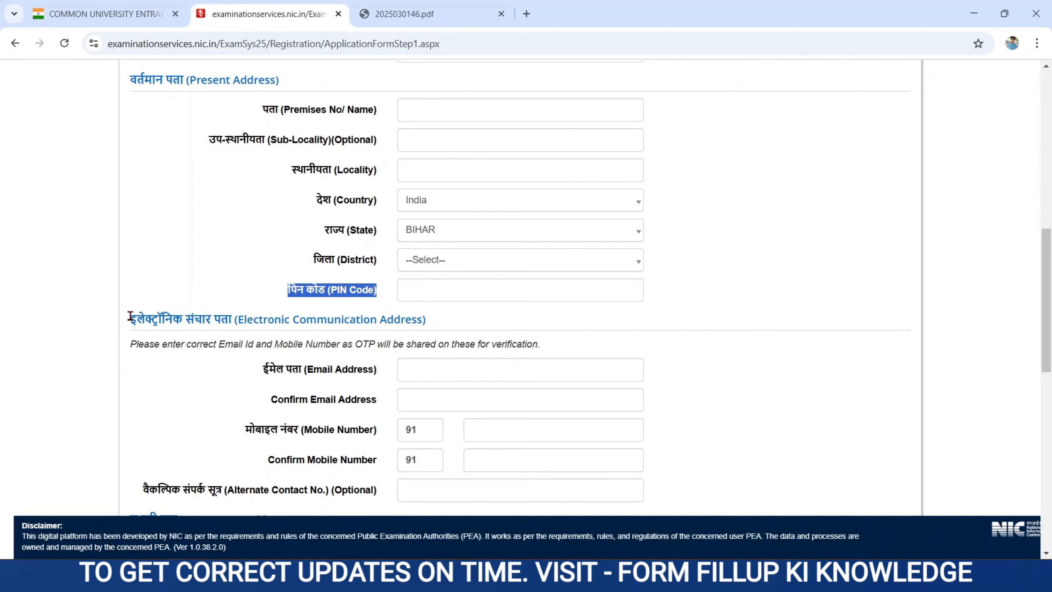
drag(129, 318, 288, 343)
click(227, 368)
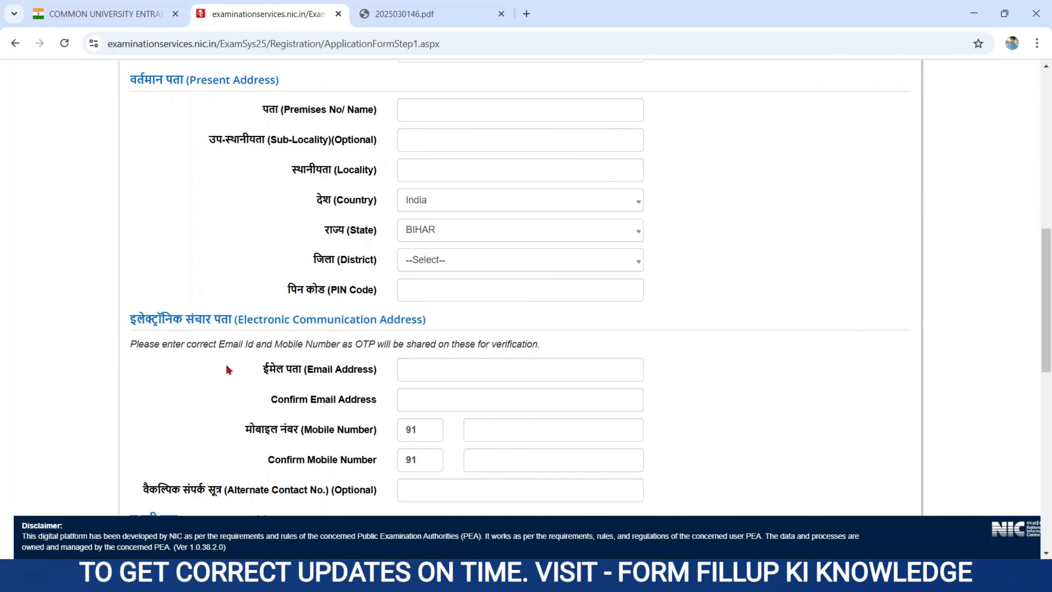
scroll(227, 368, down, 3)
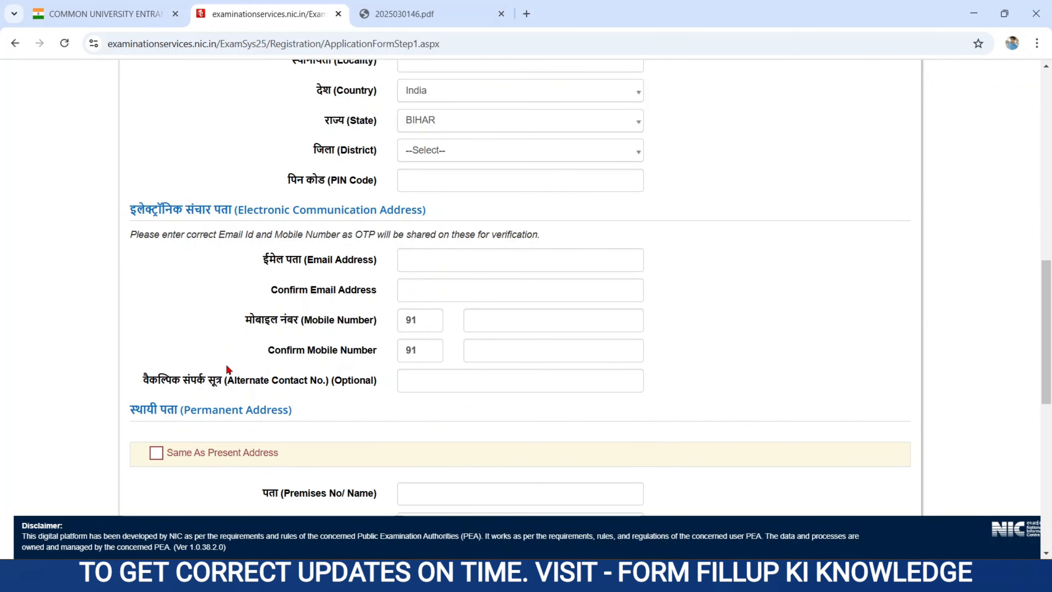
drag(262, 263, 382, 273)
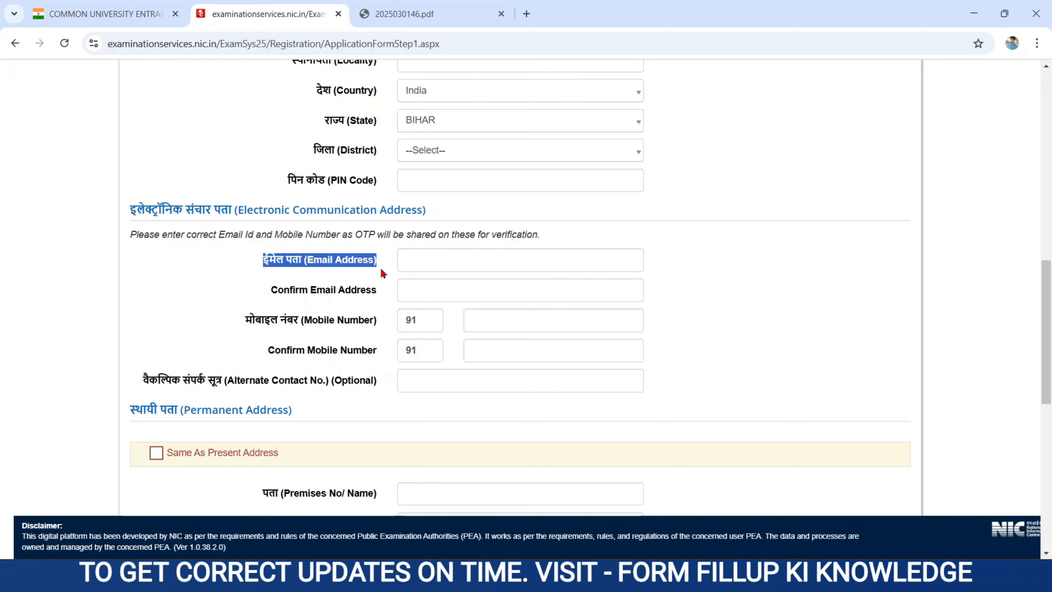
click(420, 264)
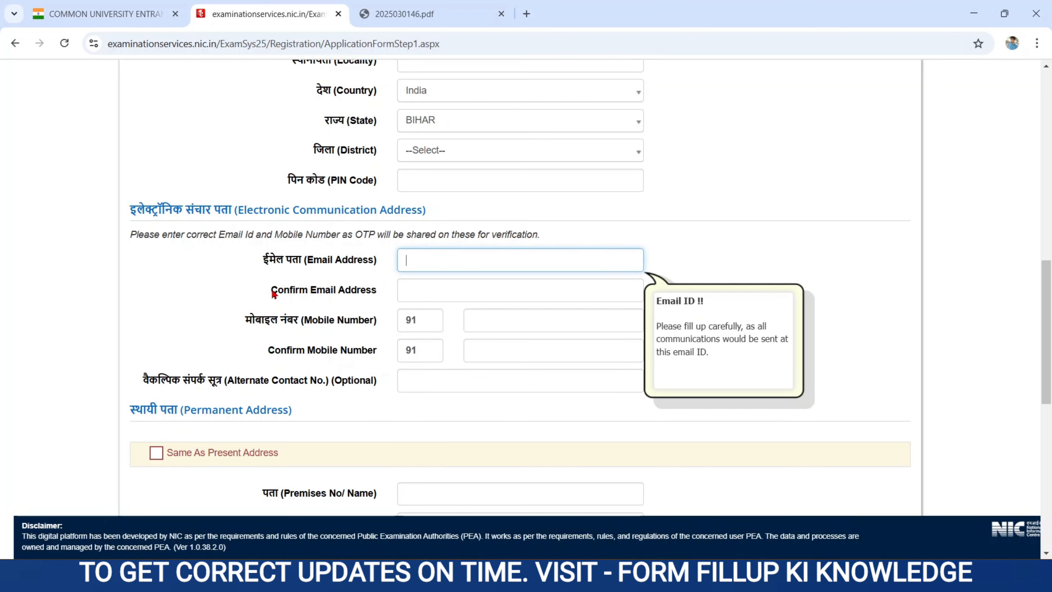
drag(274, 293, 383, 293)
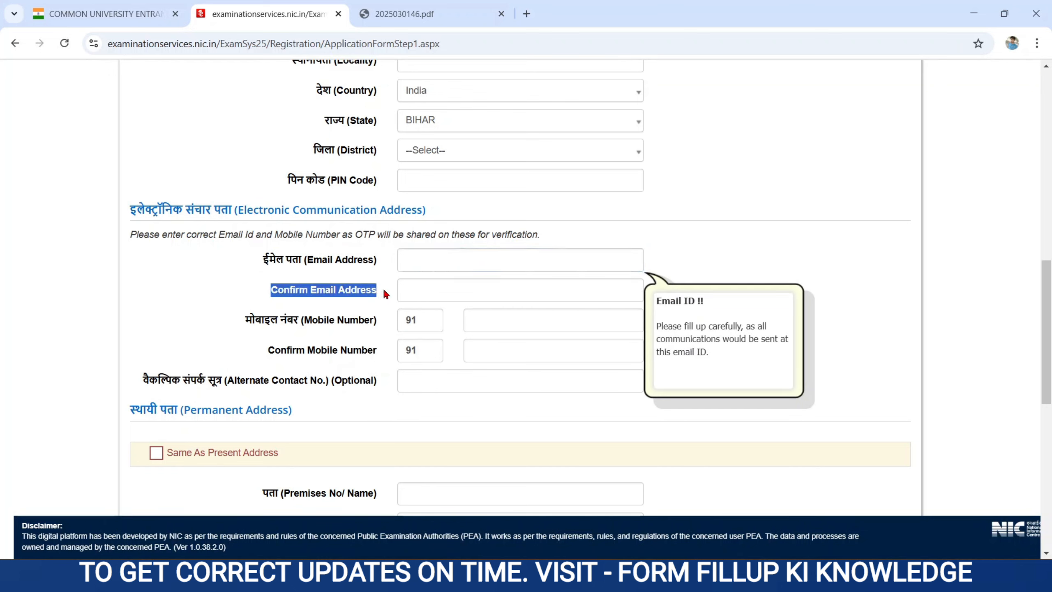
click(430, 290)
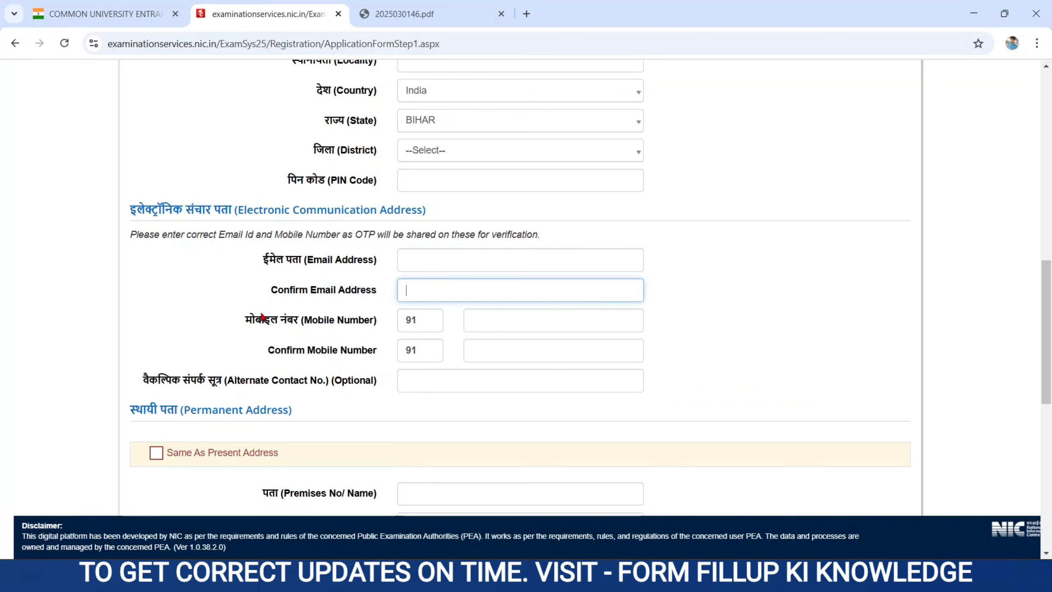
drag(246, 320, 380, 321)
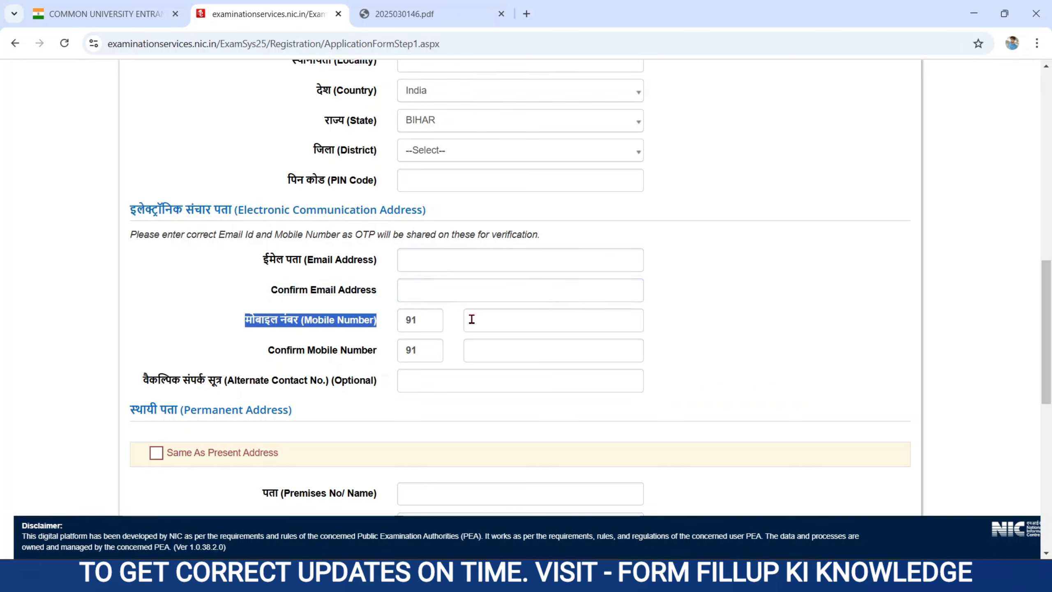
click(487, 320)
click(268, 351)
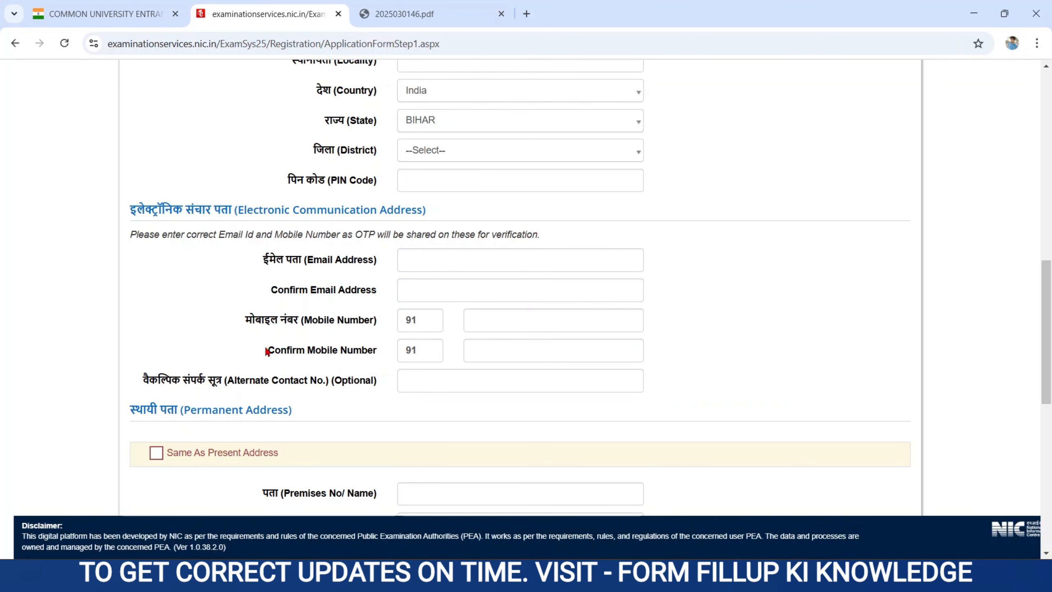
drag(267, 351, 385, 357)
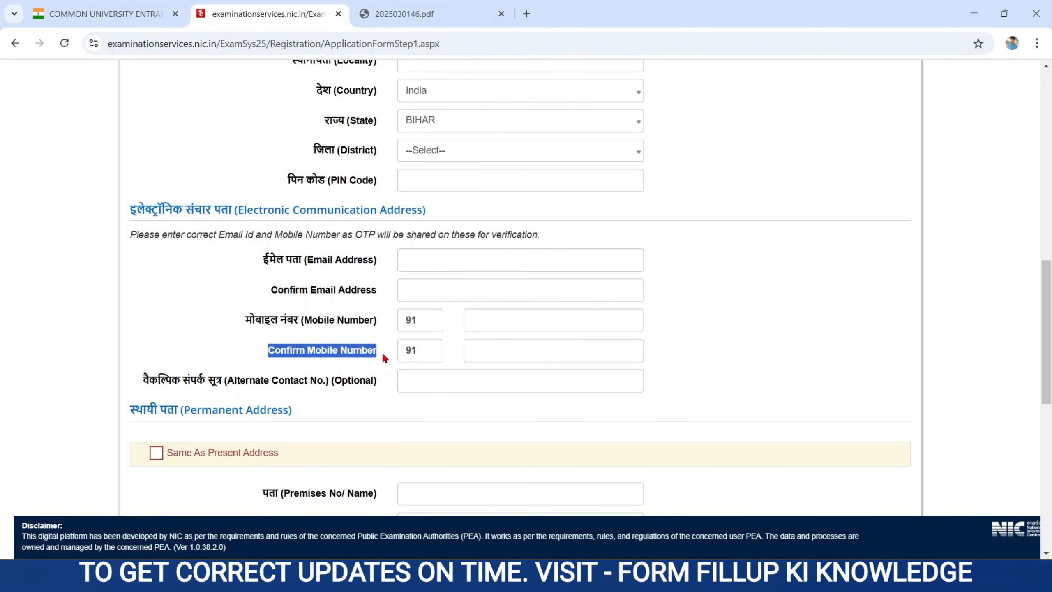
click(509, 355)
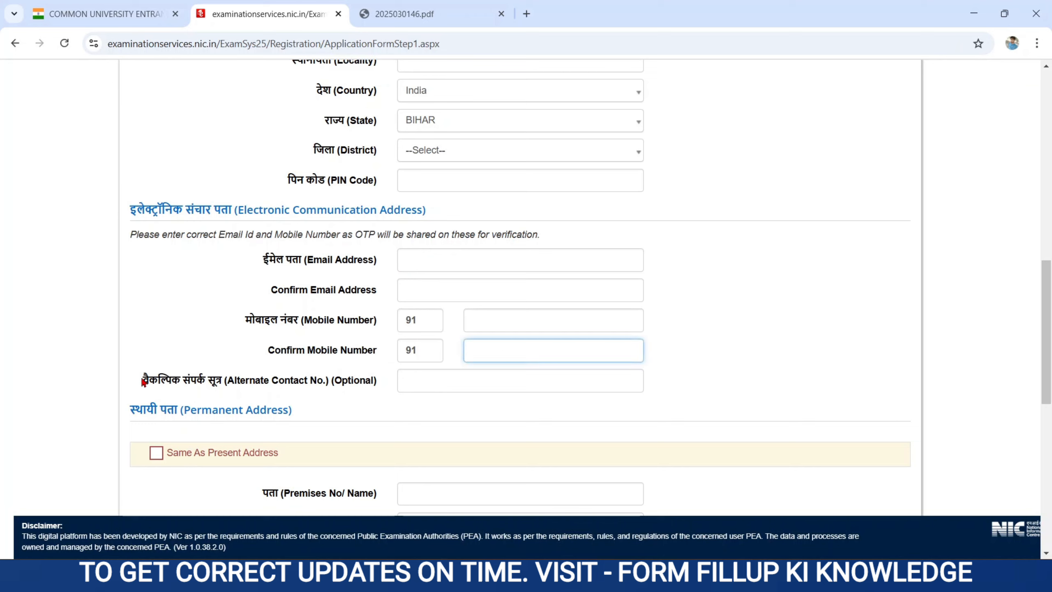
drag(143, 382, 372, 382)
click(406, 383)
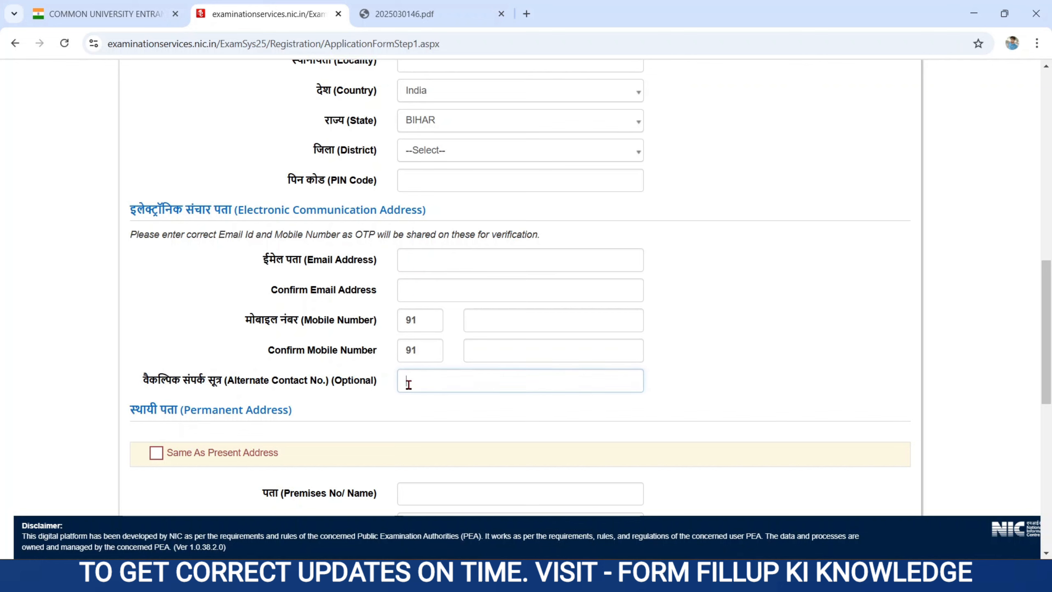
click(390, 410)
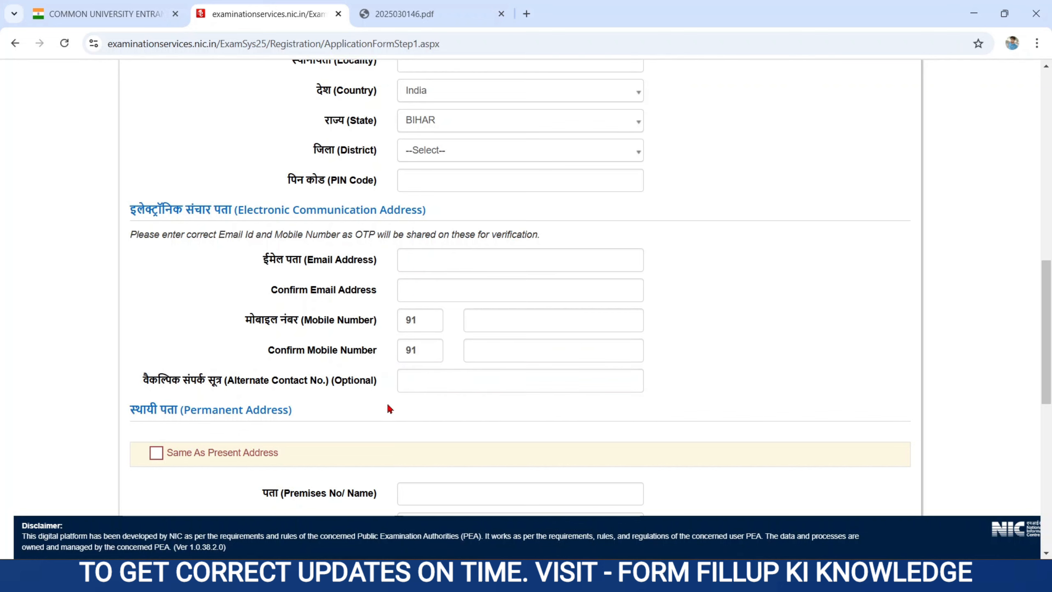
scroll(390, 409, down, 8)
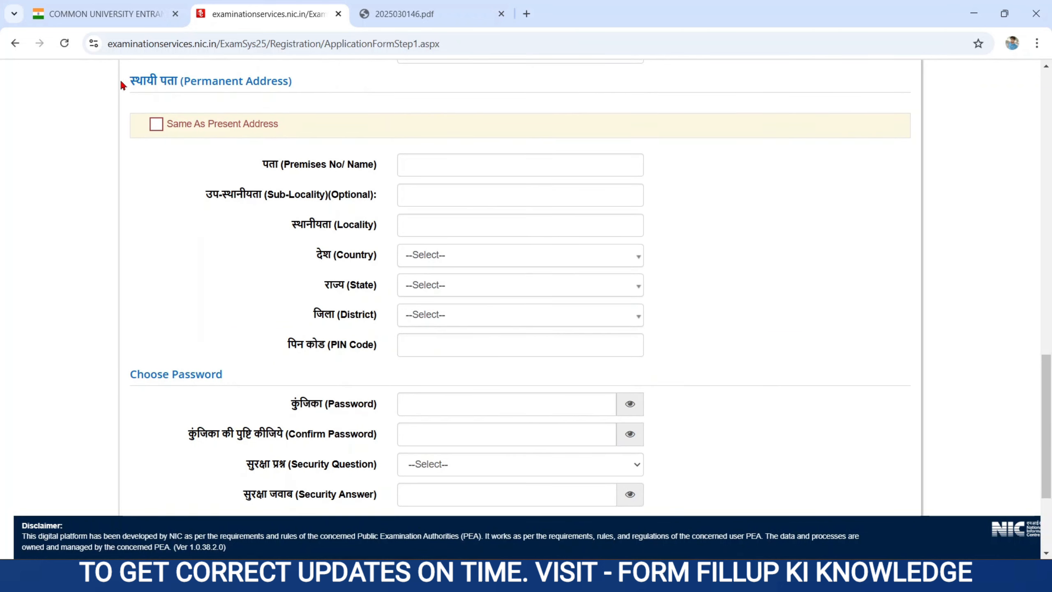
drag(124, 80, 295, 90)
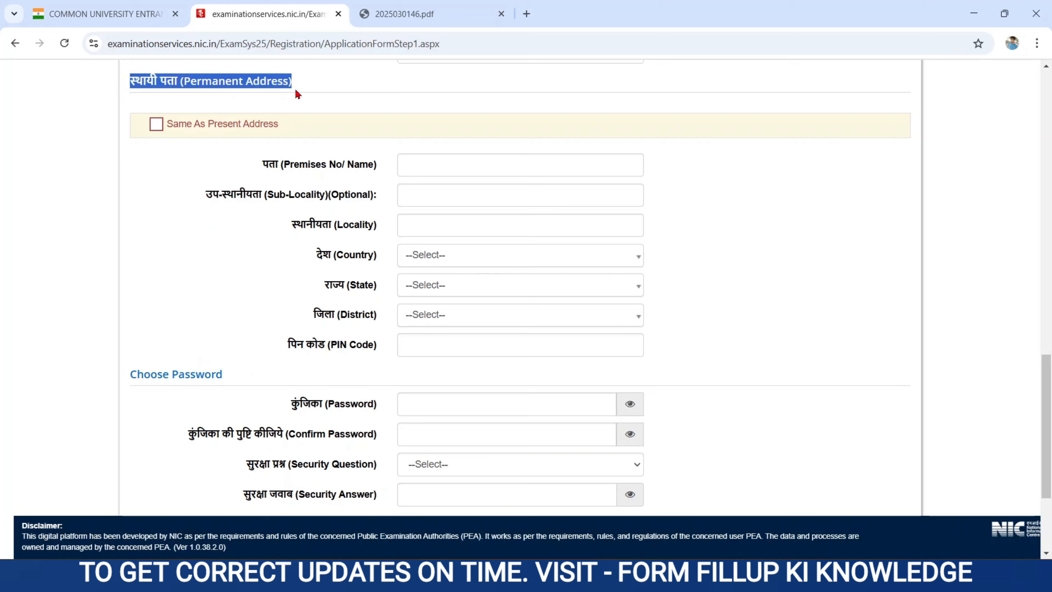
click(173, 181)
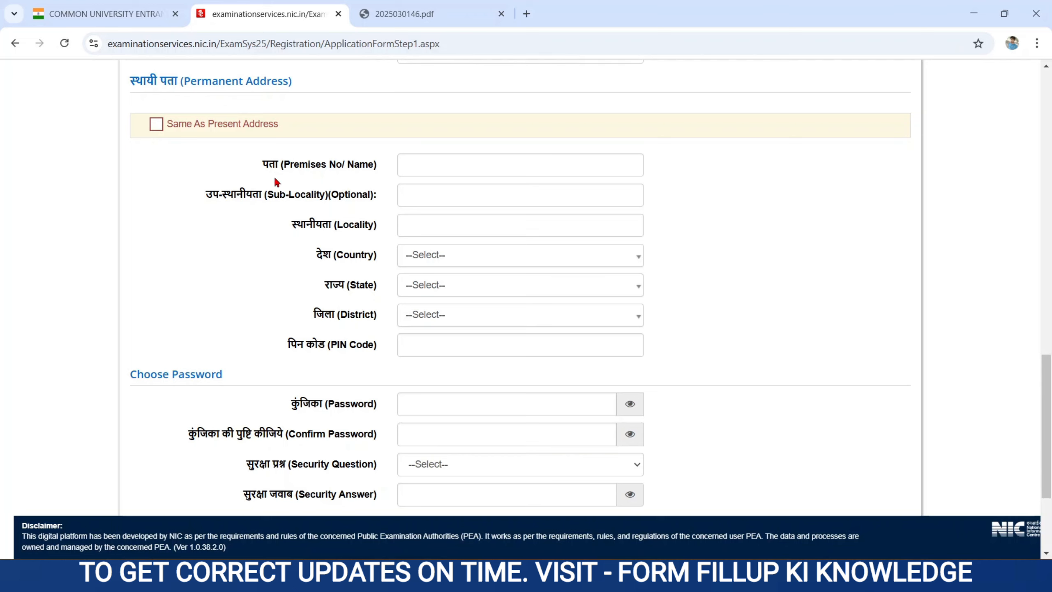
drag(264, 167, 397, 174)
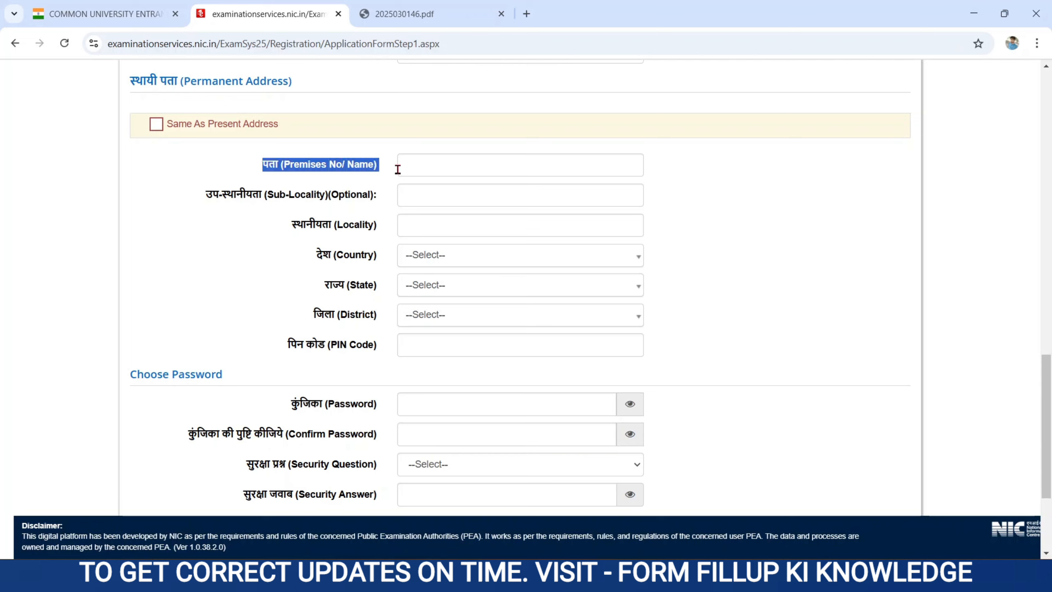
drag(201, 196, 387, 202)
drag(284, 225, 393, 236)
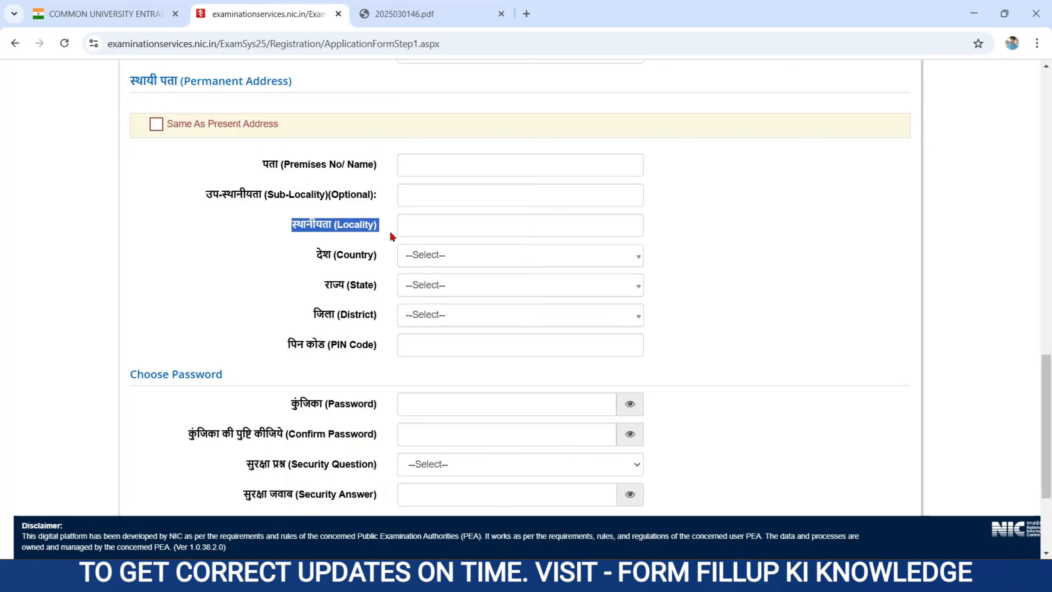
drag(317, 253, 386, 257)
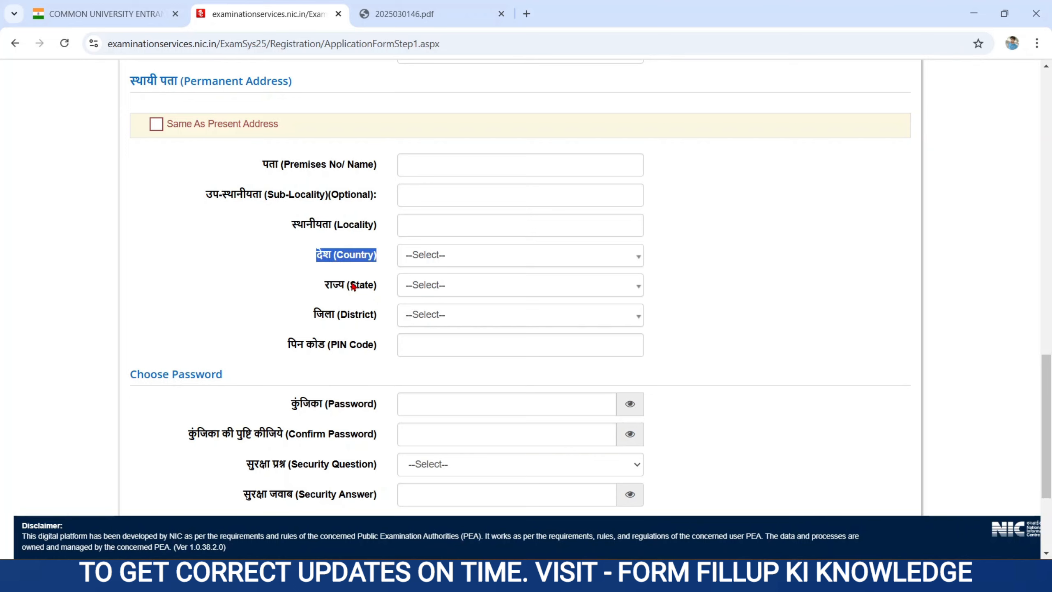
drag(333, 286, 369, 291)
drag(314, 312, 378, 320)
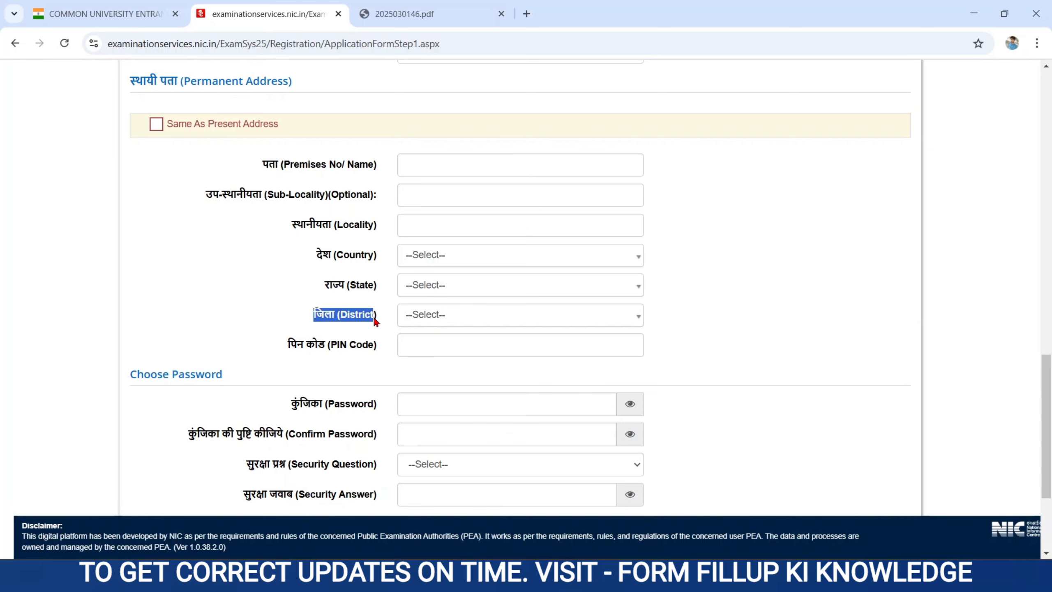
drag(295, 345, 388, 344)
click(265, 317)
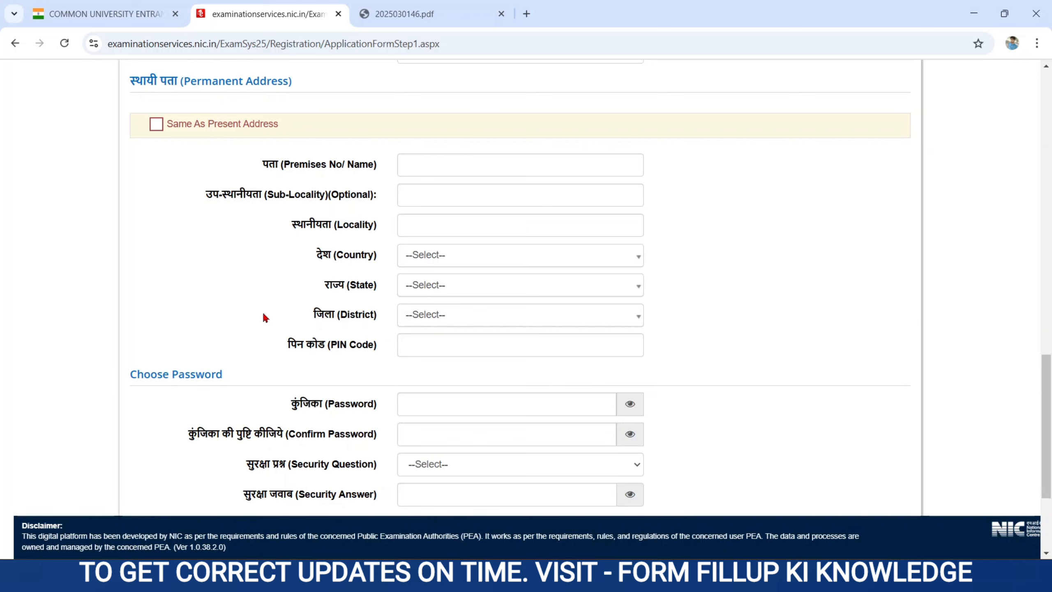
Review the Choose Password section and the password rules it displays
scroll(265, 317, down, 3)
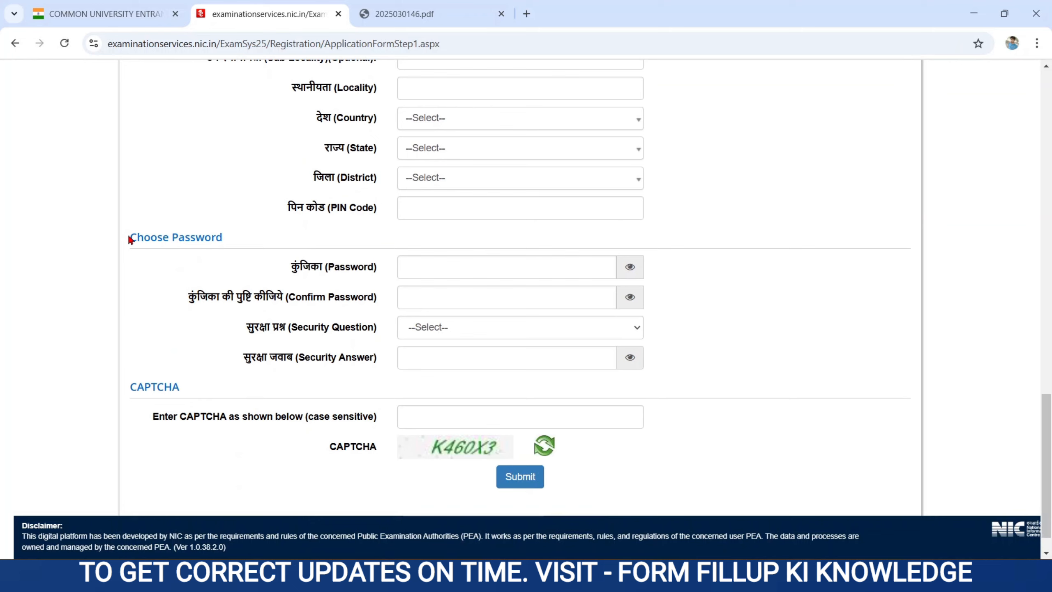
drag(129, 238, 267, 236)
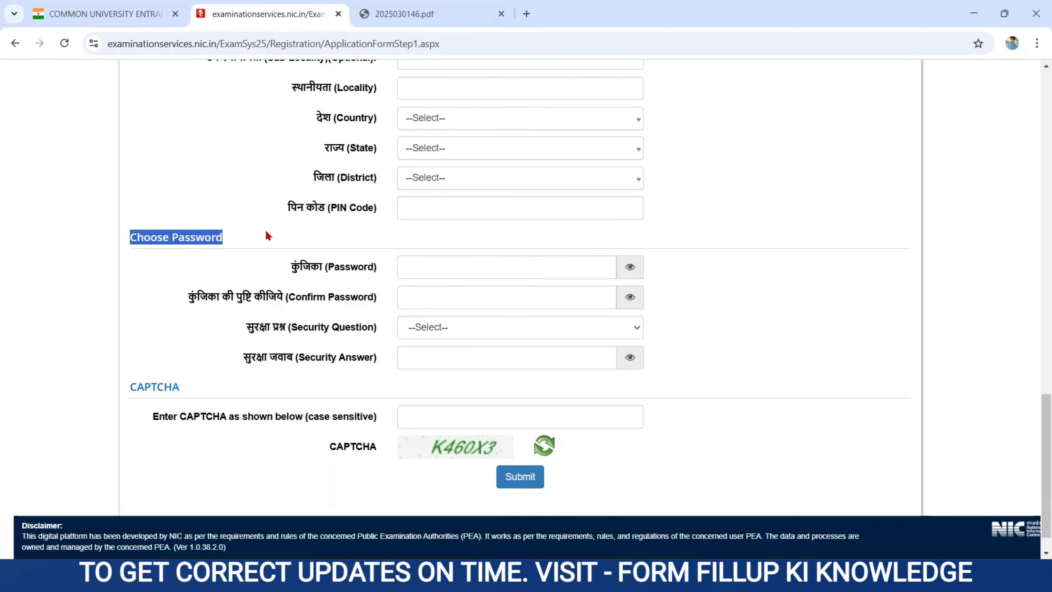
click(293, 272)
drag(293, 272, 382, 274)
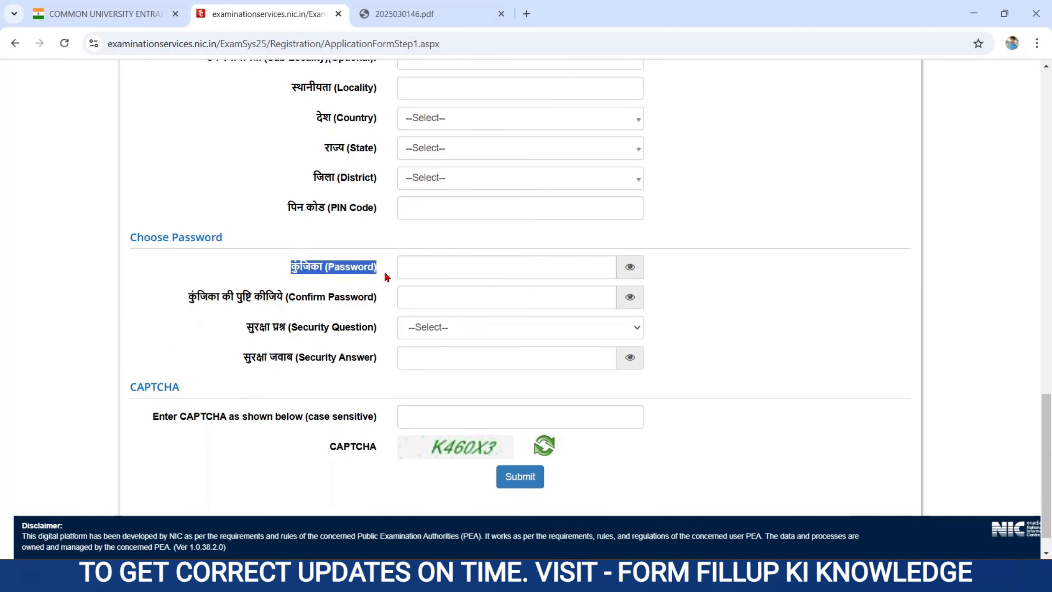
click(477, 273)
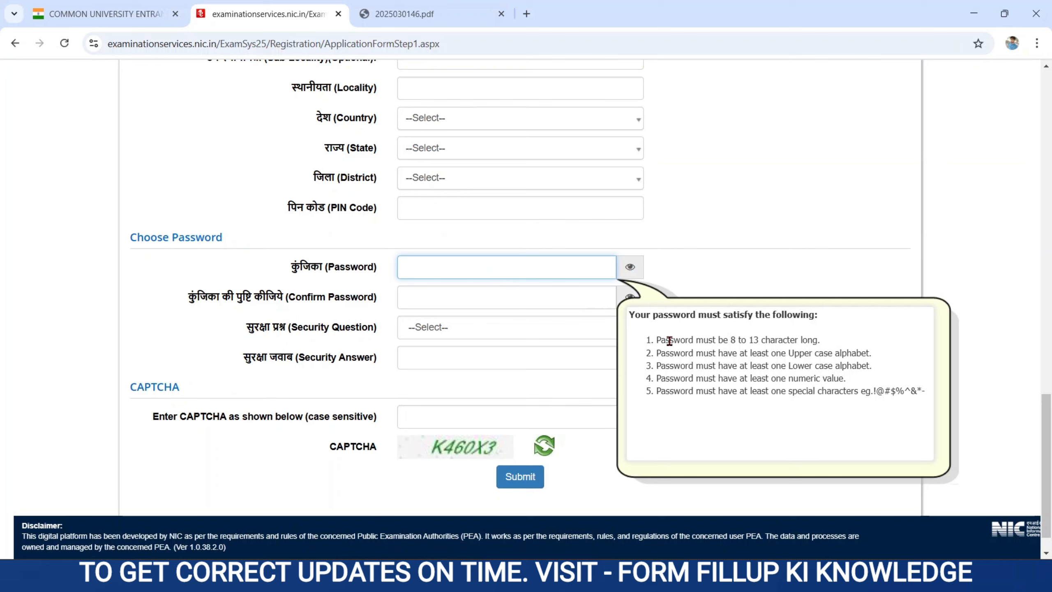
drag(652, 345, 875, 359)
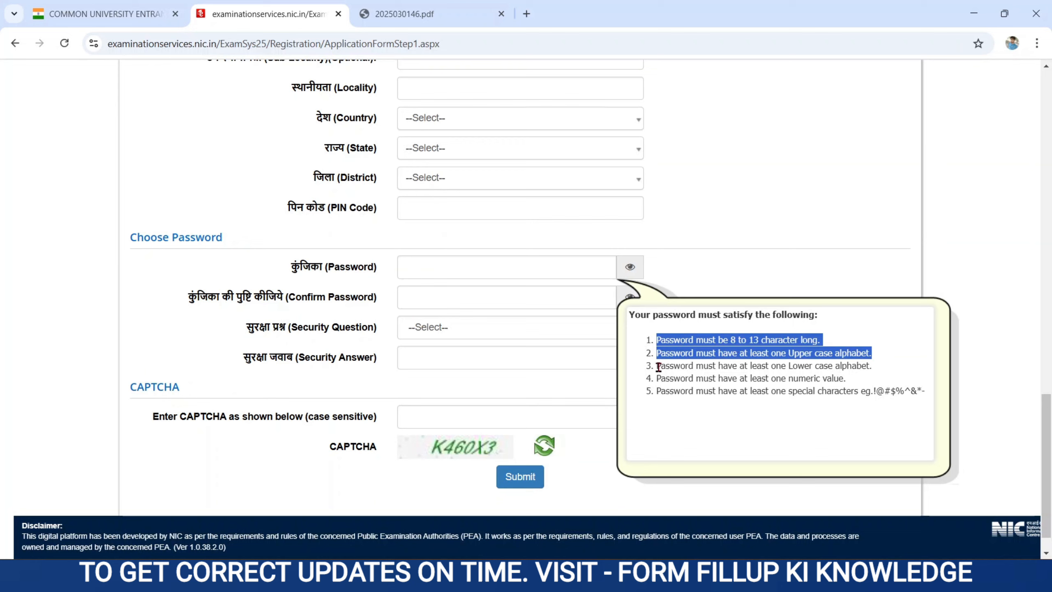
drag(657, 366, 874, 393)
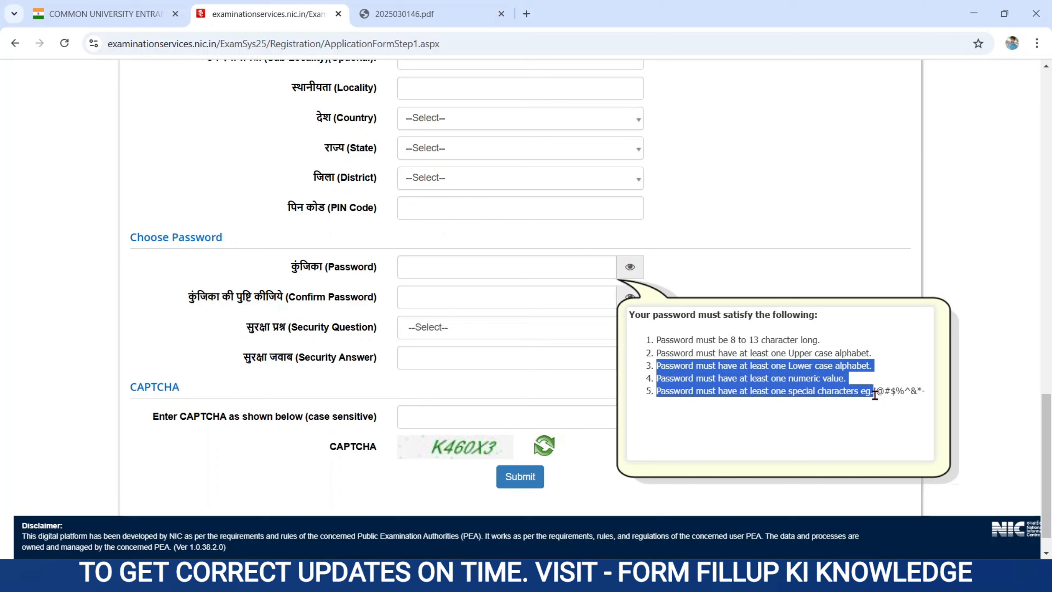
Enter the account password, reveal it as plain text, and begin re-entering it to confirm
click(582, 268)
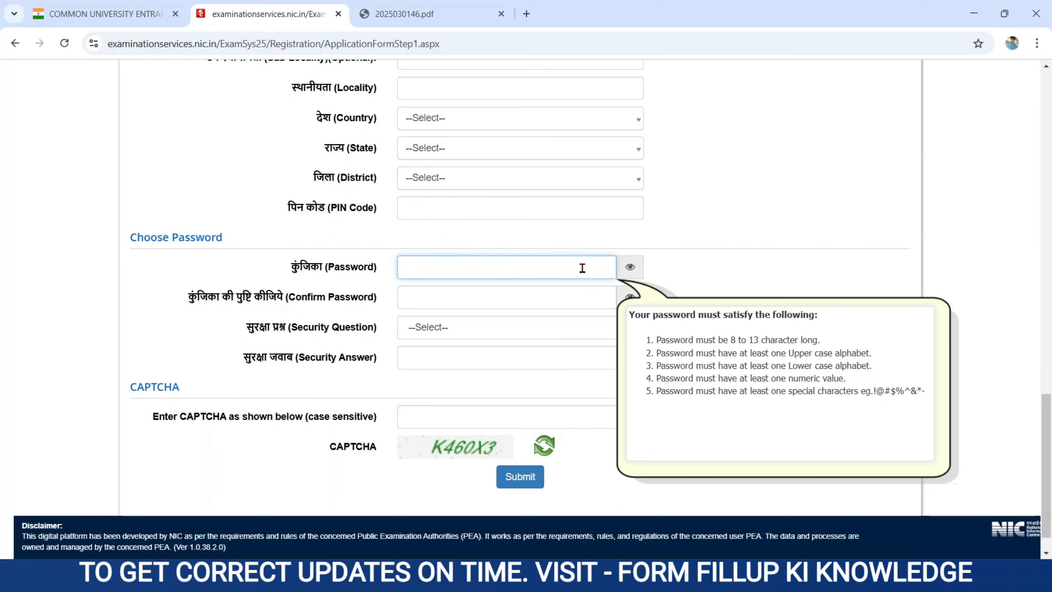
click(630, 266)
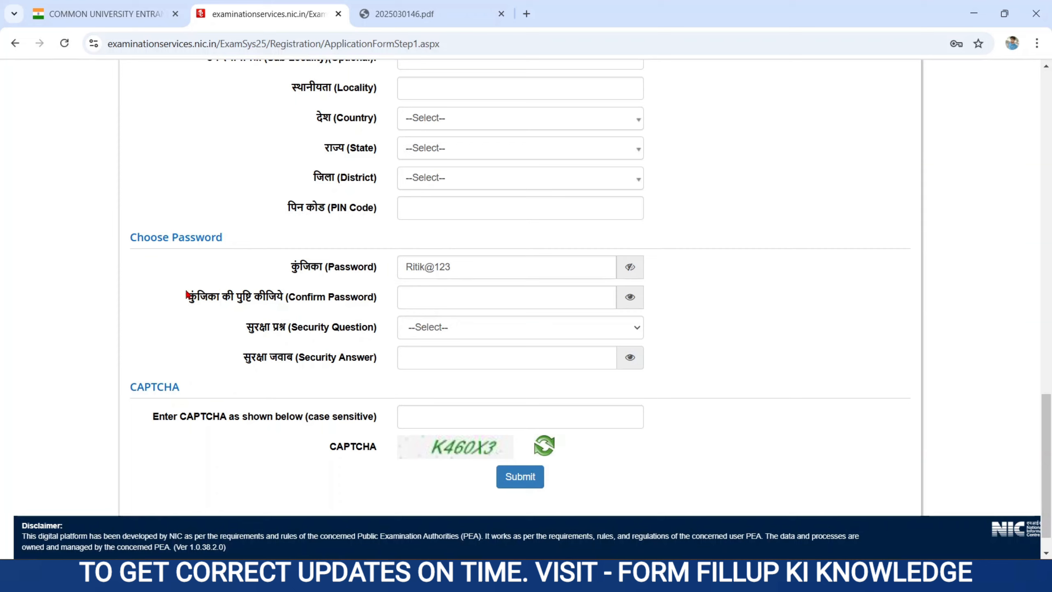
drag(190, 296, 391, 310)
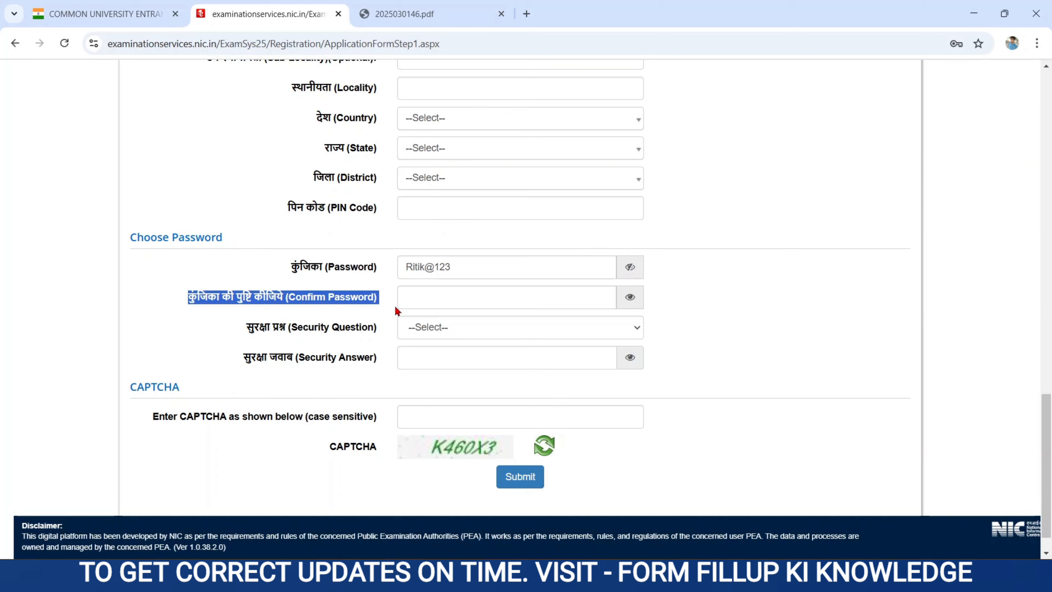
click(427, 297)
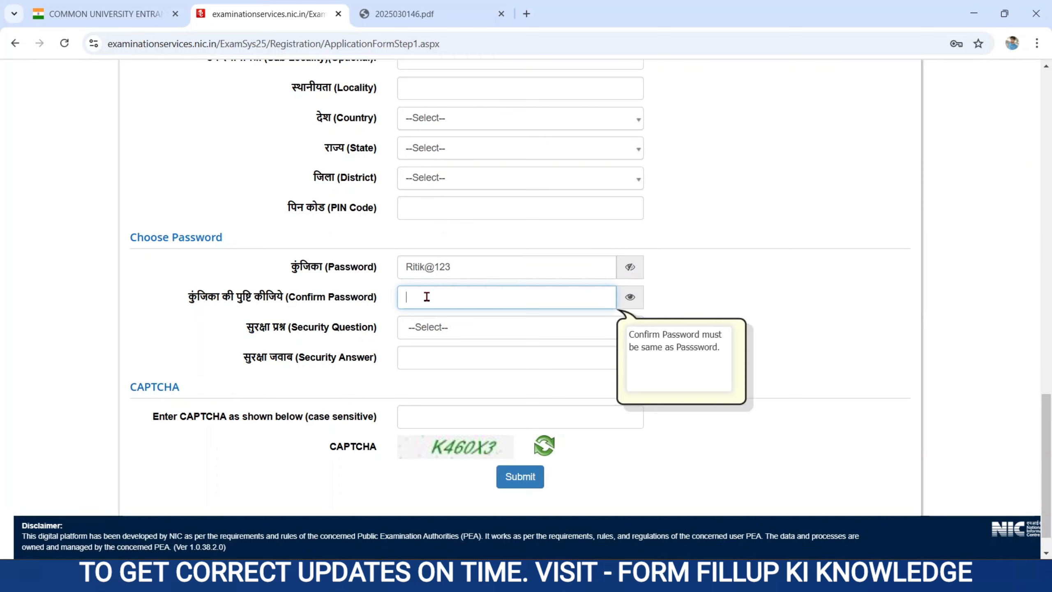
Pick the favourite colour security question, enter its answer and the CAPTCHA, and submit the form
drag(245, 328, 427, 332)
click(426, 332)
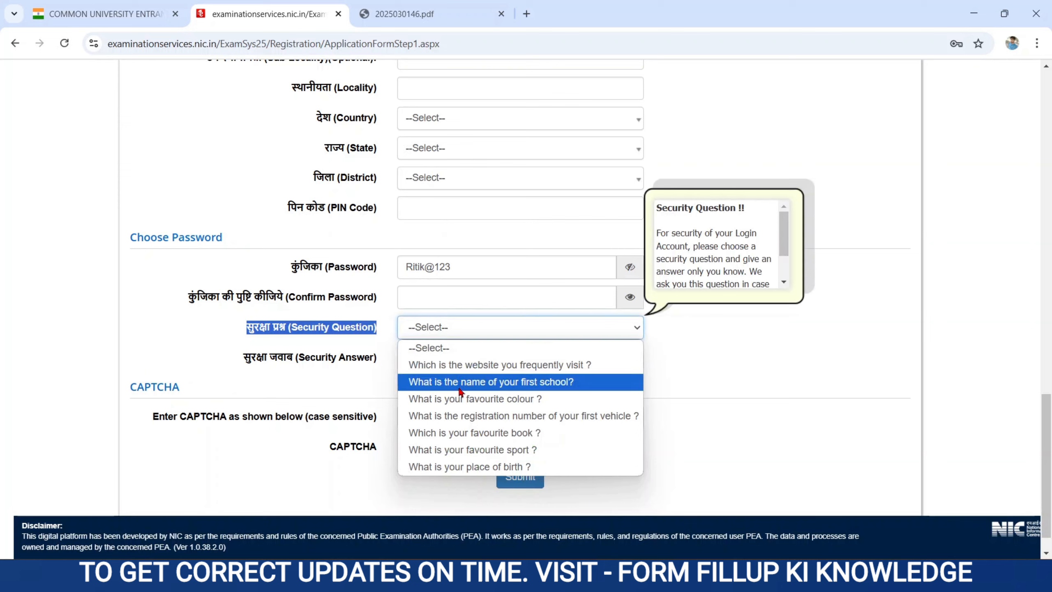
click(479, 398)
drag(245, 359, 383, 368)
click(438, 360)
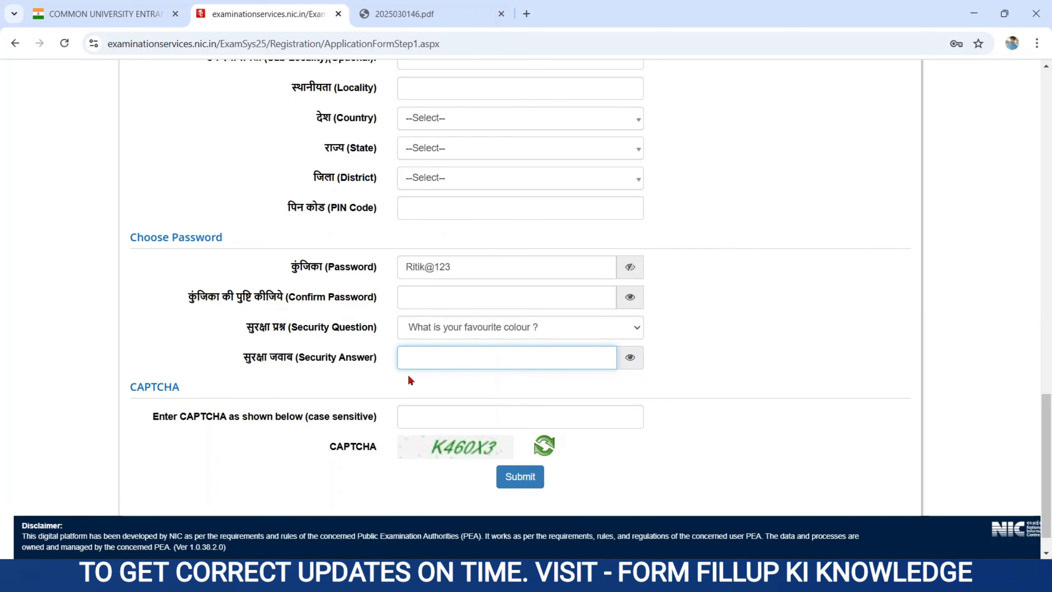
drag(154, 417, 371, 420)
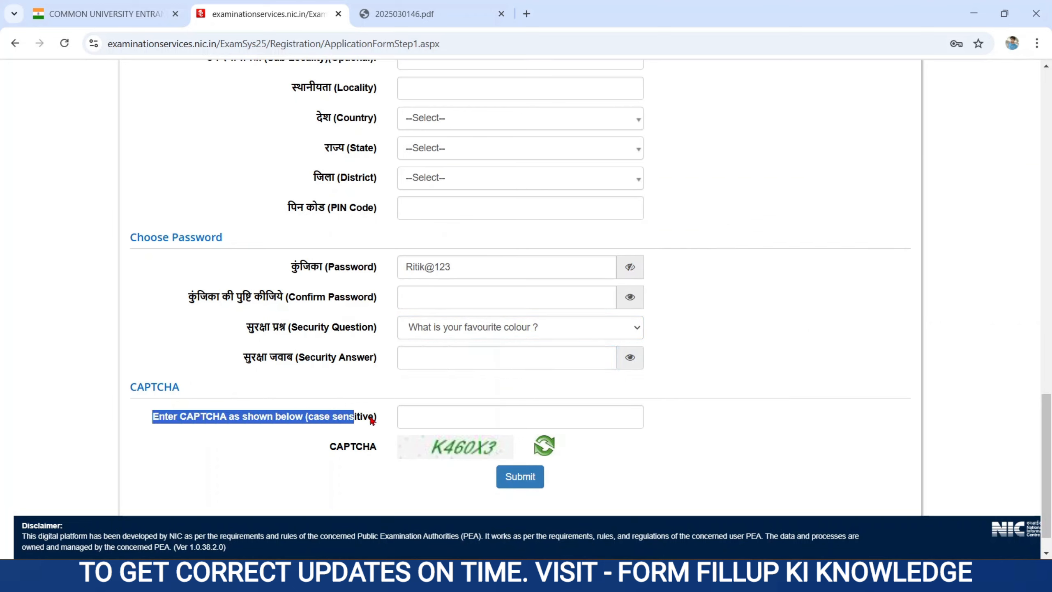
click(435, 414)
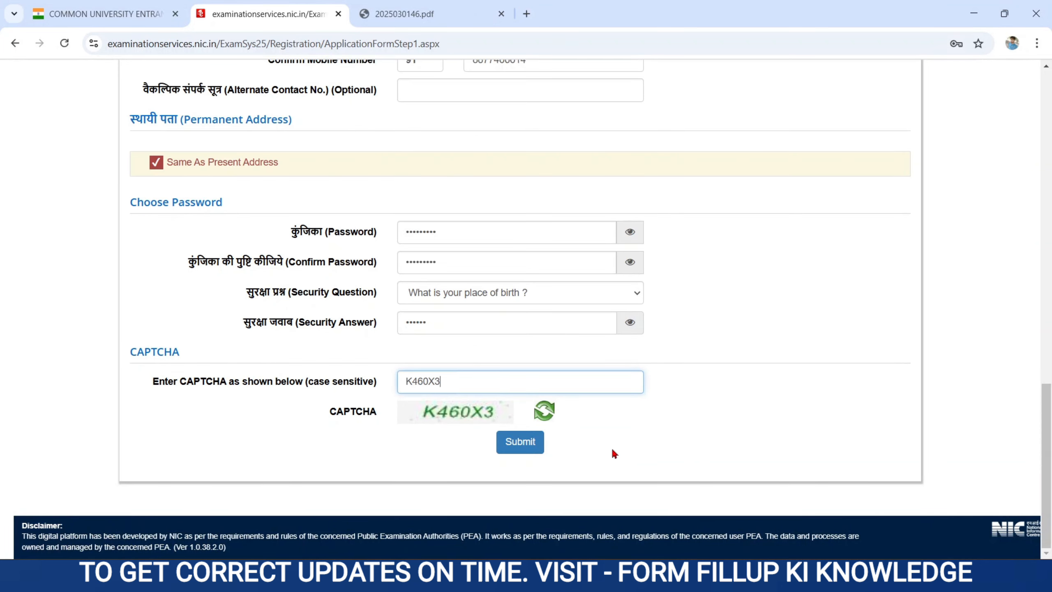
click(536, 447)
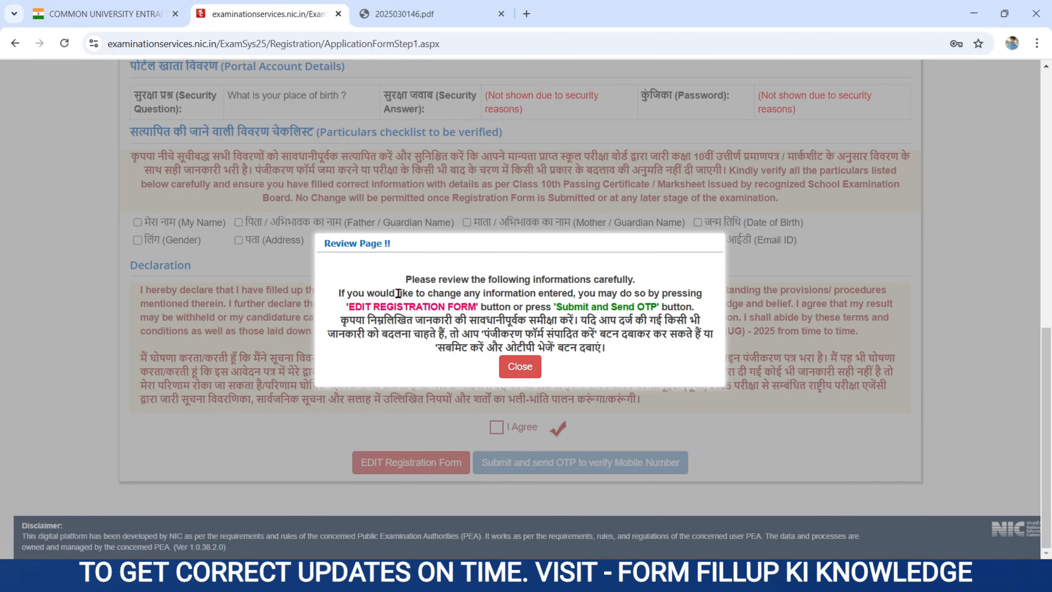
Dismiss the review notice, tick every verification item and the declaration, and request the OTP
click(521, 365)
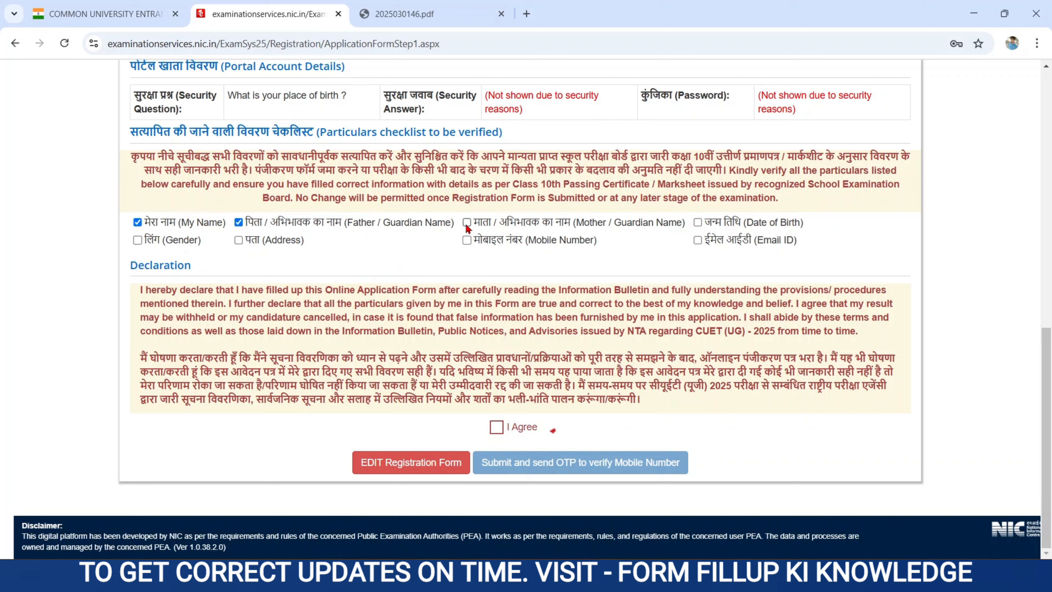
click(698, 223)
click(138, 241)
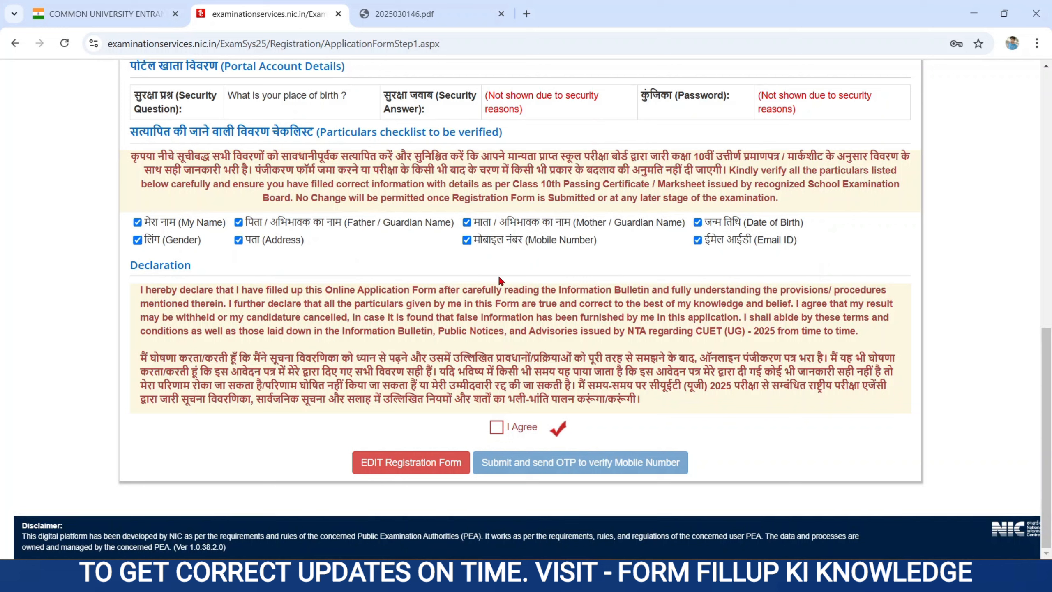
click(496, 428)
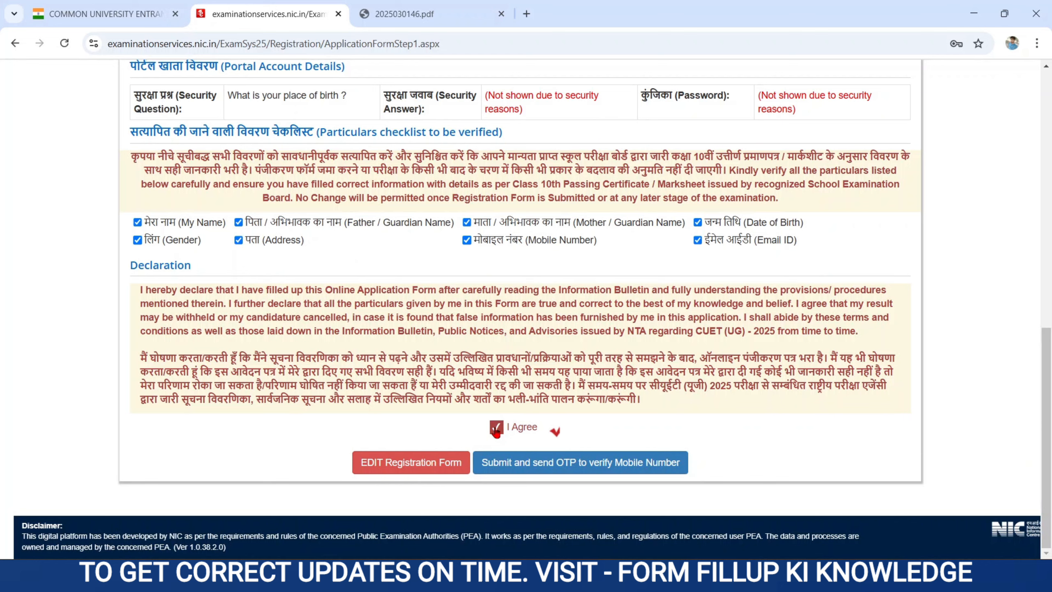
click(505, 470)
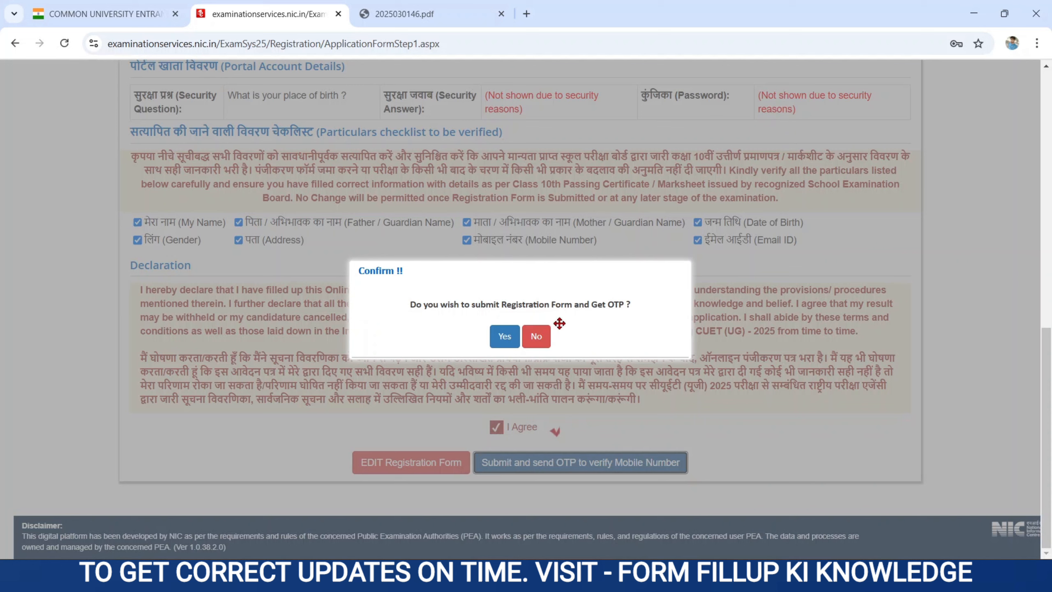
click(500, 342)
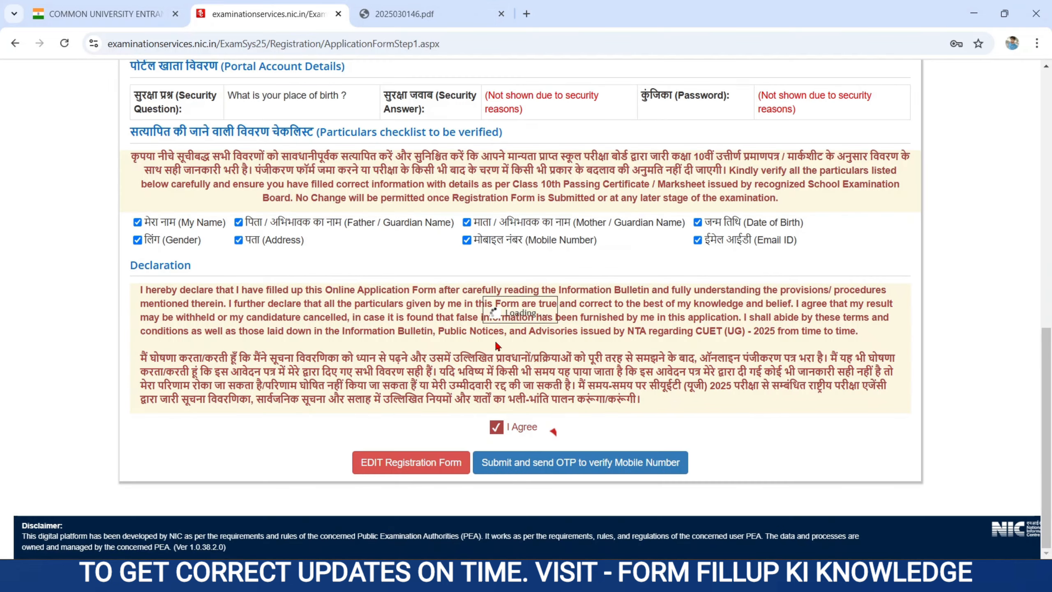
Enter the six-digit OTP sent to the mobile and submit the registration form
drag(336, 337, 386, 362)
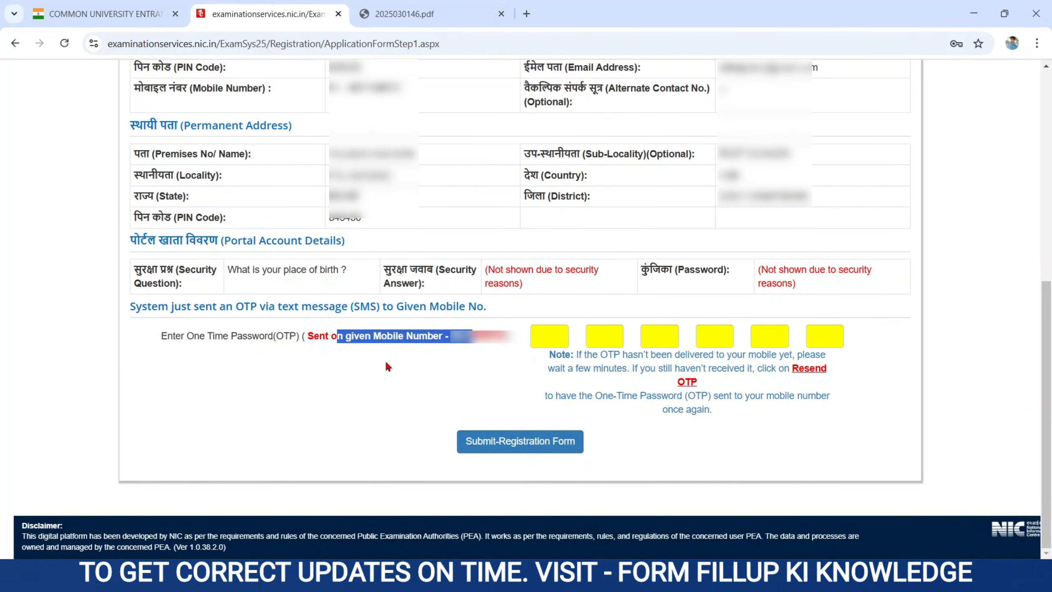
click(337, 337)
drag(308, 337, 512, 336)
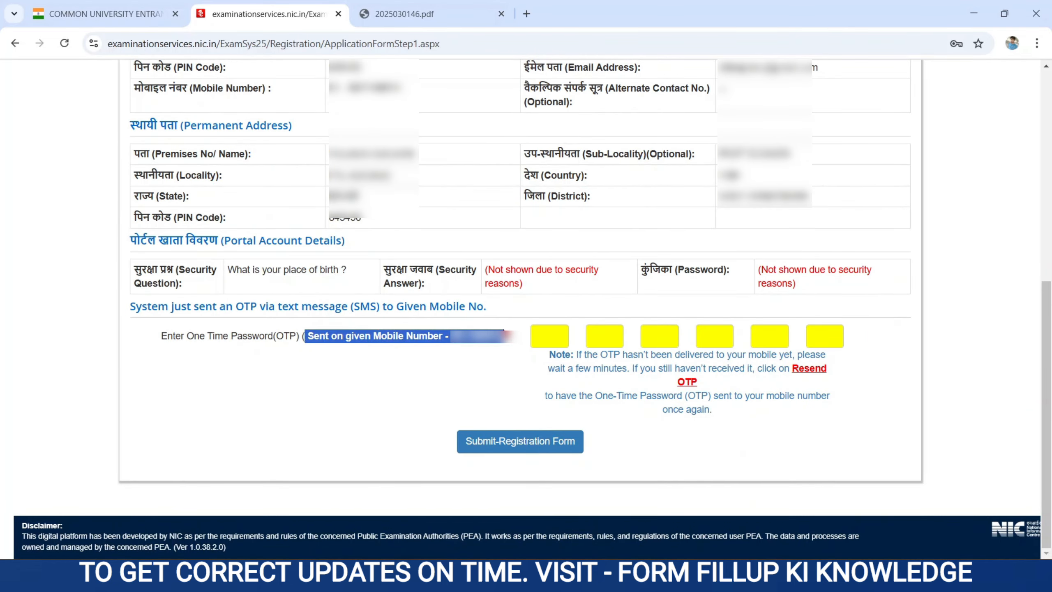
click(548, 330)
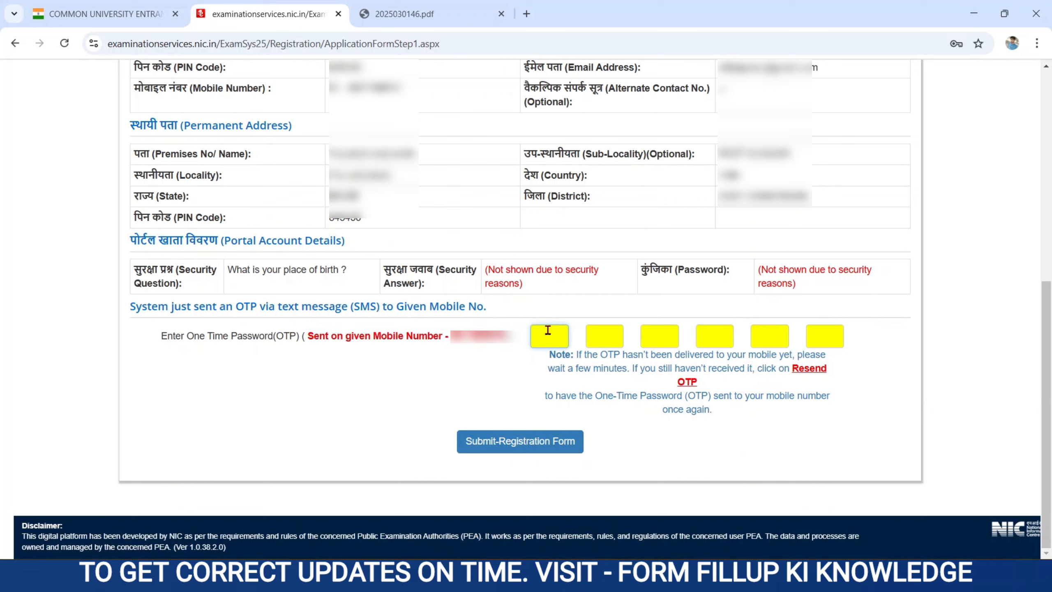
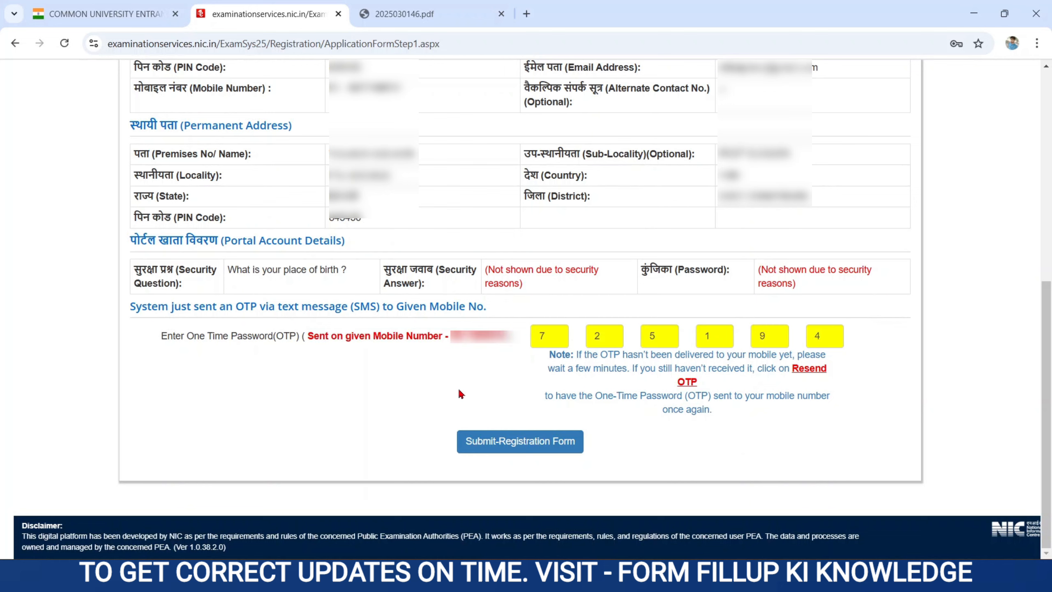
click(477, 444)
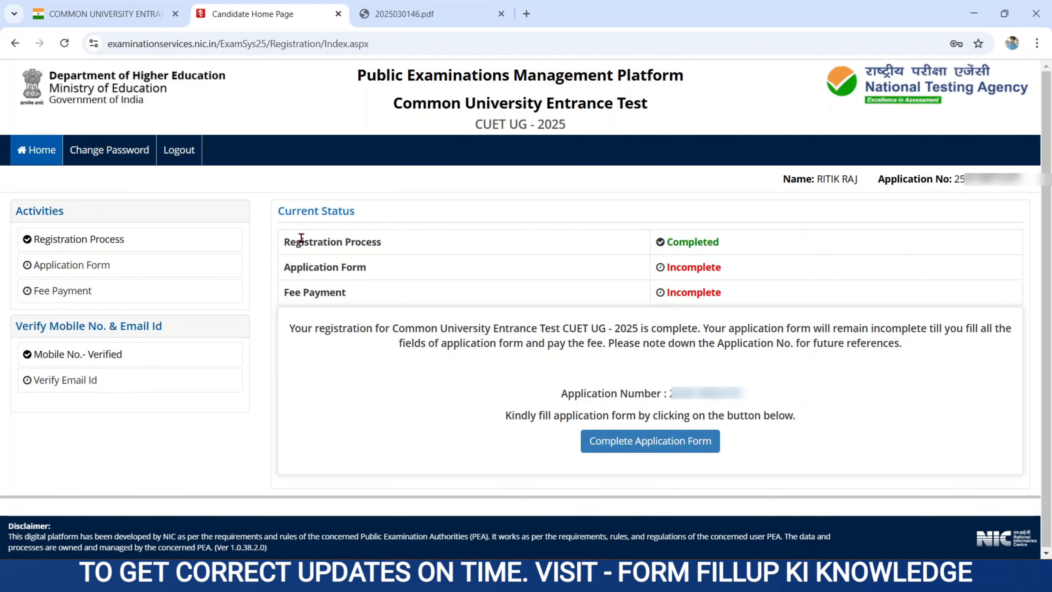
Open email verification, enter the CAPTCHA and request the emailed one-time password
triple_click(314, 241)
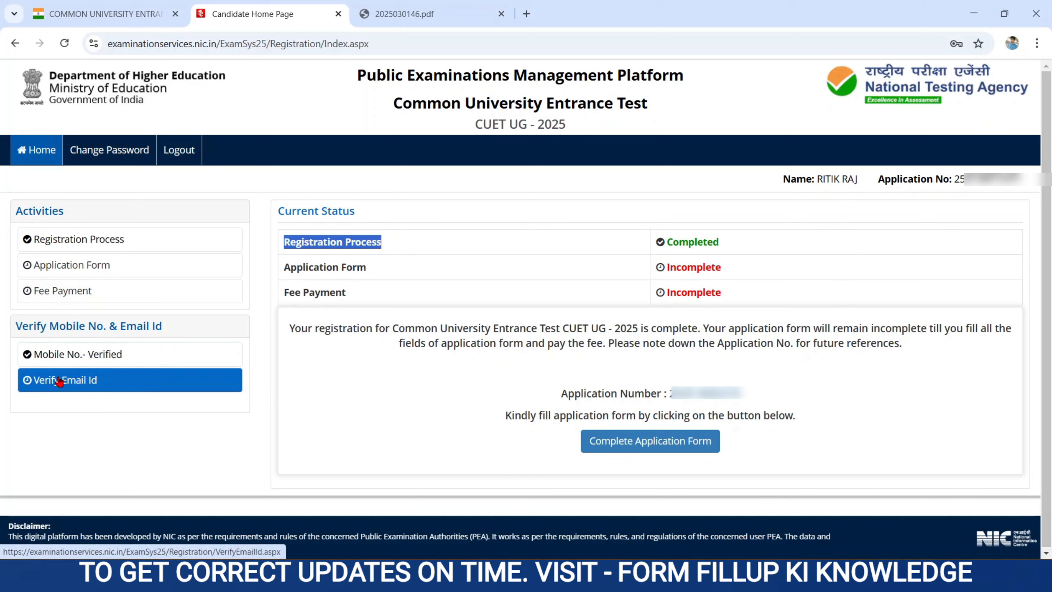
click(77, 381)
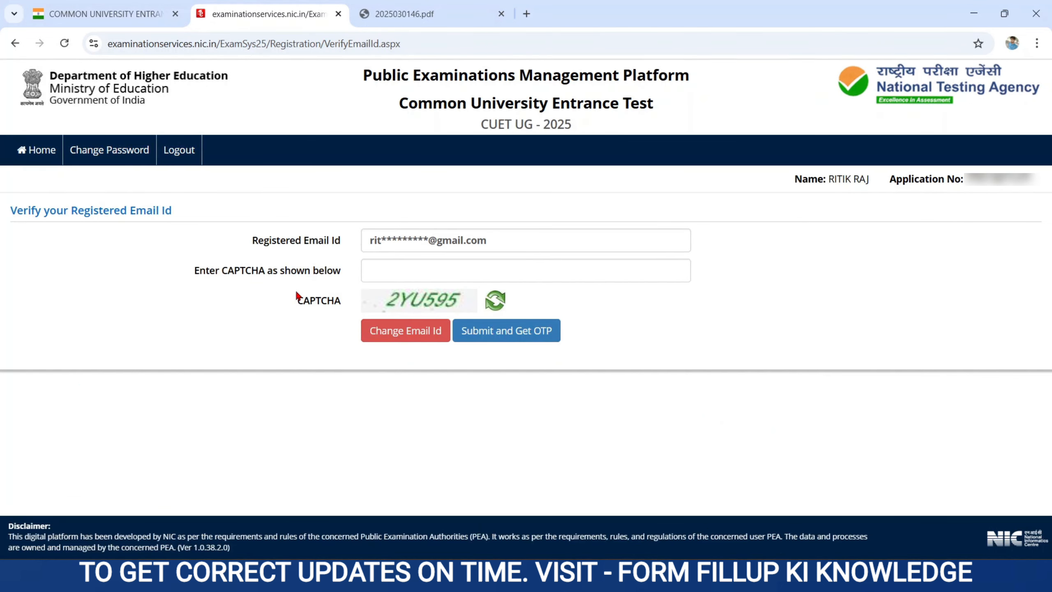
drag(250, 240, 494, 243)
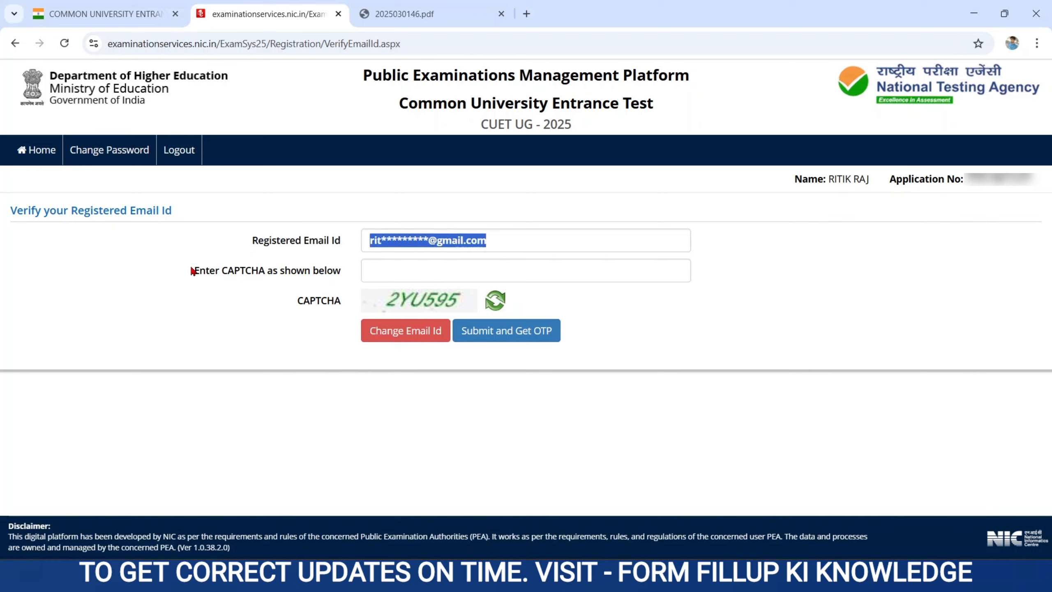
drag(193, 270, 345, 281)
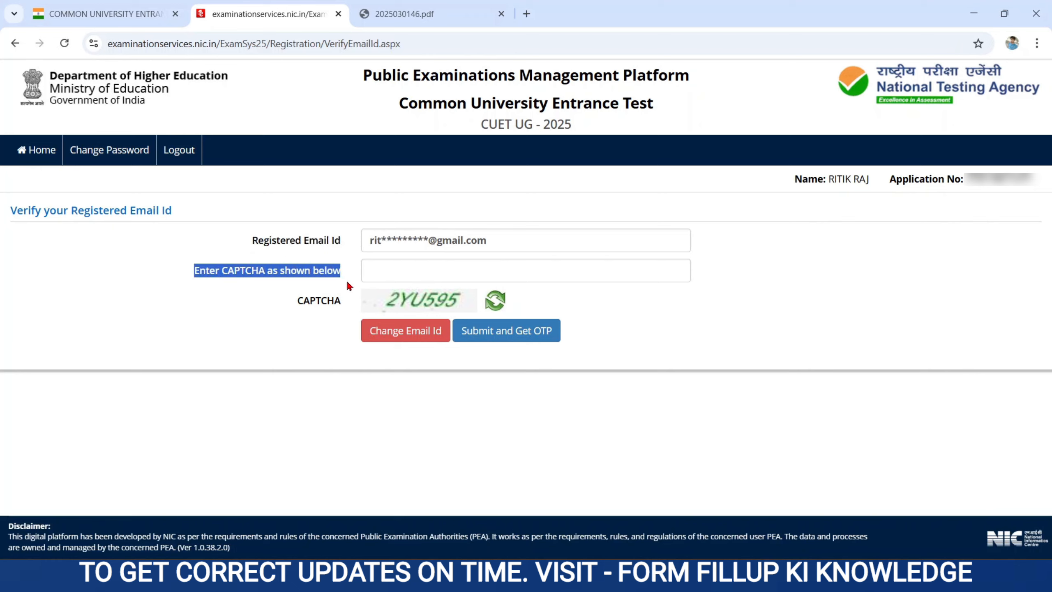
click(413, 271)
drag(194, 272, 306, 282)
click(376, 274)
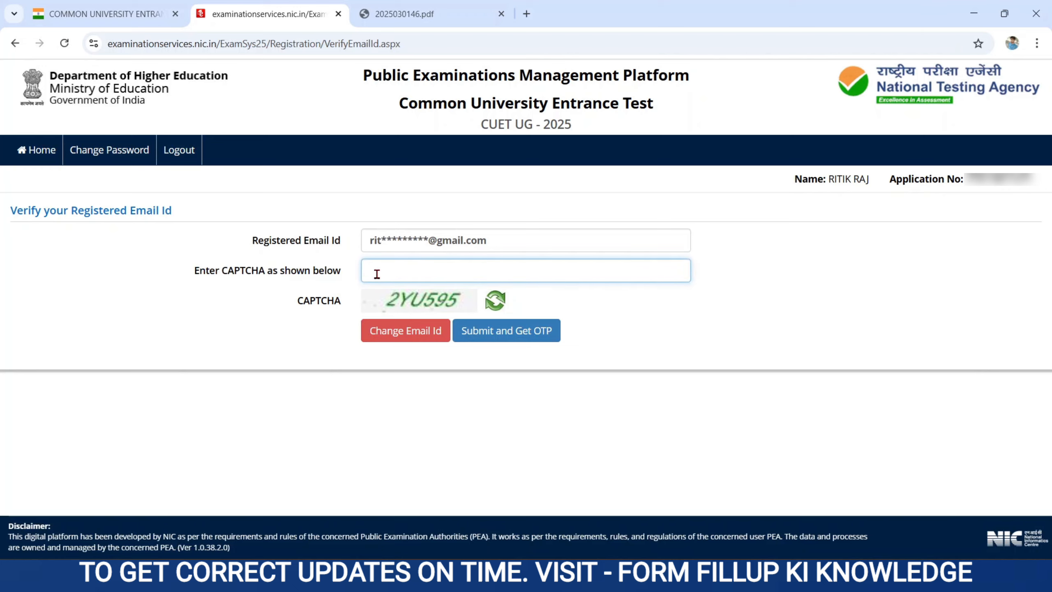
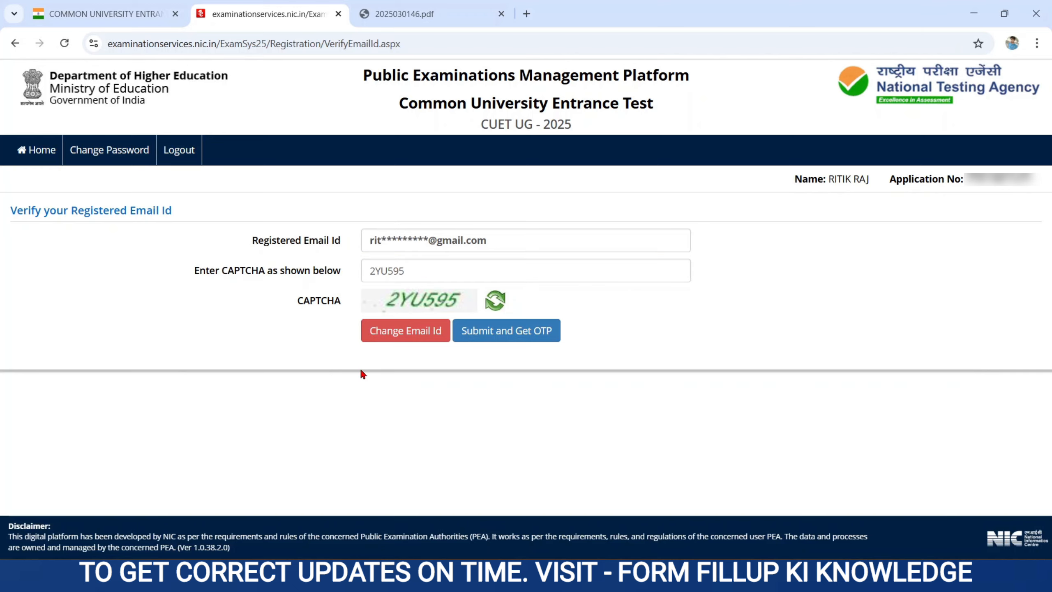
click(486, 337)
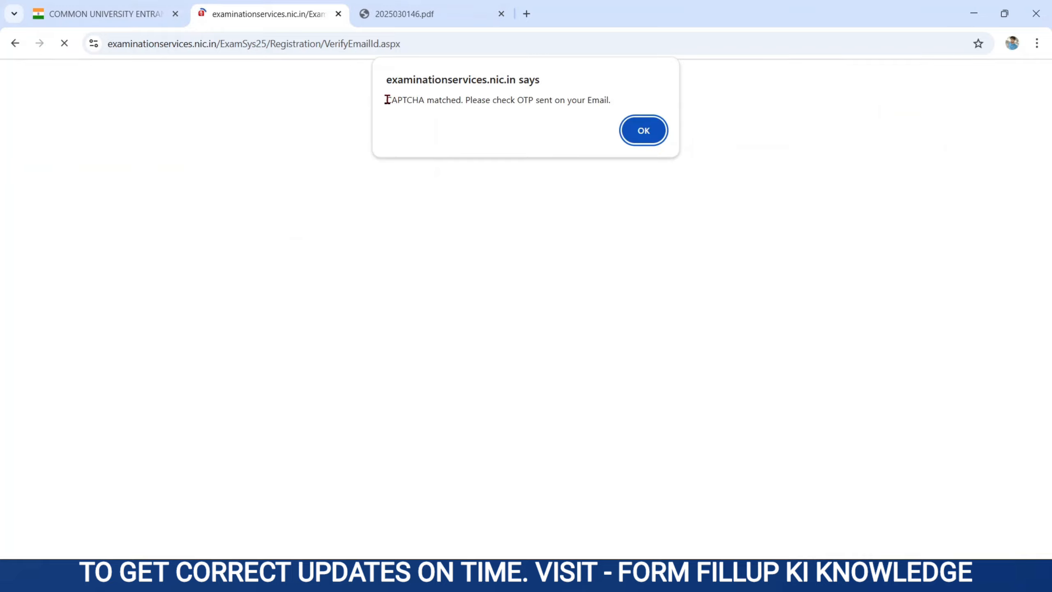
drag(387, 99, 538, 113)
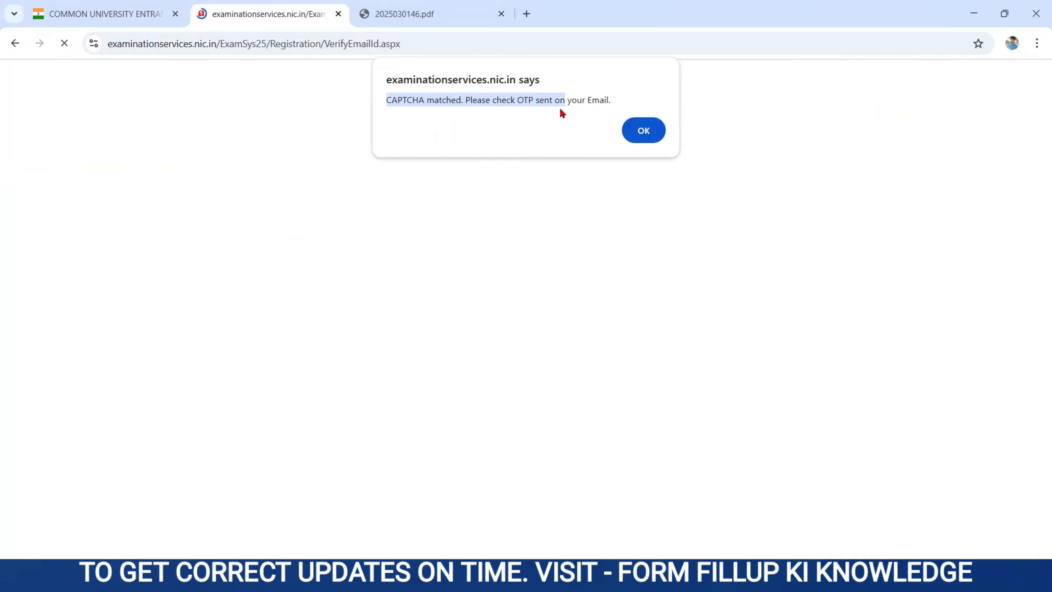
click(645, 130)
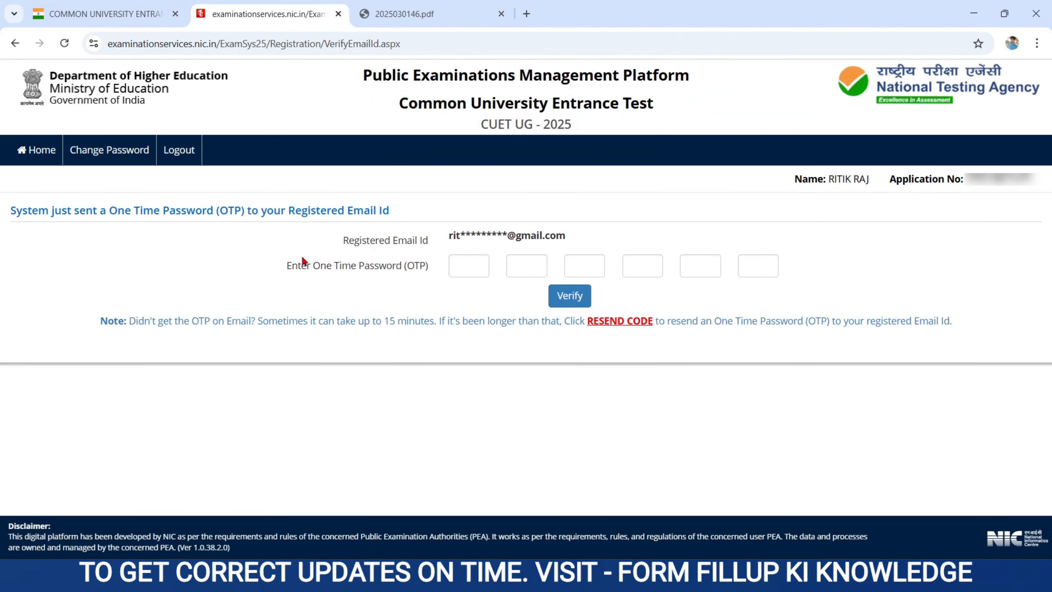
Paste the emailed one-time password, verify it and acknowledge the success message
drag(280, 265, 426, 270)
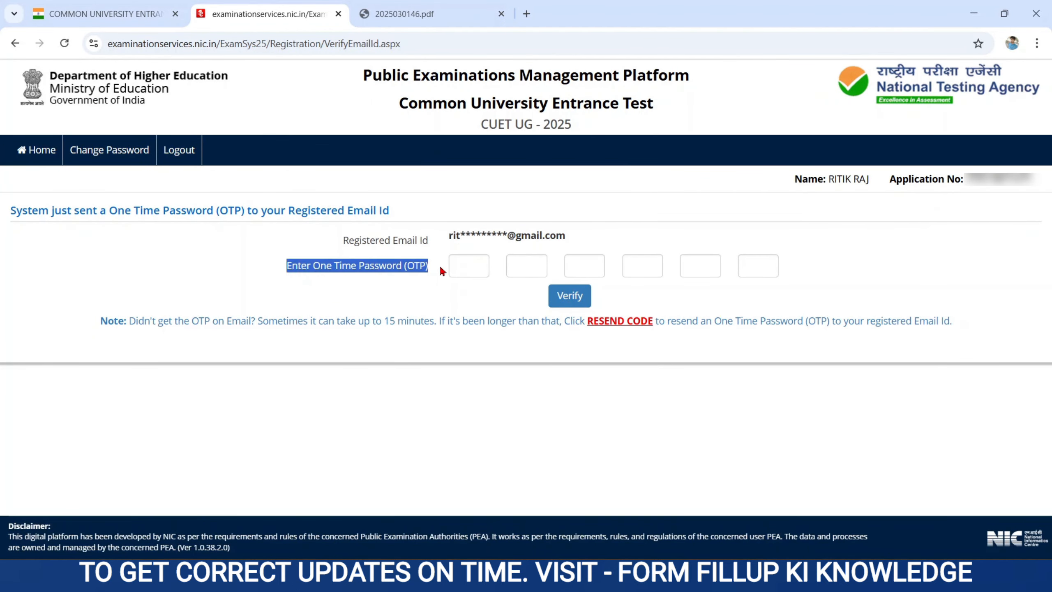
click(468, 265)
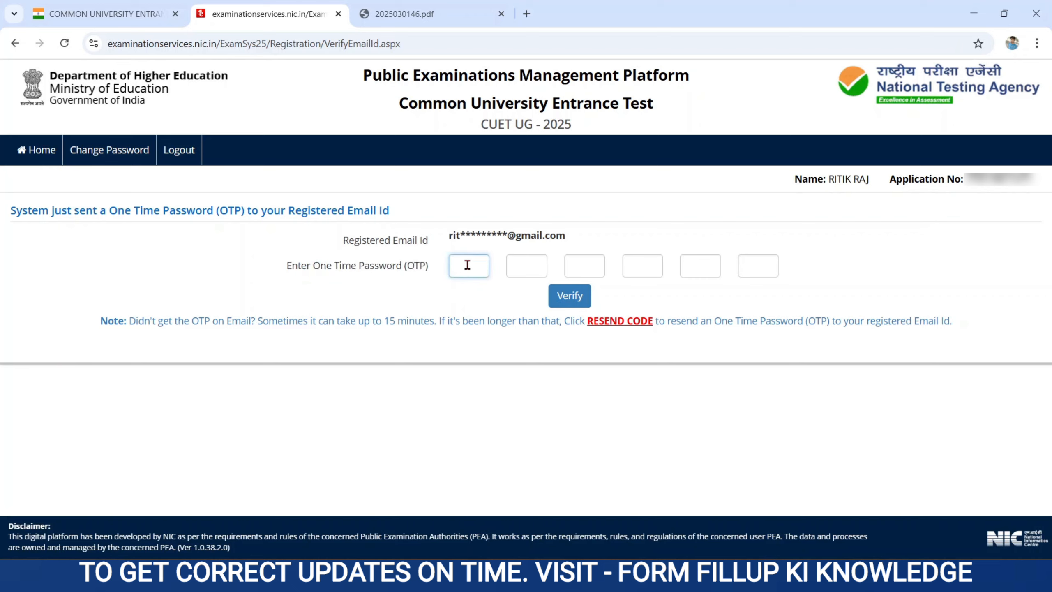
key(ctrl+v)
click(570, 295)
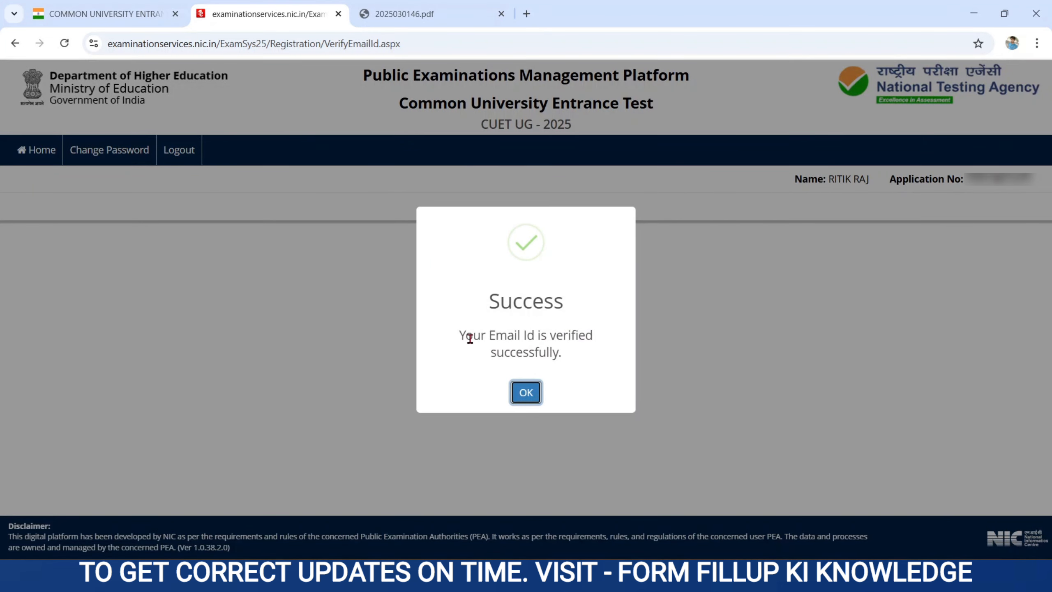
drag(462, 334, 575, 356)
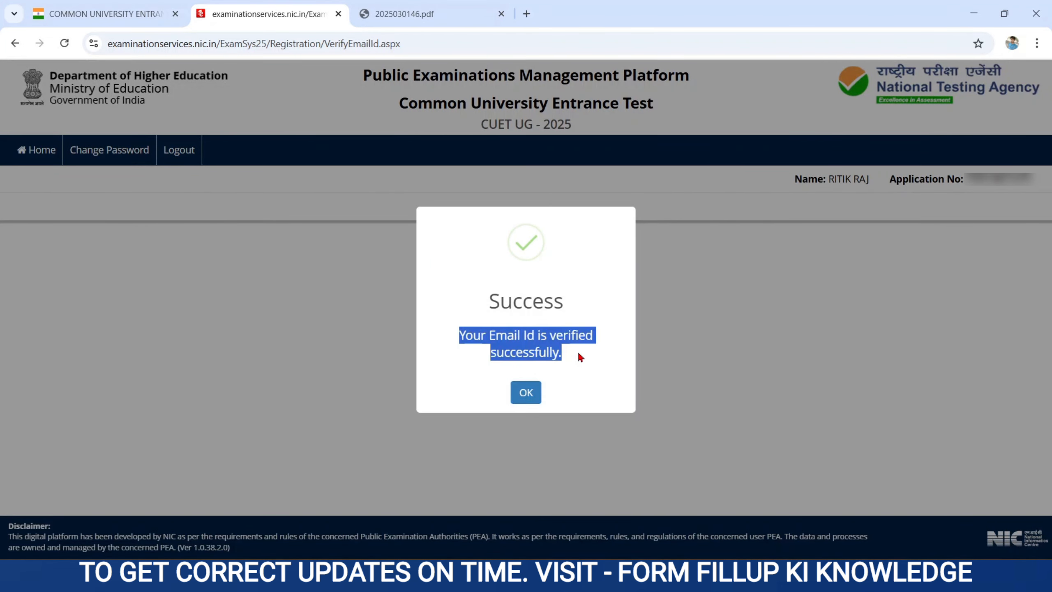
click(526, 393)
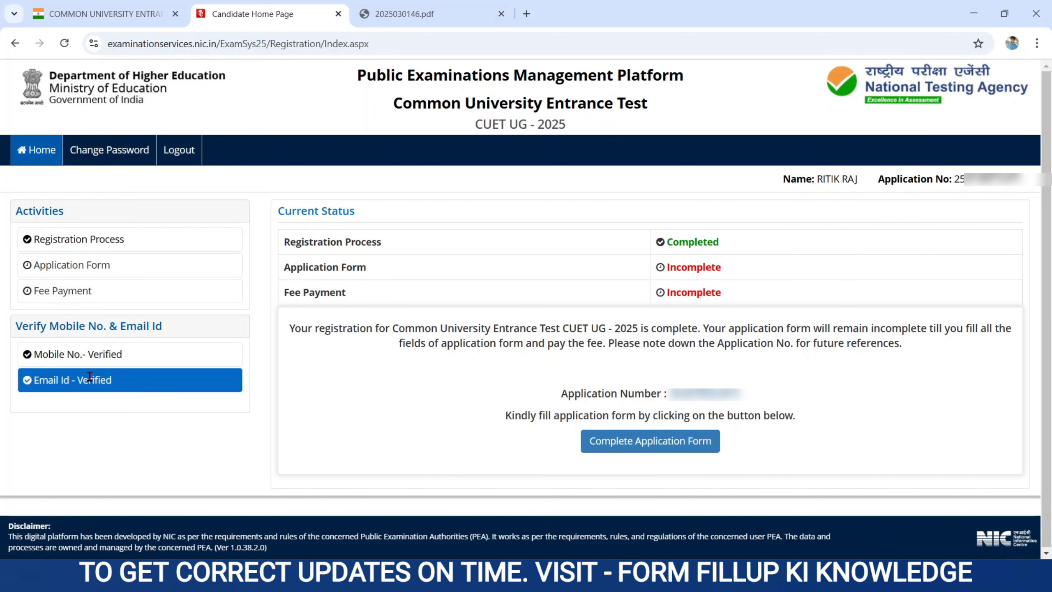
Start the application form and set nationality to Indian and state of domicile to BIHAR
click(619, 448)
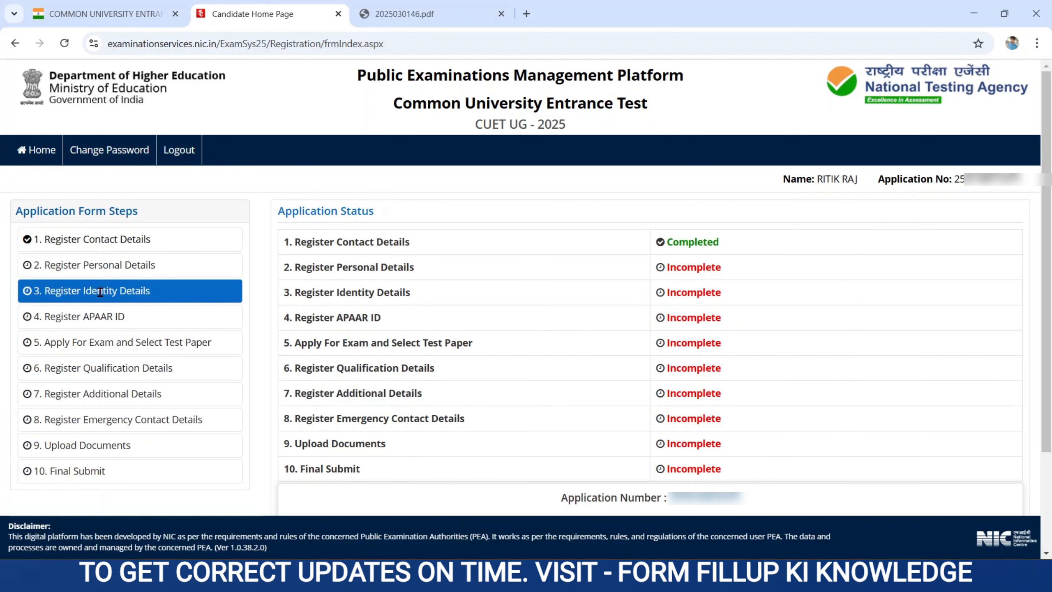
click(92, 267)
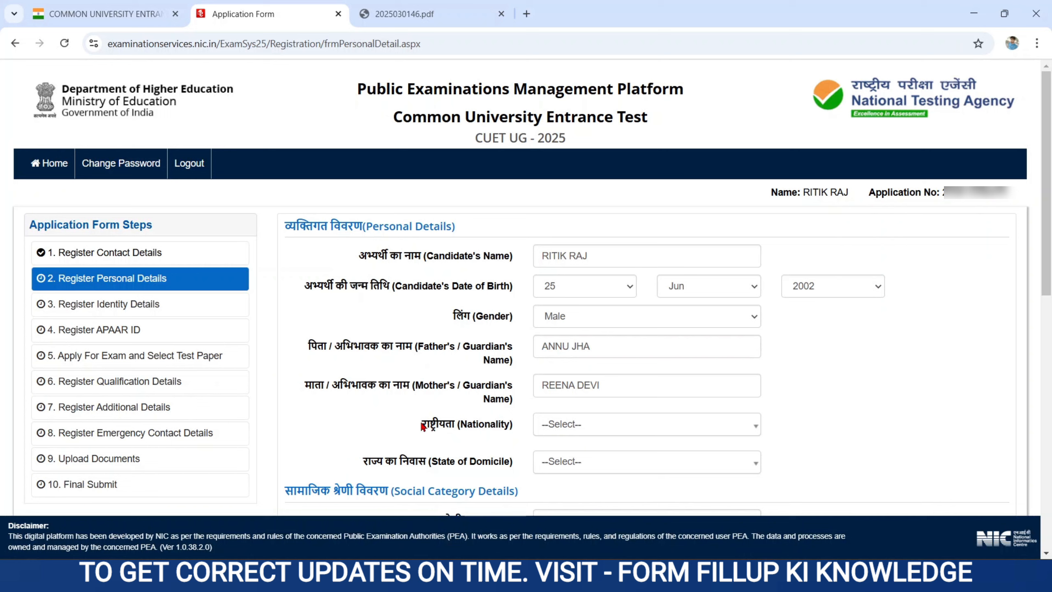
drag(422, 425, 516, 428)
click(568, 427)
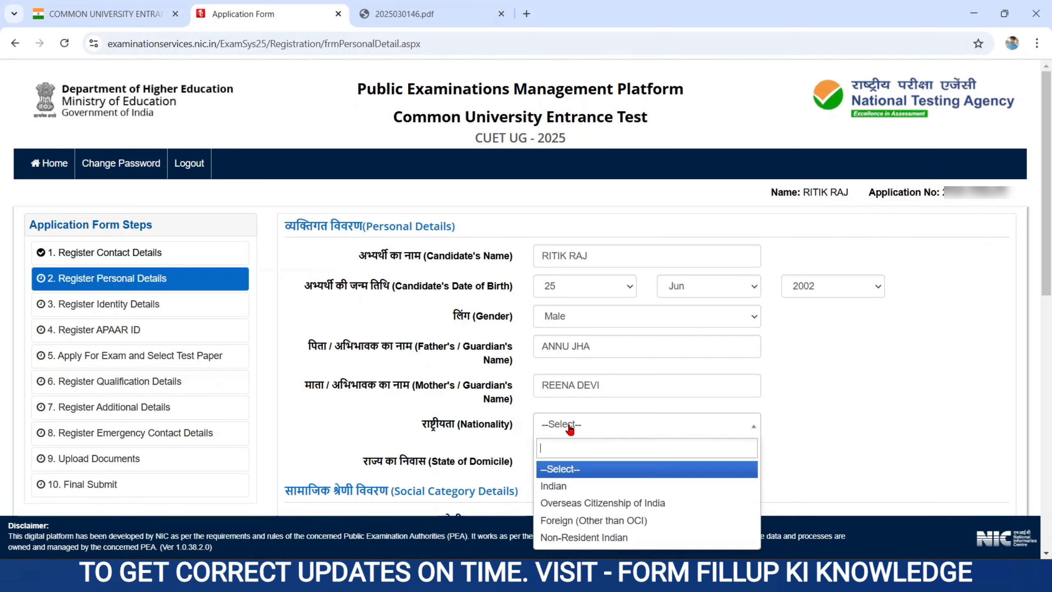
click(570, 489)
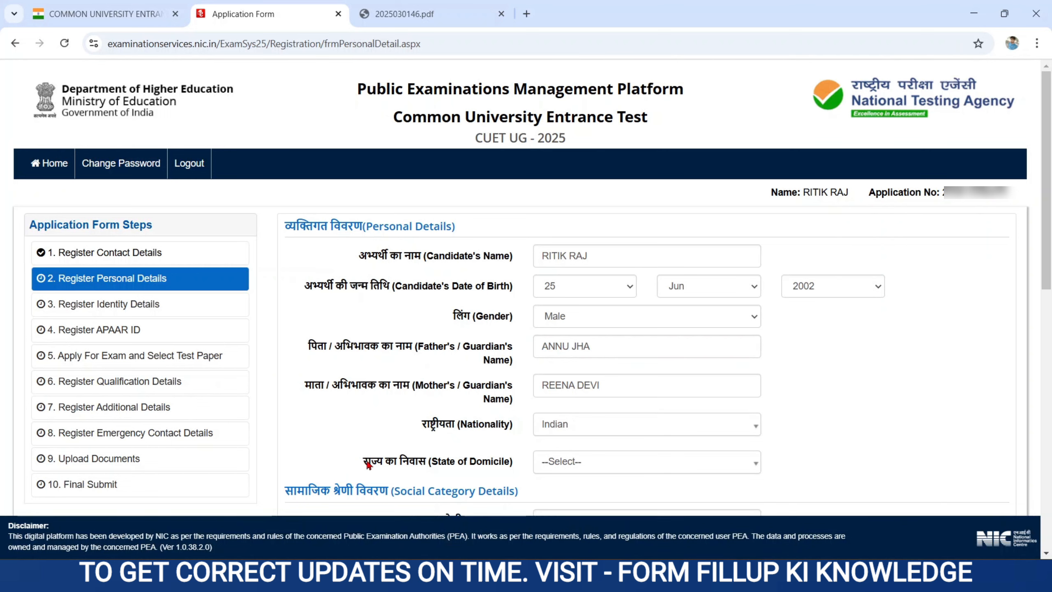
drag(368, 465, 485, 468)
click(568, 468)
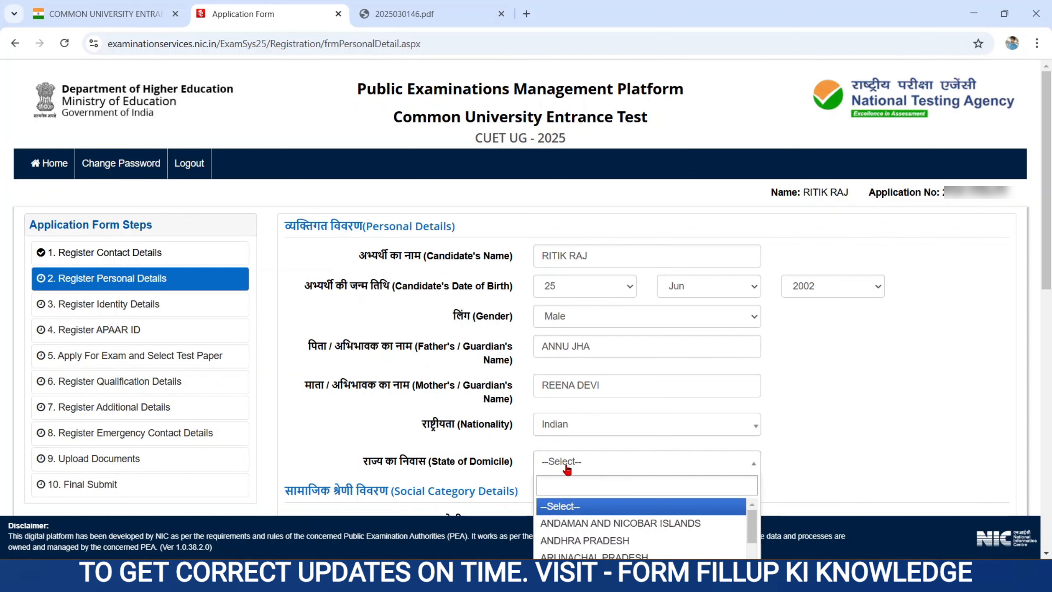
scroll(572, 481, down, 5)
click(577, 234)
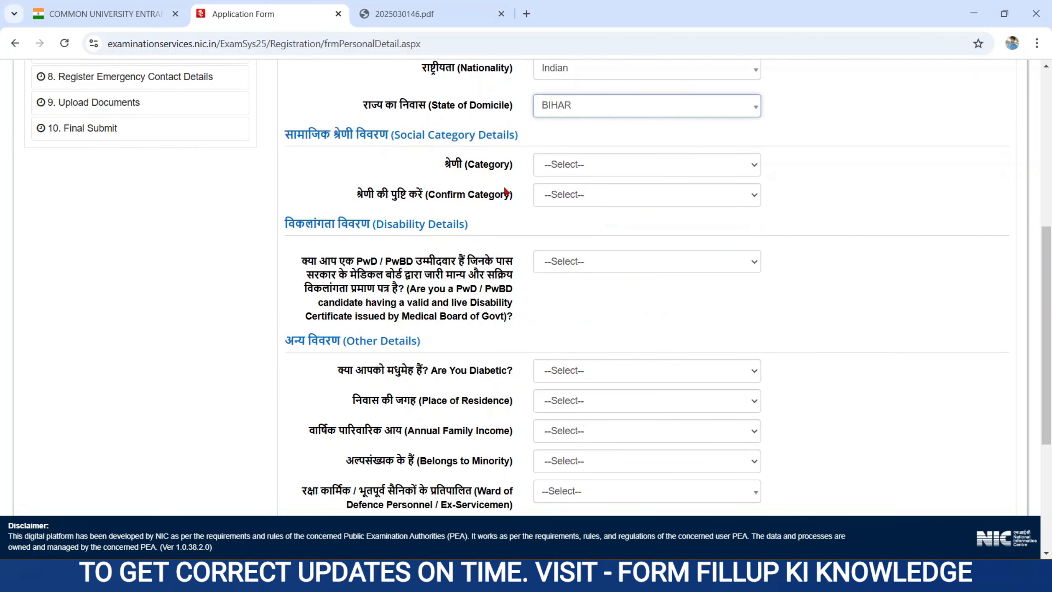
Set category to EWS, confirm it as EWS, and answer Yes to holding a category certificate
drag(447, 167, 518, 168)
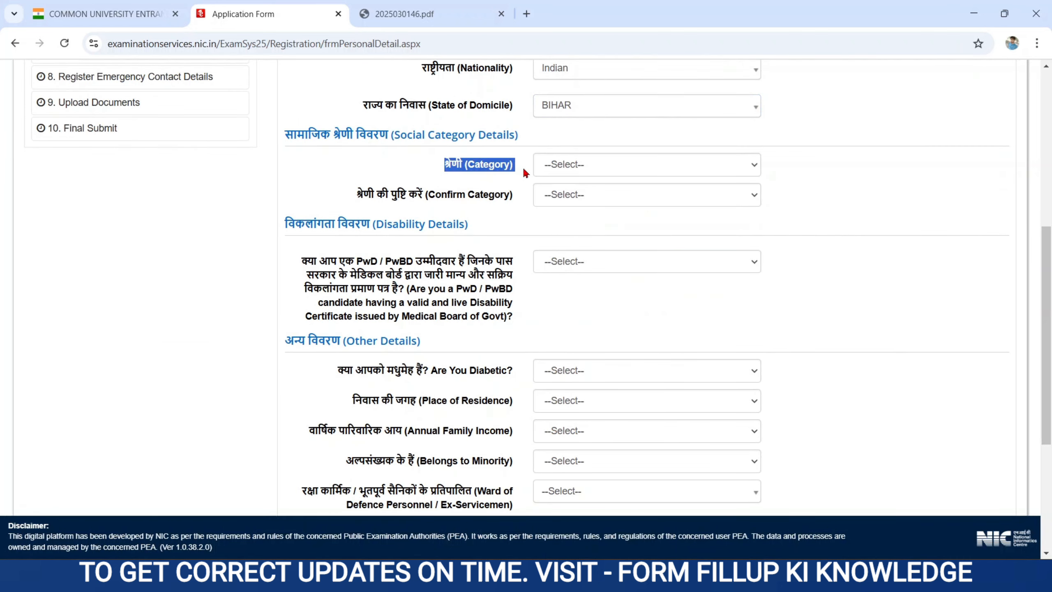
click(580, 174)
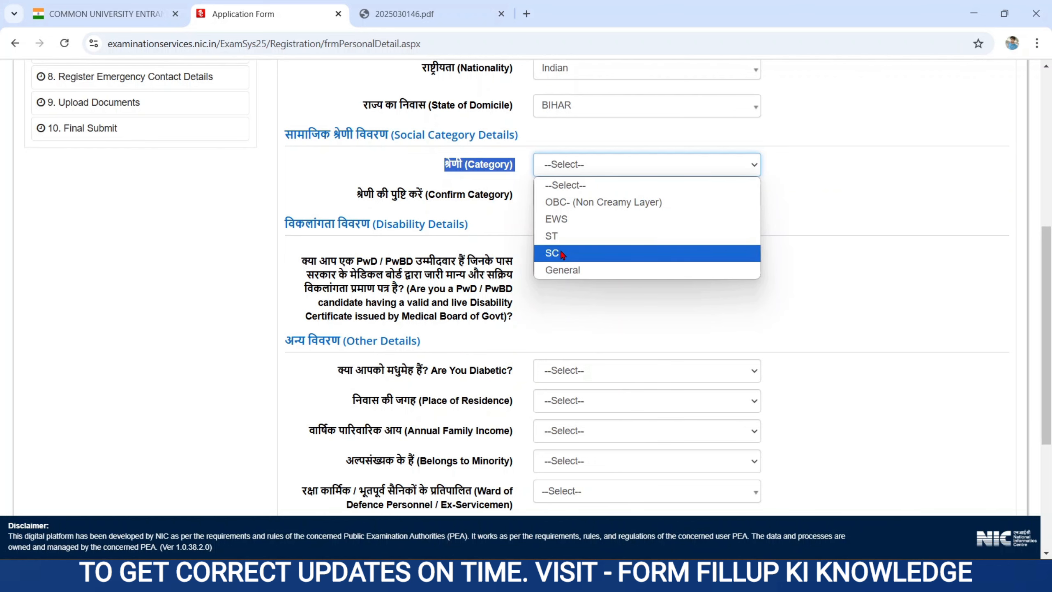
click(557, 218)
click(561, 163)
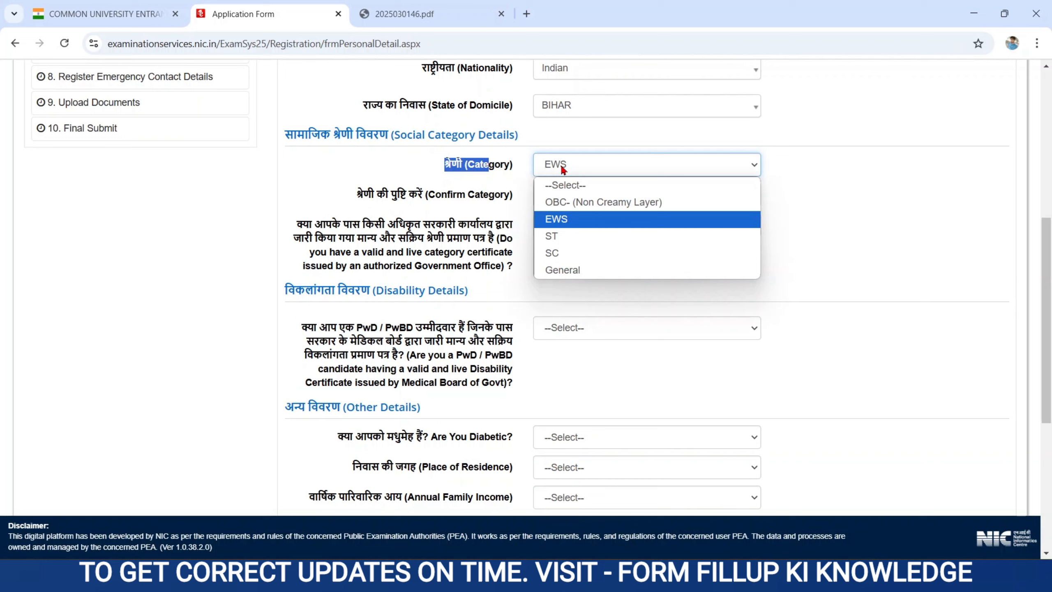
click(554, 224)
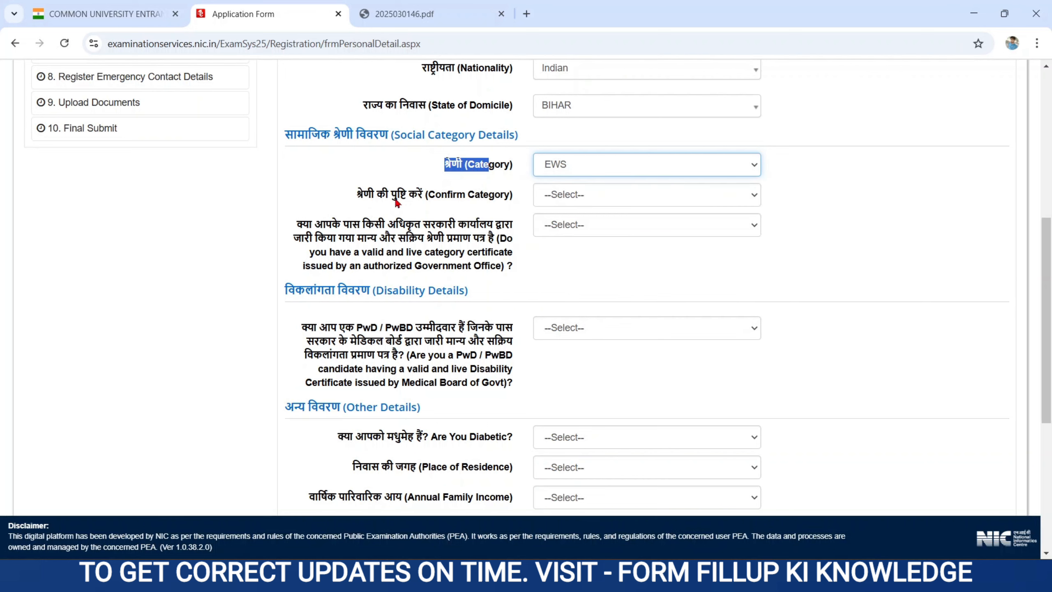
drag(353, 193, 511, 198)
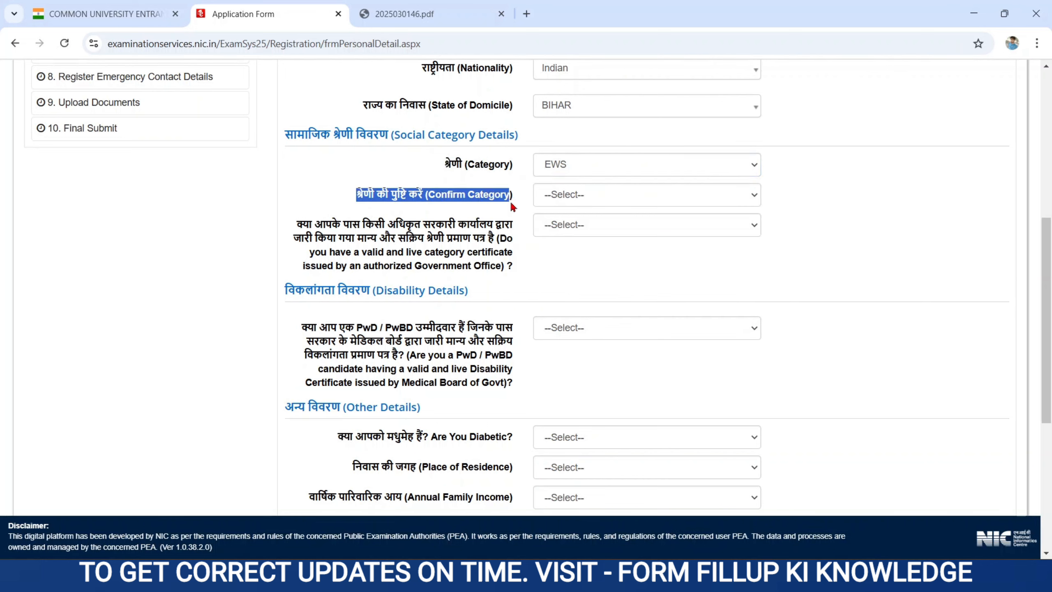
click(559, 204)
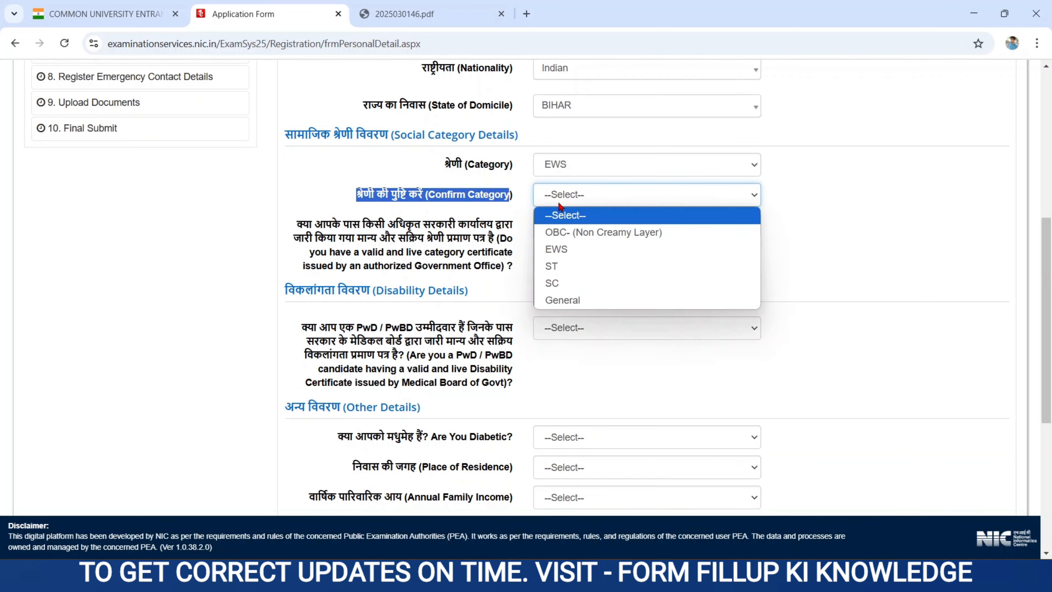
click(563, 250)
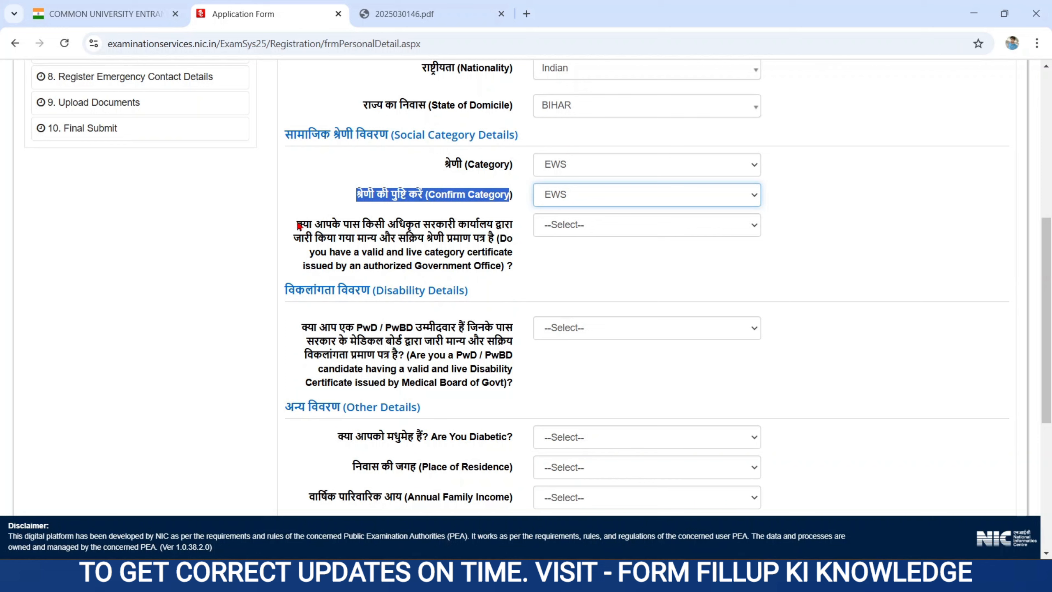
drag(298, 226, 509, 275)
click(586, 234)
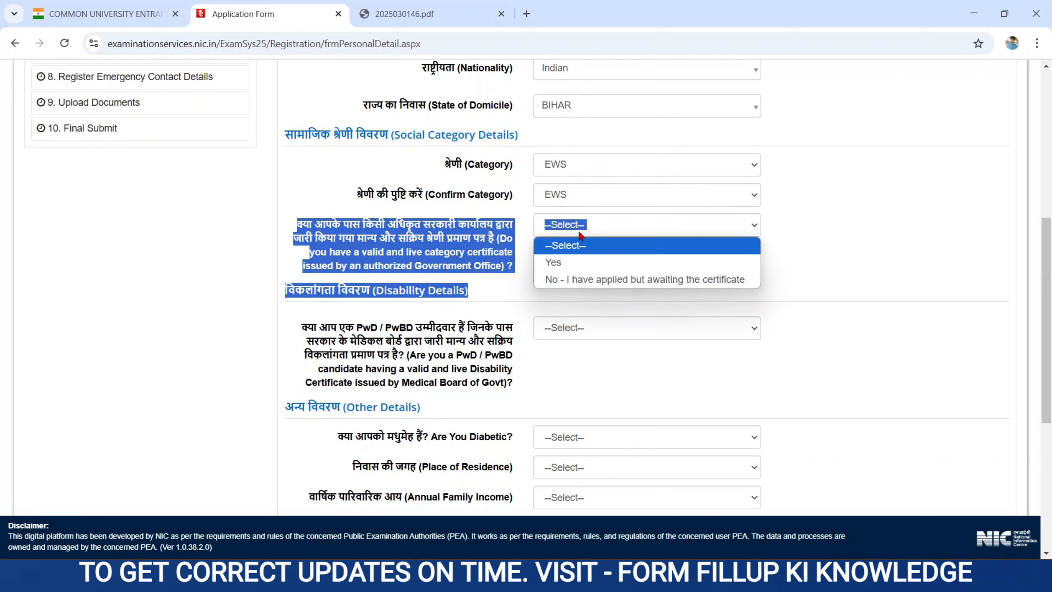
click(555, 262)
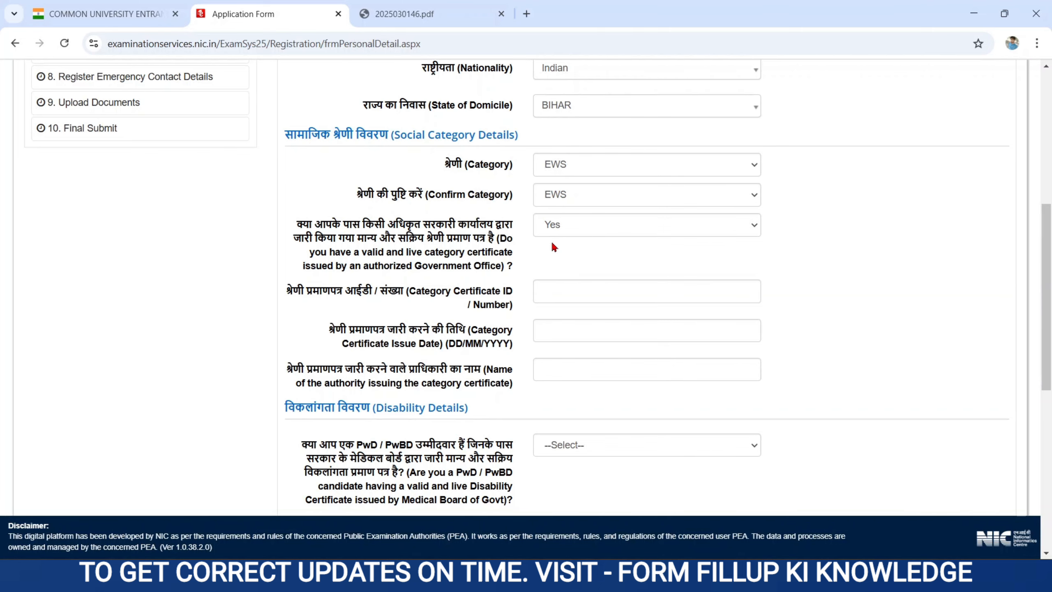
Step through the Category Certificate ID, issue date and issuing authority fields
scroll(554, 246, down, 3)
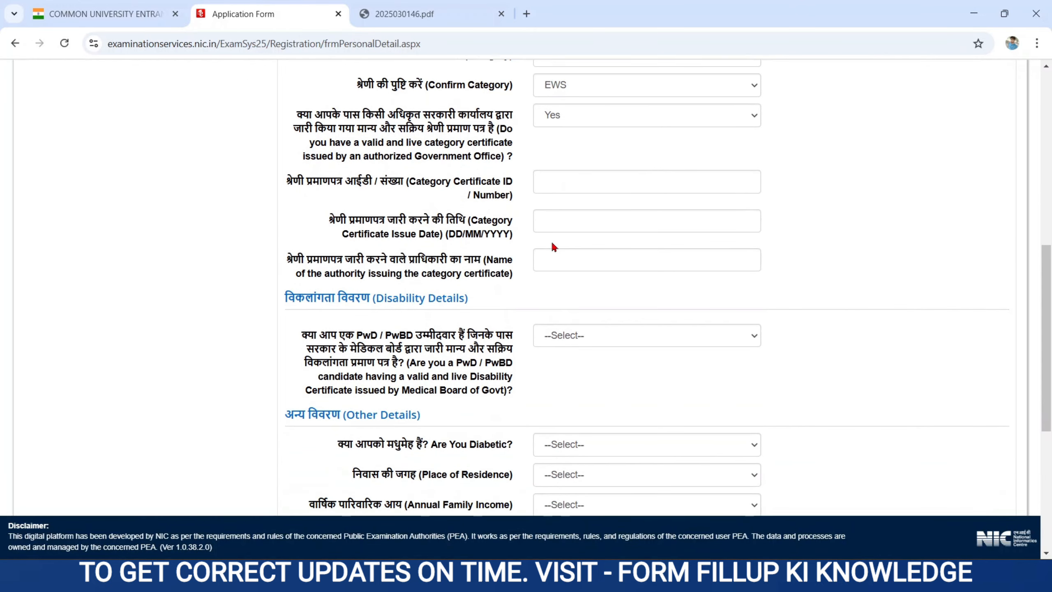
drag(282, 181, 481, 195)
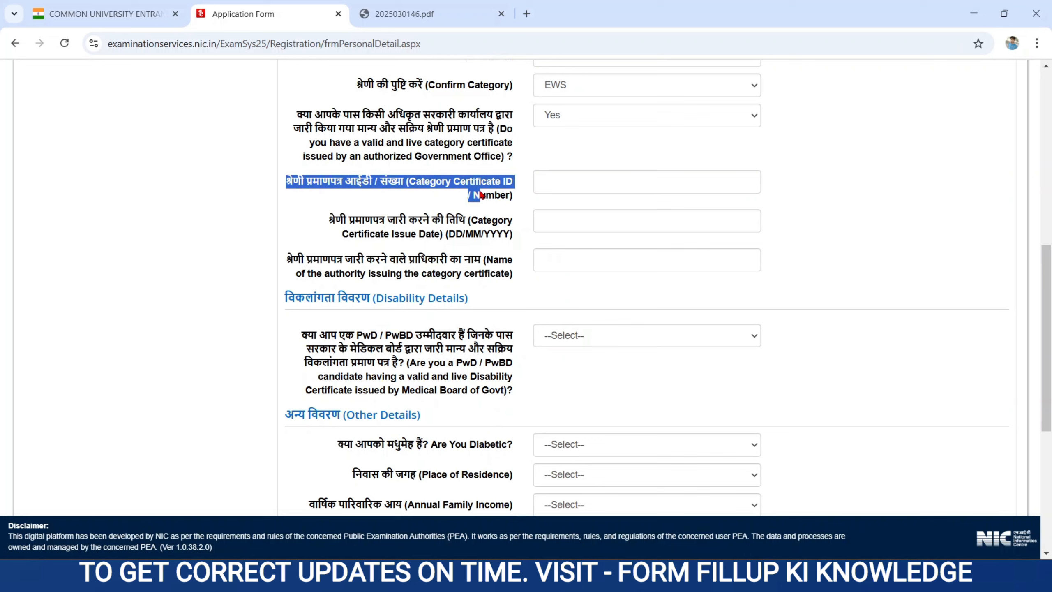
click(587, 182)
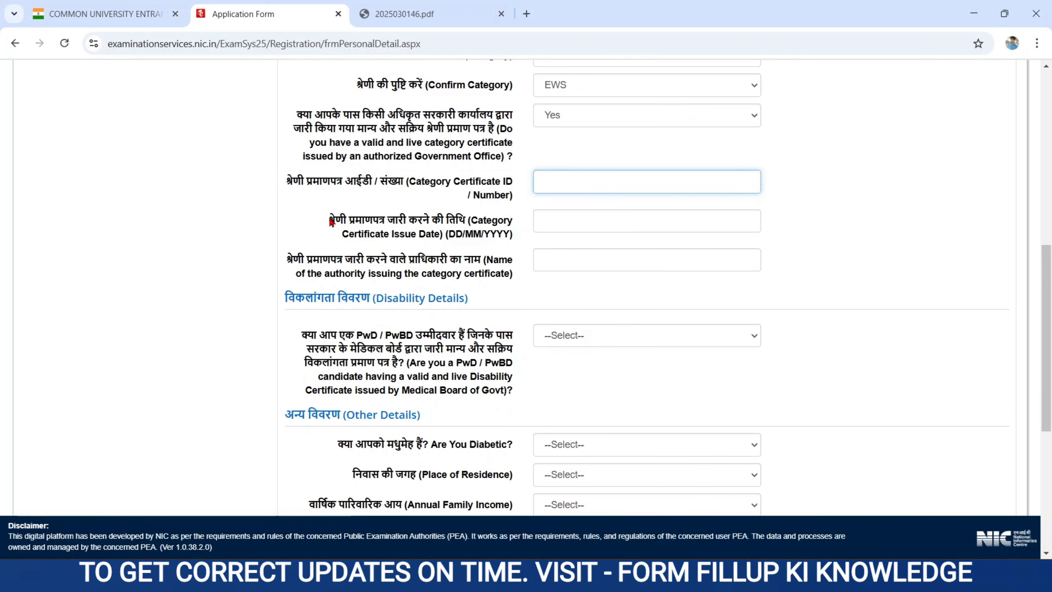
drag(330, 219, 493, 248)
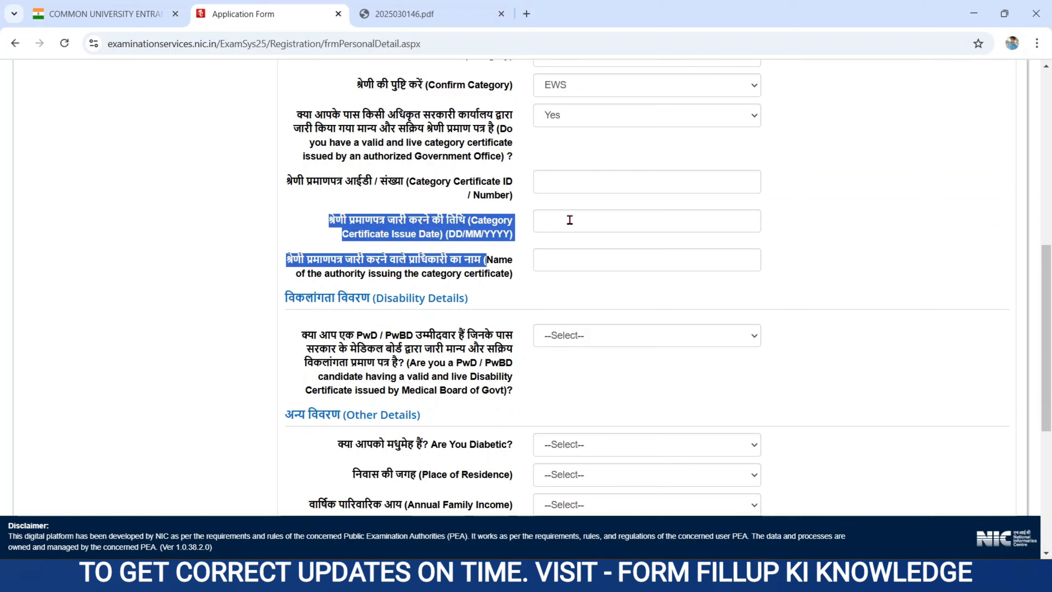
click(588, 216)
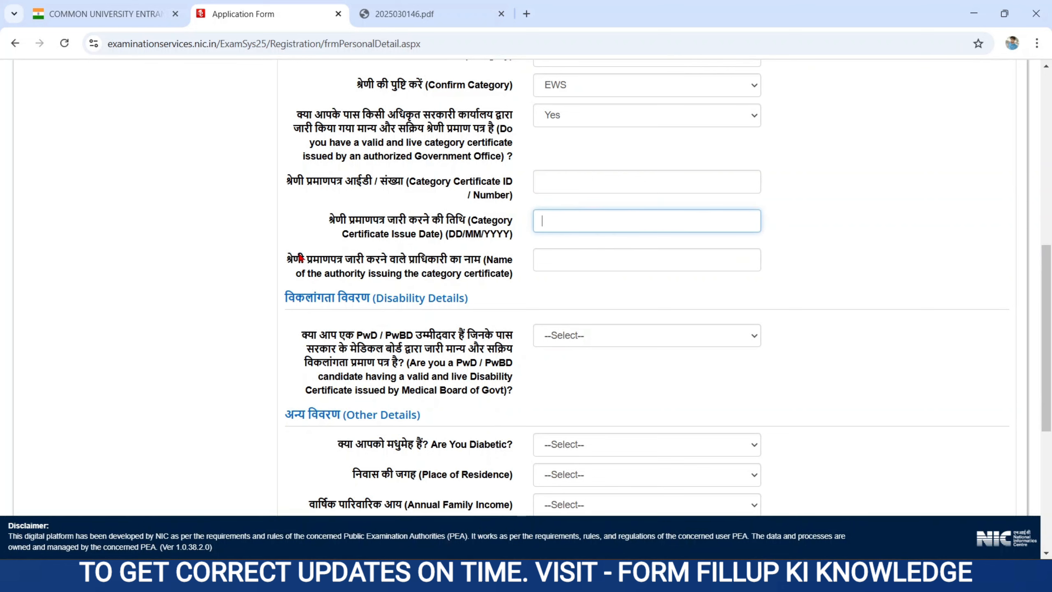
drag(286, 259, 497, 281)
click(584, 257)
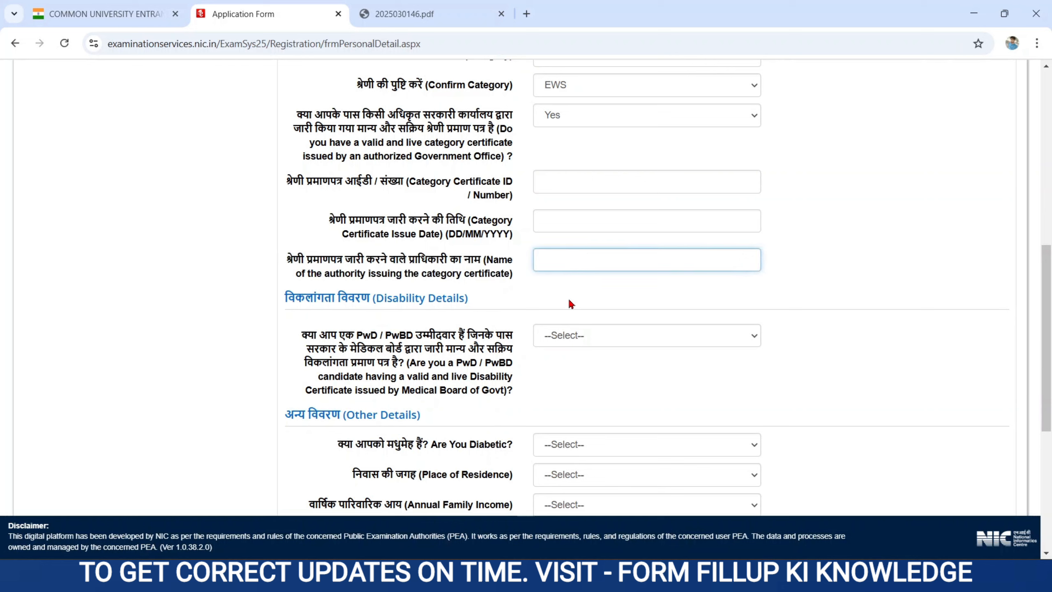
Answer No to the PwD / PwBD disability question
scroll(555, 305, down, 4)
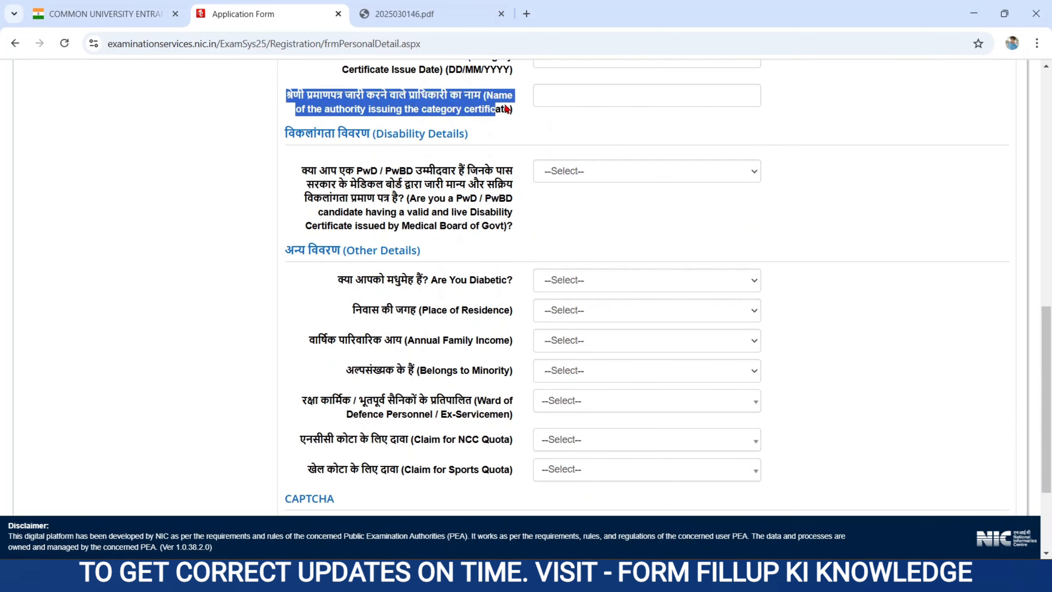
click(549, 105)
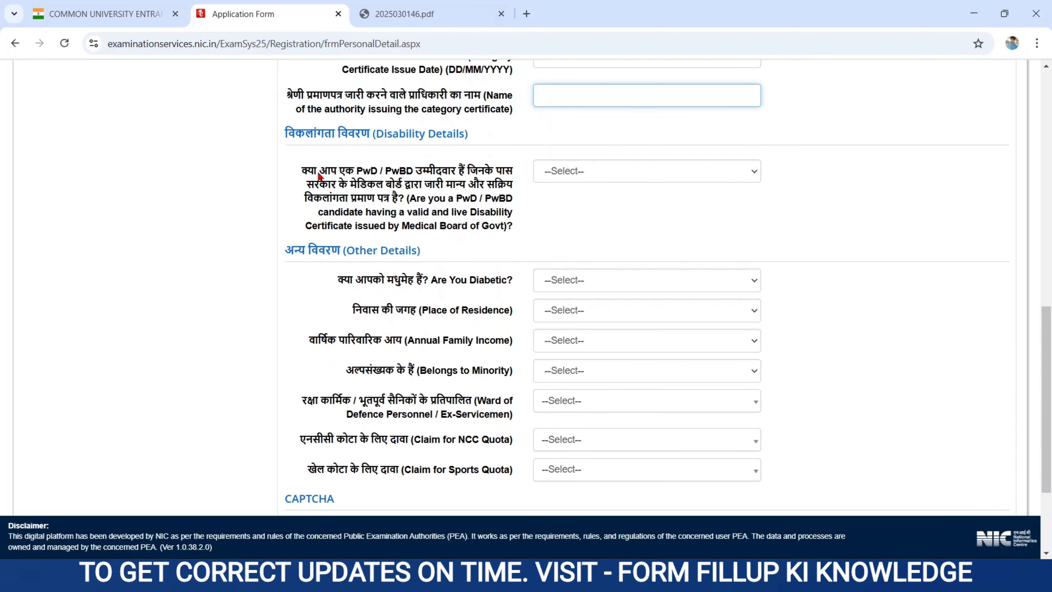
drag(303, 171, 502, 236)
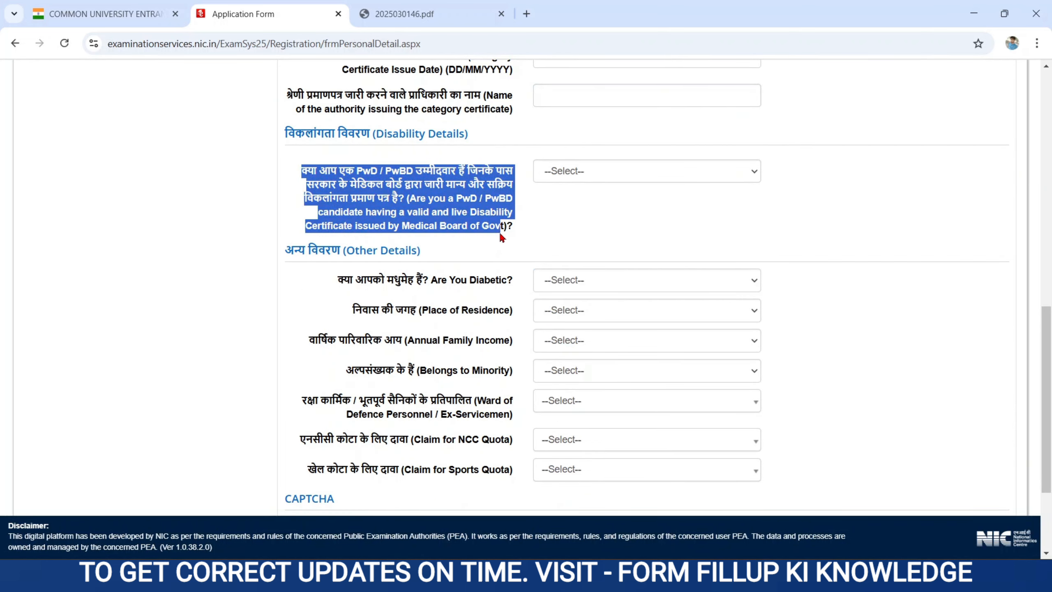
click(596, 178)
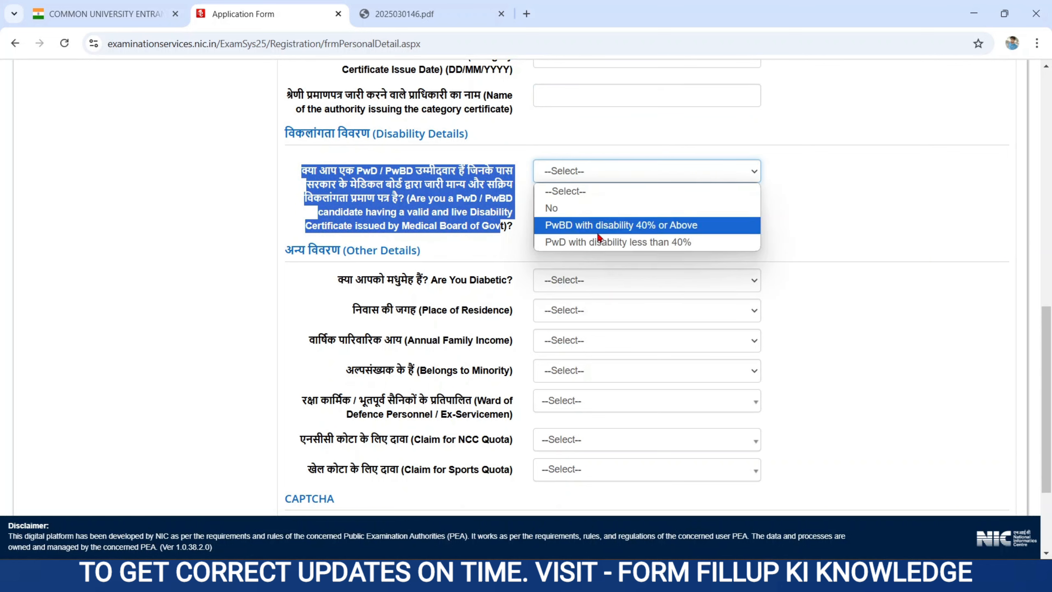
click(564, 213)
click(561, 209)
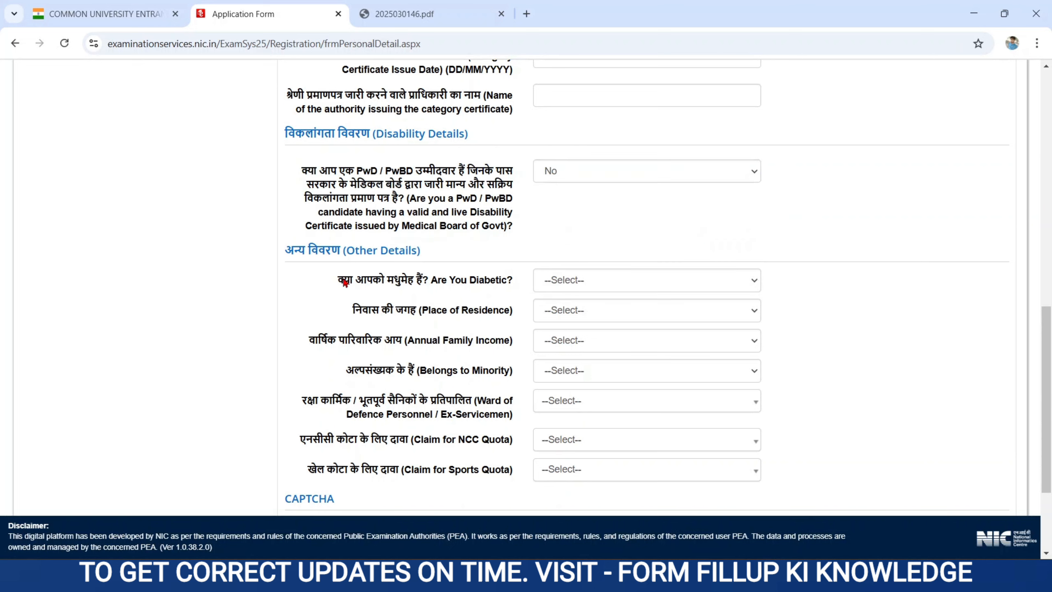
Answer No to Are You Diabetic? and set Place of Residence to Rural
drag(285, 250, 419, 251)
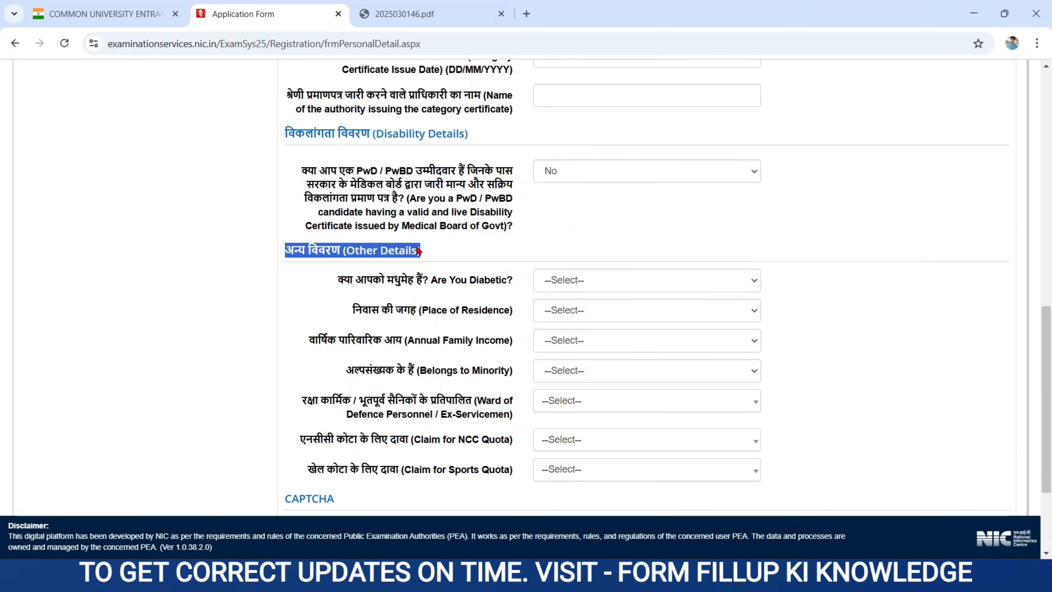
click(338, 283)
drag(508, 283, 514, 282)
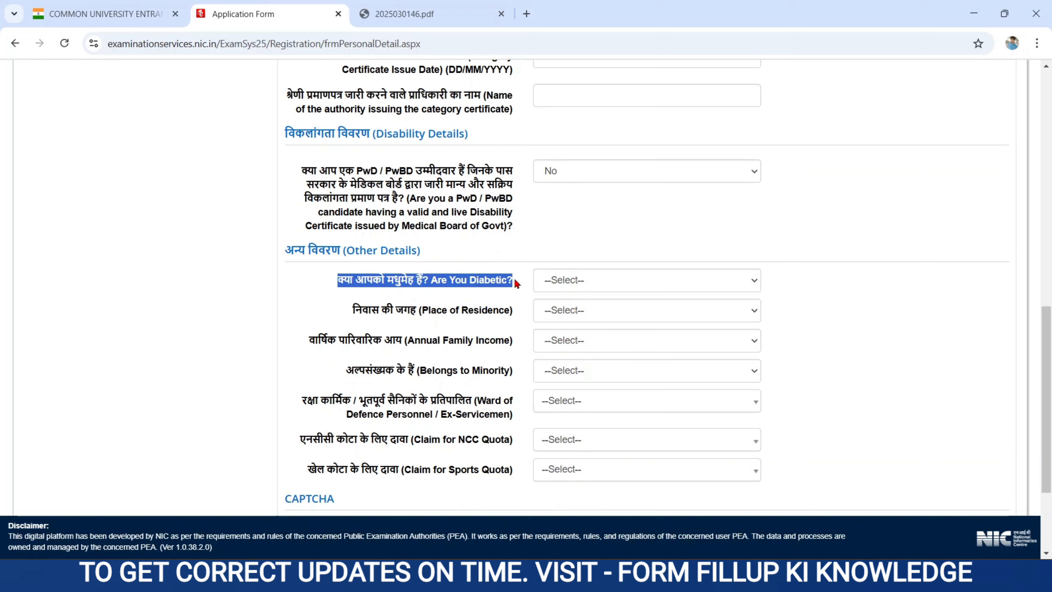
click(597, 280)
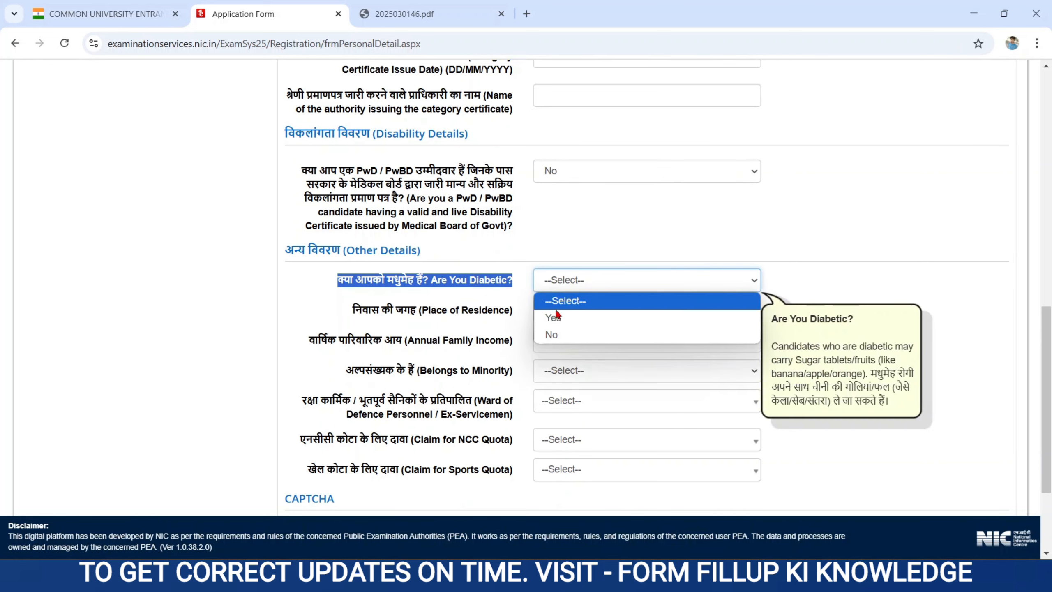
click(554, 335)
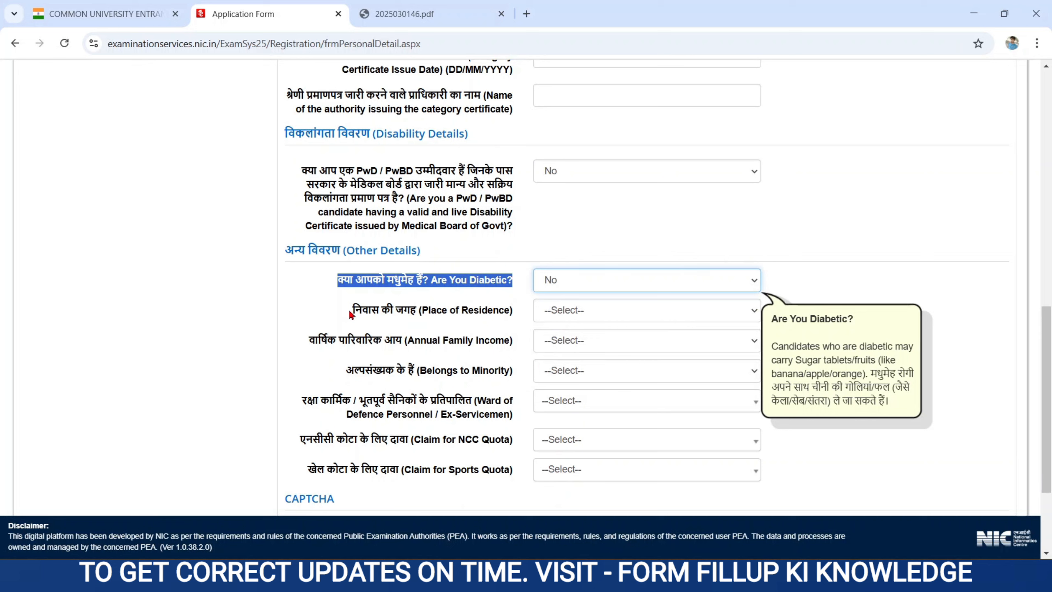
drag(352, 311, 531, 312)
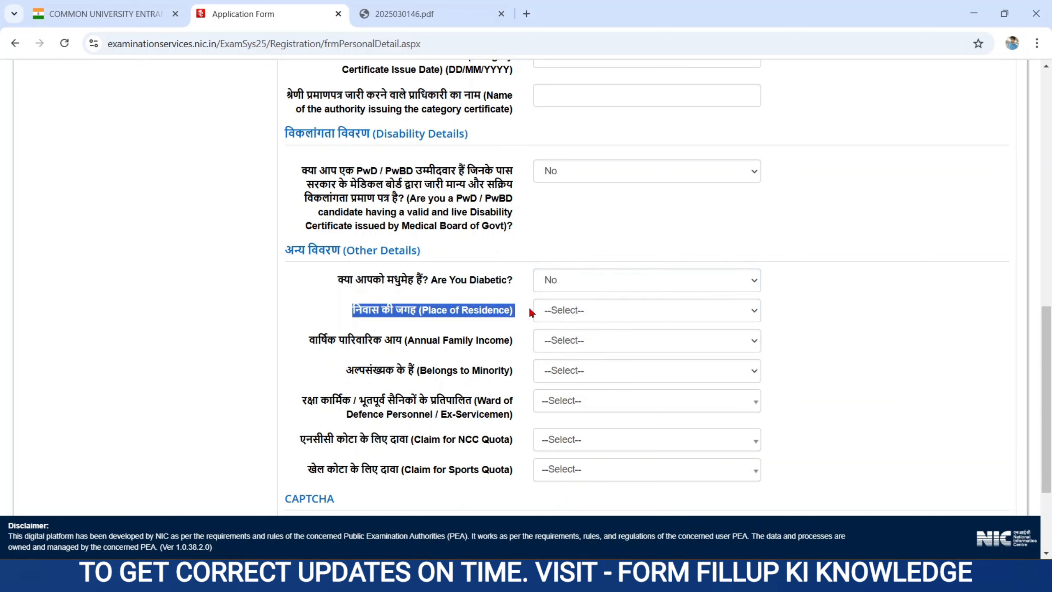
click(577, 312)
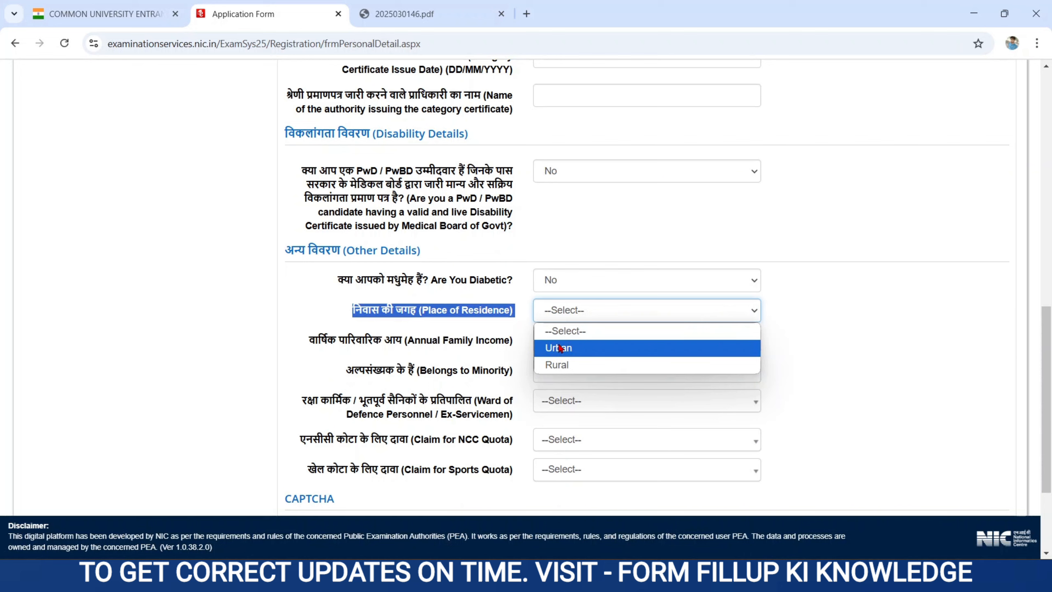
click(560, 364)
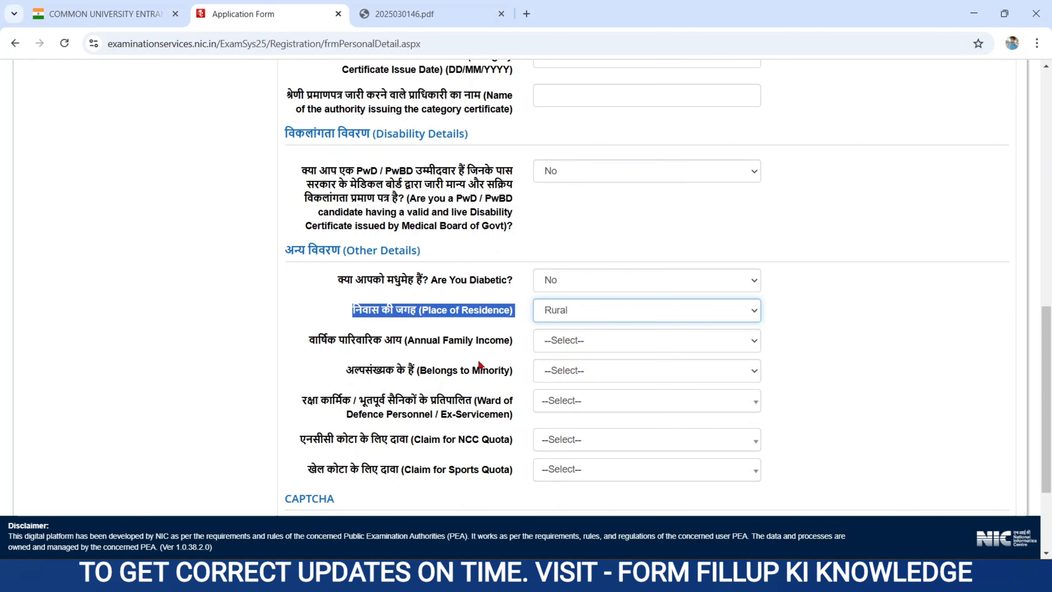
drag(307, 341, 546, 351)
click(573, 344)
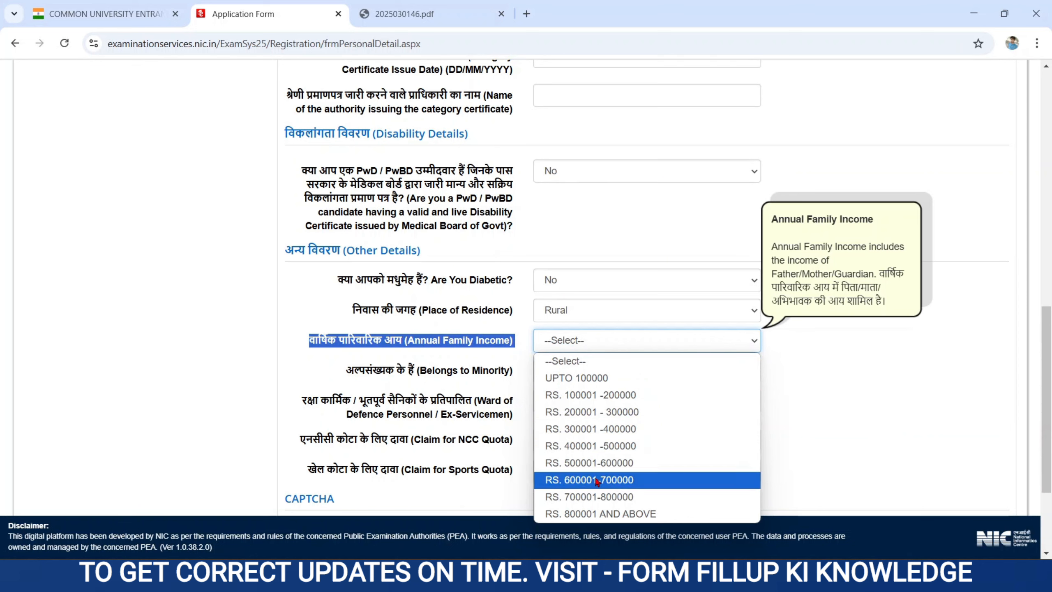
click(586, 401)
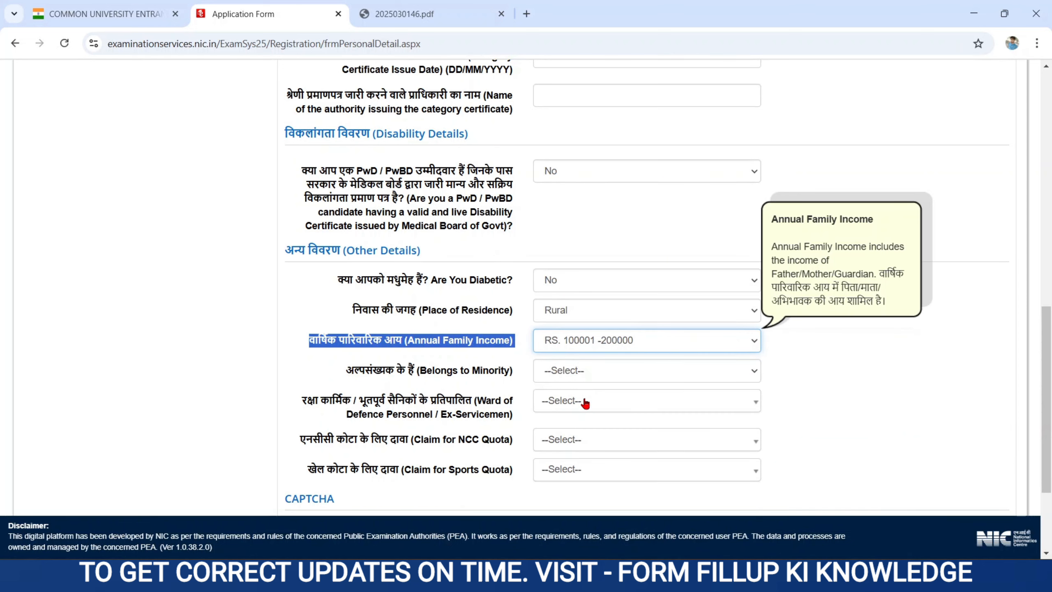
drag(348, 372, 515, 374)
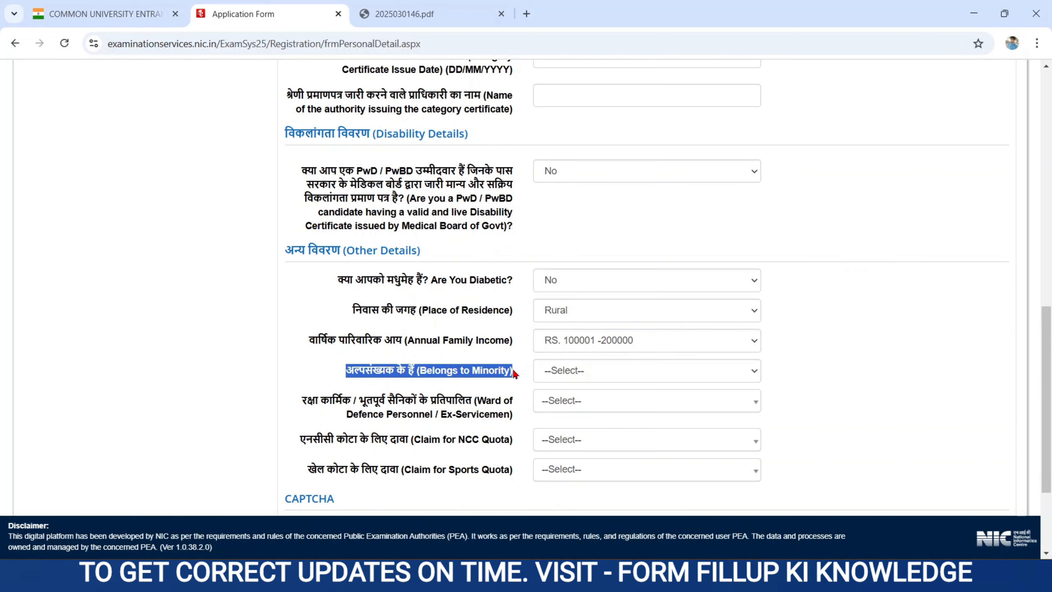
click(566, 374)
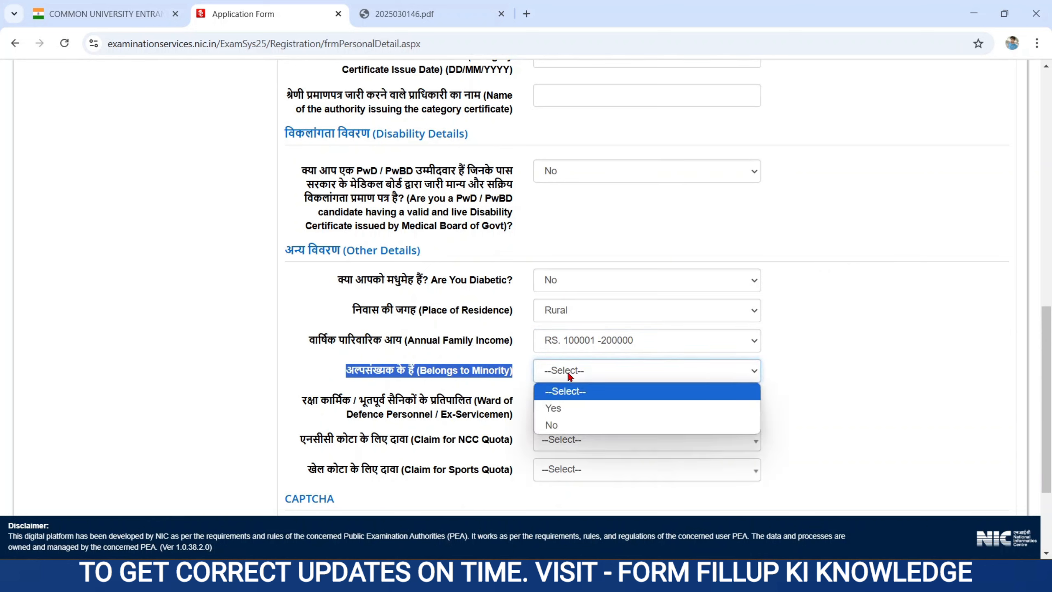
click(559, 409)
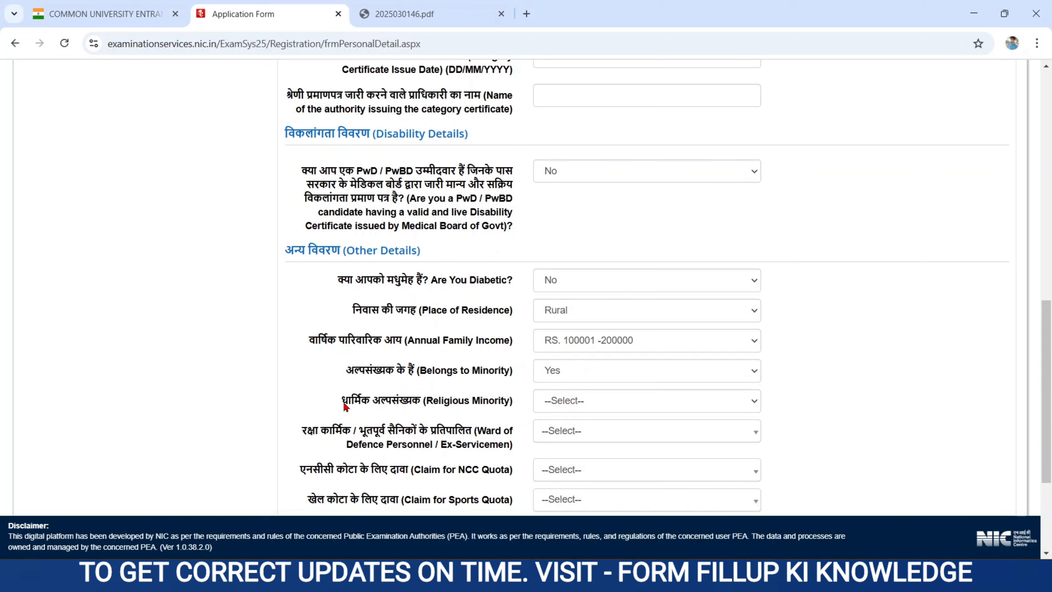
drag(344, 404, 548, 411)
click(585, 407)
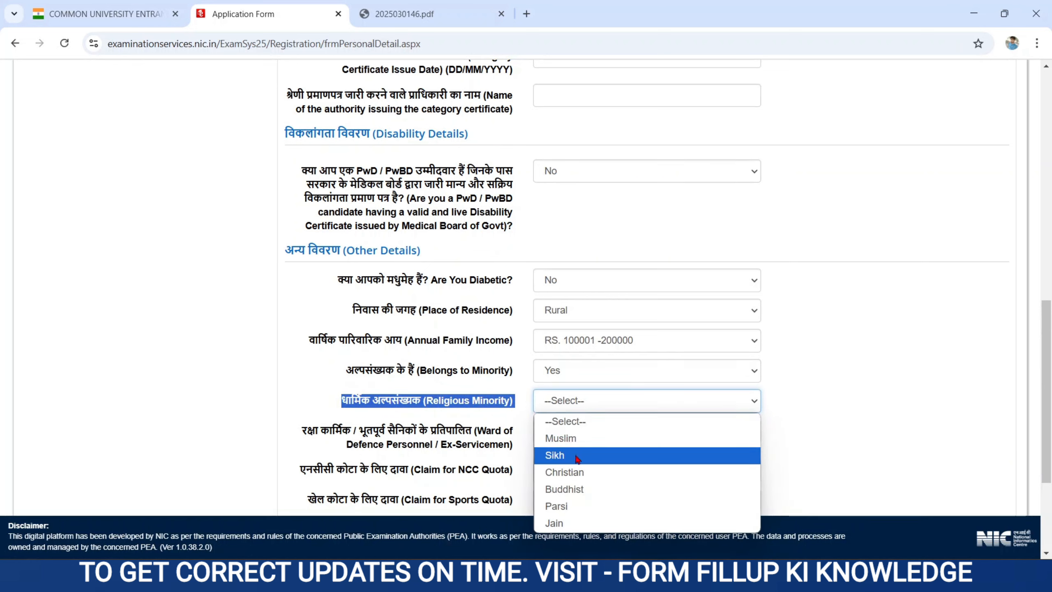
click(572, 370)
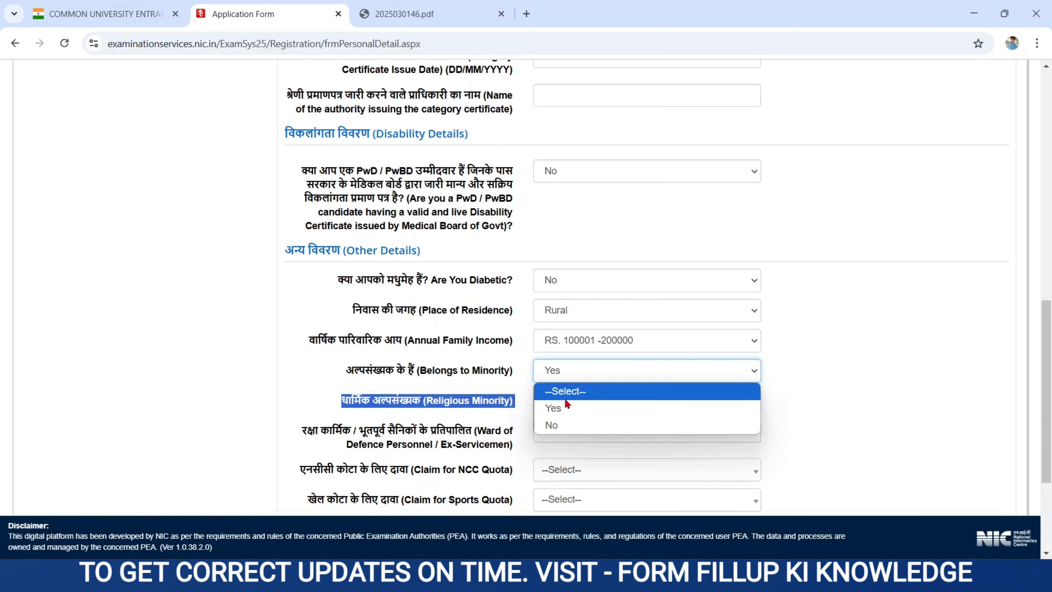
click(560, 426)
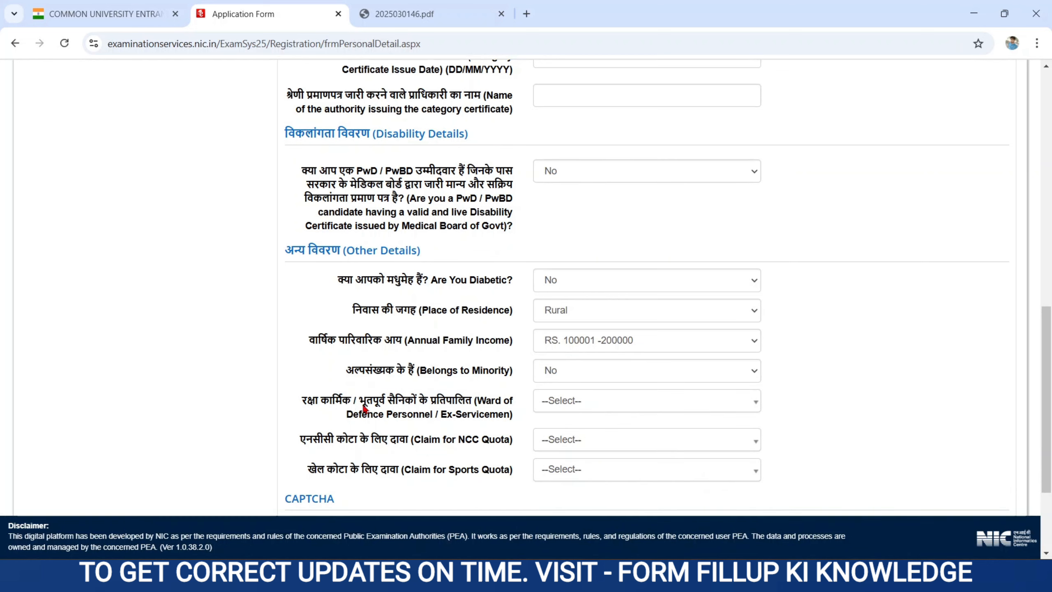
Answer No for Ward of Defence Personnel, NCC Quota and Sports Quota
drag(302, 401, 449, 415)
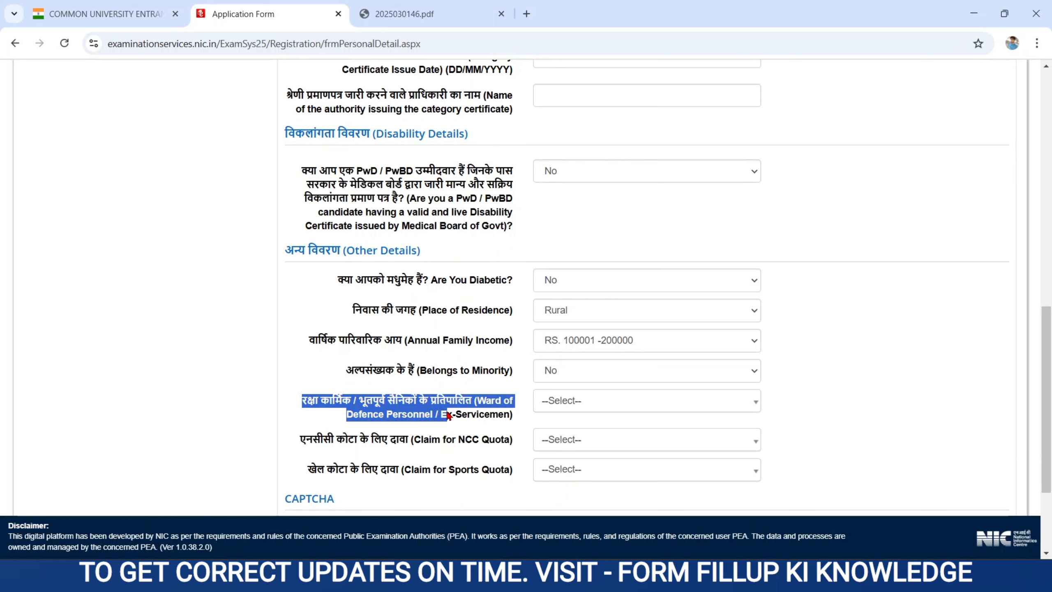
click(618, 405)
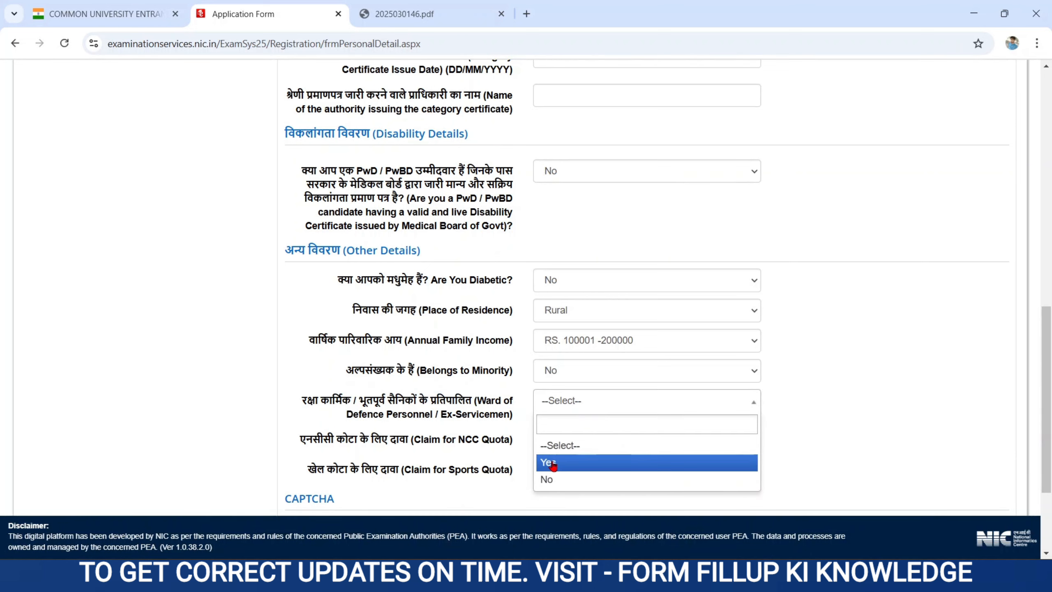
click(551, 480)
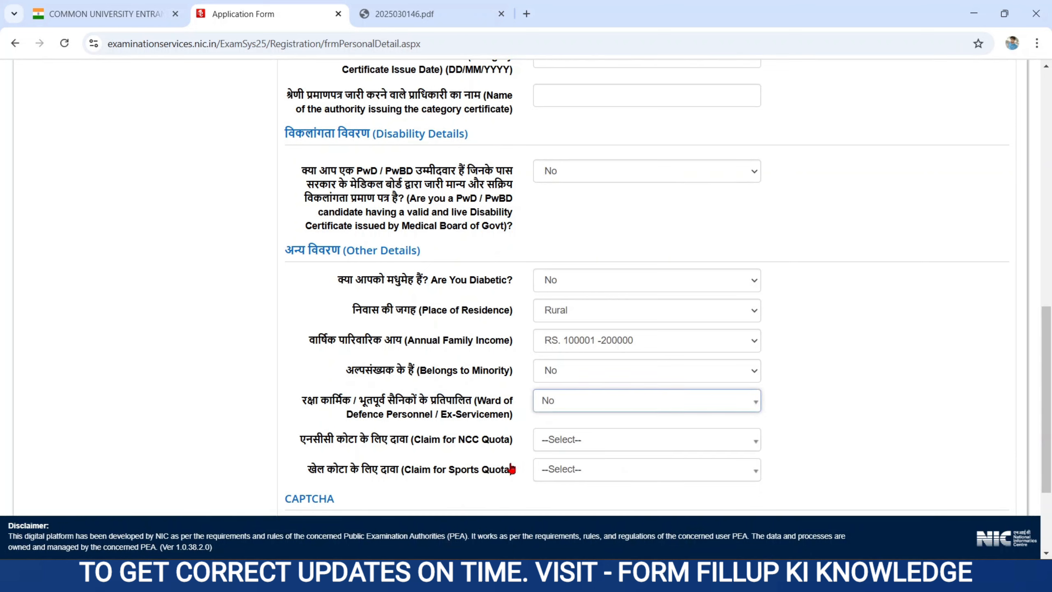
drag(301, 441, 505, 444)
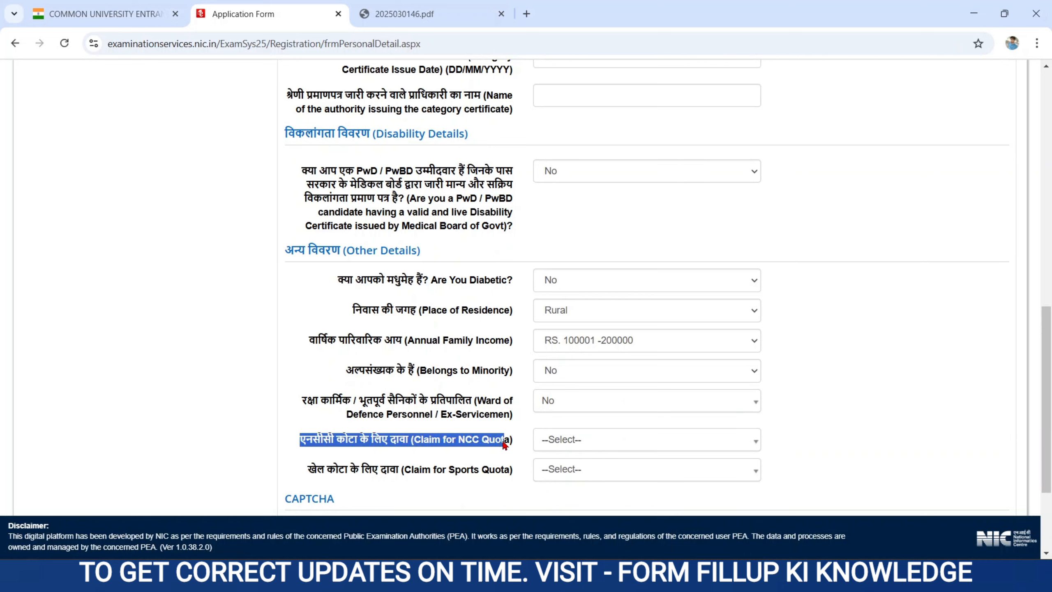
click(557, 443)
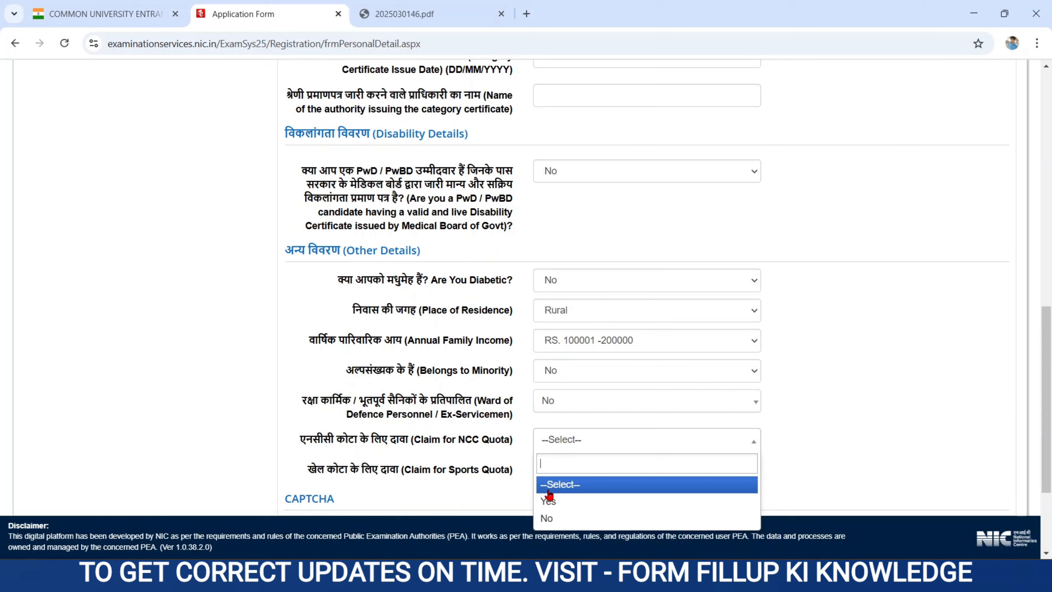
click(550, 522)
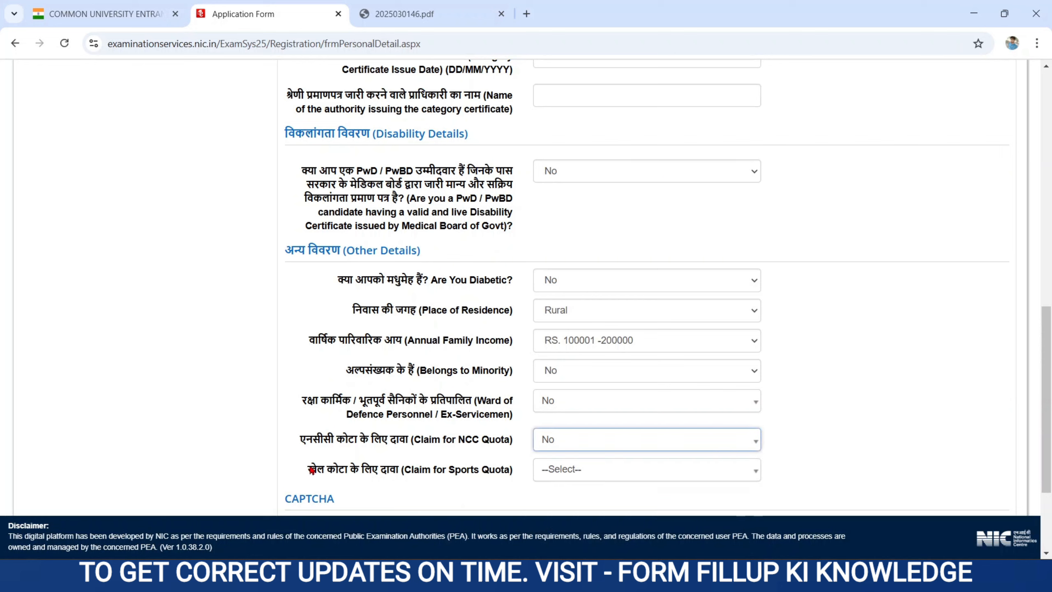
drag(310, 470, 520, 473)
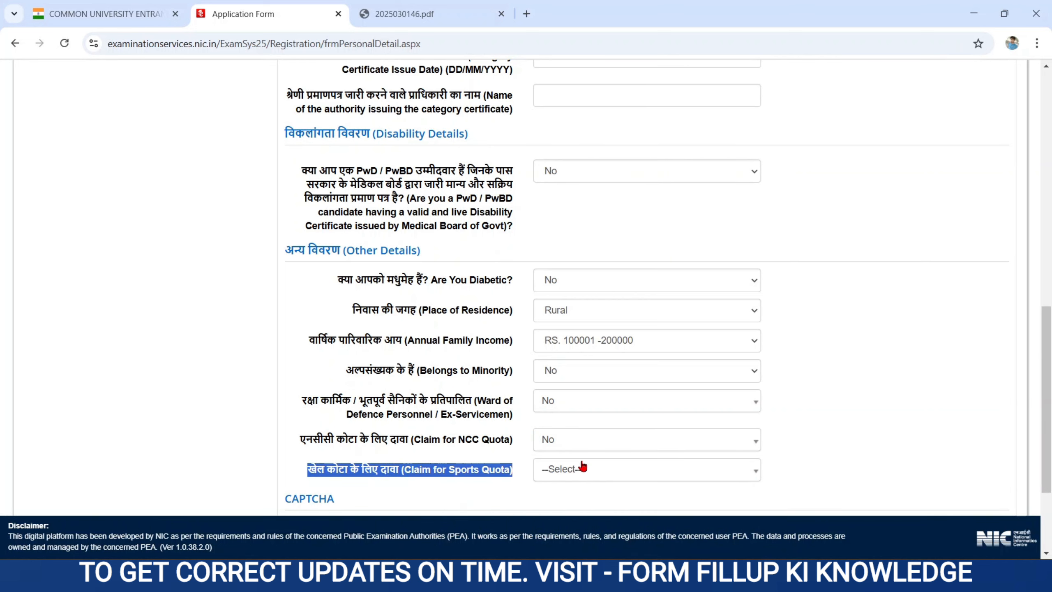
click(593, 471)
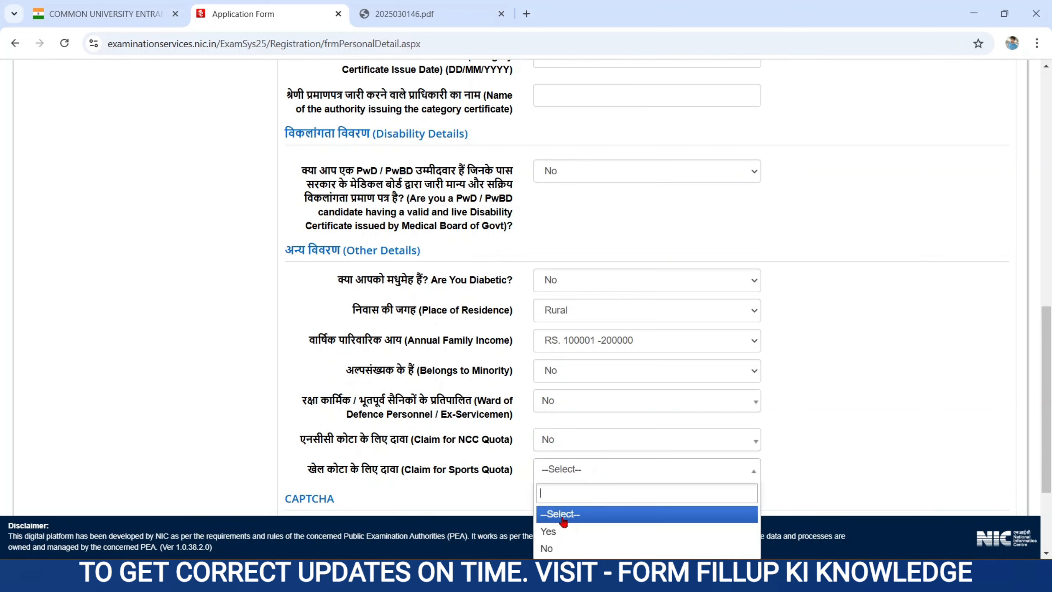
click(551, 548)
scroll(491, 487, down, 3)
Save the personal details with the CAPTCHA entered and confirm Yes in the dialog
drag(299, 380, 531, 386)
click(601, 381)
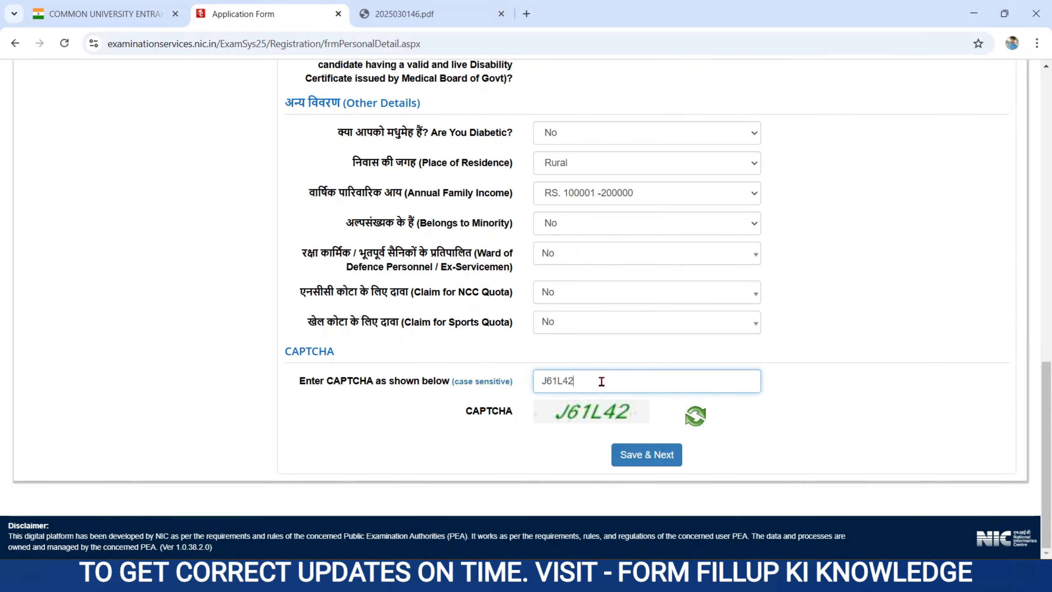
click(636, 455)
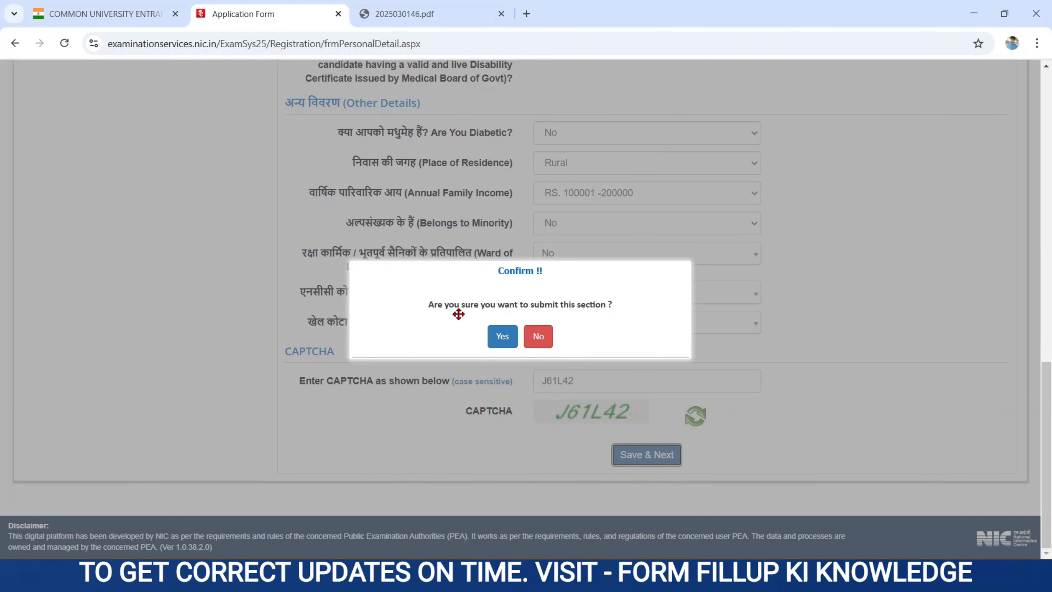
drag(433, 305, 605, 305)
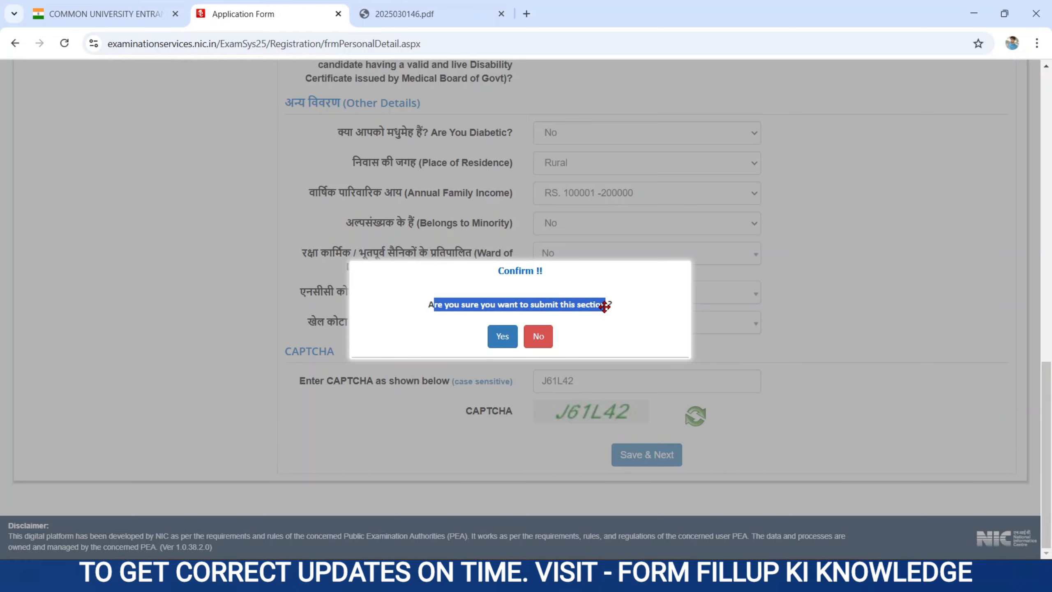
click(503, 336)
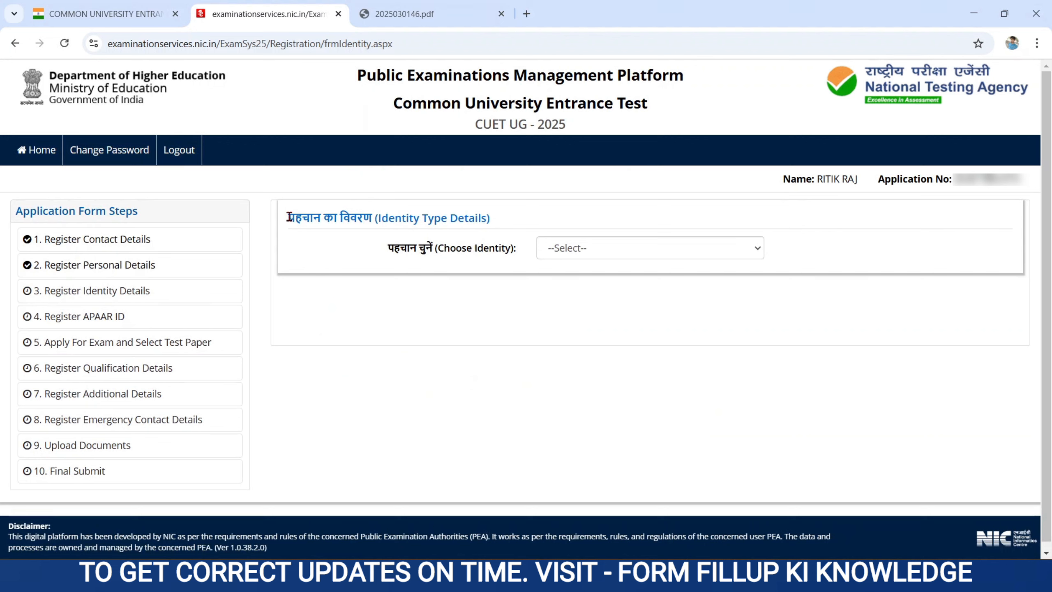
Choose Aadhaar as the identity type and consent to sharing the Aadhaar number
drag(289, 217, 502, 221)
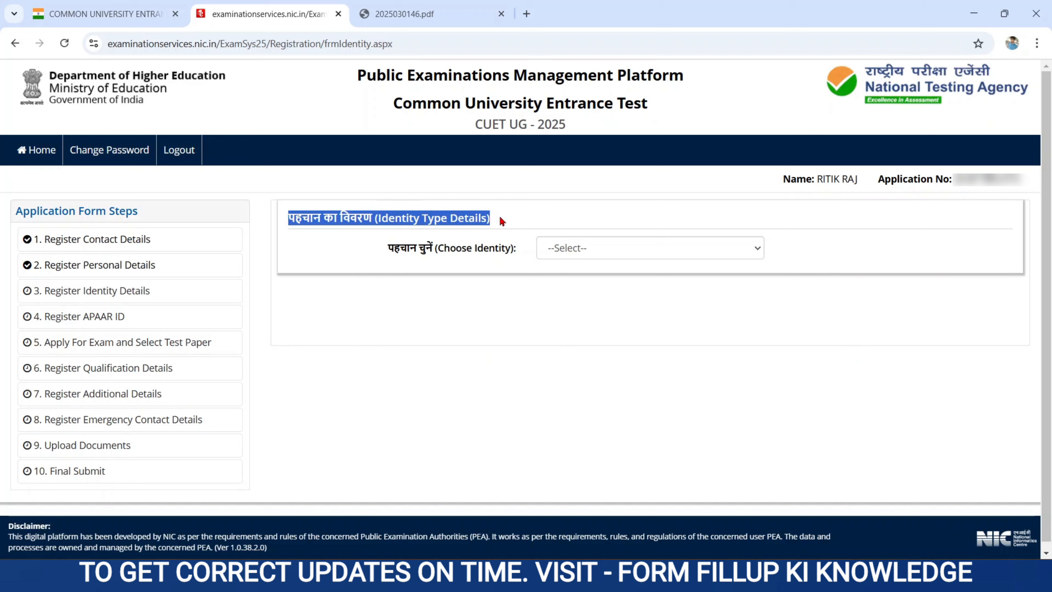
drag(389, 251, 537, 250)
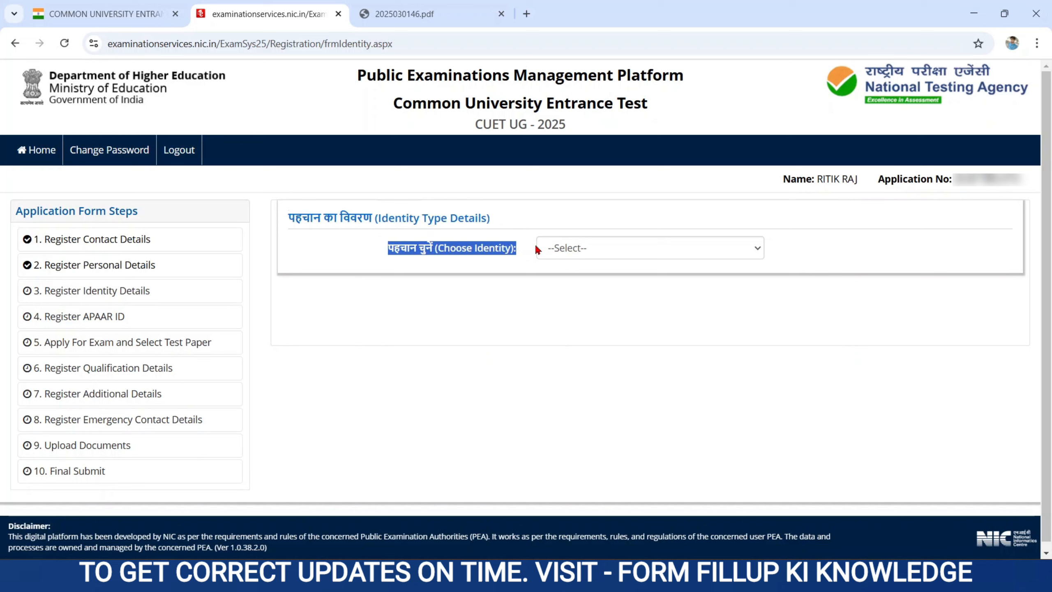
click(584, 246)
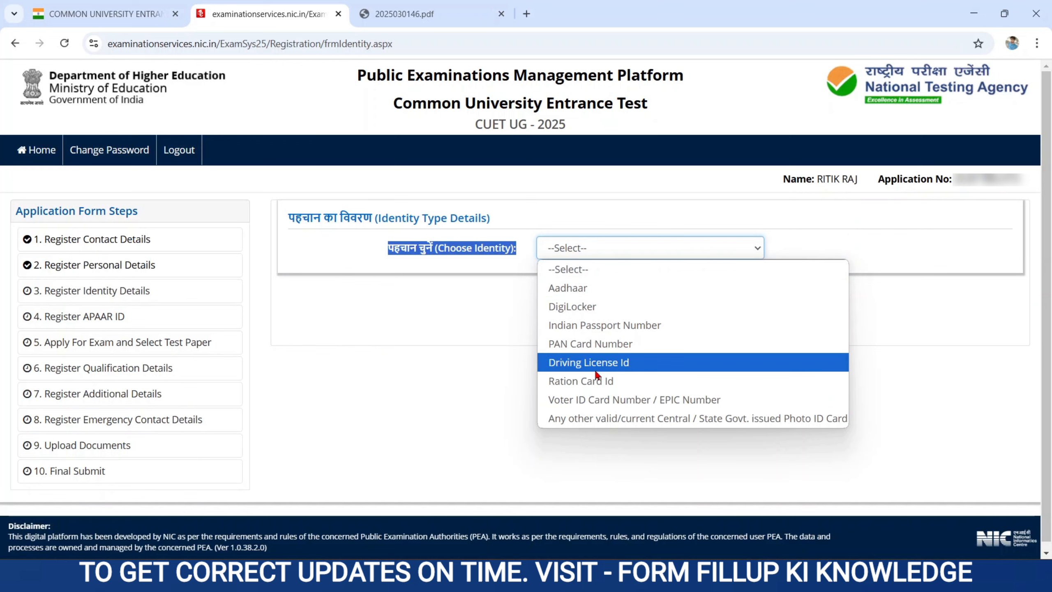
click(575, 289)
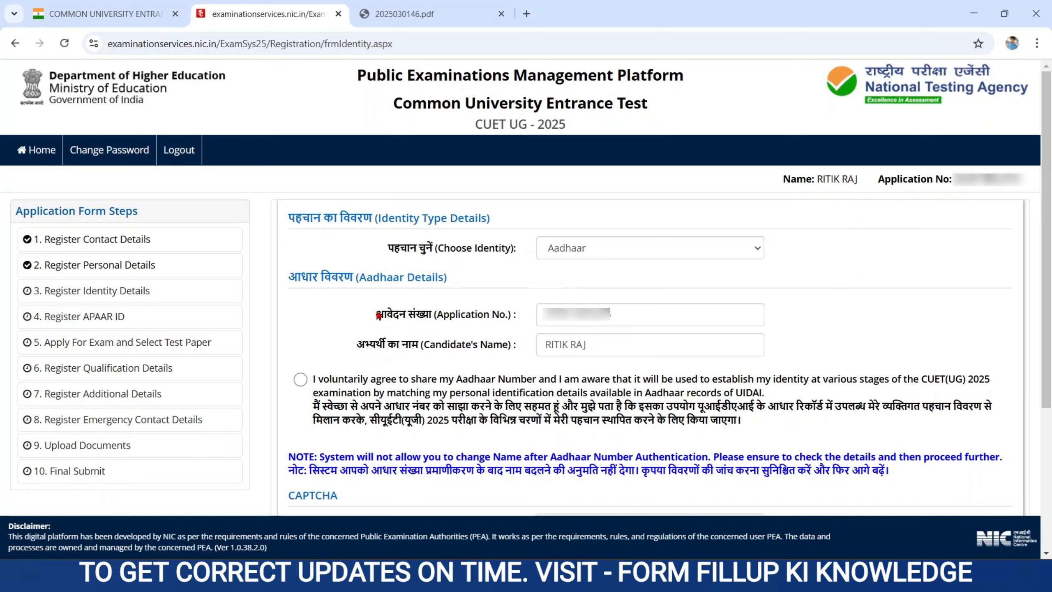
drag(378, 316, 547, 315)
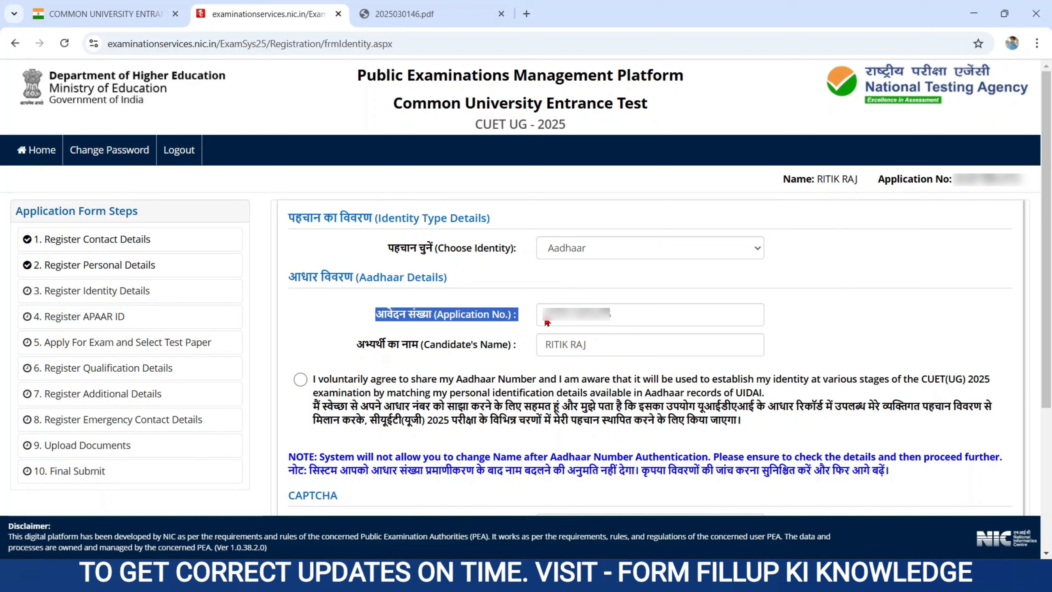
click(357, 350)
drag(357, 349, 514, 352)
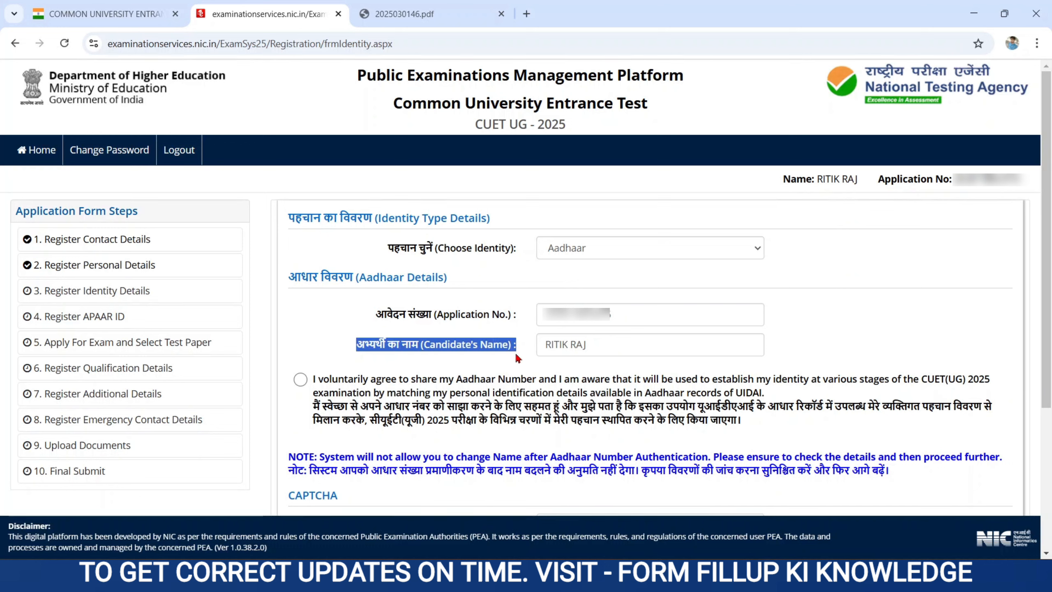
click(301, 379)
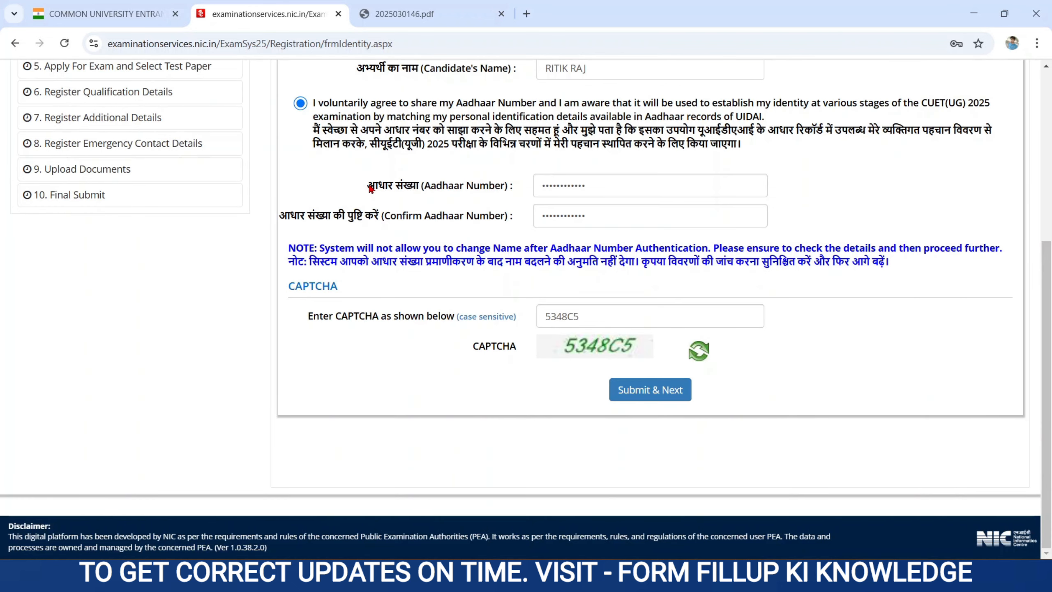
Submit the Aadhaar identity details and confirm the submission
drag(370, 189, 573, 204)
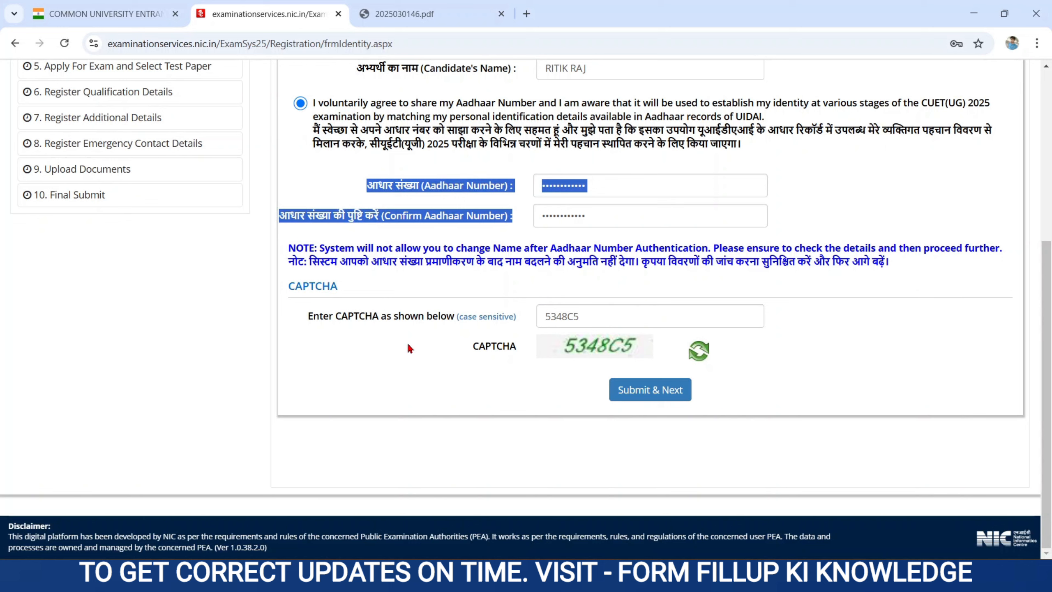
drag(306, 321, 539, 326)
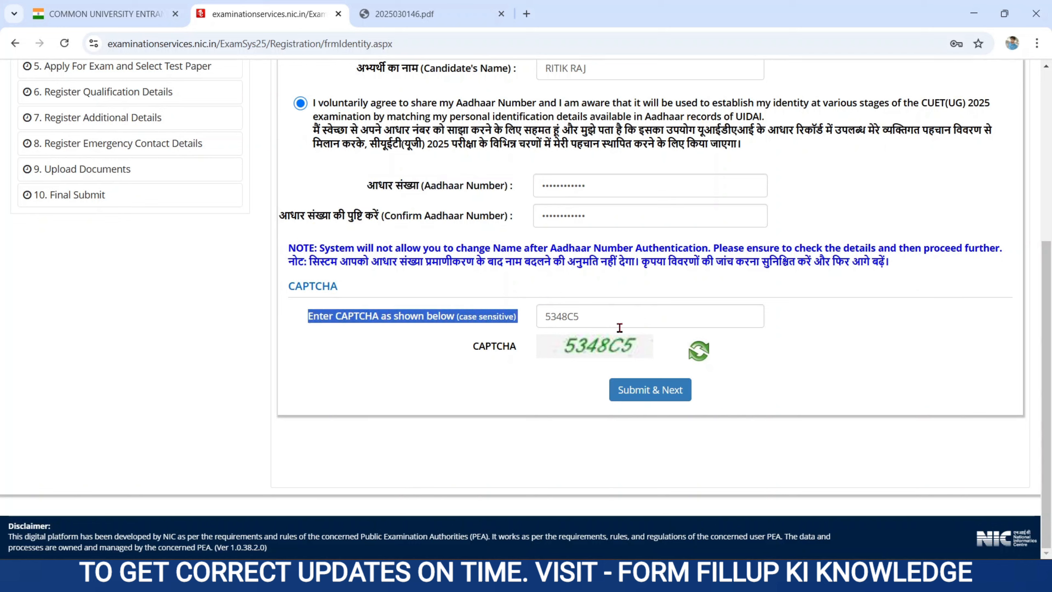
click(648, 400)
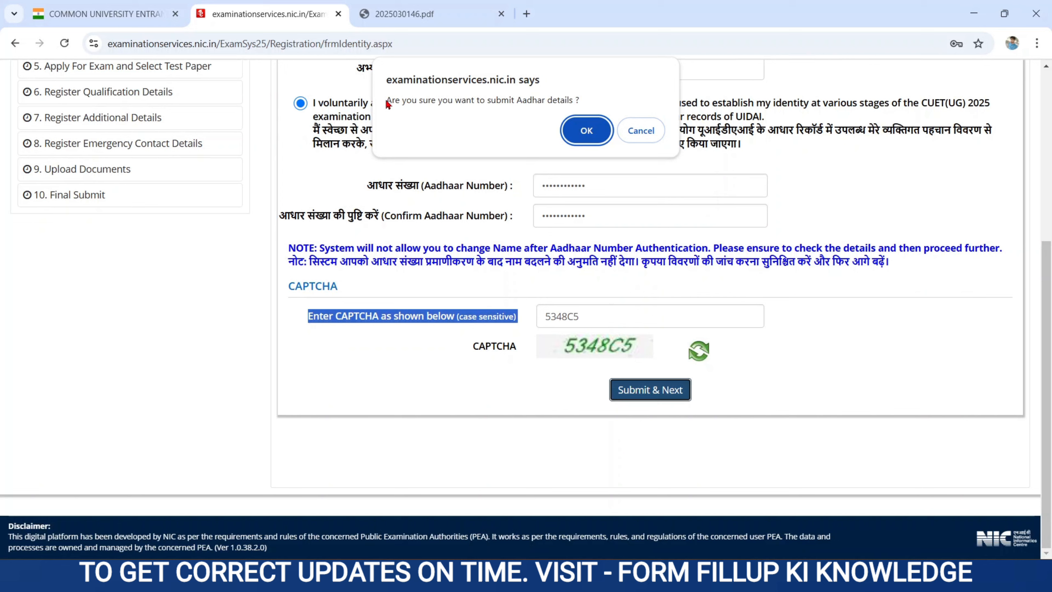
drag(387, 101, 593, 114)
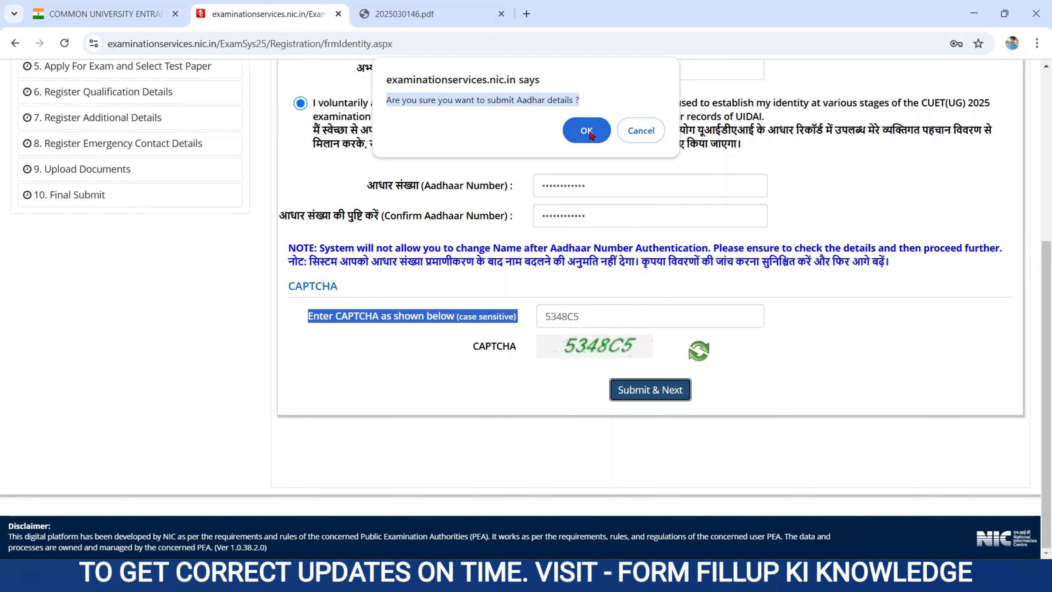
click(590, 133)
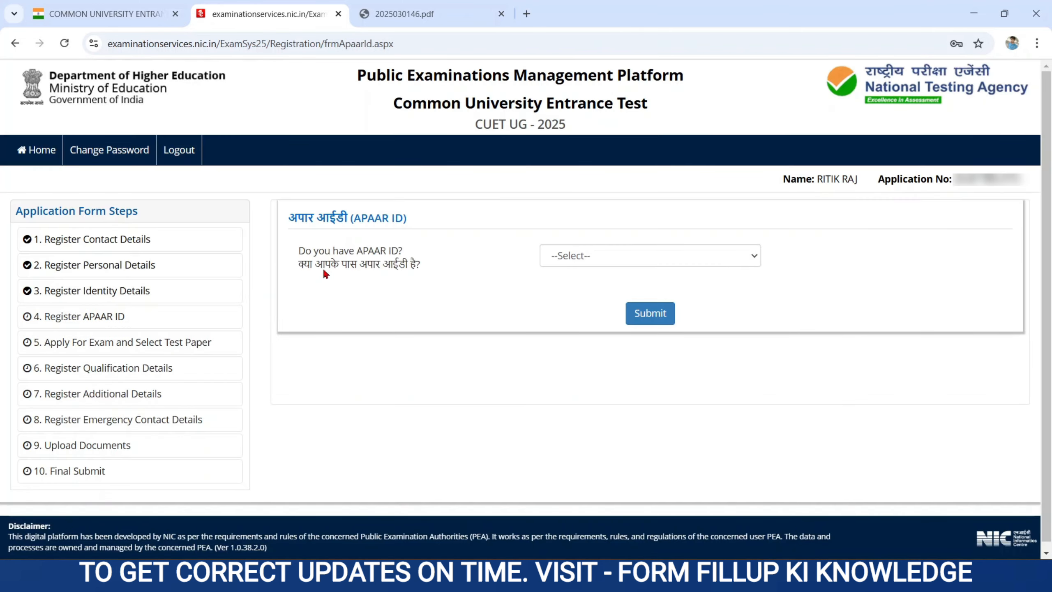
Answer Yes to 'Do you have APAAR ID?' and submit, confirming with OK
drag(292, 216, 418, 222)
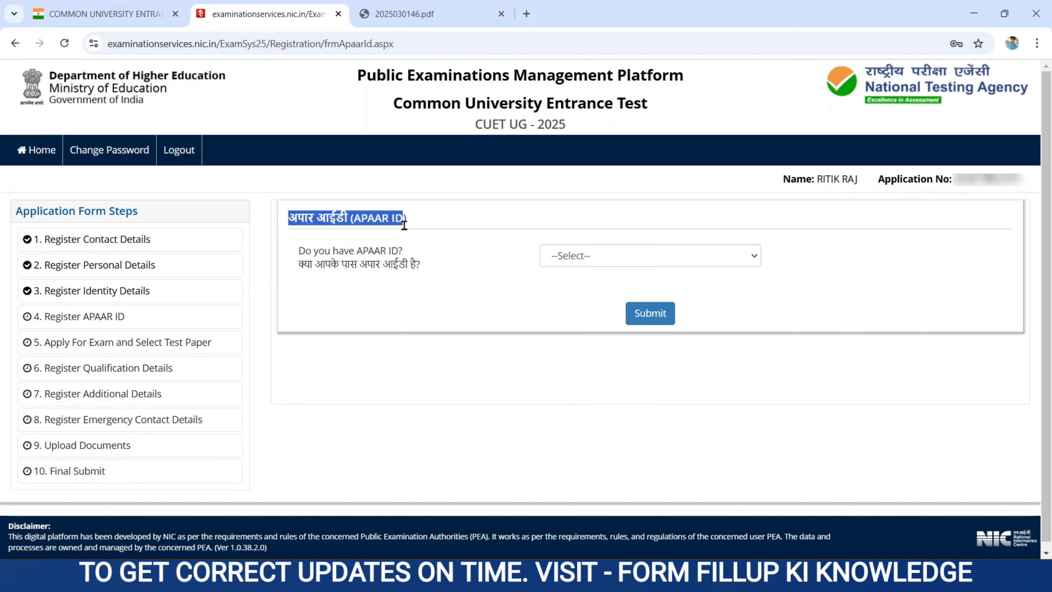
drag(297, 251, 418, 265)
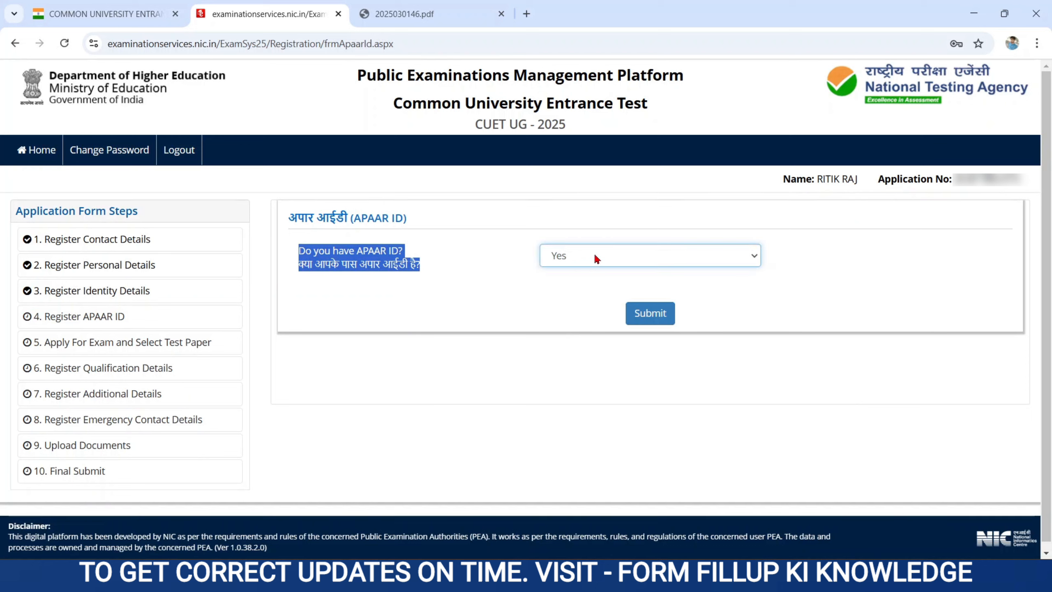
click(596, 259)
click(597, 259)
click(634, 319)
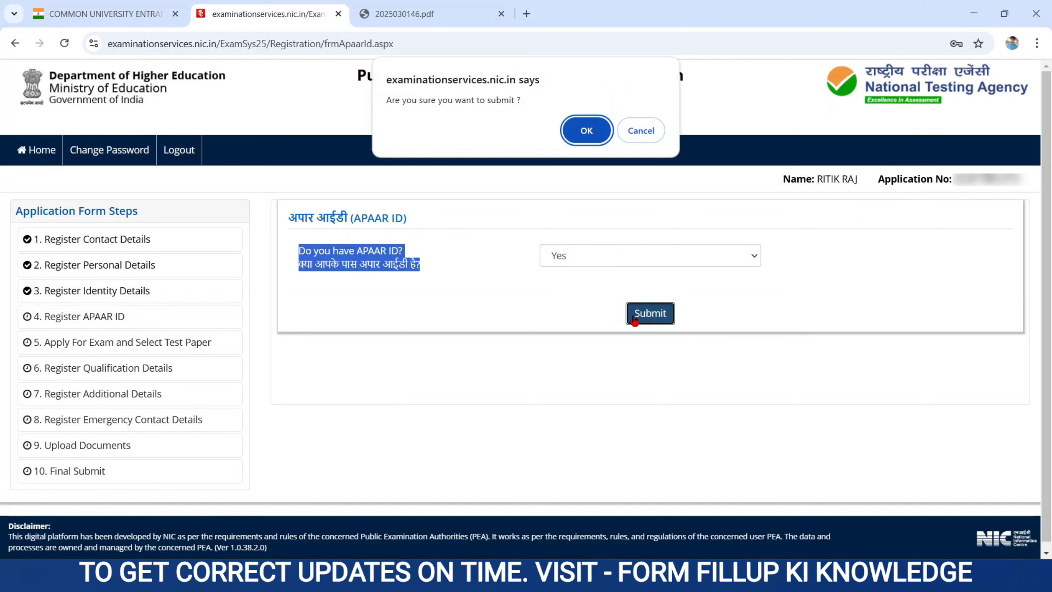
triple_click(396, 100)
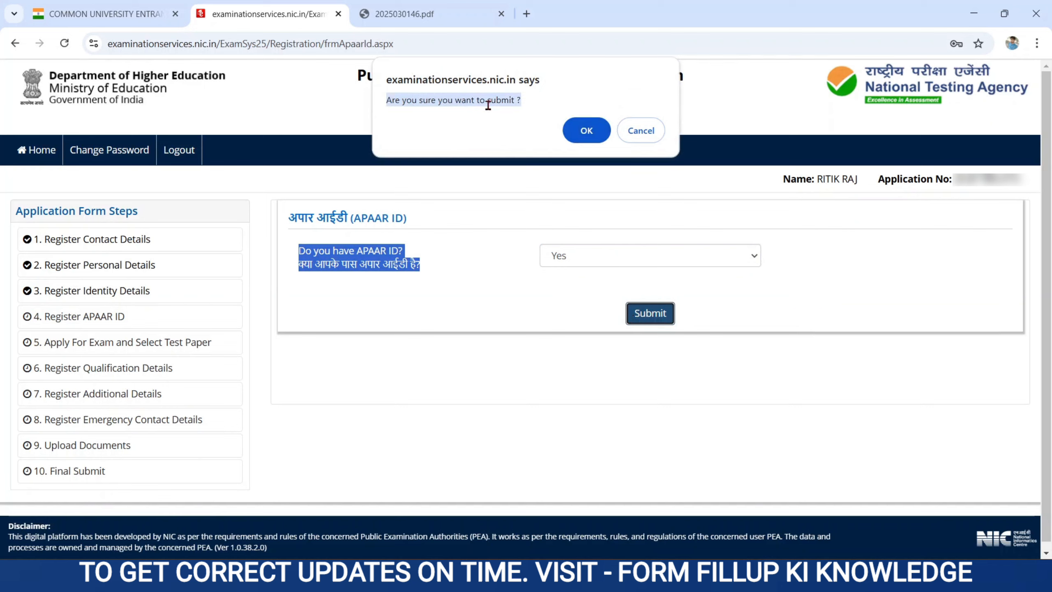
click(569, 128)
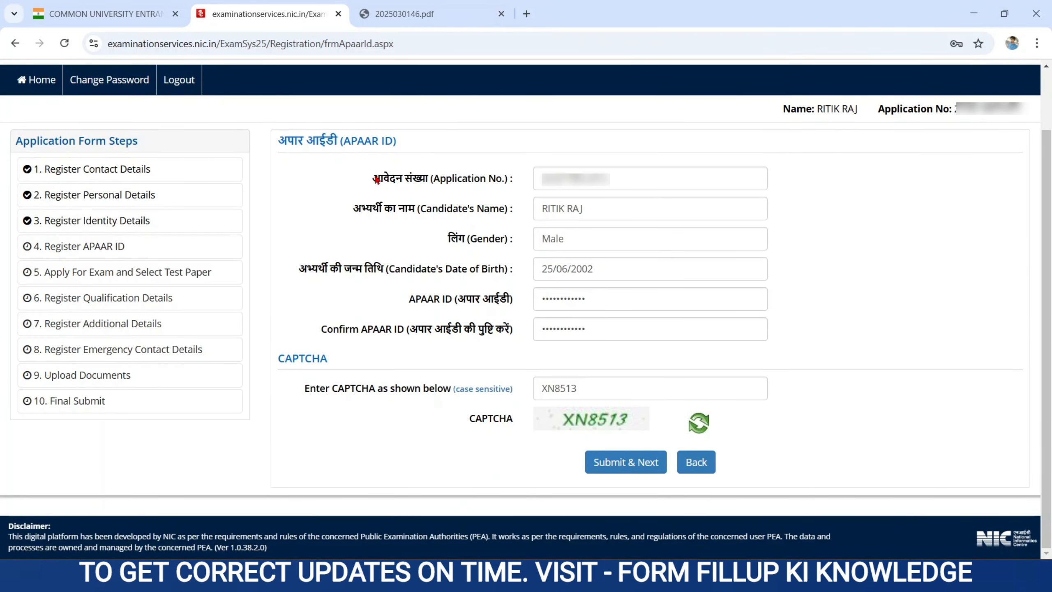
Review the prefilled APAAR ID fields and CAPTCHA, then submit and confirm proceeding
drag(372, 179, 506, 192)
drag(353, 208, 504, 211)
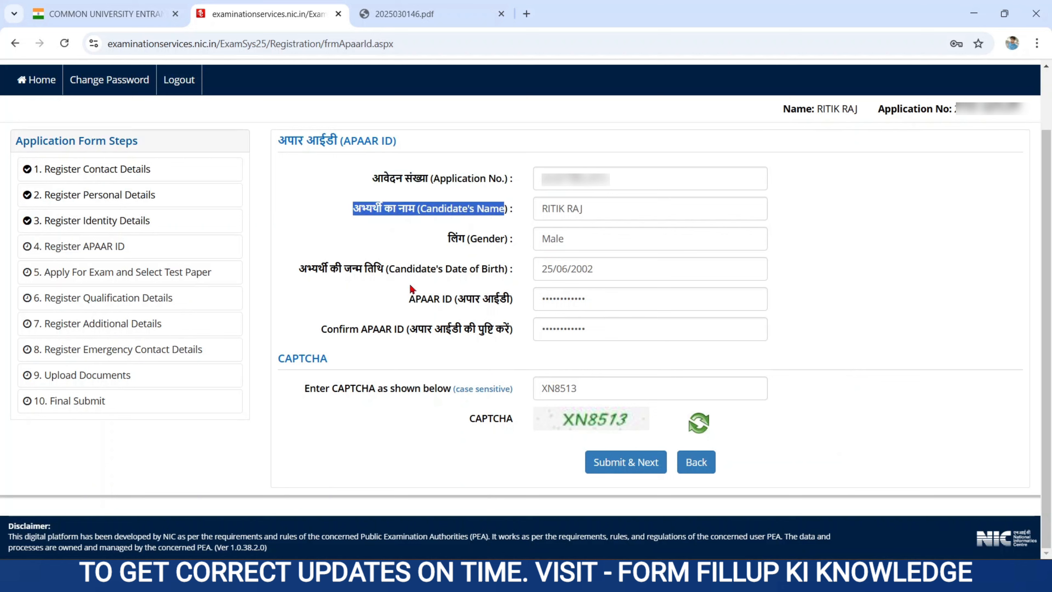
drag(413, 302, 523, 301)
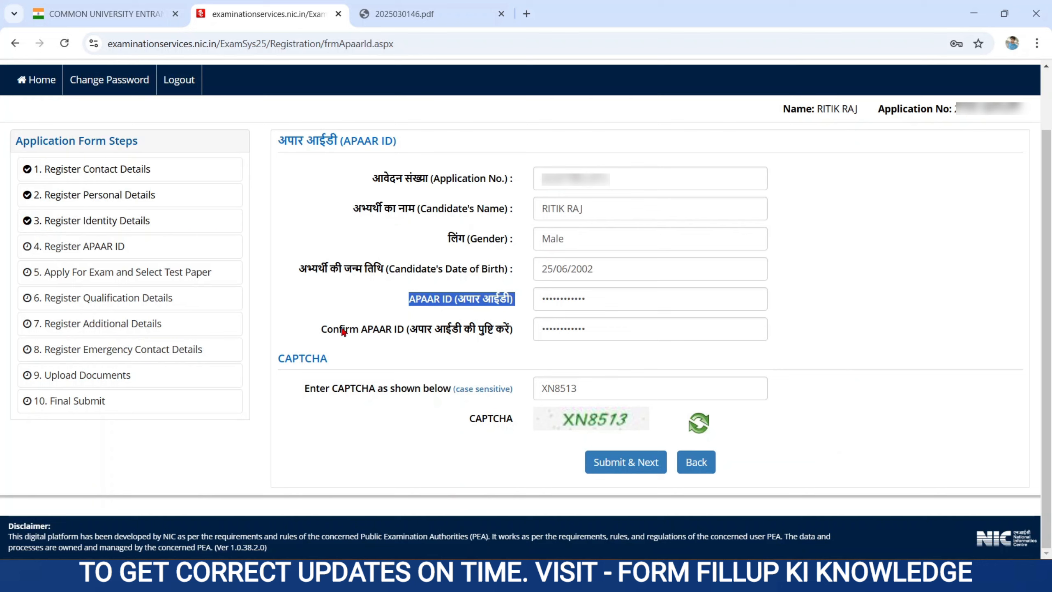
click(325, 332)
drag(326, 332, 531, 332)
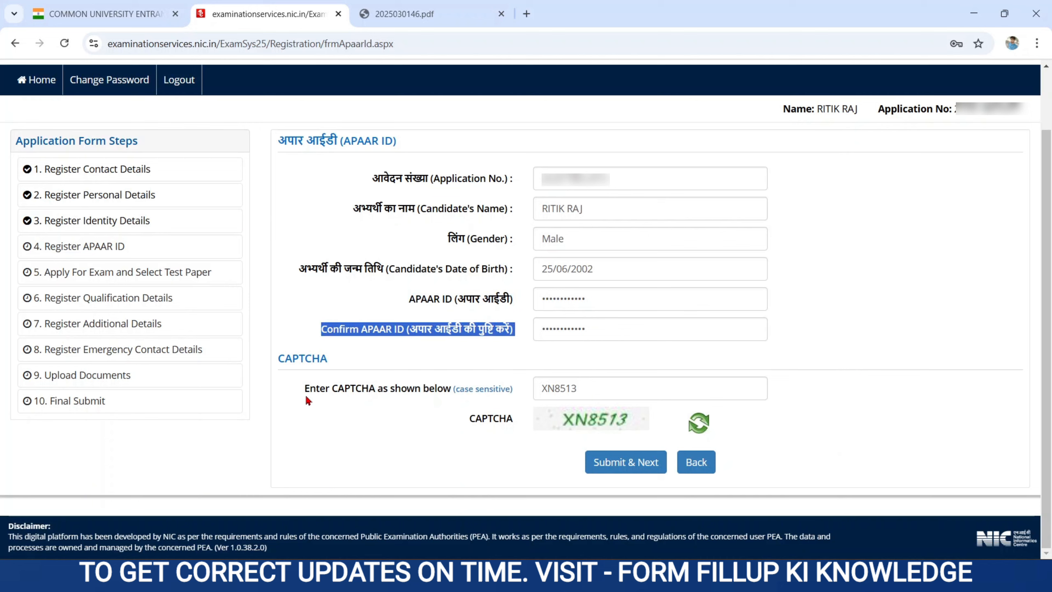
drag(304, 391, 487, 396)
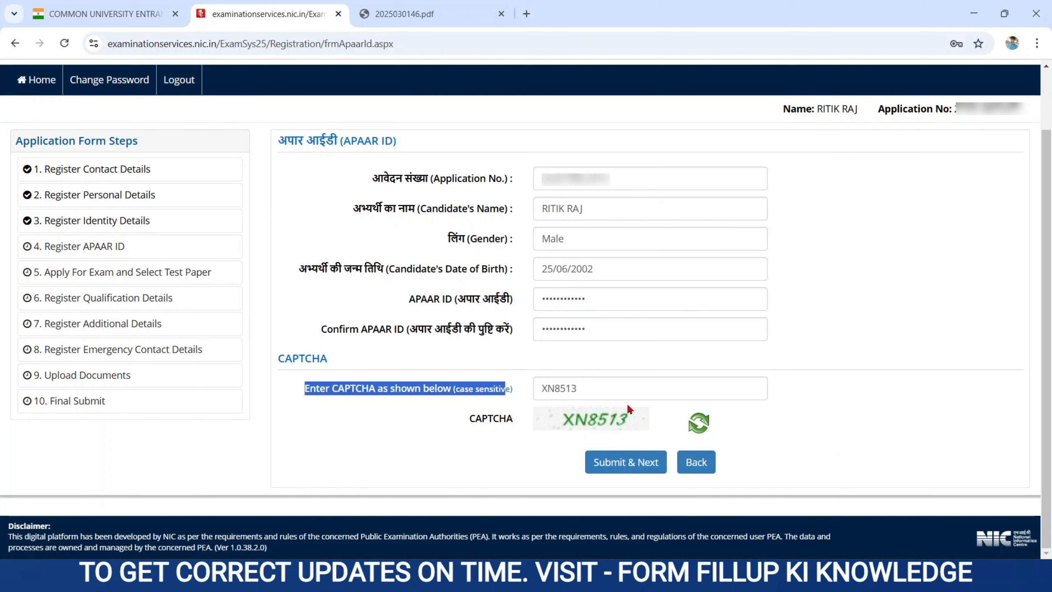
click(615, 393)
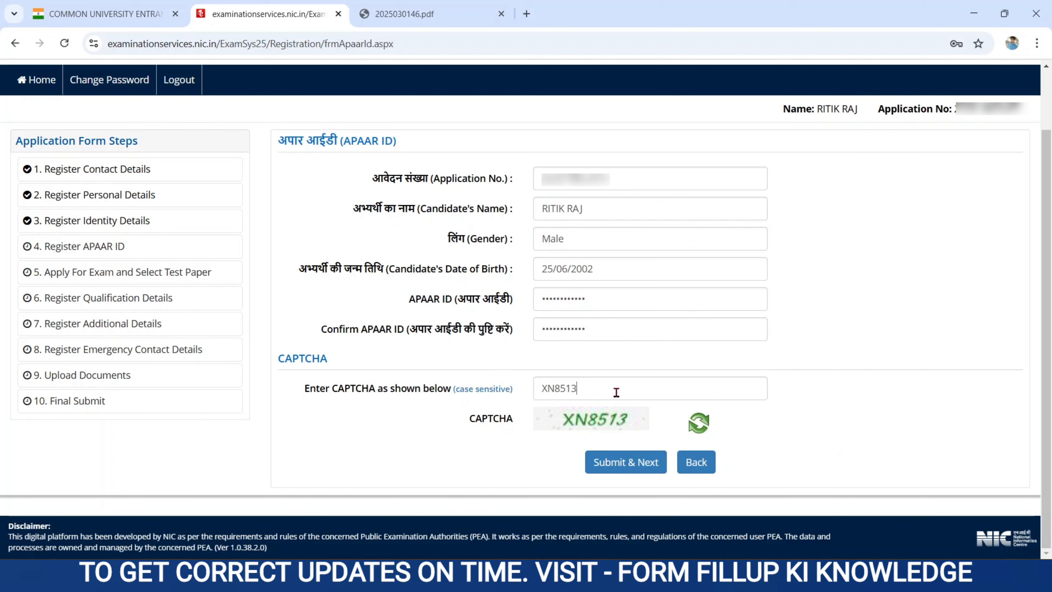
click(637, 470)
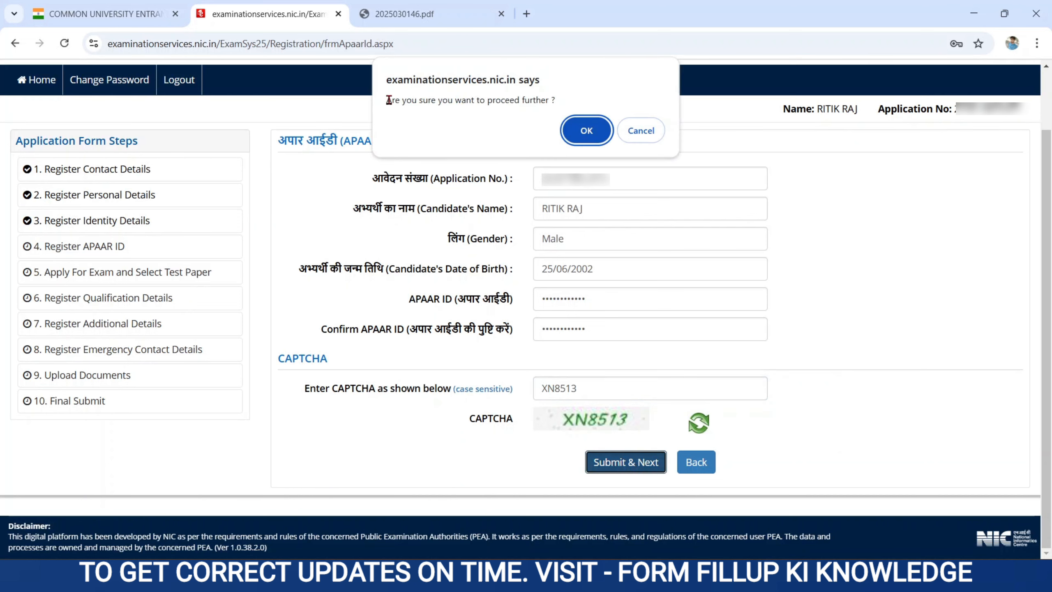
drag(387, 100, 549, 101)
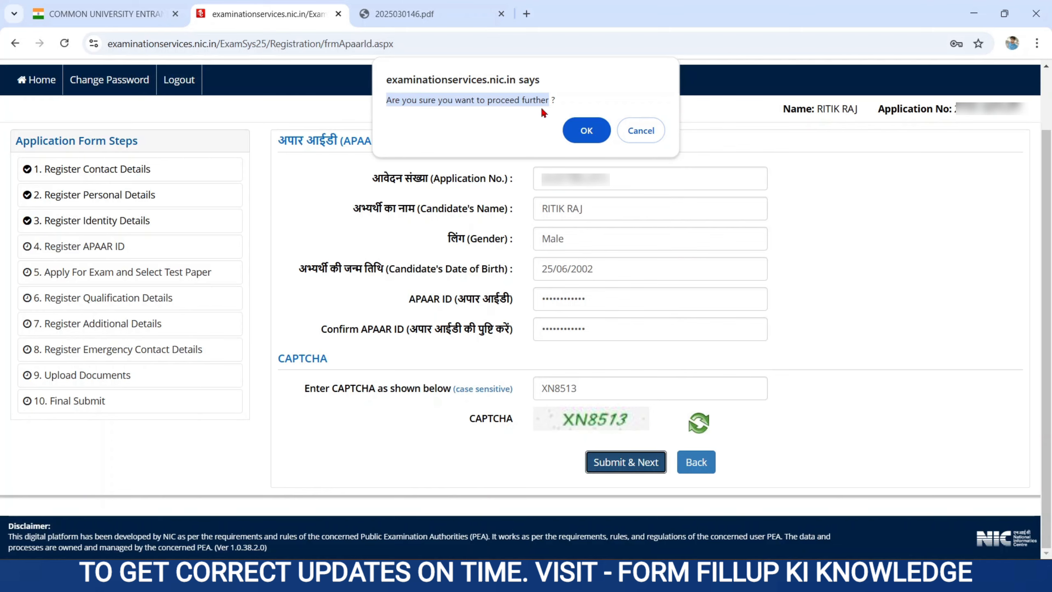
click(579, 131)
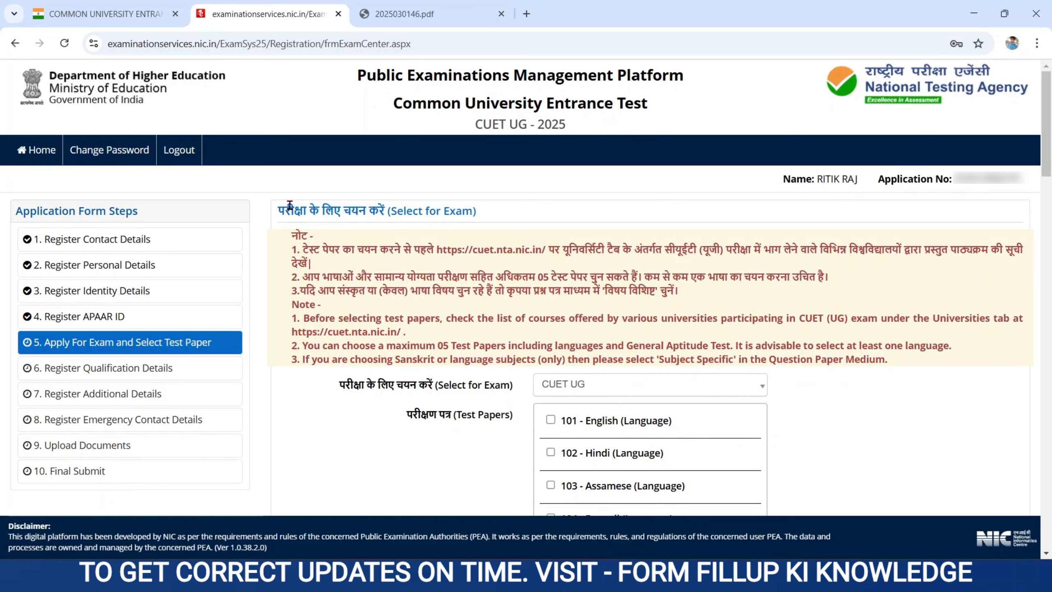
drag(279, 209, 450, 224)
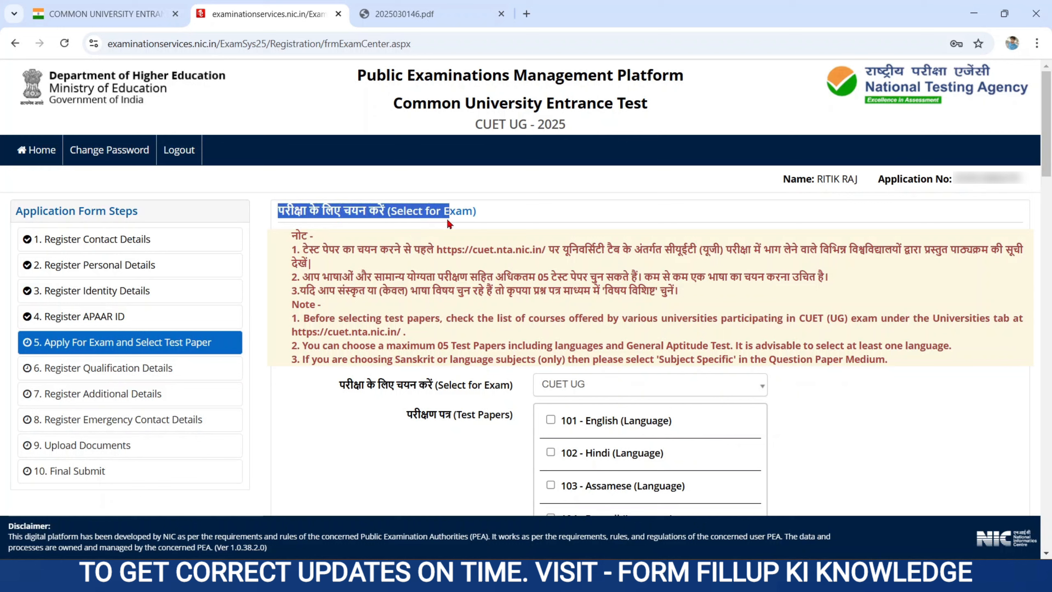
click(380, 399)
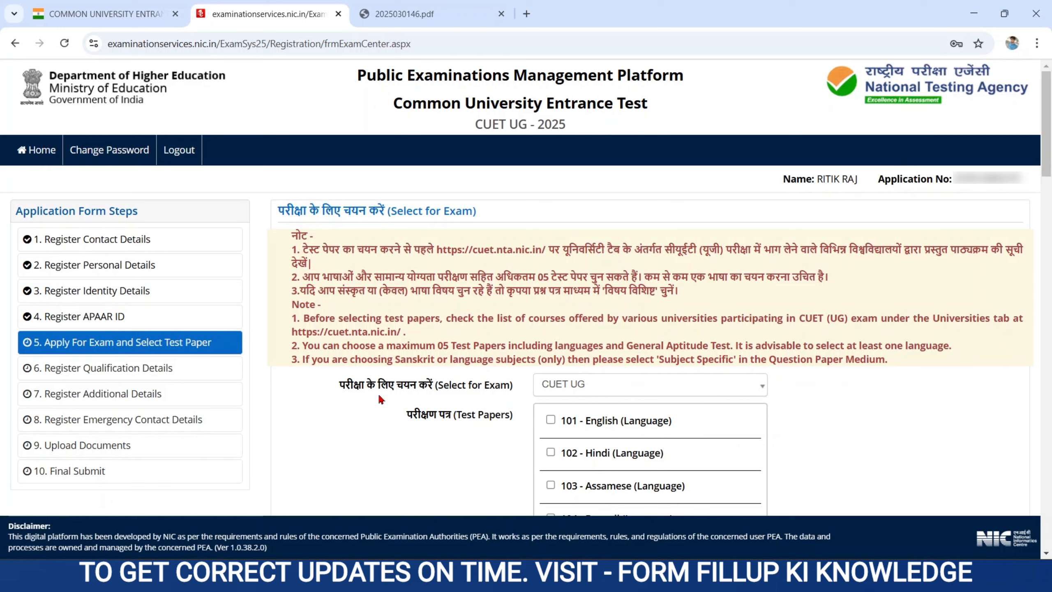
drag(405, 277, 695, 288)
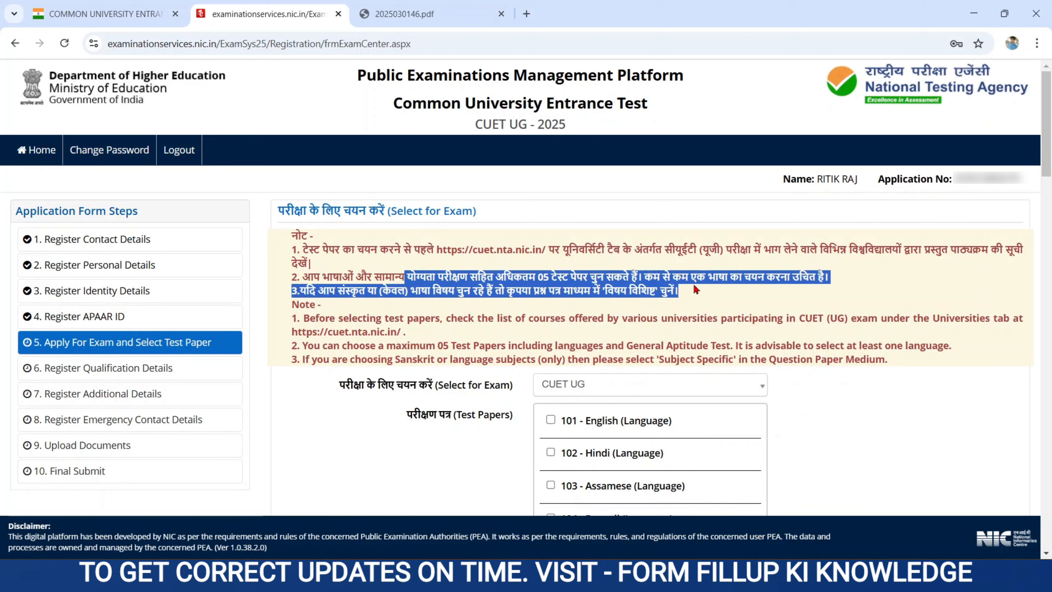
drag(302, 249, 328, 268)
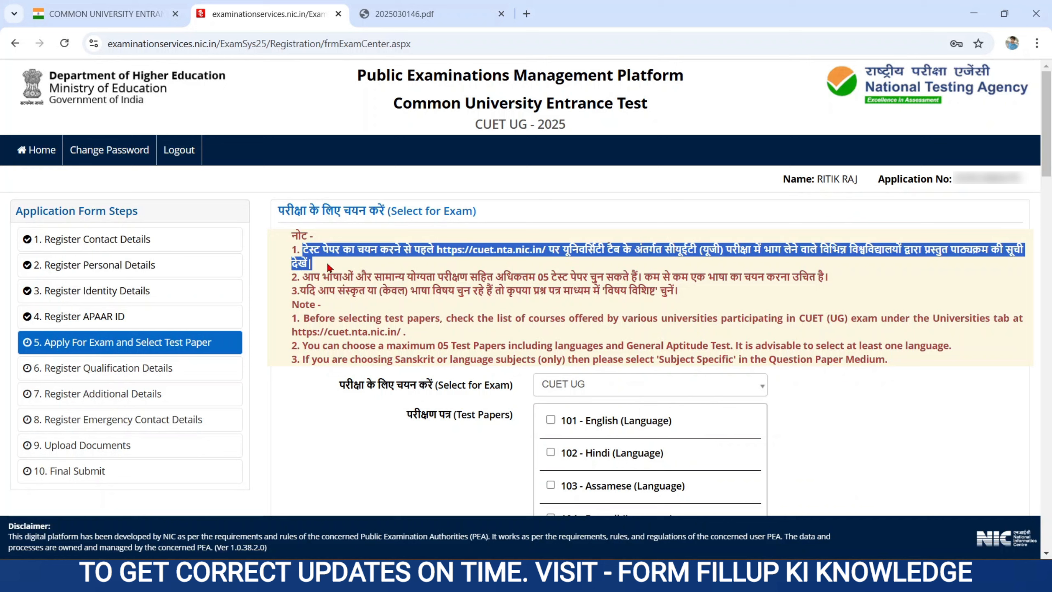
drag(300, 277, 480, 306)
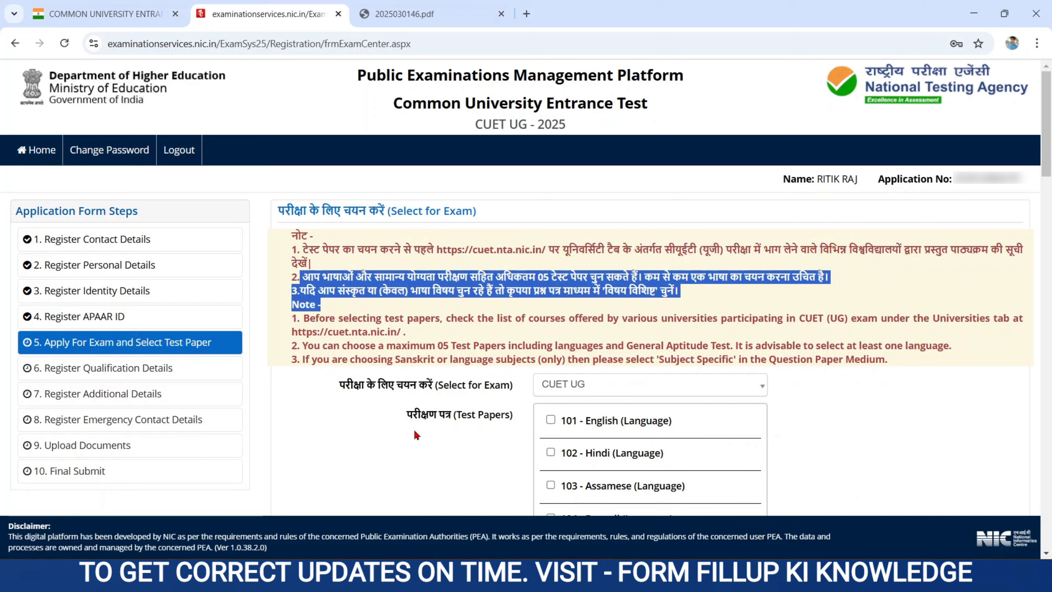
click(394, 441)
Select CUET UG as the exam and tick 101 - English (Language) as a test paper
scroll(394, 441, down, 5)
drag(339, 110, 467, 120)
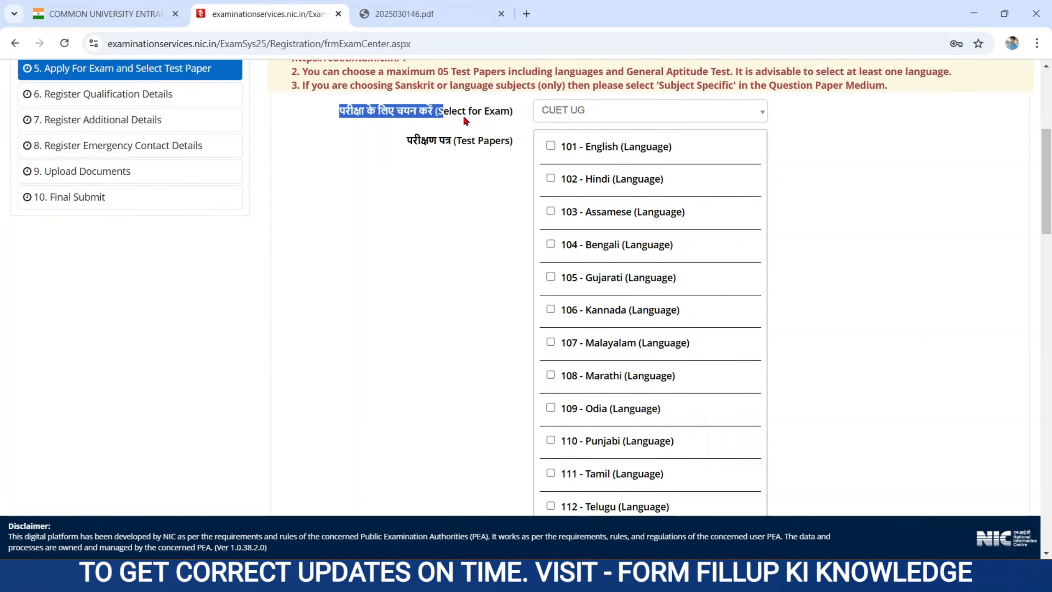
click(582, 116)
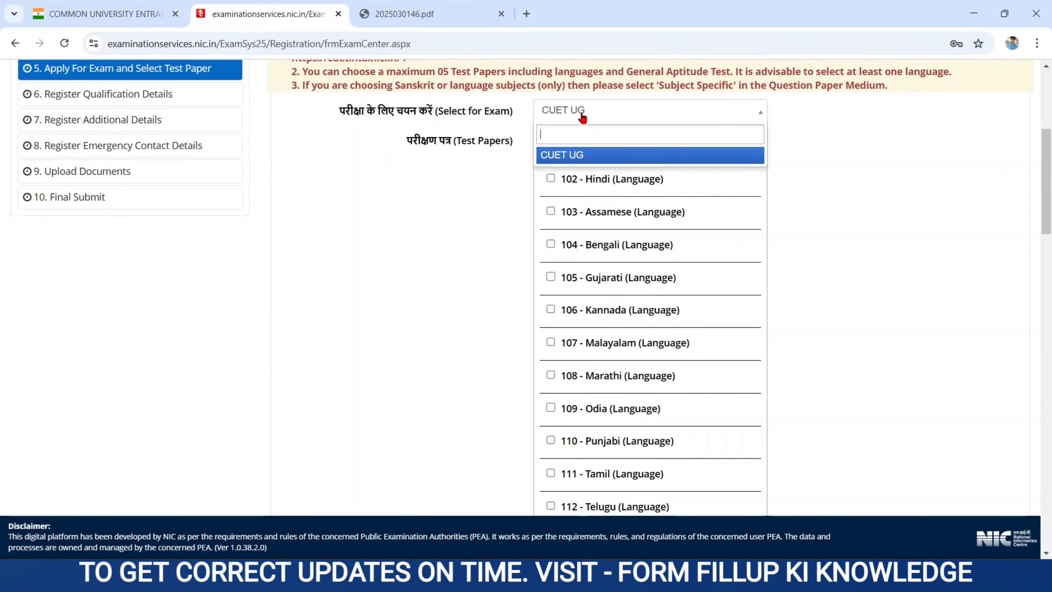
click(573, 155)
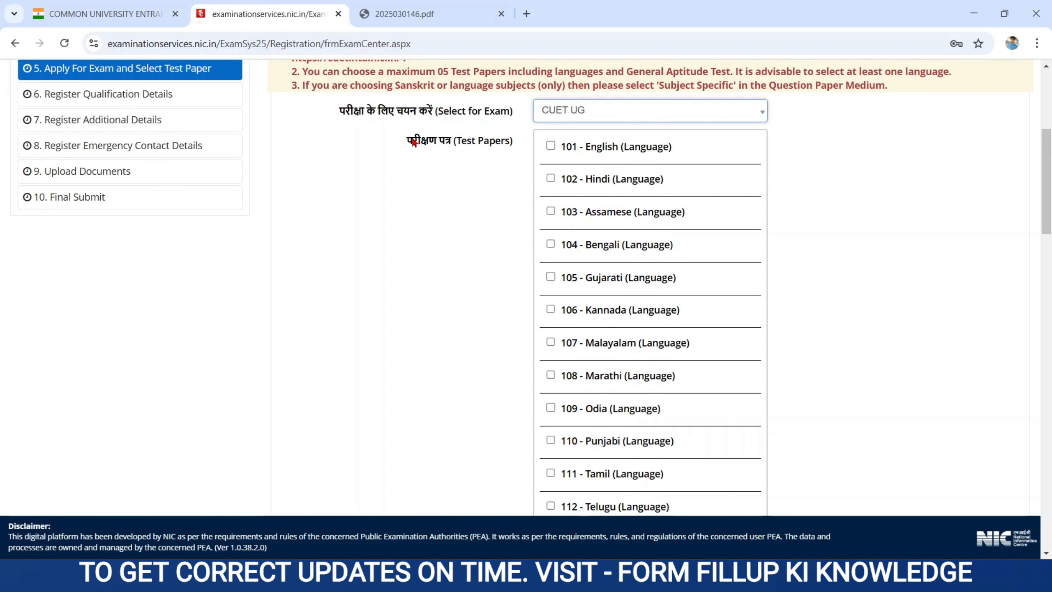
drag(407, 141, 525, 151)
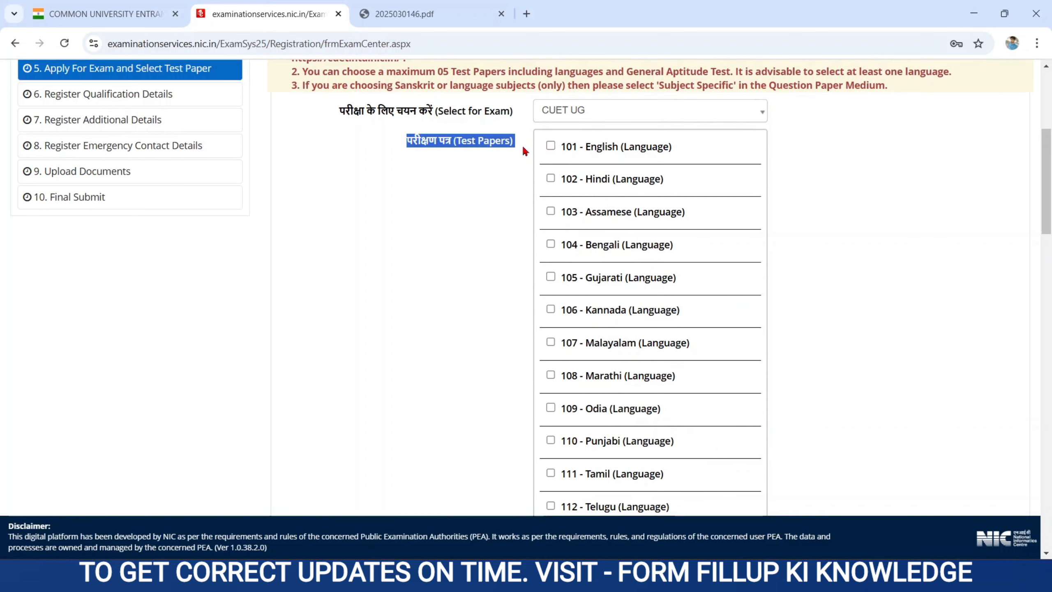
click(547, 145)
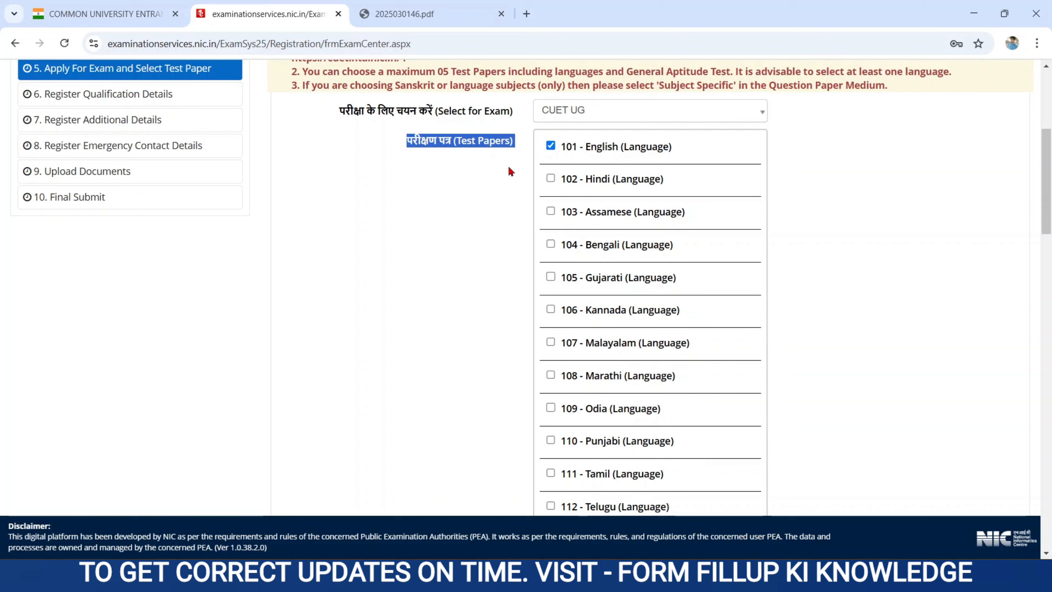
click(473, 193)
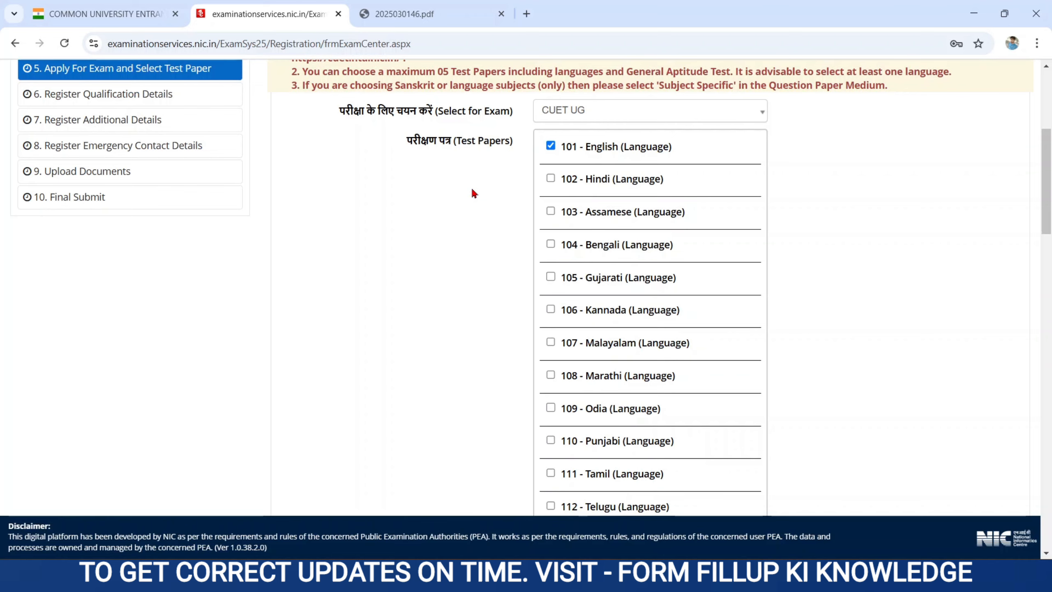
Review the test paper list from Mathematics and Physics down to General Aptitude Test
scroll(473, 190, down, 5)
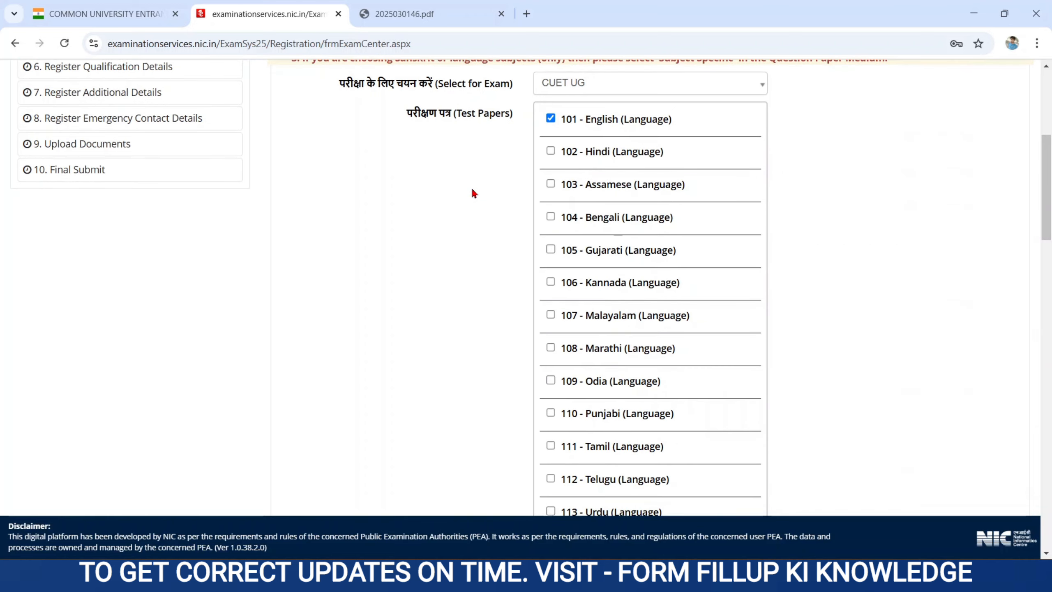
scroll(473, 190, down, 6)
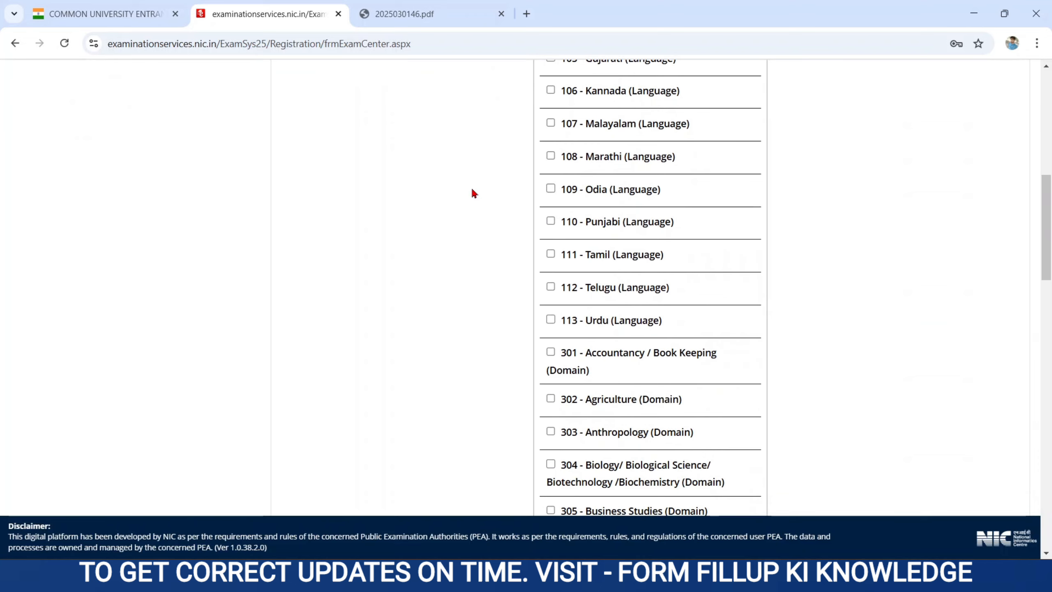
scroll(473, 189, down, 5)
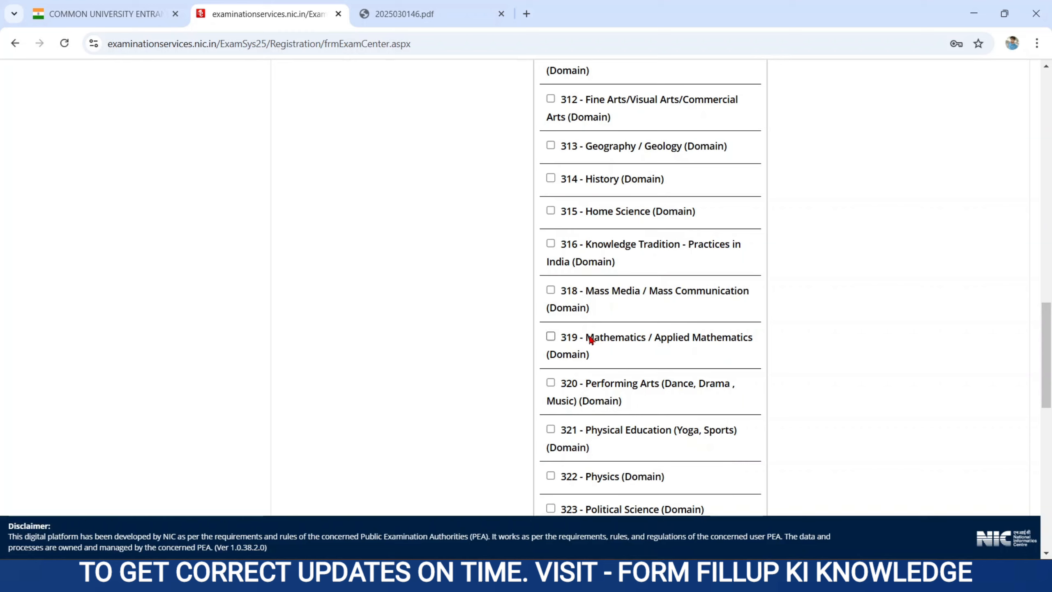
drag(587, 337, 690, 353)
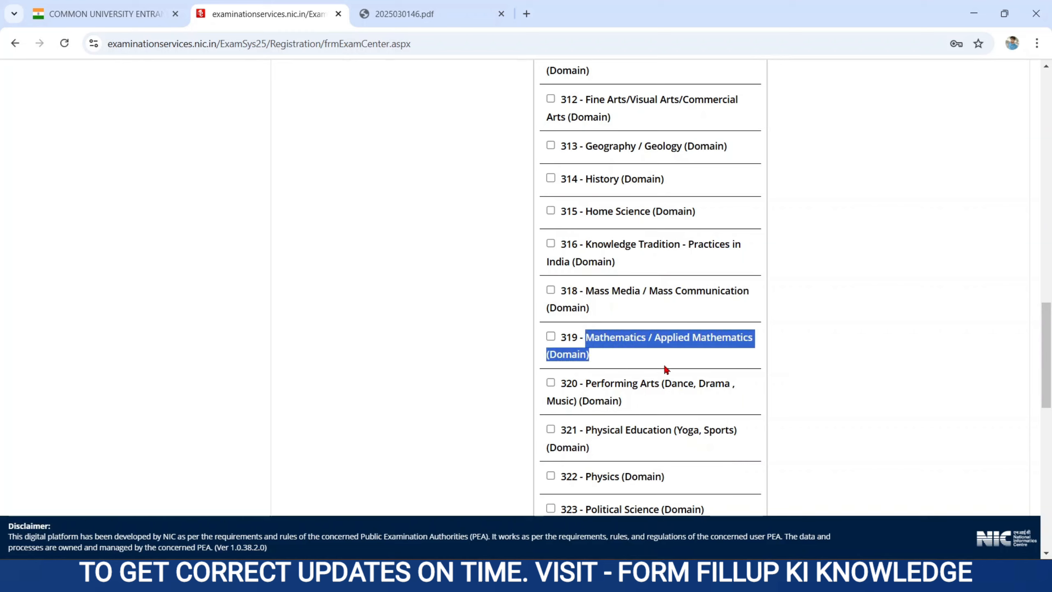
drag(586, 432, 676, 461)
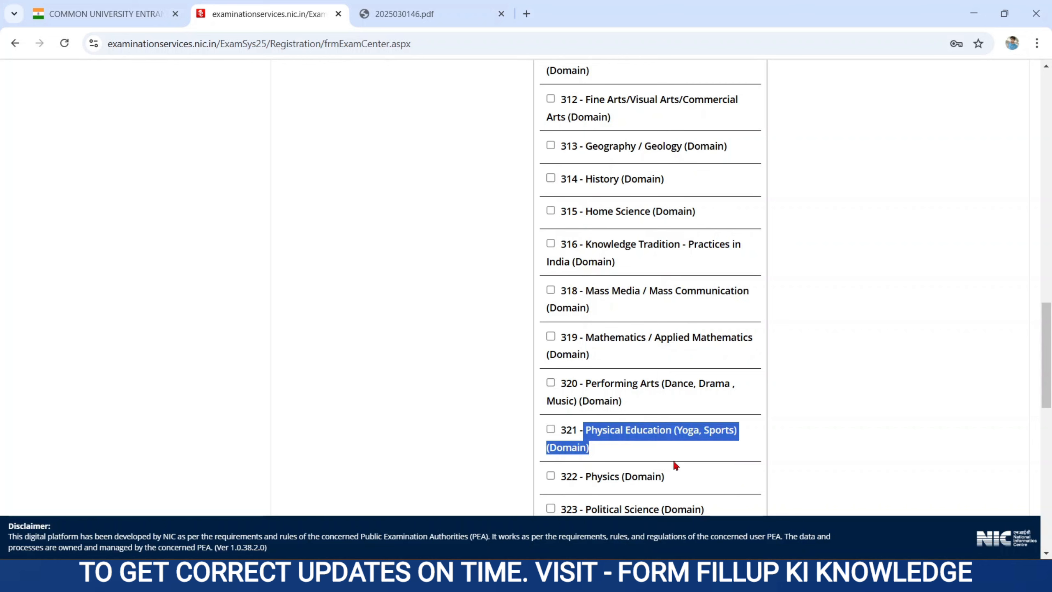
drag(586, 478, 667, 480)
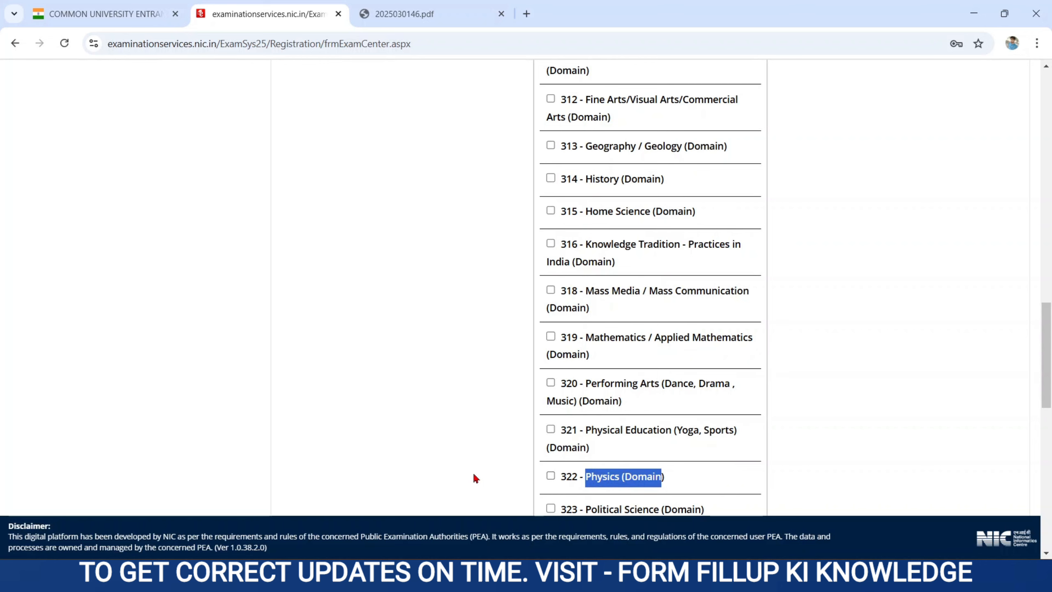
click(470, 475)
scroll(470, 476, down, 5)
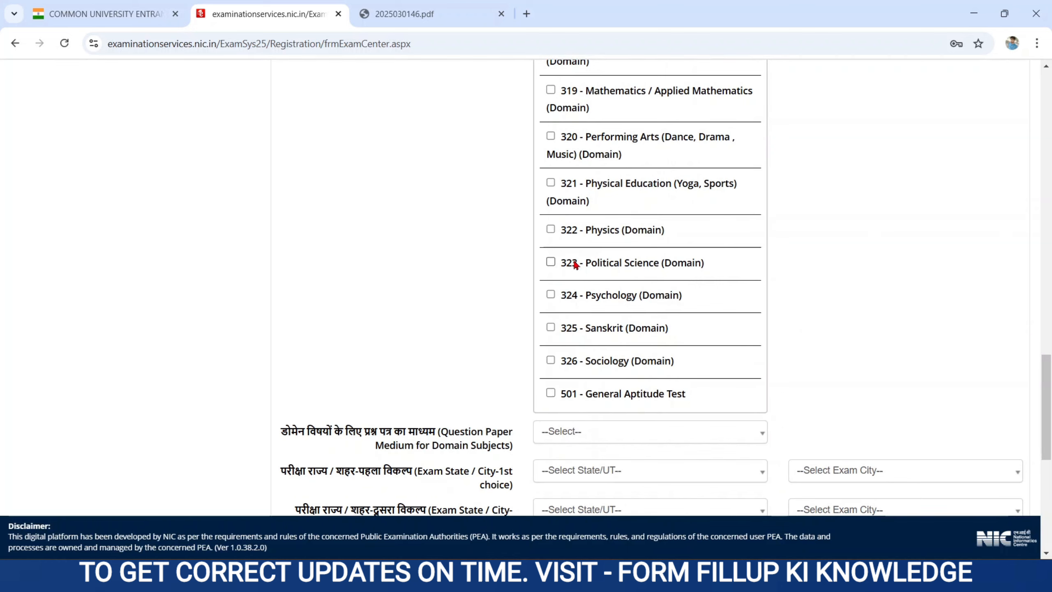
drag(584, 263, 723, 281)
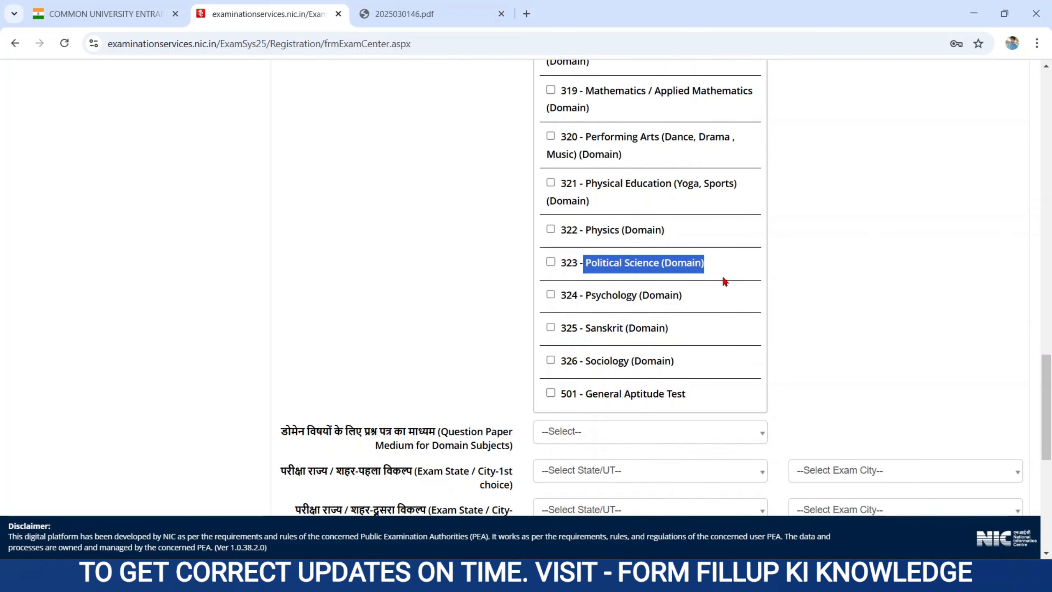
click(584, 330)
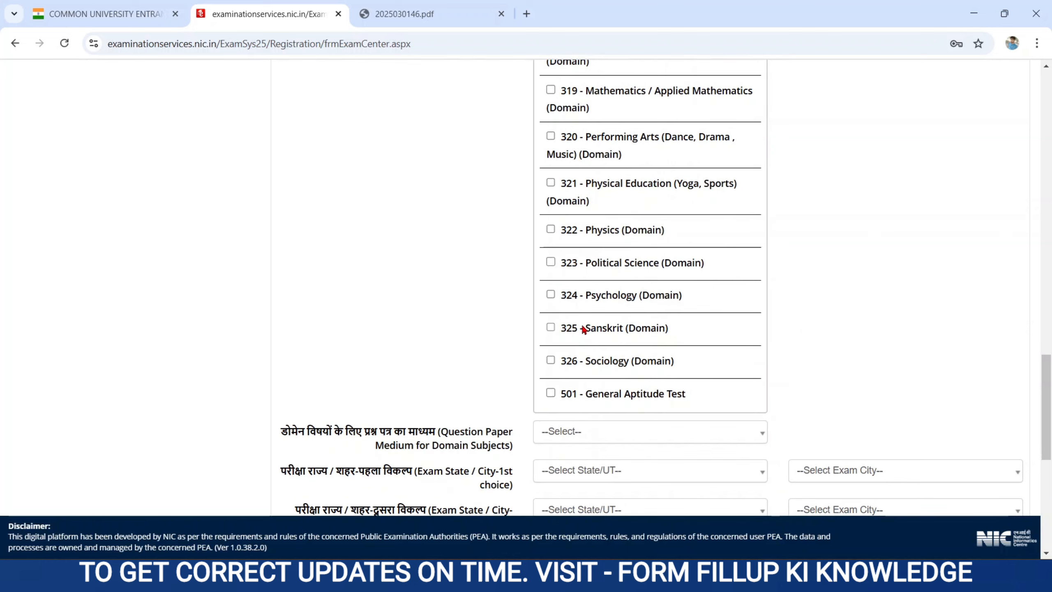
drag(584, 329, 691, 336)
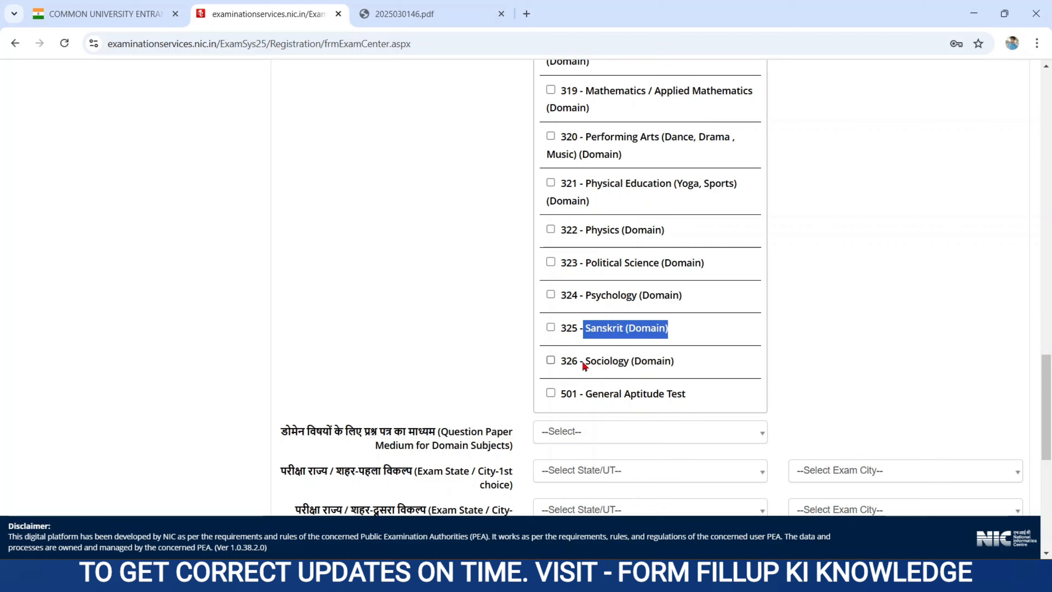
drag(583, 364, 694, 364)
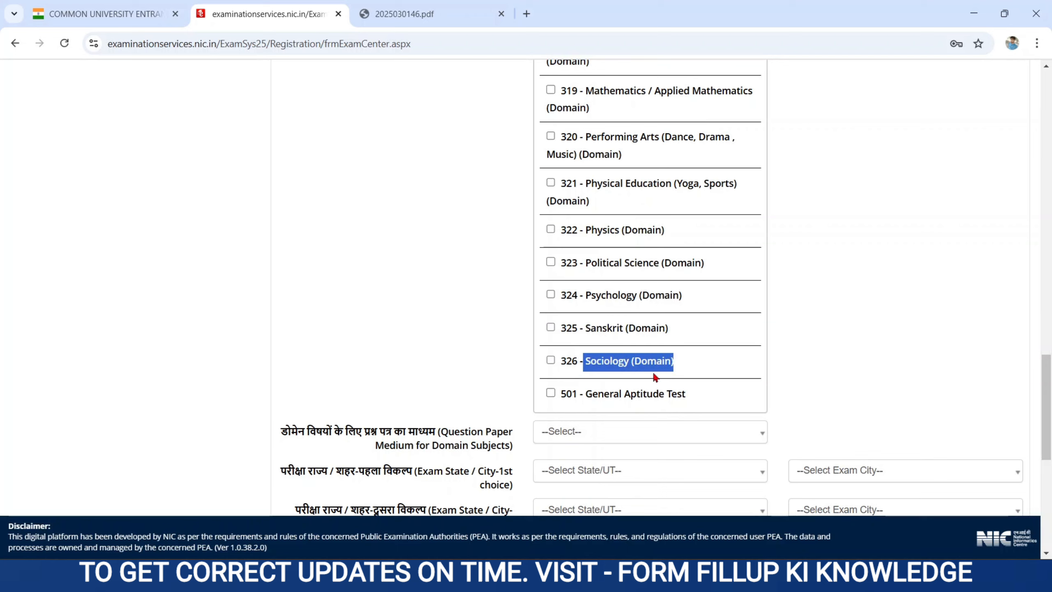
drag(584, 397, 697, 397)
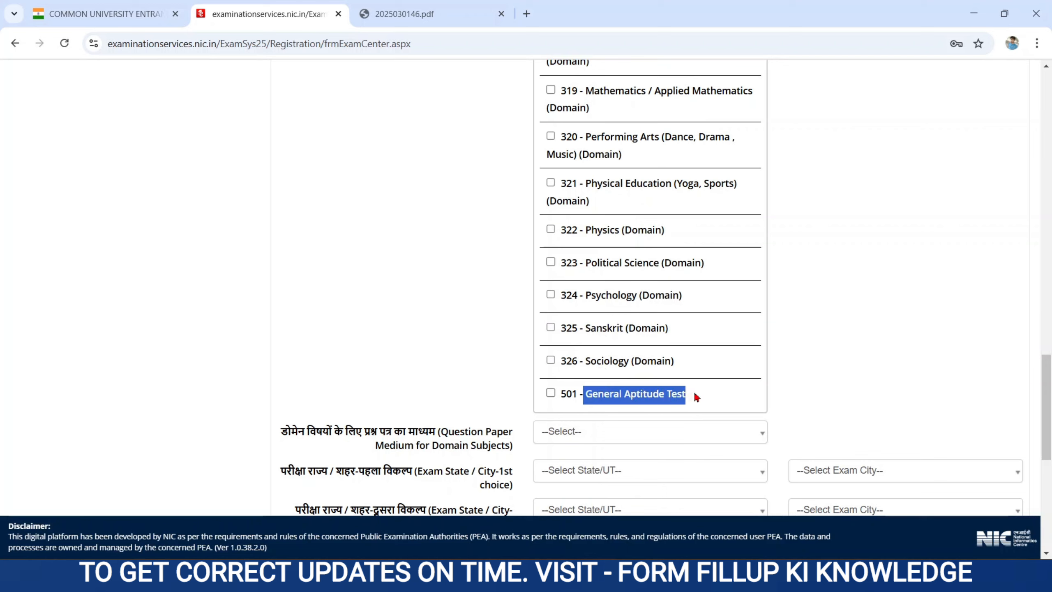
click(511, 345)
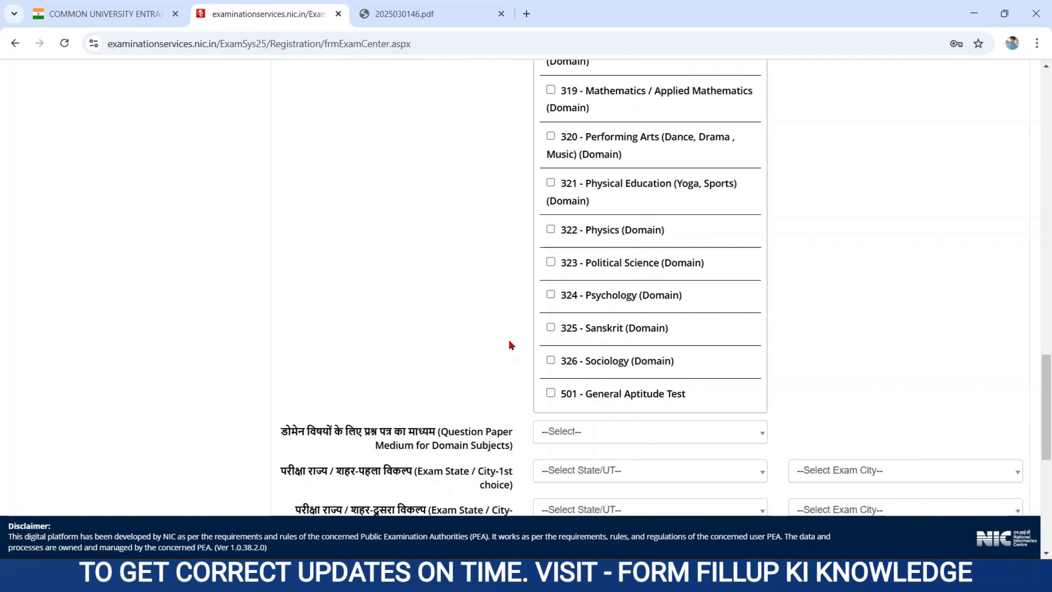
Pick Hindi from the Question Paper Medium for Domain Subjects list on the exam-centre page
scroll(512, 345, down, 5)
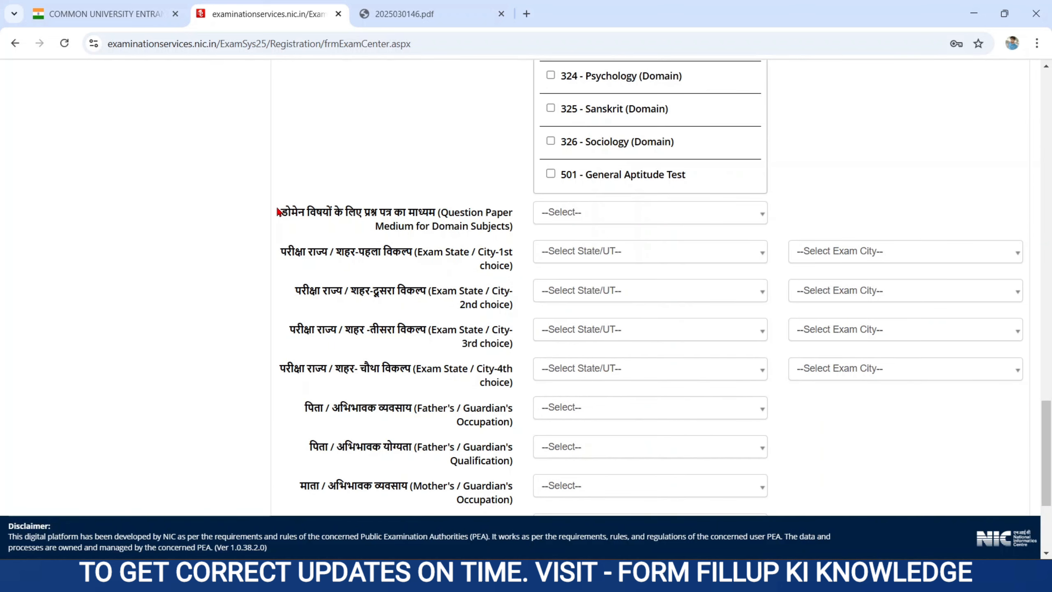
drag(277, 211, 510, 240)
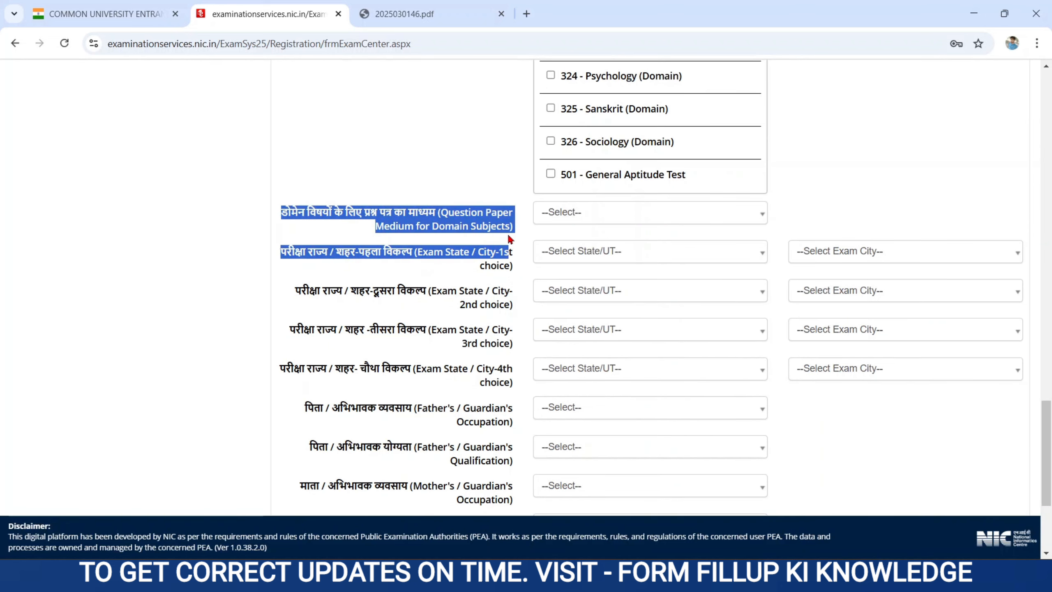
click(616, 214)
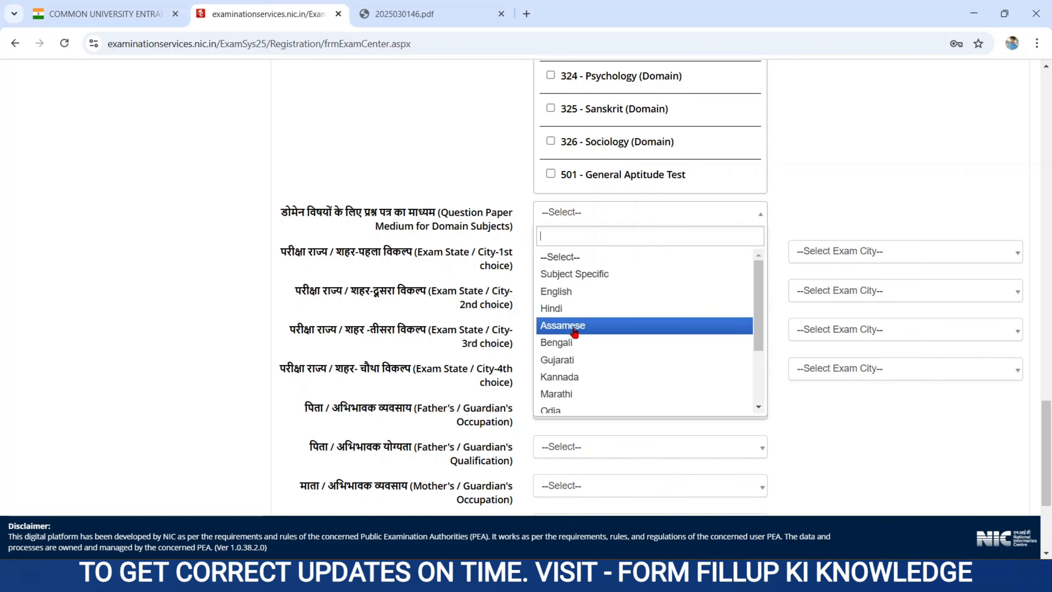
click(565, 312)
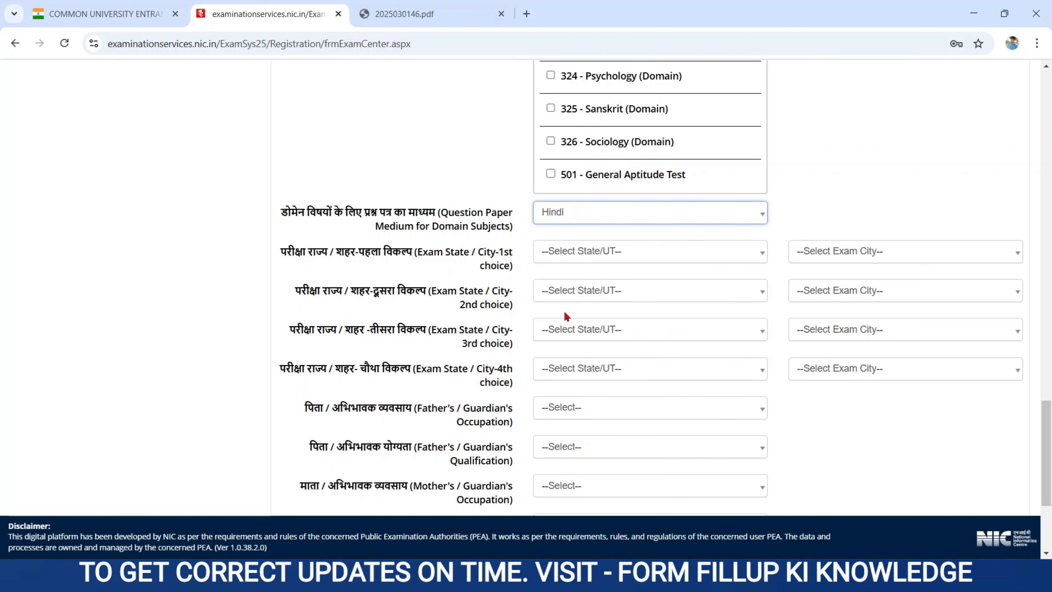
drag(282, 253, 506, 263)
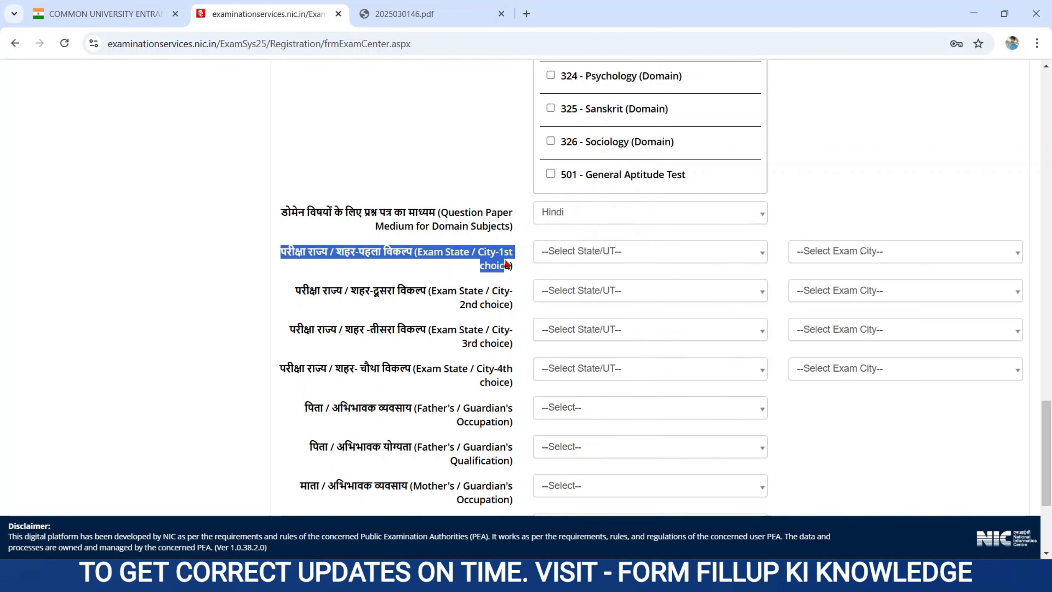
Set the 1st exam city choice to BIHAR, MUZAFFARPUR
click(581, 252)
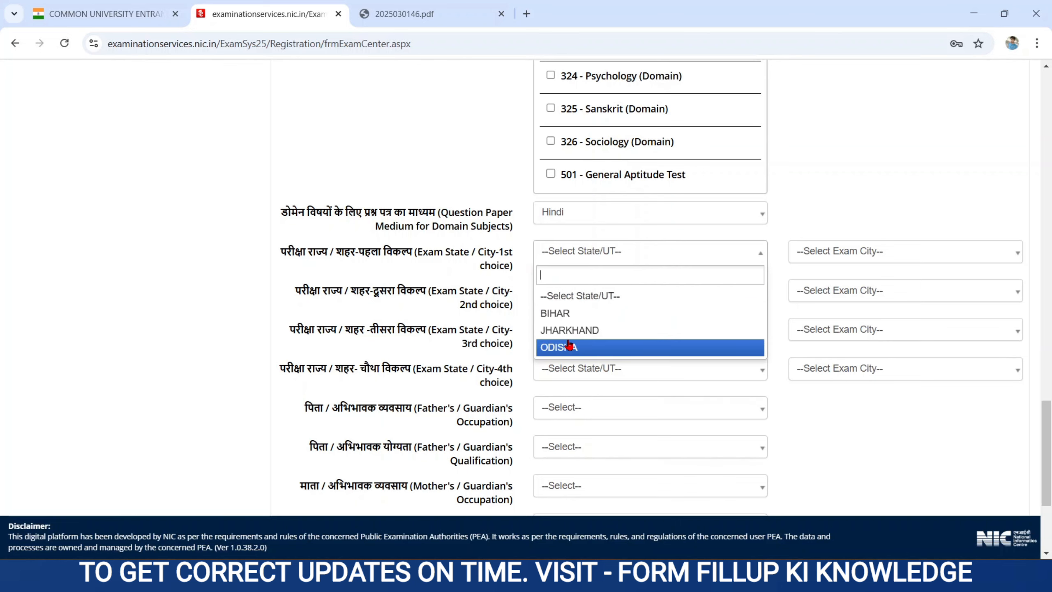
click(562, 314)
click(806, 253)
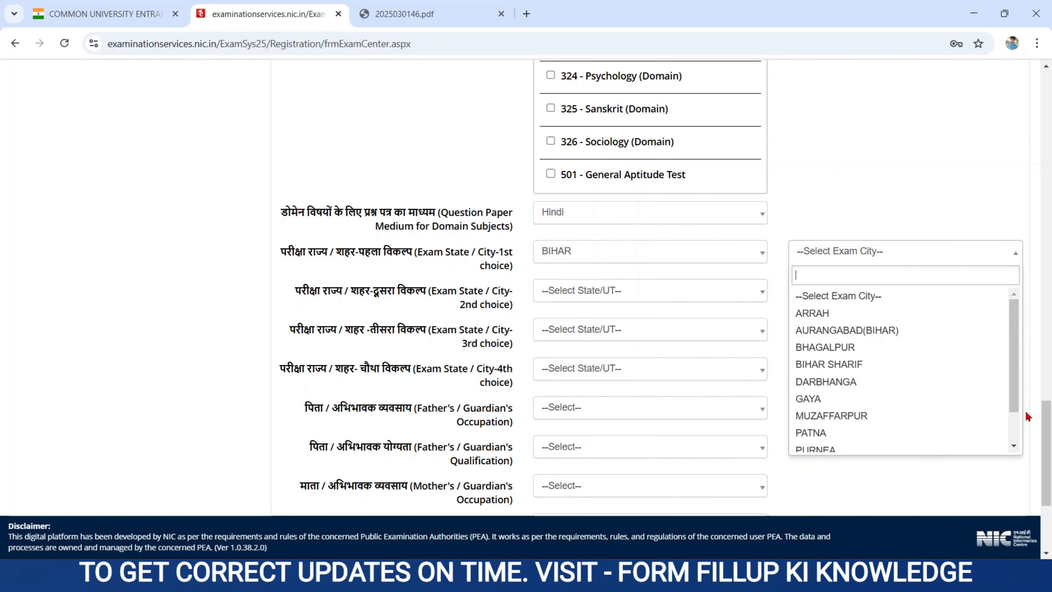
click(1017, 440)
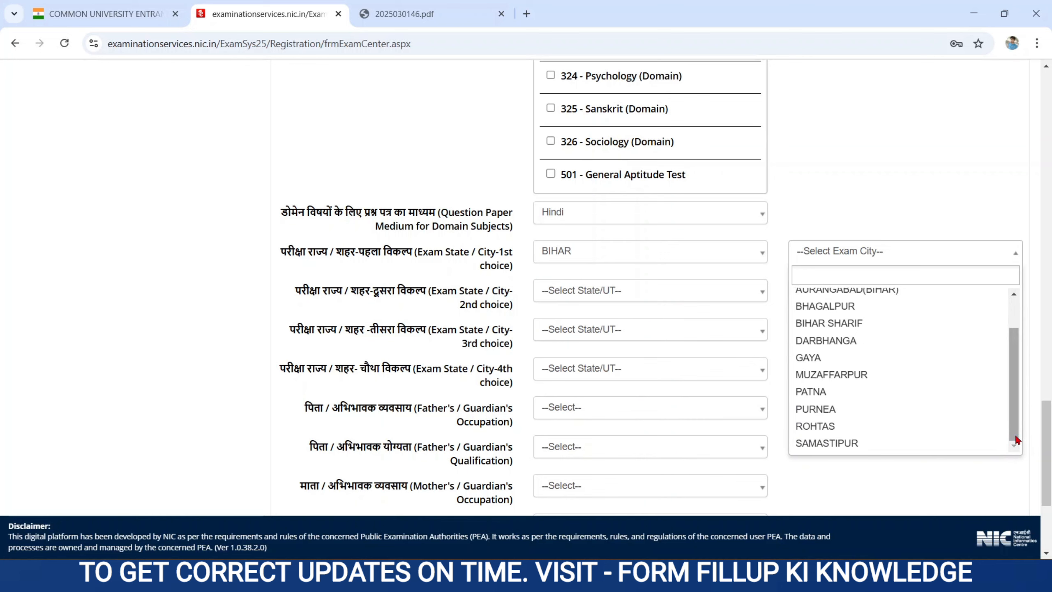
click(871, 375)
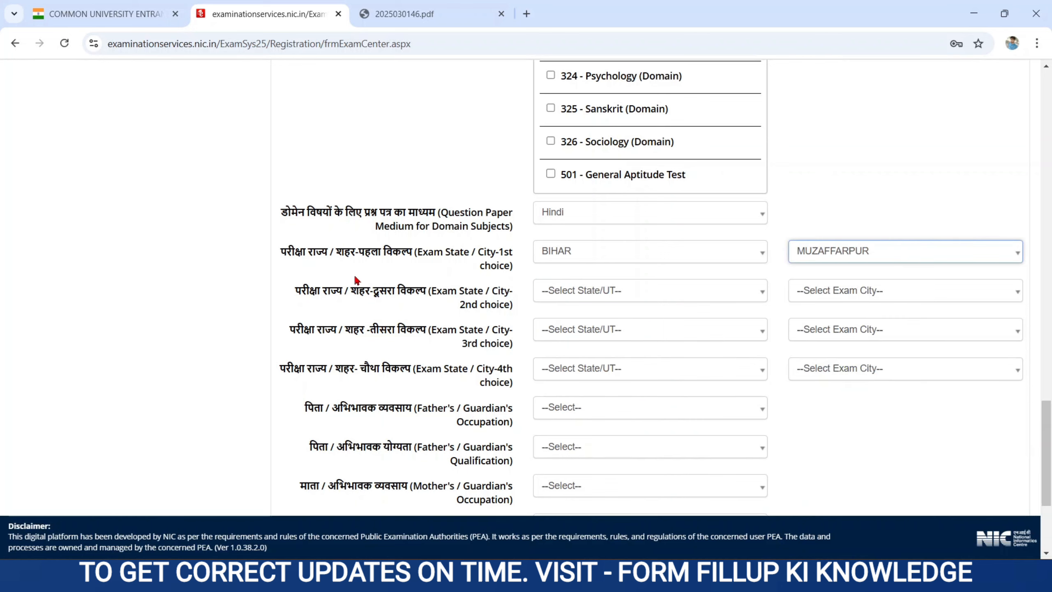
Select BIHAR as the state for the 2nd and 3rd exam city choices
click(301, 290)
drag(301, 292, 489, 299)
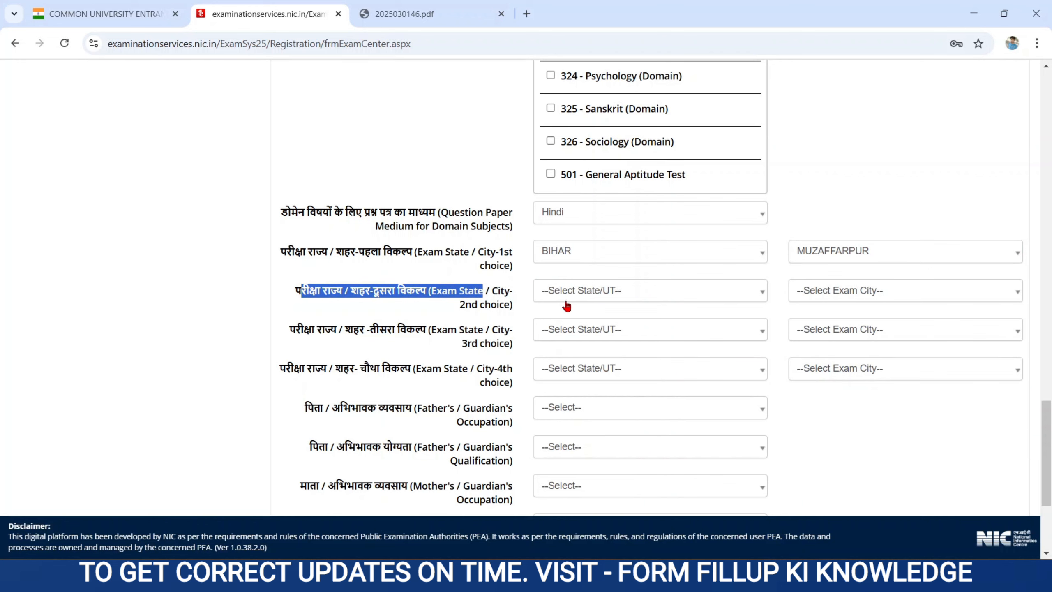
click(567, 299)
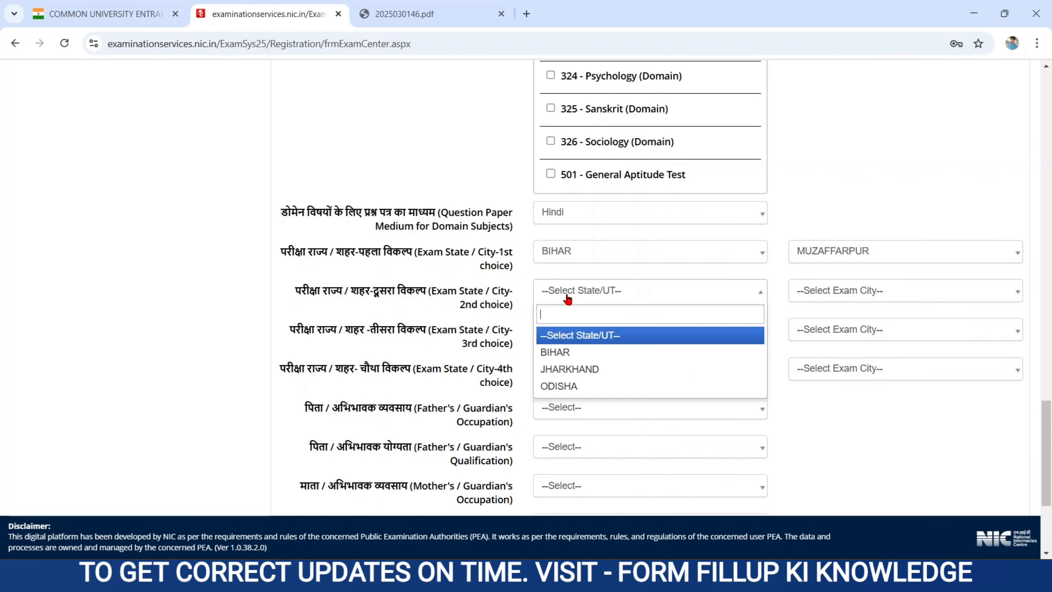
click(560, 352)
drag(295, 334, 556, 340)
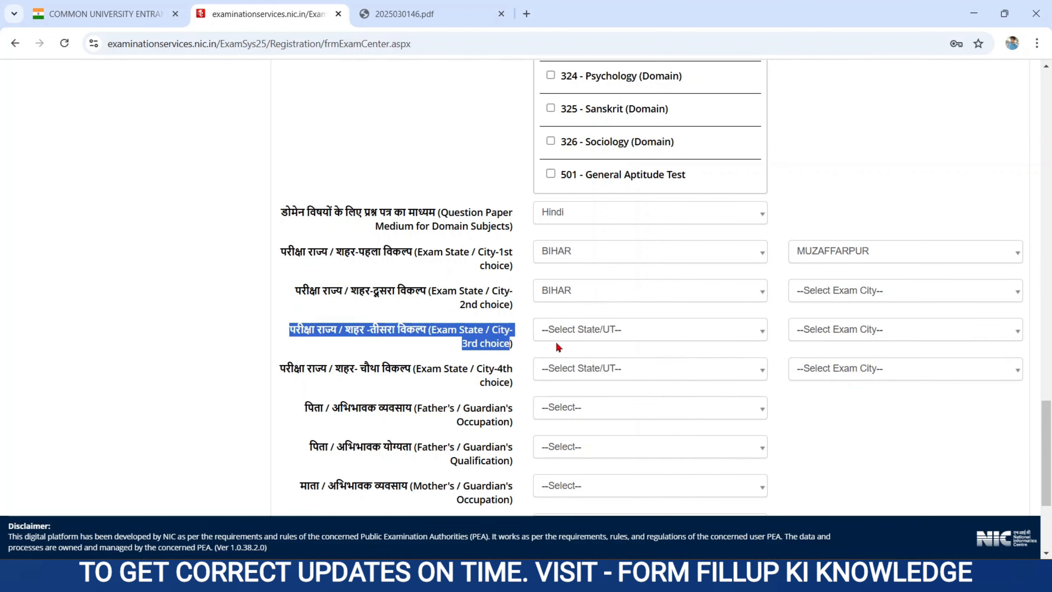
click(555, 339)
click(574, 391)
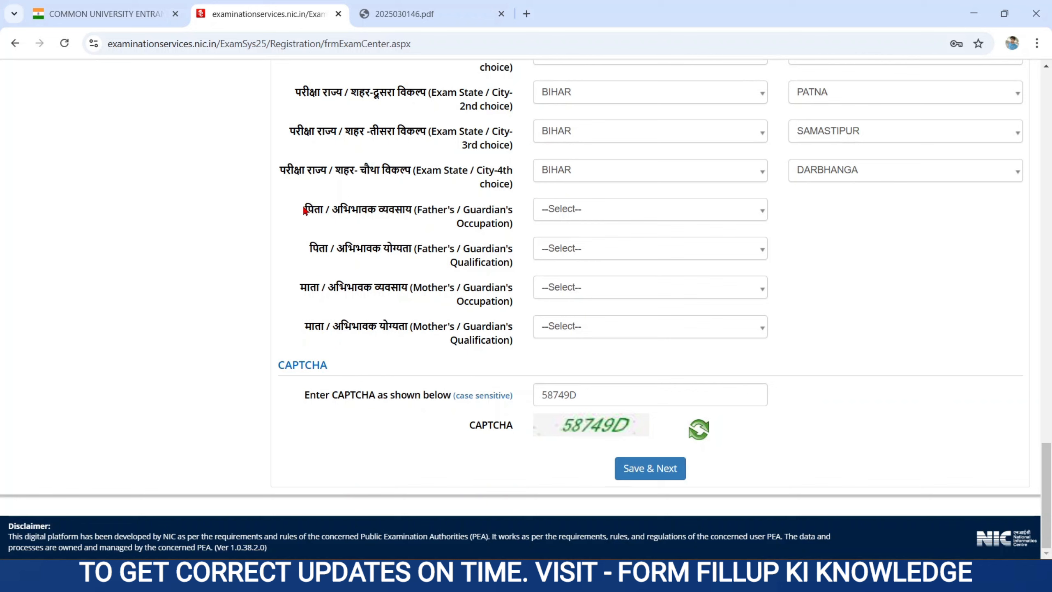
Set the father's occupation to AGRICULTURE and qualification to MATRICULATE
drag(305, 211, 568, 214)
click(567, 214)
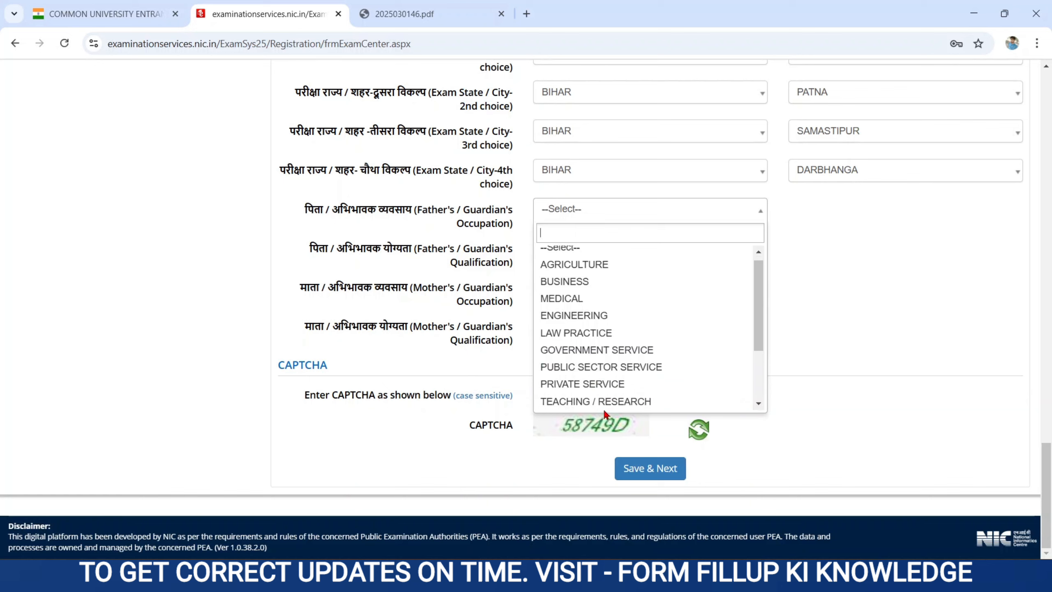
click(756, 390)
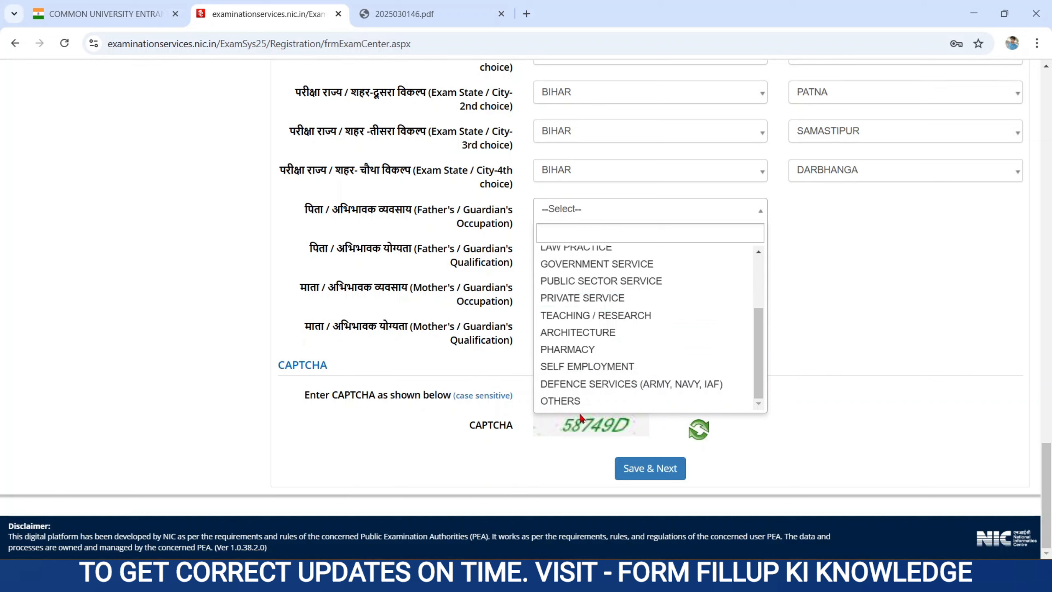
scroll(757, 275, up, 3)
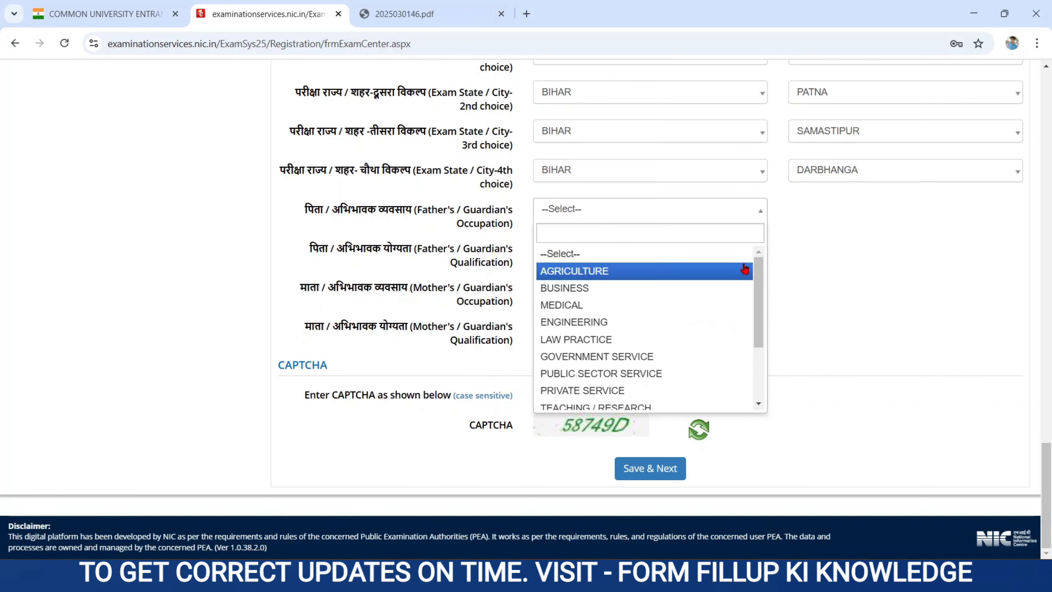
click(680, 266)
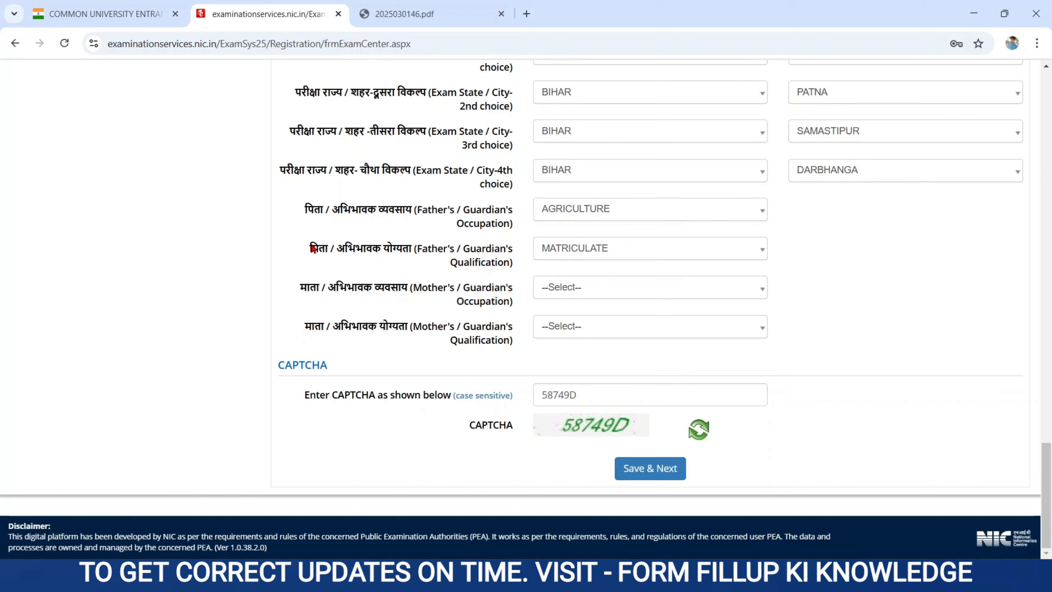
drag(313, 249, 504, 264)
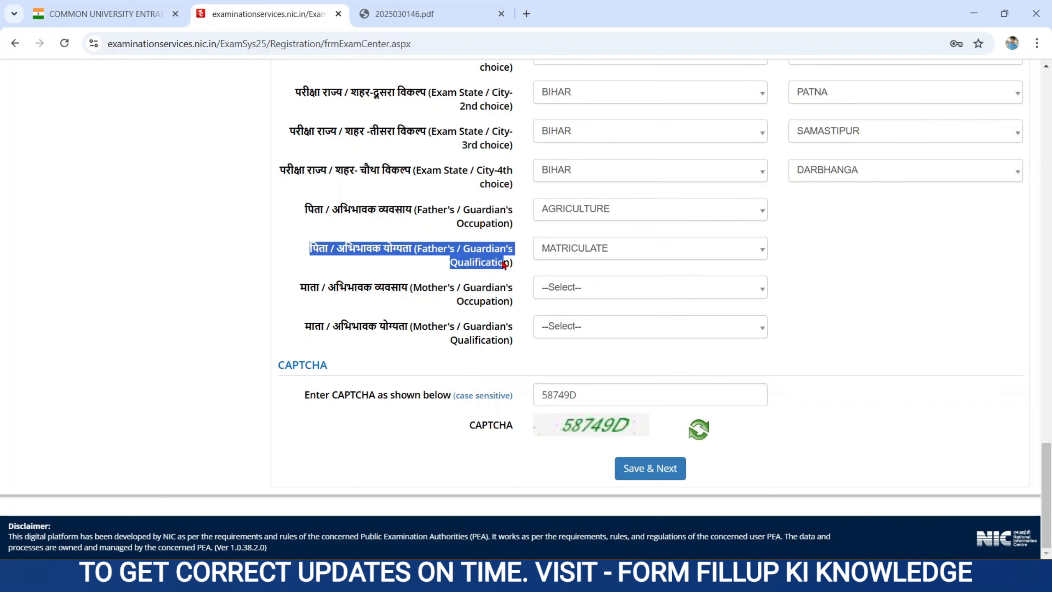
click(575, 257)
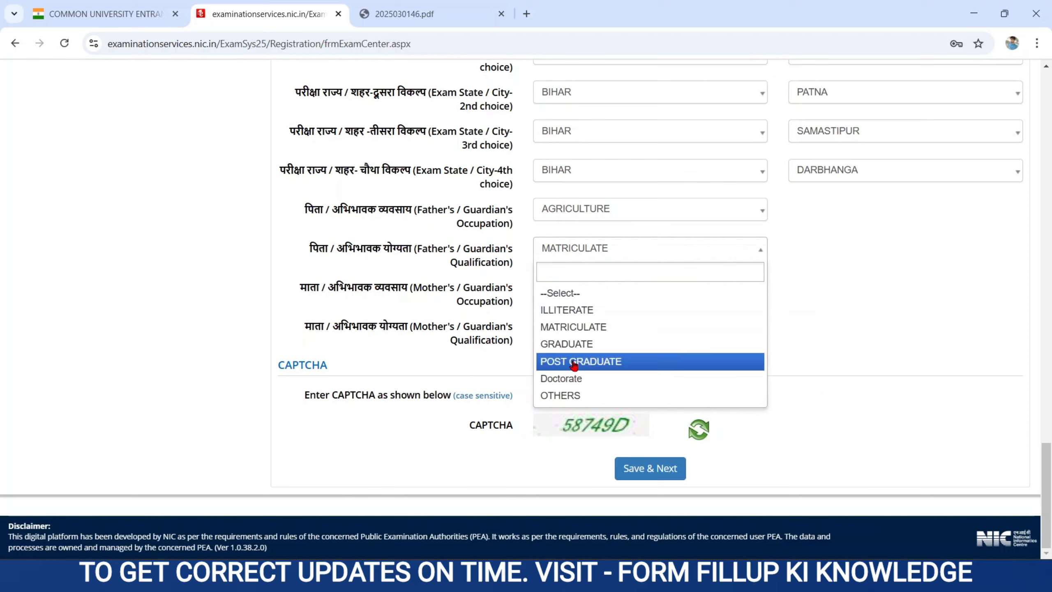
click(569, 327)
Set the mother's occupation to OTHERS (INCLUDING HOUSE WIFE) and qualification to ILLITERATE
drag(300, 290, 475, 302)
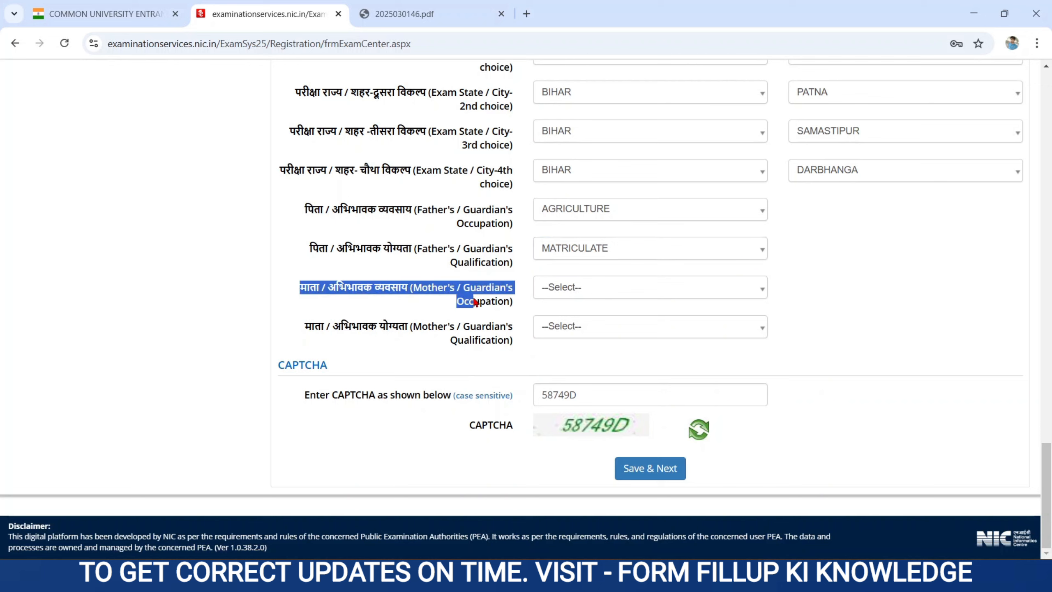
click(560, 297)
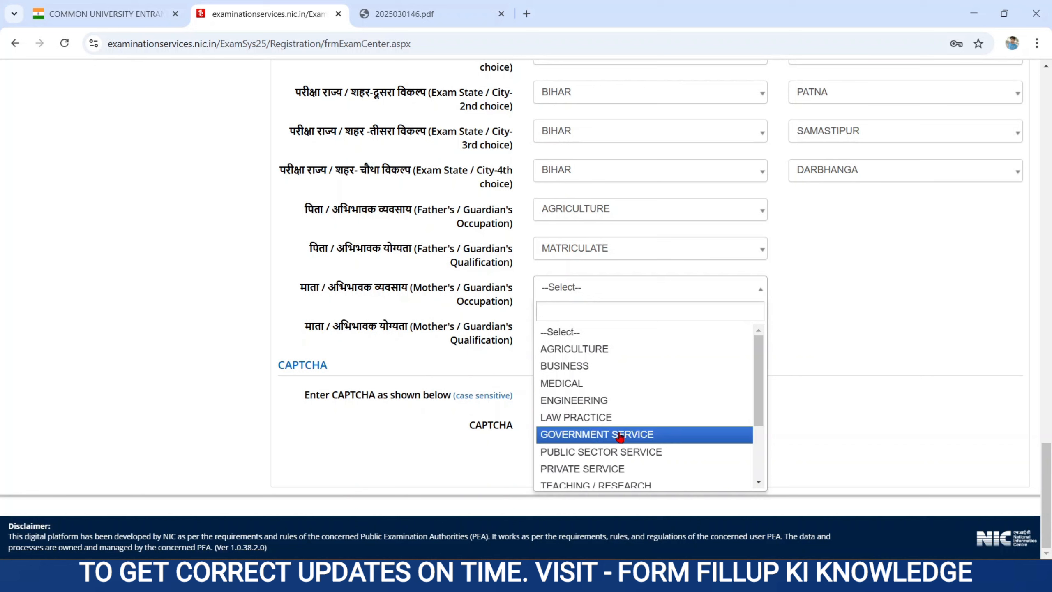
scroll(760, 477, down, 3)
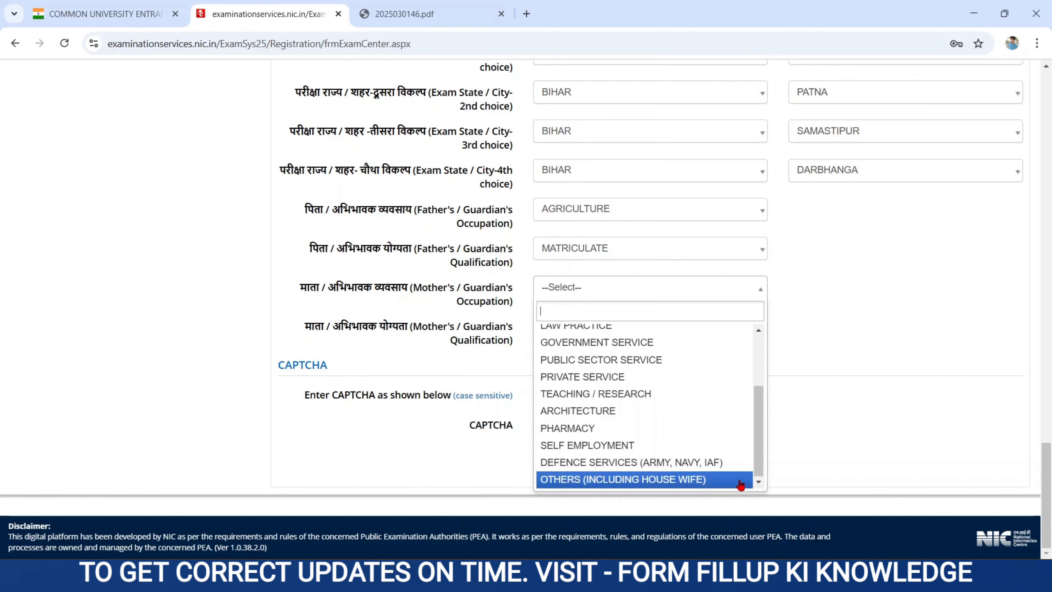
click(706, 481)
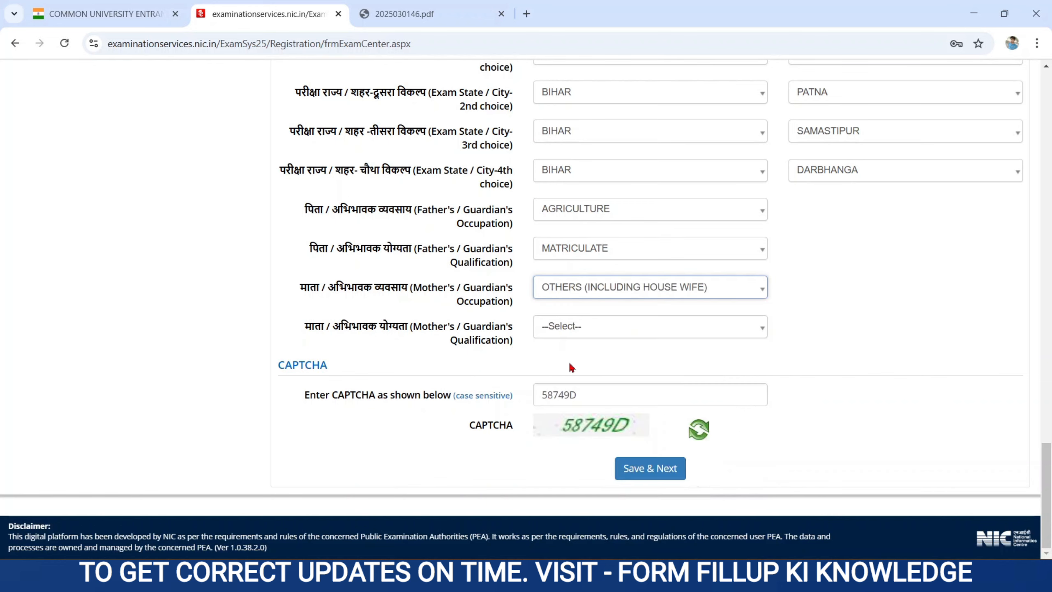
drag(306, 334, 520, 347)
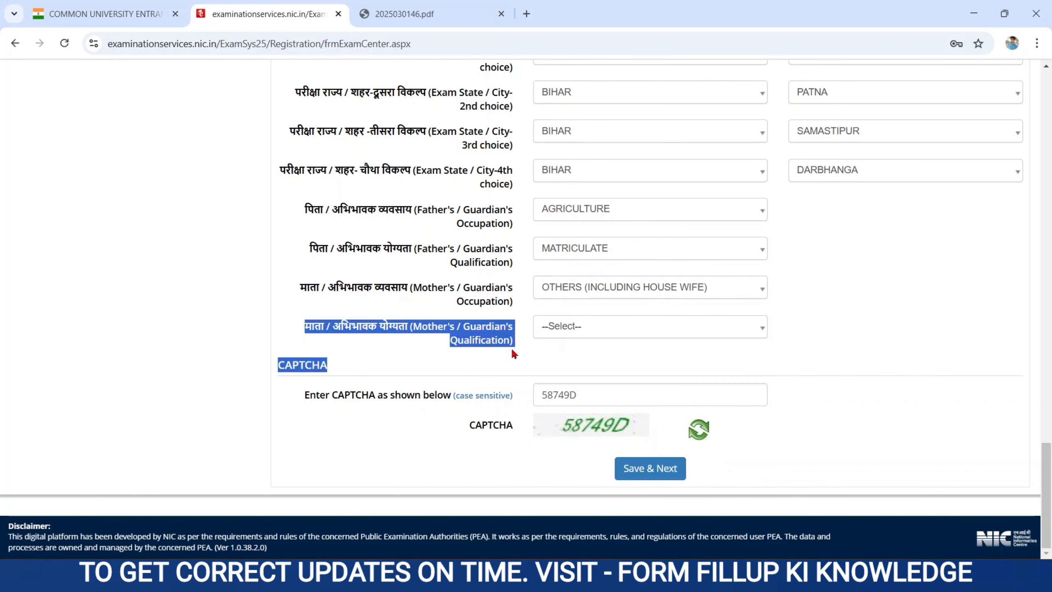
click(592, 333)
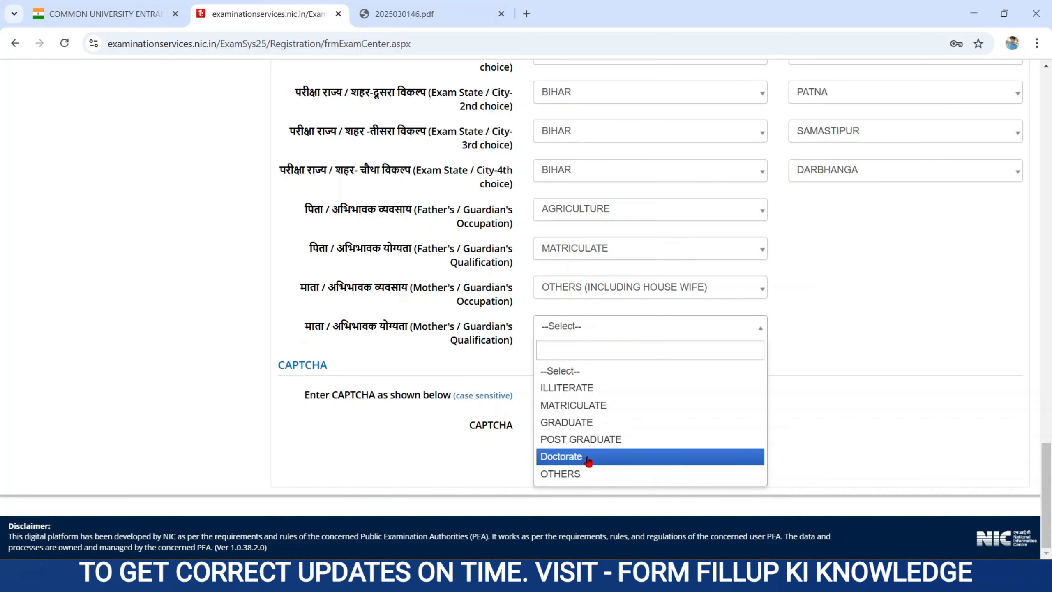
click(575, 389)
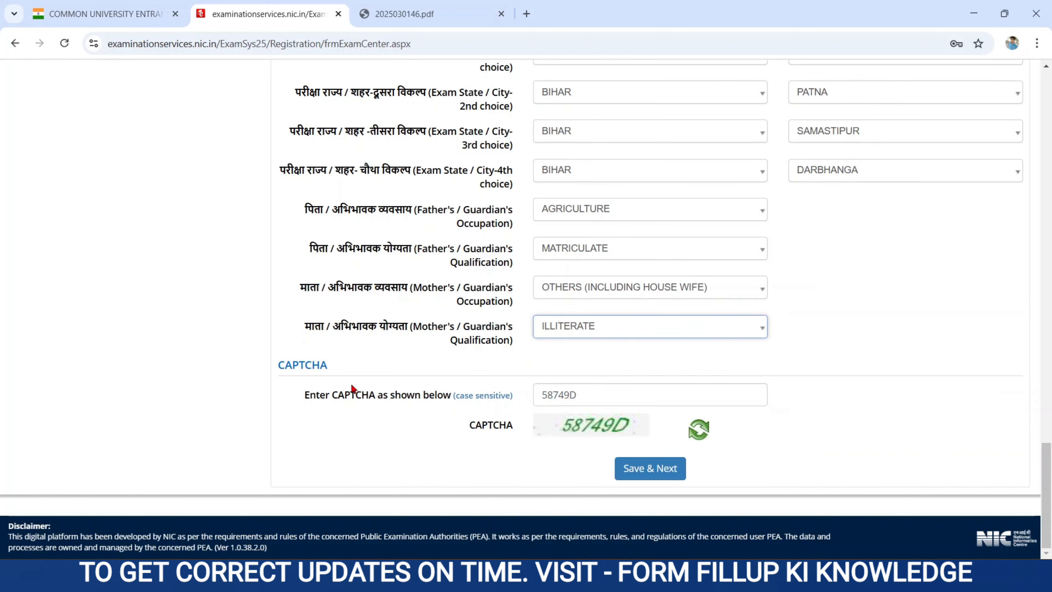
drag(297, 394, 453, 397)
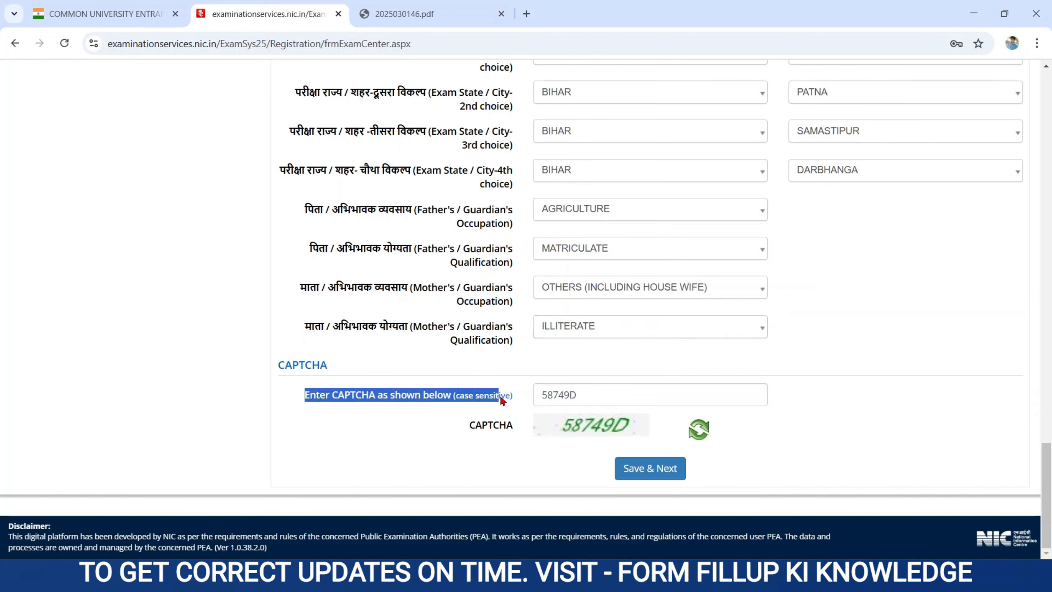
Save the exam-centre and parent details with Save & Next and answer Yes to the confirmation
click(642, 473)
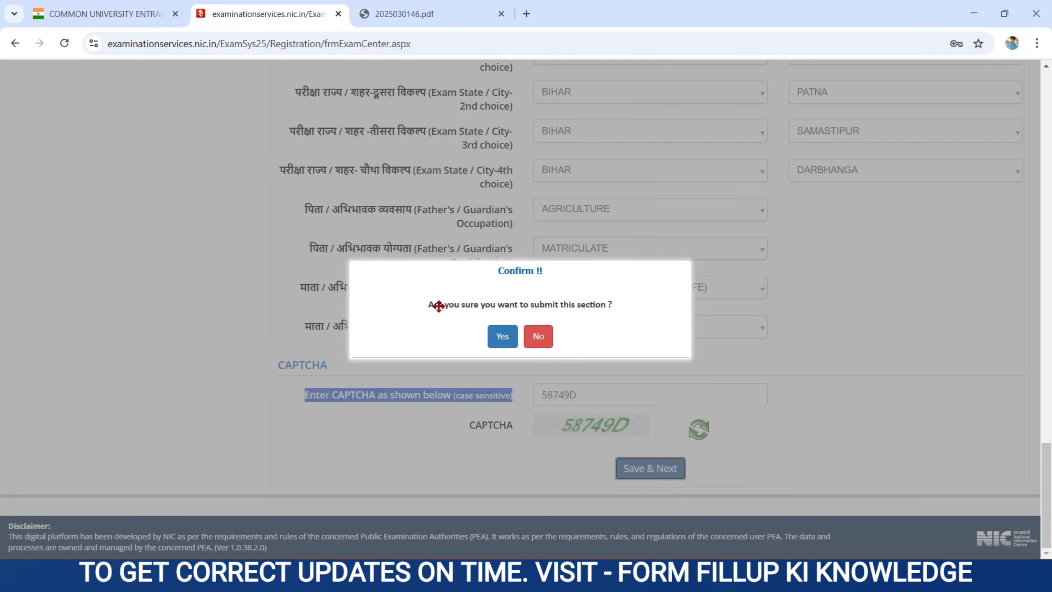
drag(429, 304, 633, 307)
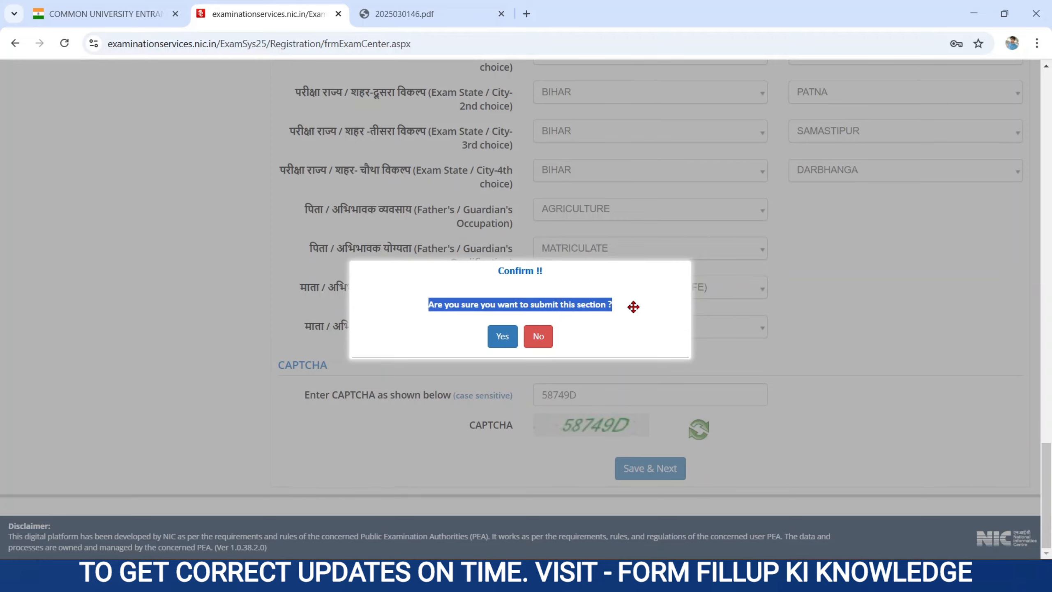
click(508, 341)
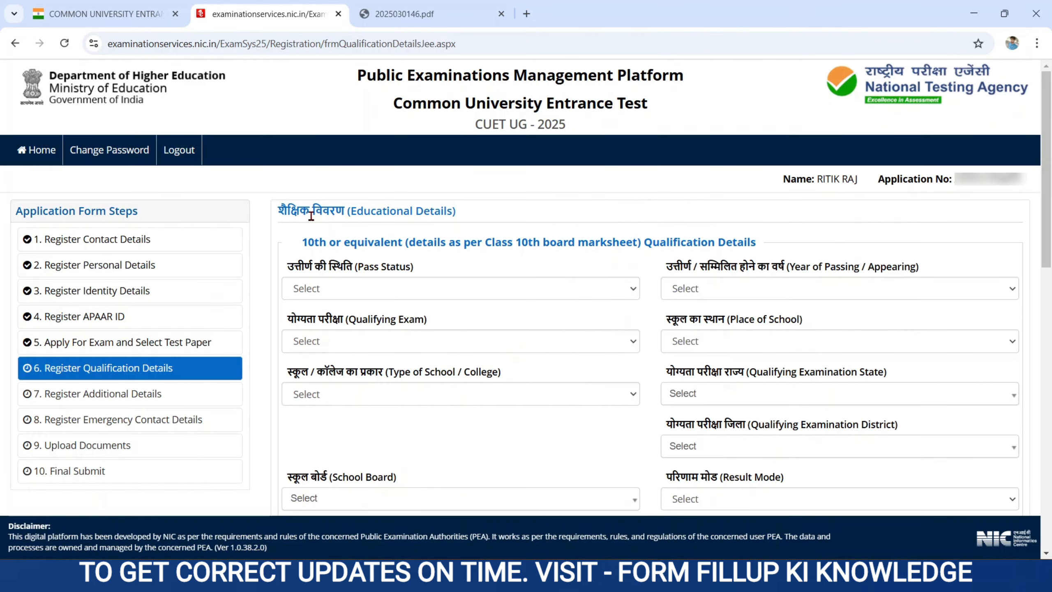
Set the 10th pass status to Passed with 2017 as the year of passing
drag(279, 208, 452, 214)
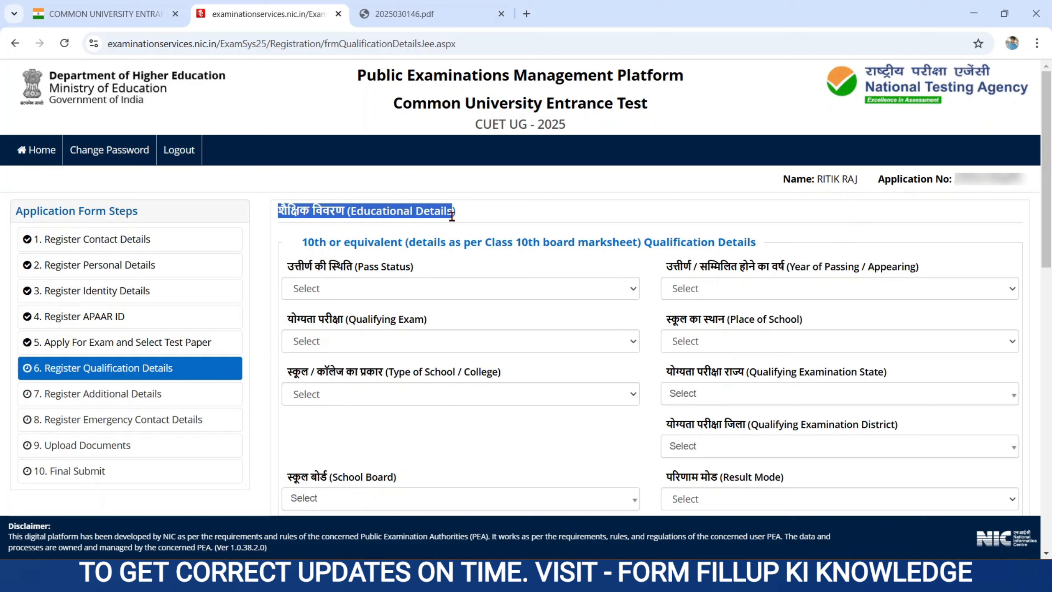
drag(300, 242, 575, 242)
drag(290, 266, 414, 267)
click(399, 290)
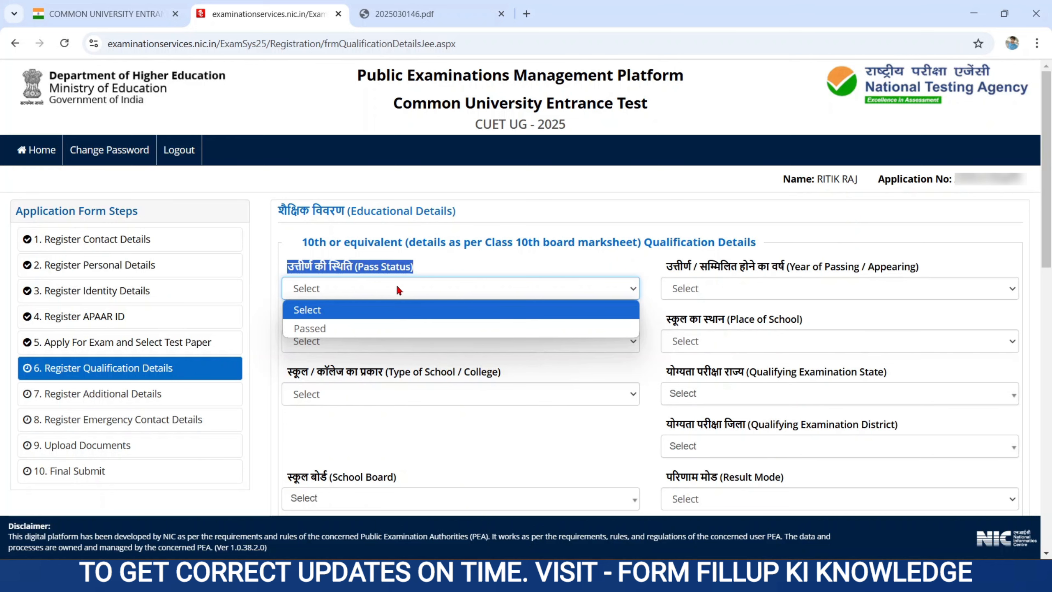
click(336, 329)
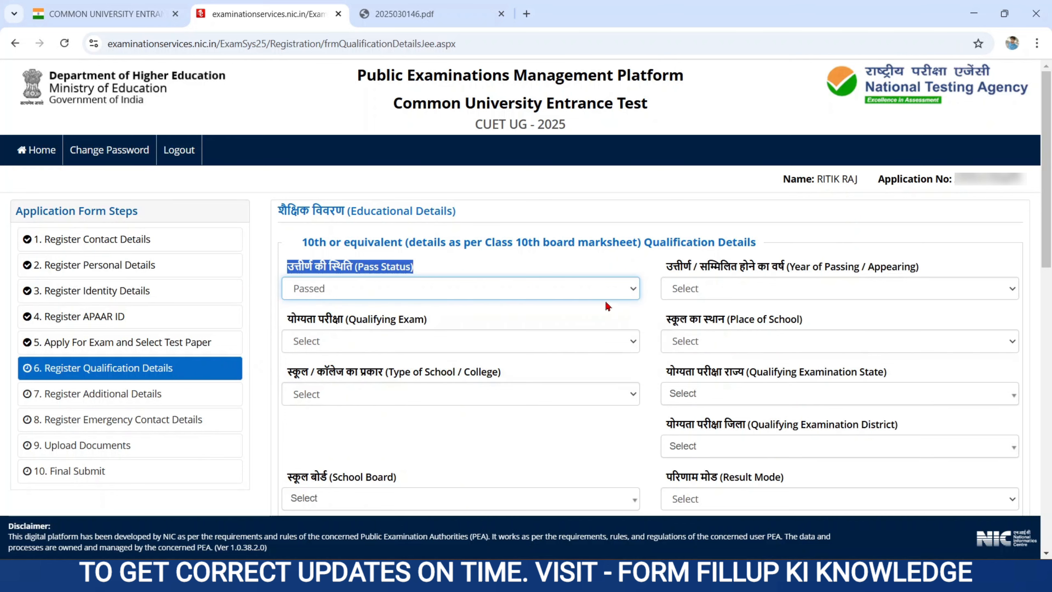
drag(667, 266, 789, 274)
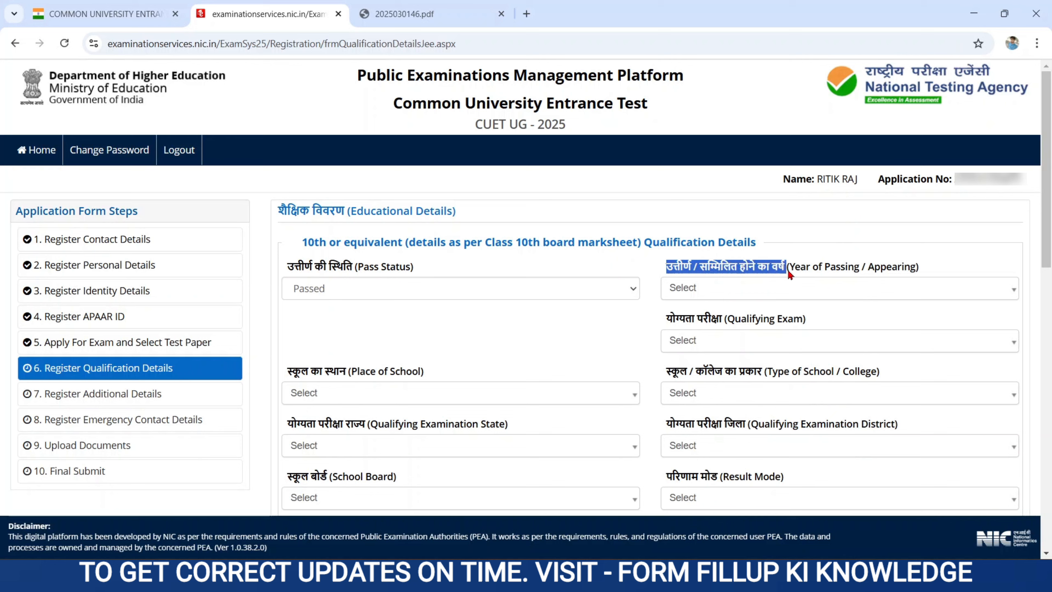
click(782, 289)
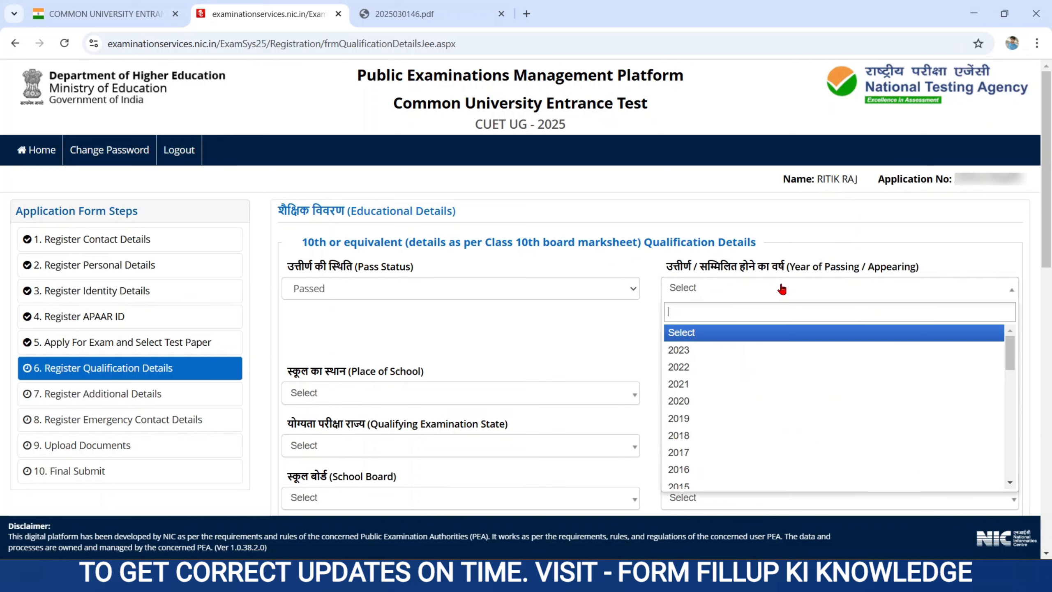
click(695, 452)
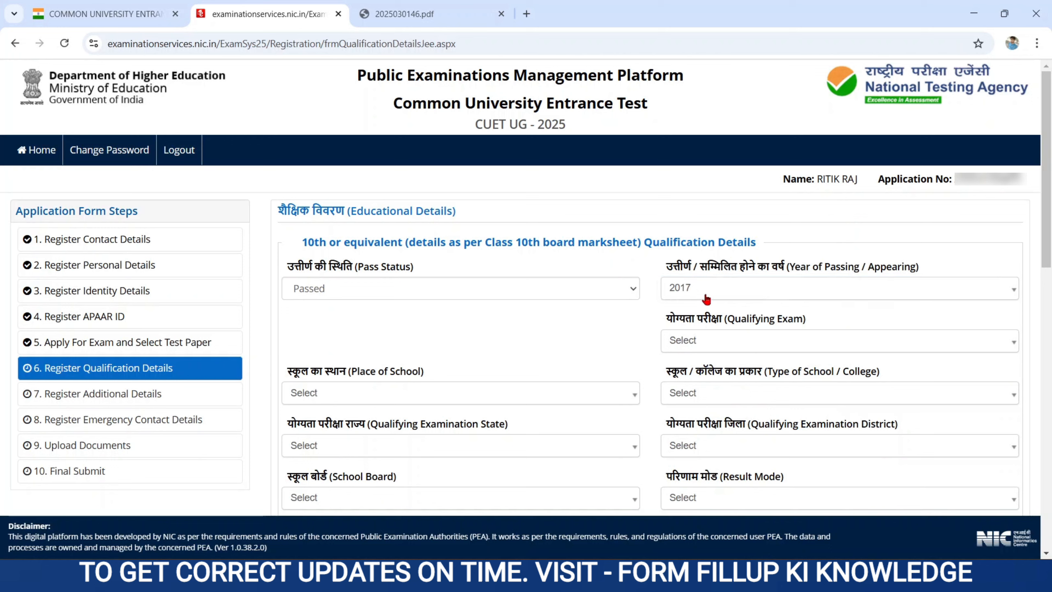
Choose 10th or Equivalent as qualifying exam, Urban place and Government School type
drag(667, 319, 846, 319)
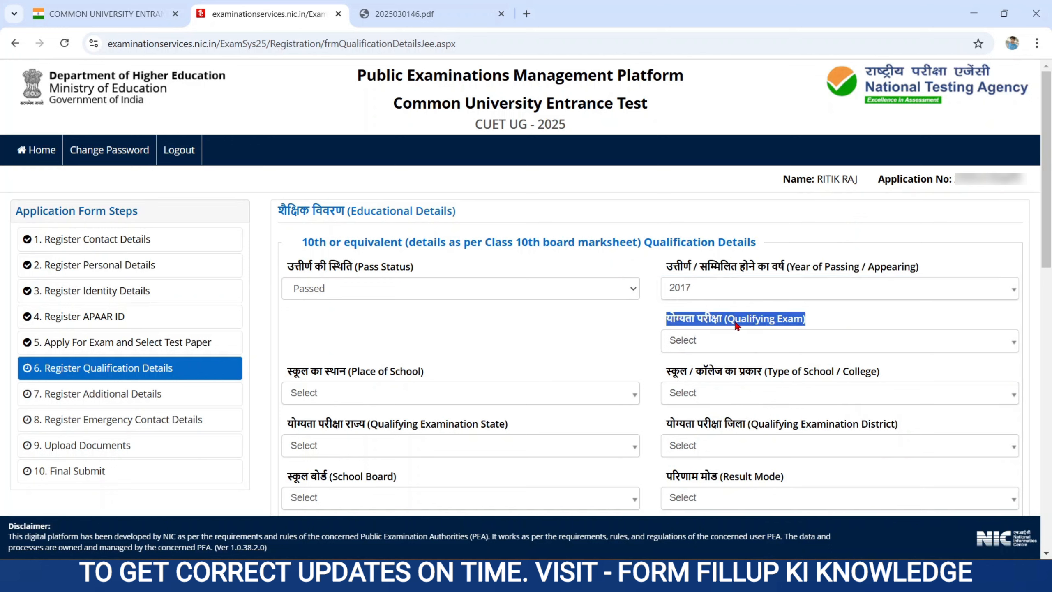
click(716, 340)
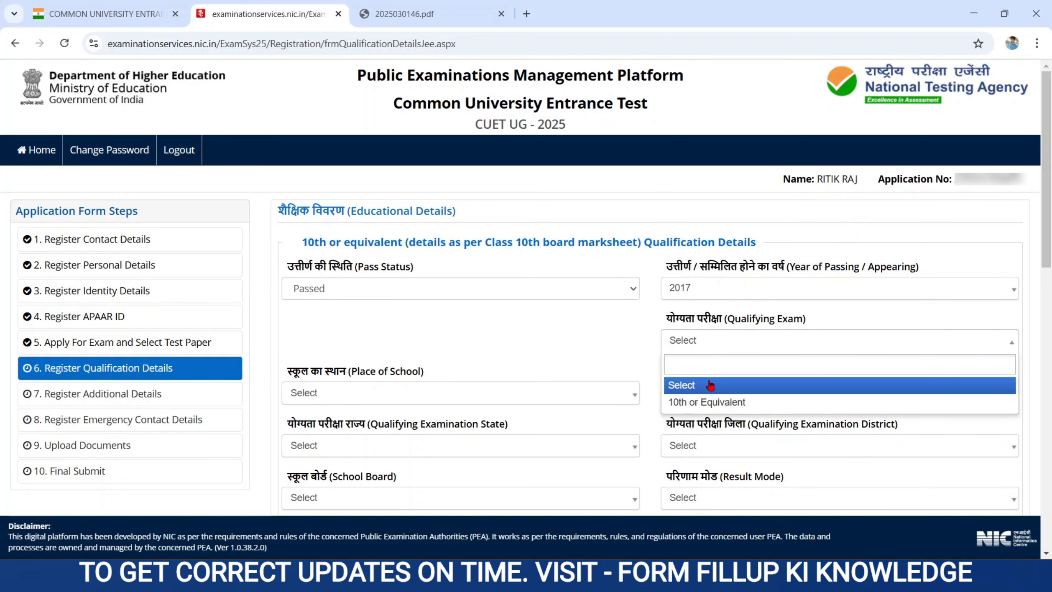
click(697, 406)
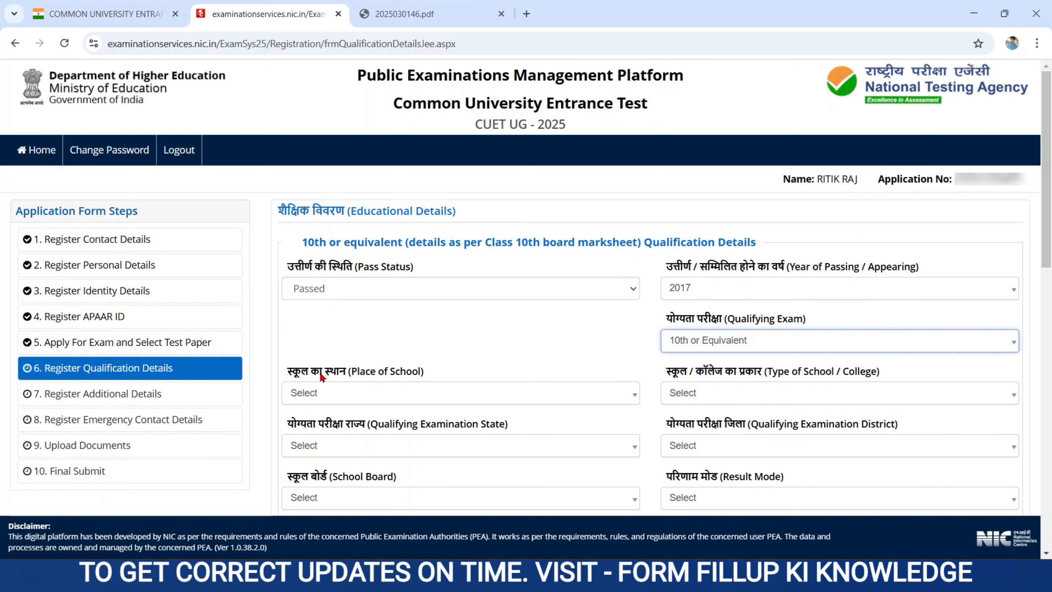
drag(282, 376, 424, 378)
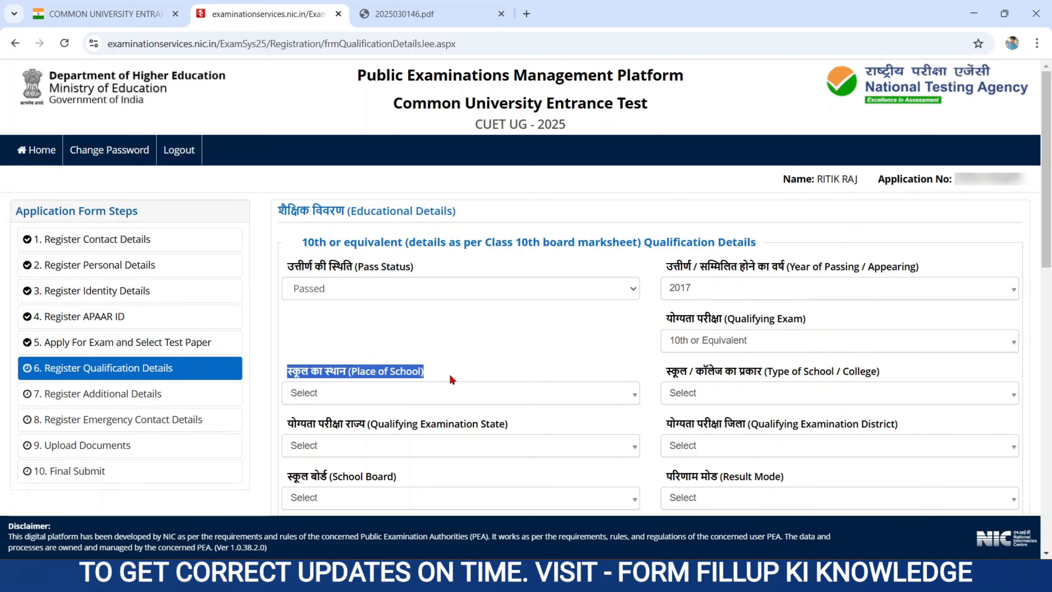
click(366, 394)
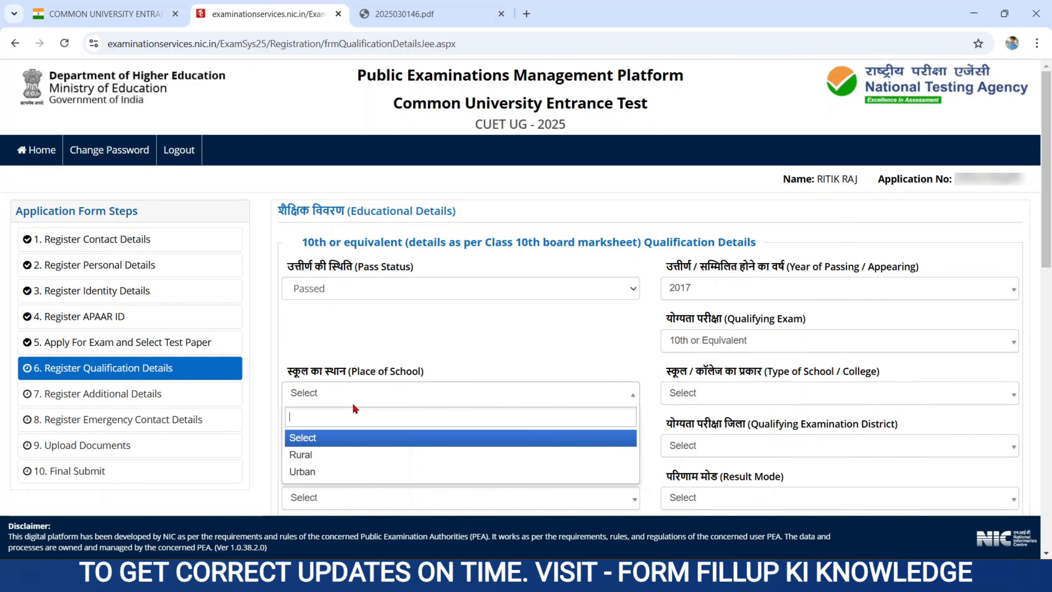
click(310, 469)
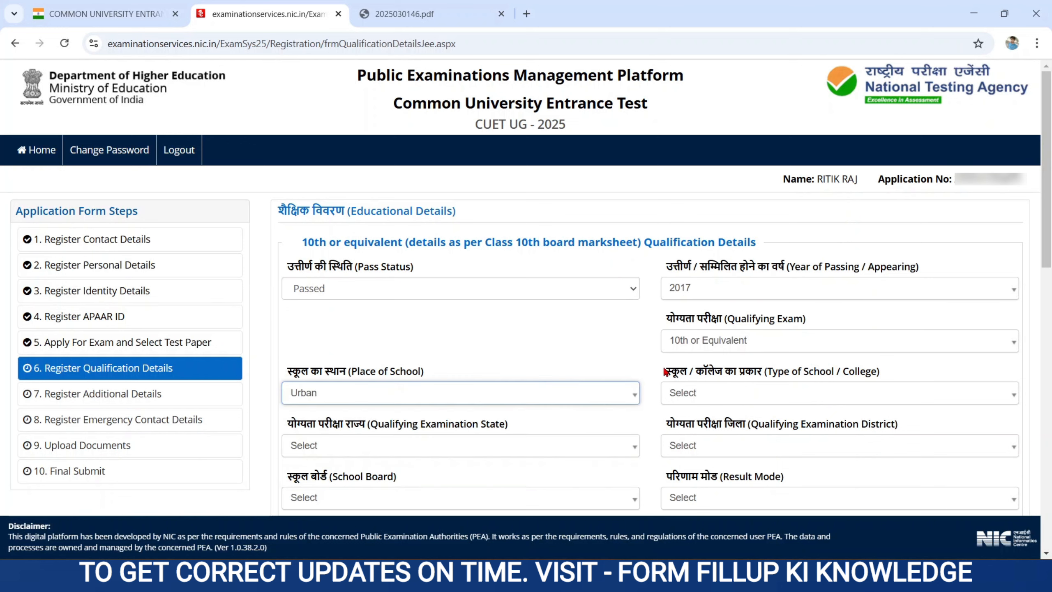
drag(664, 368, 931, 373)
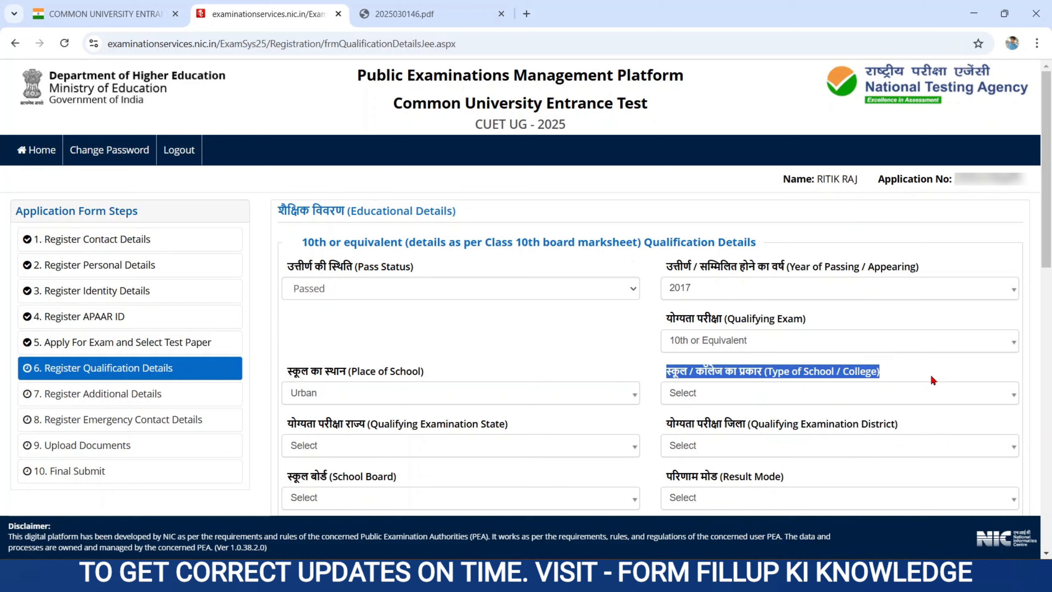
click(754, 397)
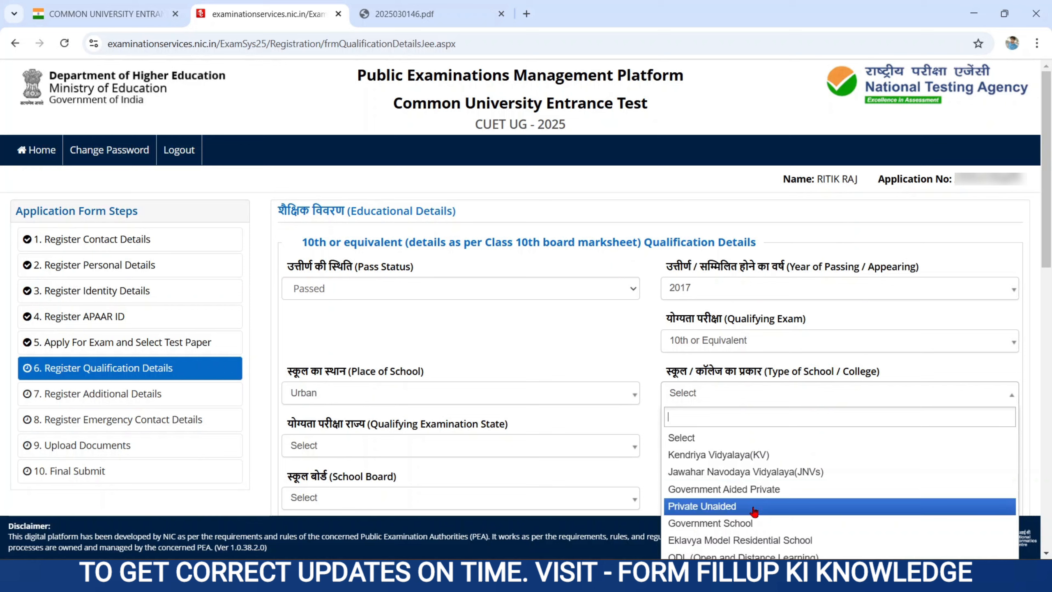
click(754, 523)
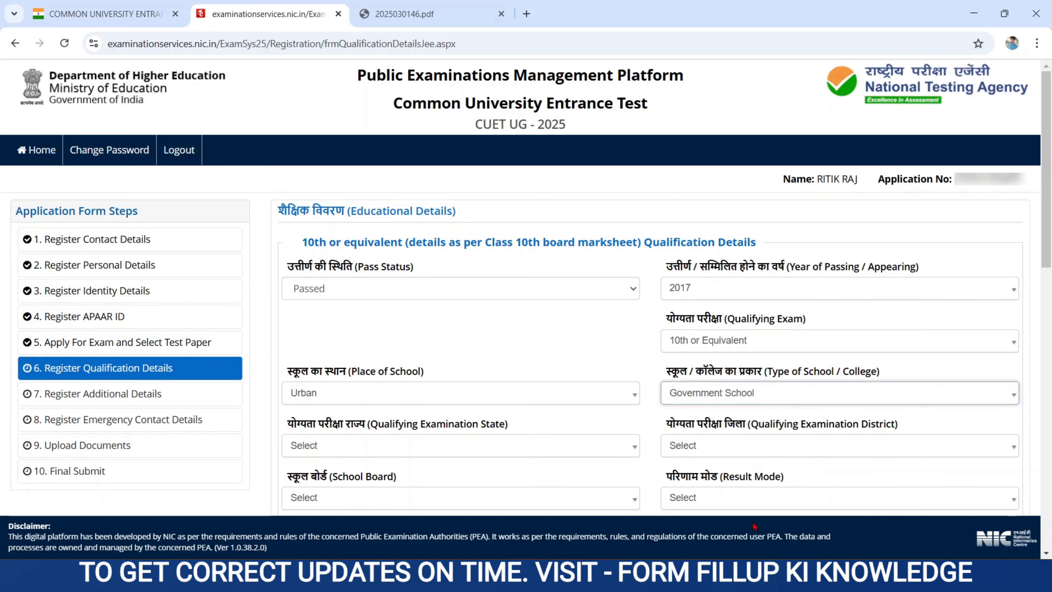
click(282, 429)
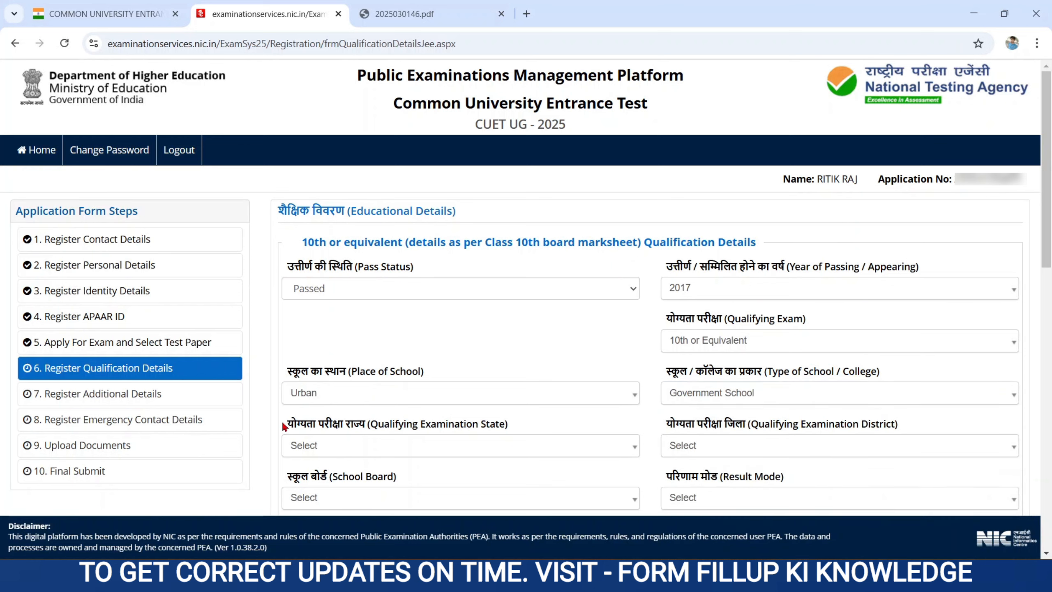
drag(285, 427, 484, 425)
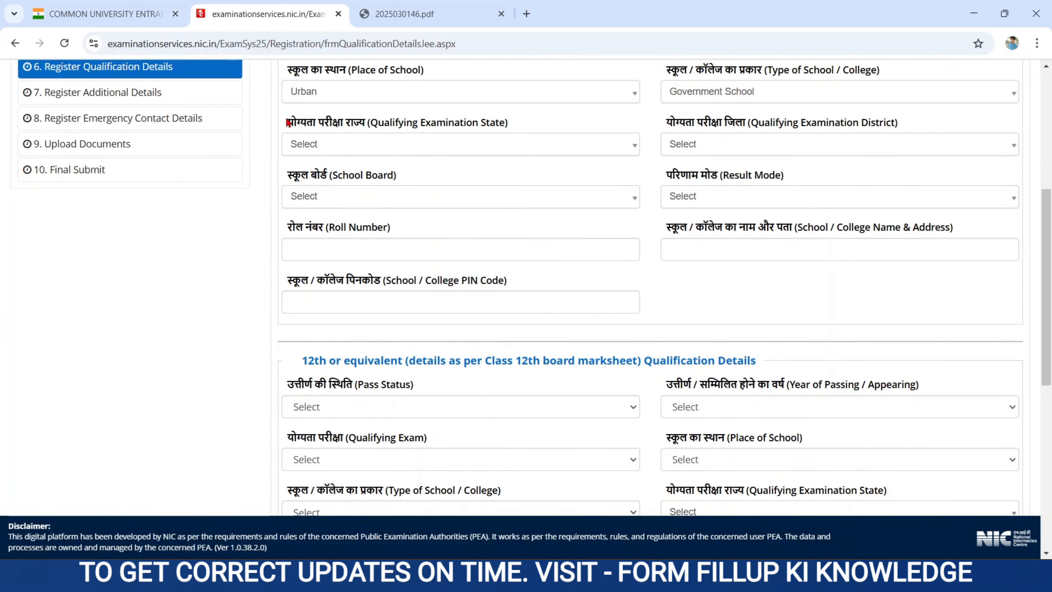
Choose BIHAR as the 10th qualifying state and BIHAR SCHOOL EXAMINATION BOARD, leaving district empty
drag(287, 123, 550, 132)
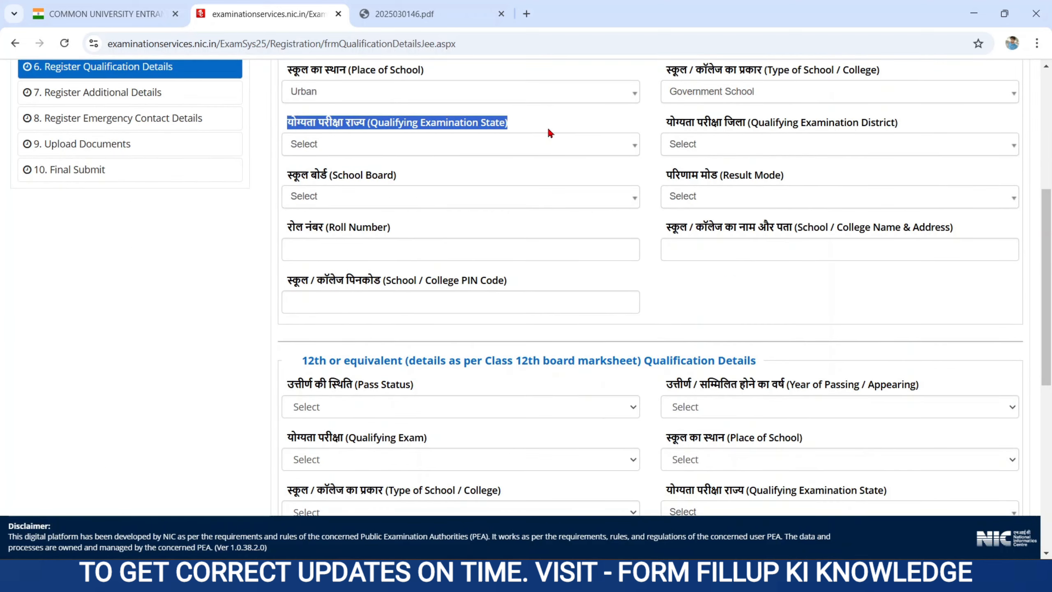
click(429, 147)
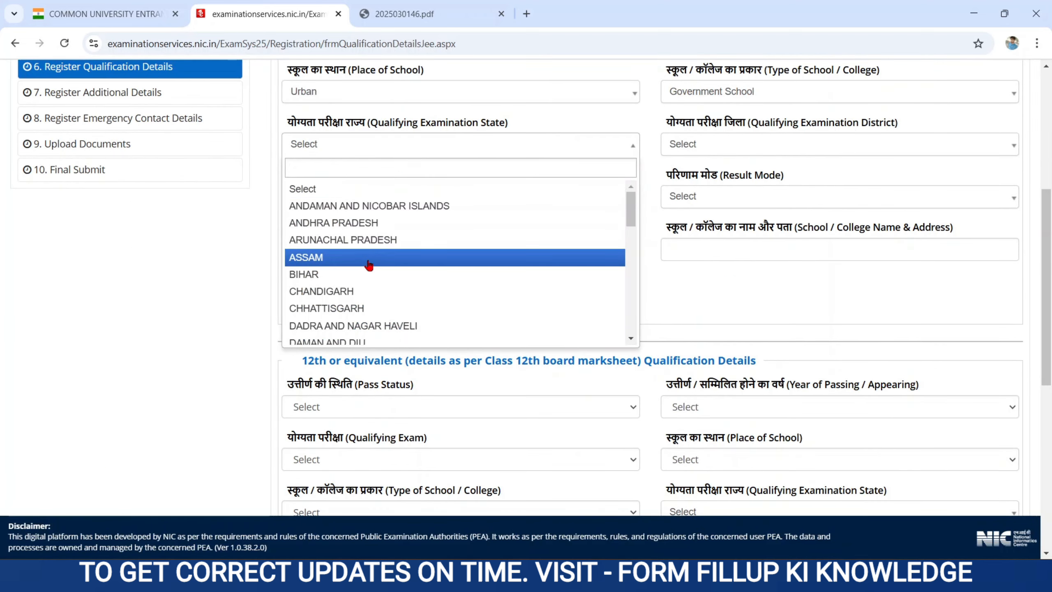
click(357, 274)
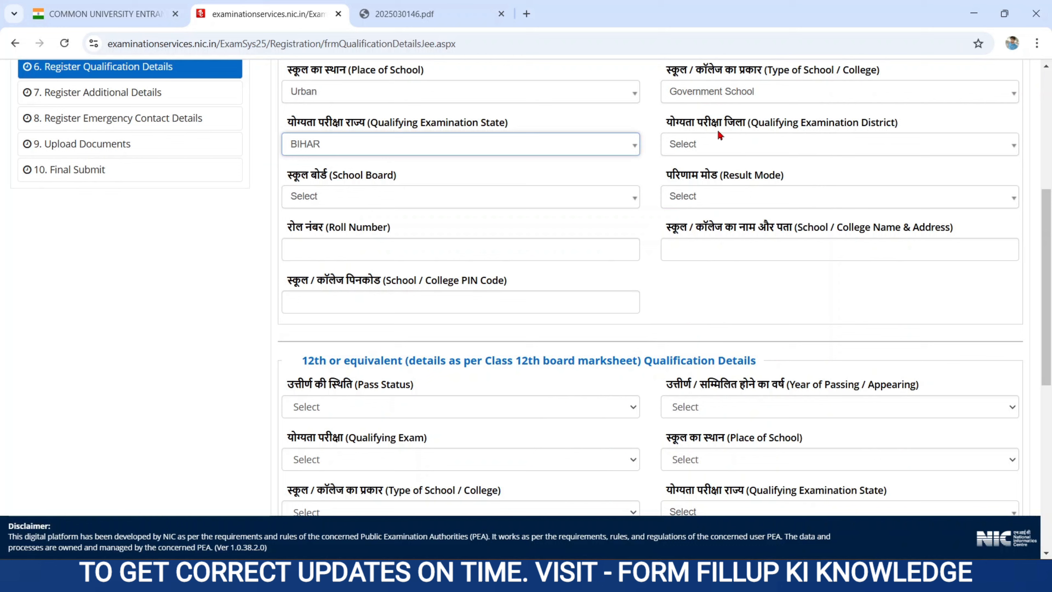
drag(667, 123, 896, 127)
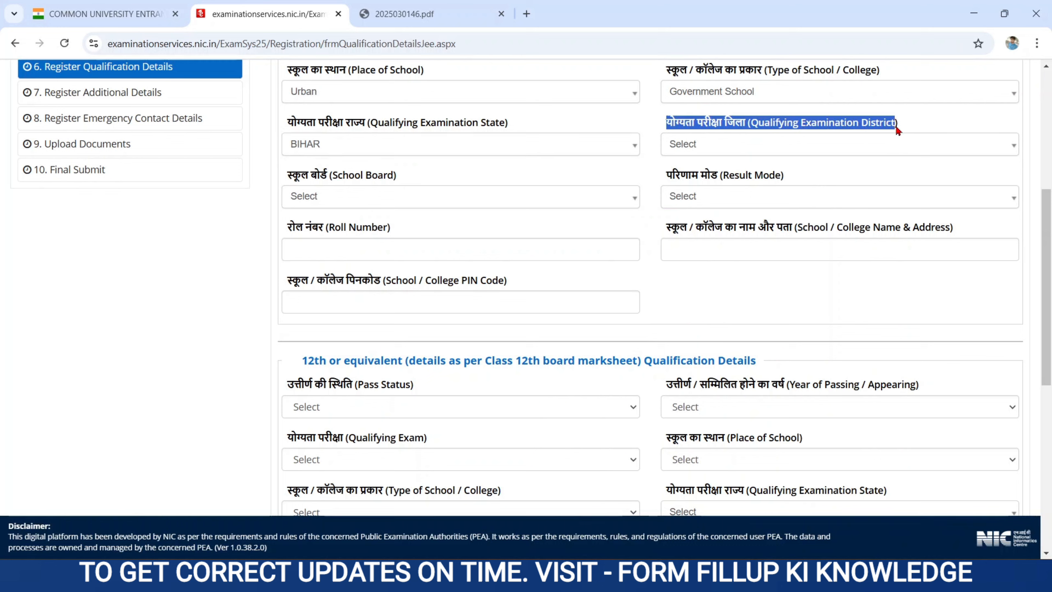
click(797, 151)
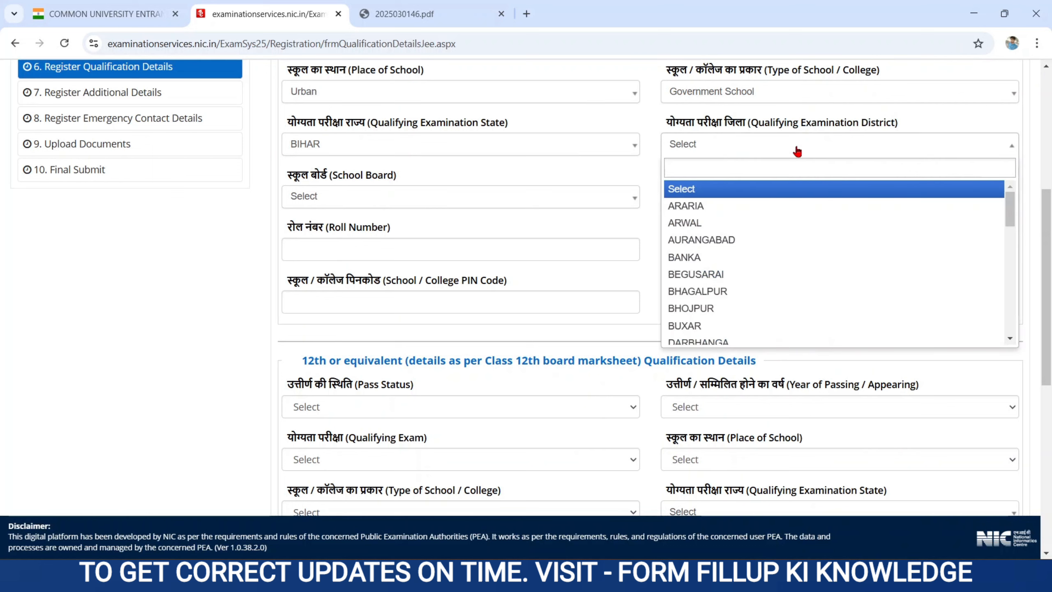
click(798, 151)
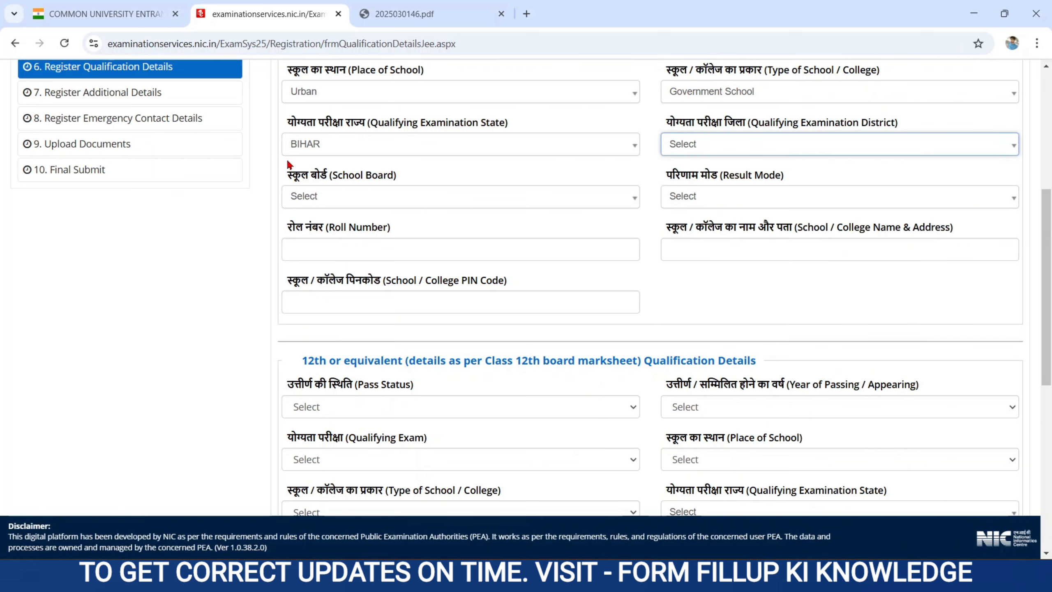
drag(290, 176, 399, 184)
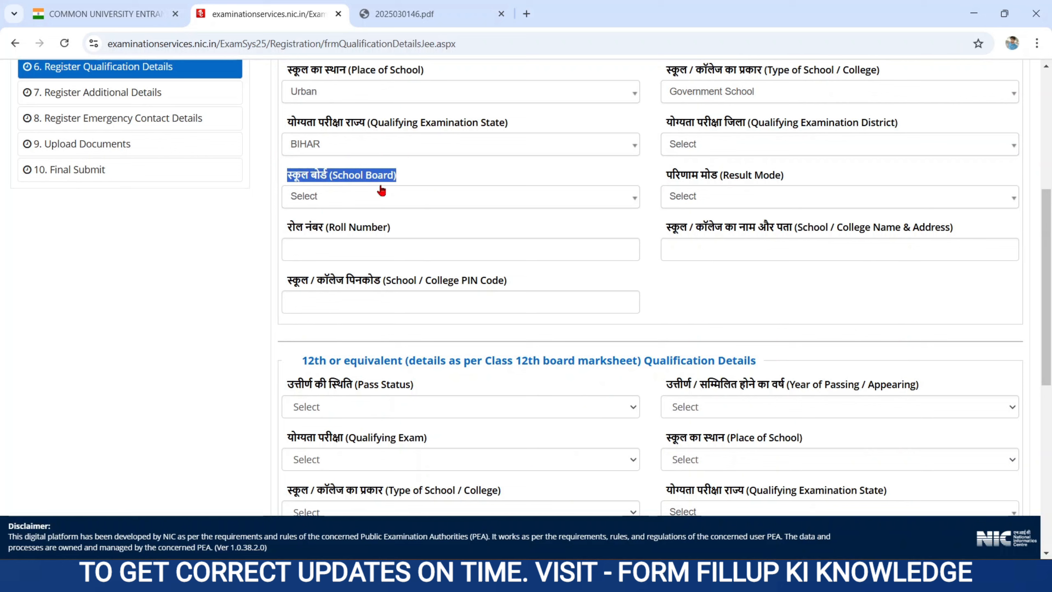
click(369, 197)
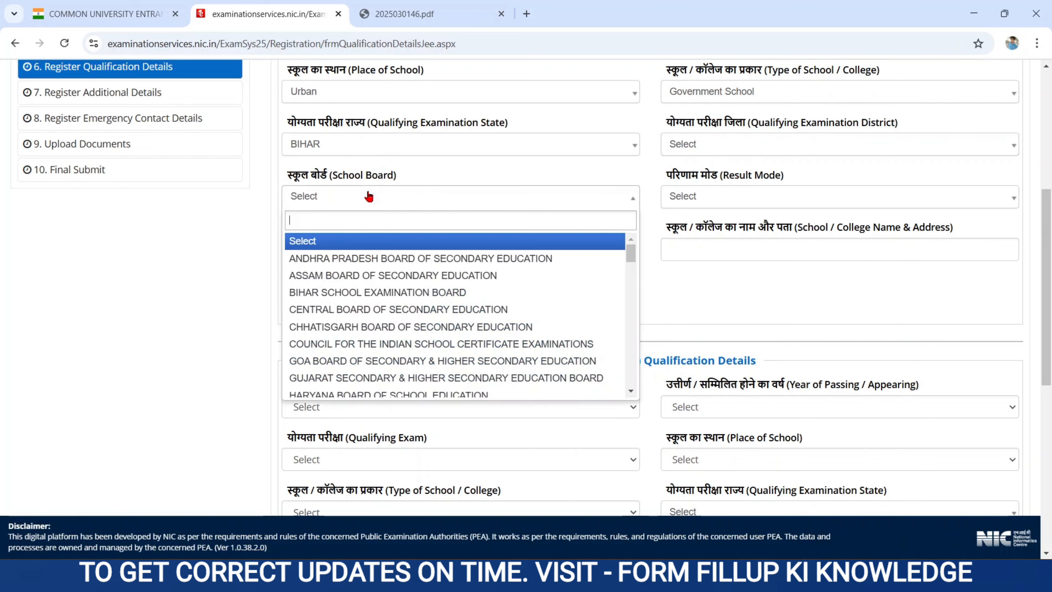
click(410, 294)
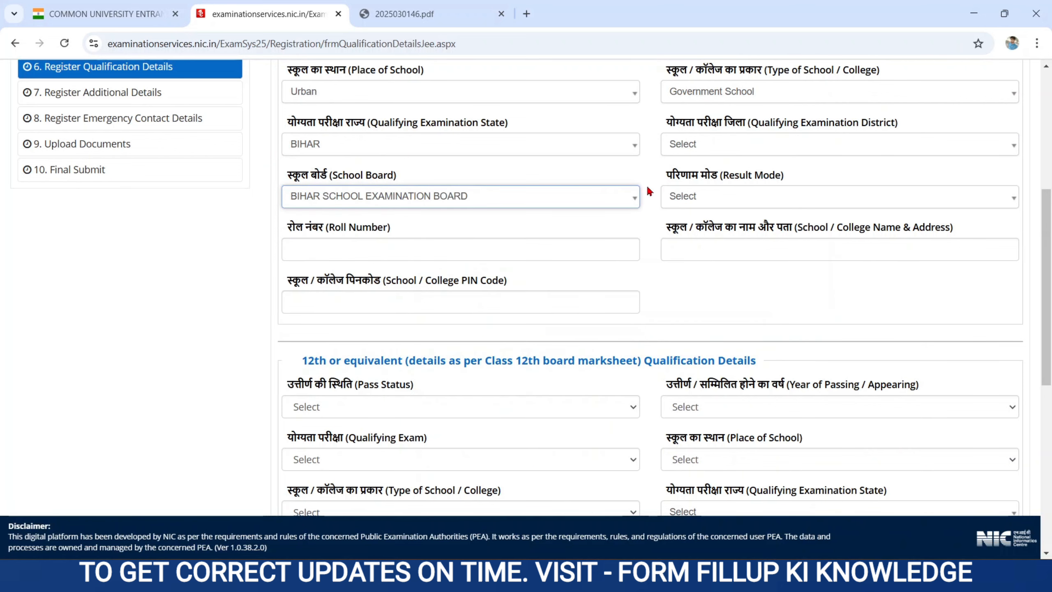
drag(664, 178, 802, 184)
click(728, 203)
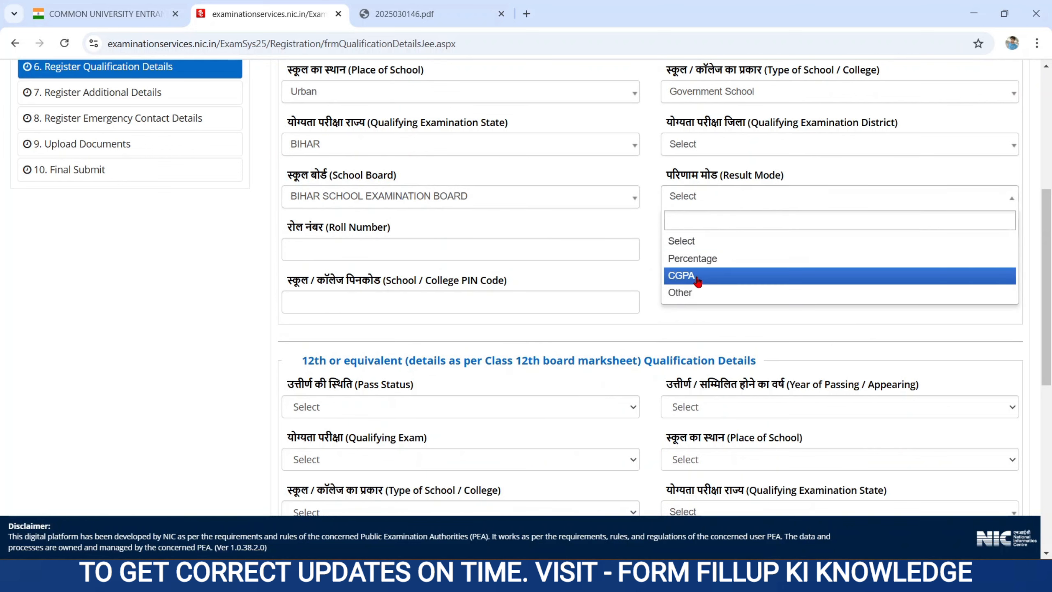
Use Percentage result mode with 500 total and 300 obtained marks, giving 60.00%
click(696, 259)
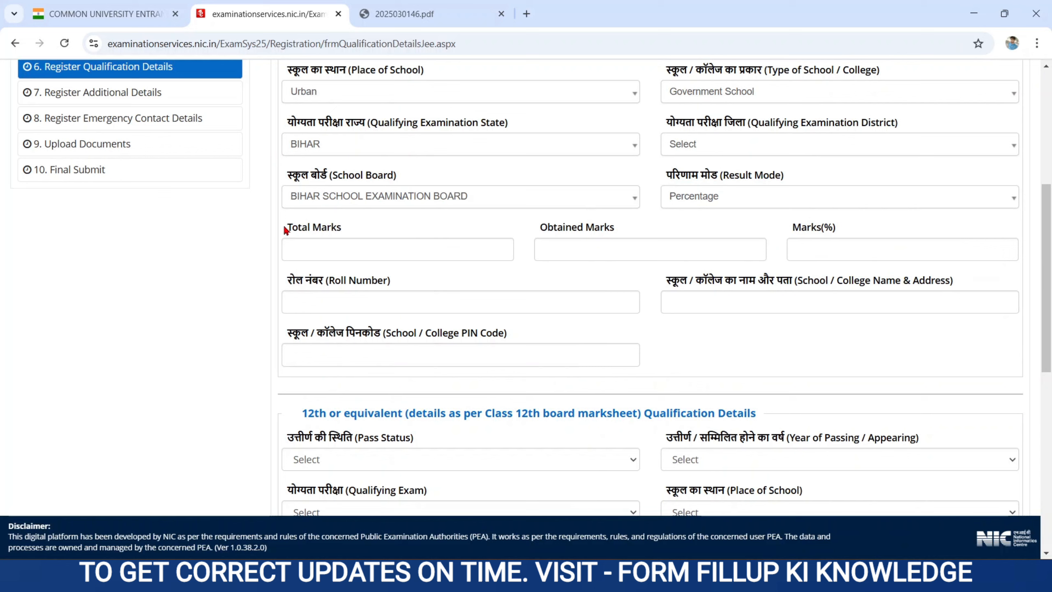
drag(286, 229, 395, 239)
click(353, 254)
text(500)
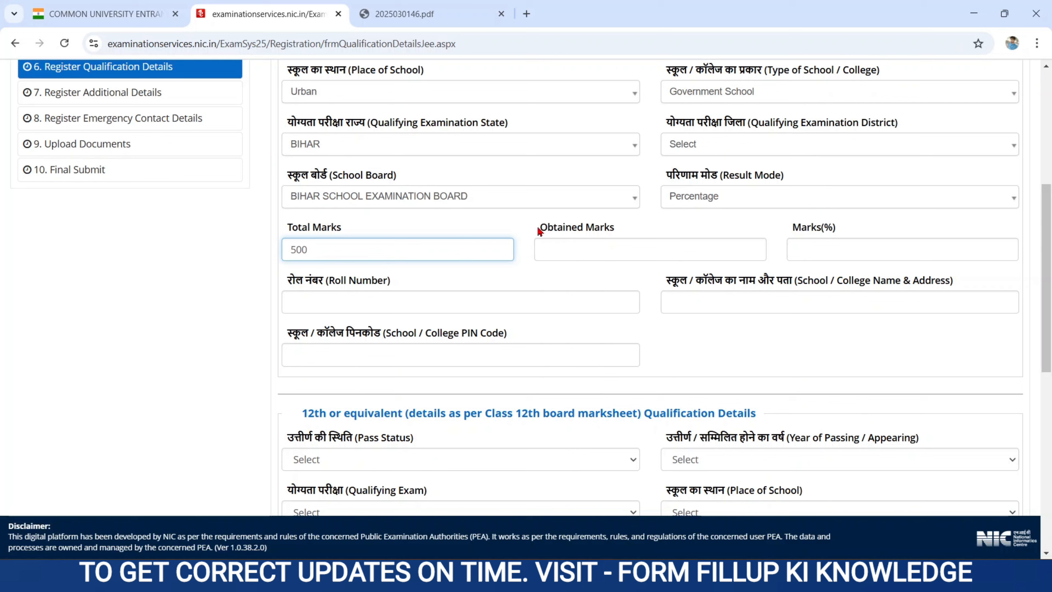
drag(538, 230, 625, 235)
click(593, 250)
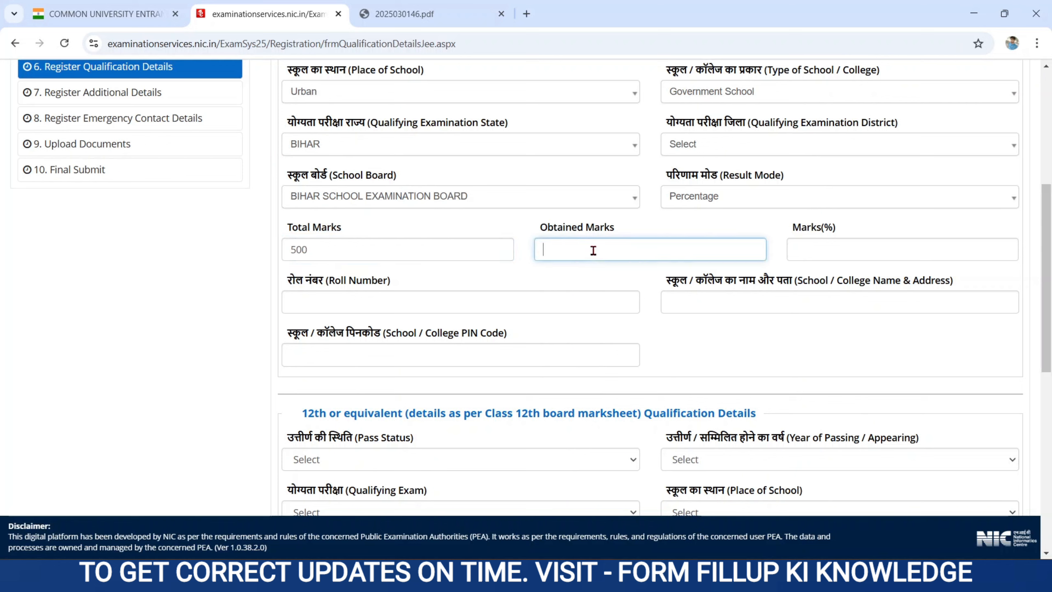
text(300)
drag(795, 229, 846, 233)
click(828, 241)
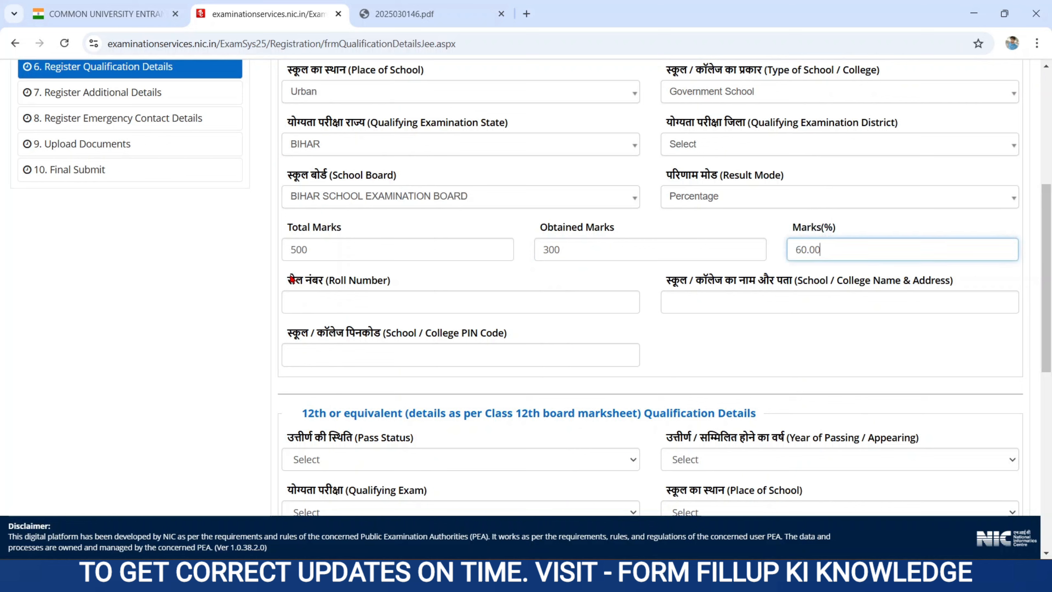
Go over the 10th Roll Number, School Name & Address and PIN Code fields
drag(293, 281, 395, 284)
click(357, 296)
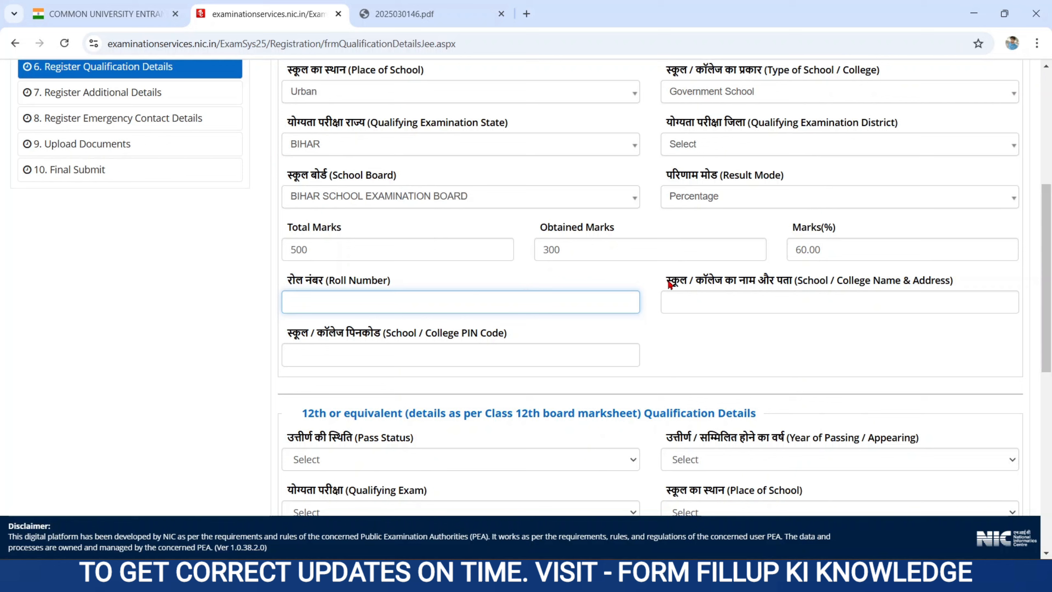
drag(666, 281, 828, 295)
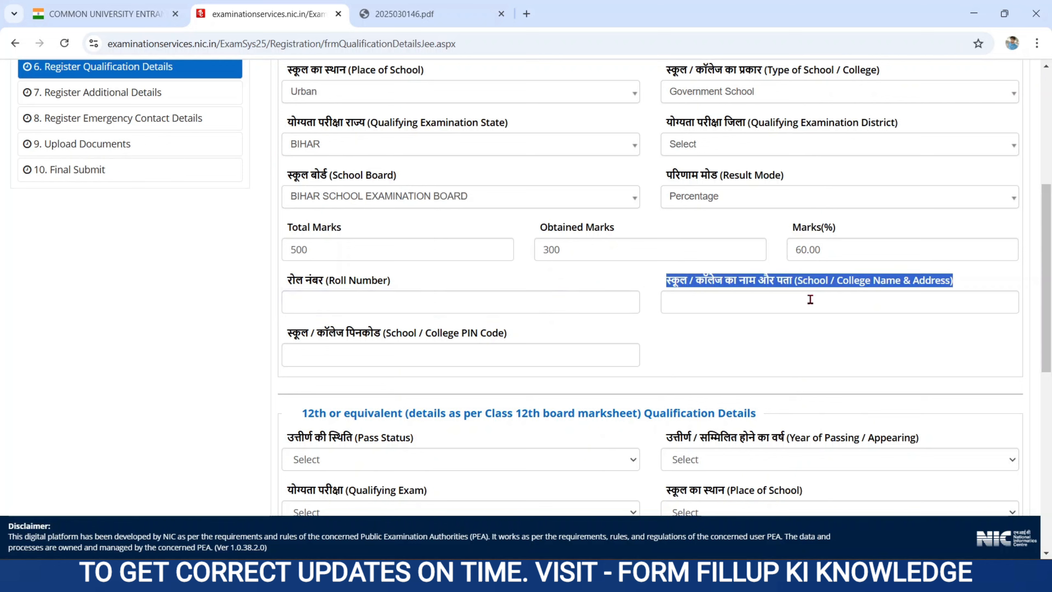
click(766, 318)
drag(289, 333, 535, 341)
click(684, 337)
Set the 12th pass status to Passed, correcting an initial Appearing choice
scroll(683, 337, down, 5)
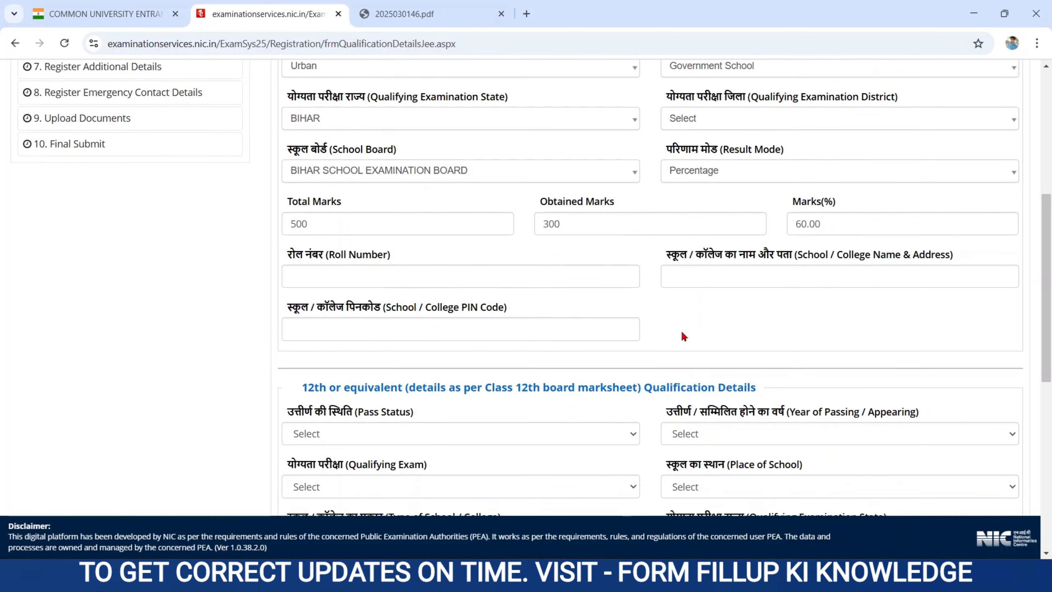
scroll(683, 337, down, 1)
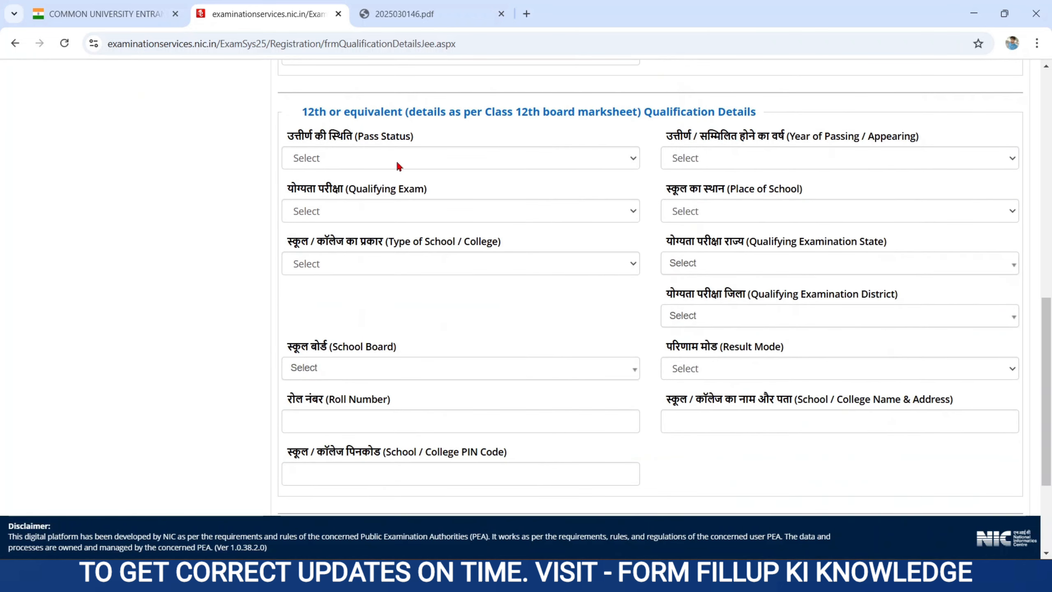
drag(302, 111, 532, 125)
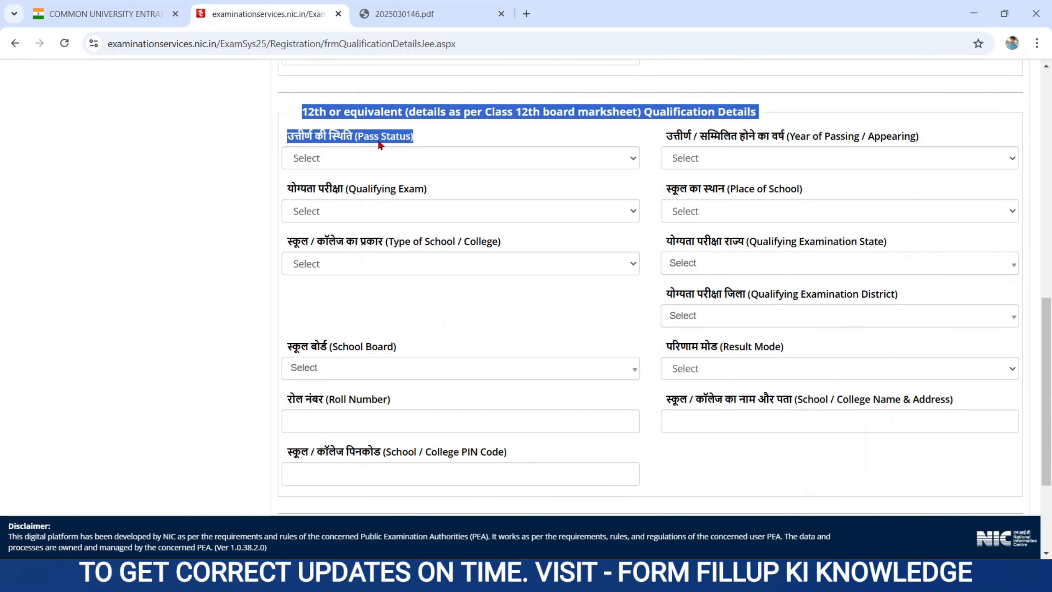
click(348, 157)
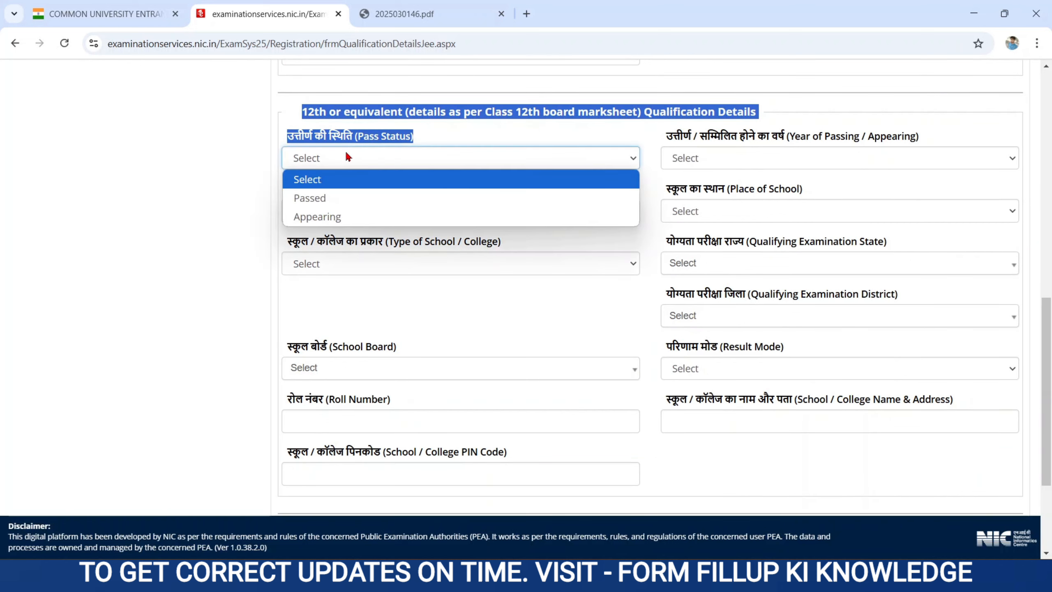
click(333, 217)
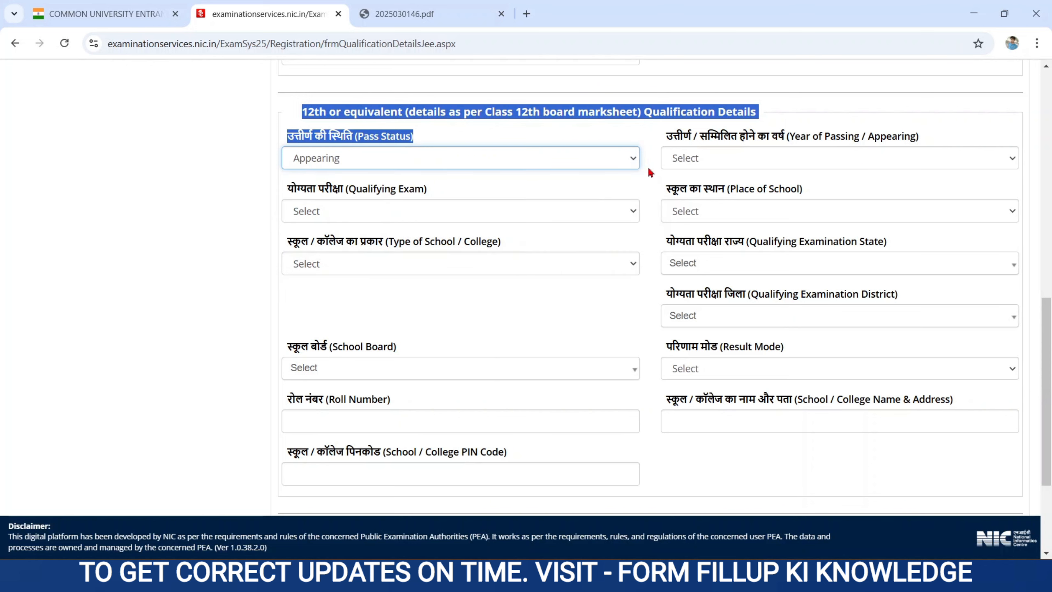
click(694, 163)
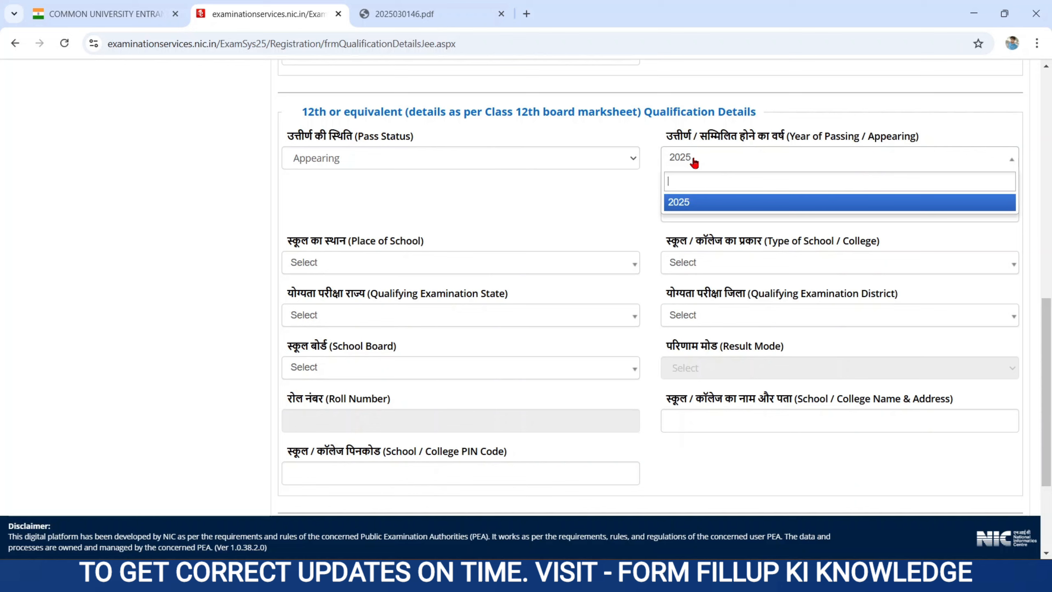
click(694, 163)
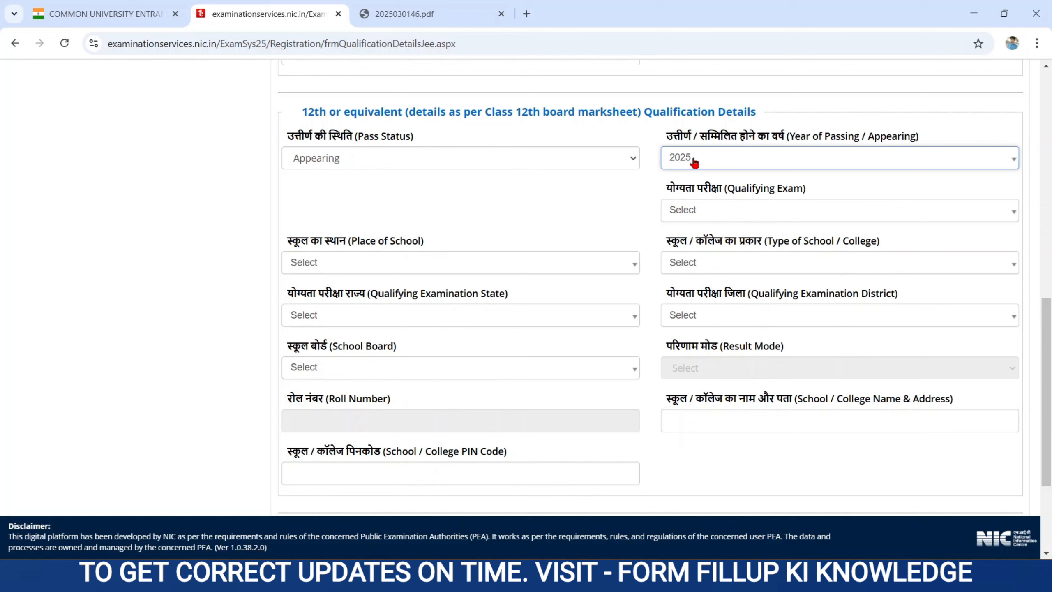
click(541, 154)
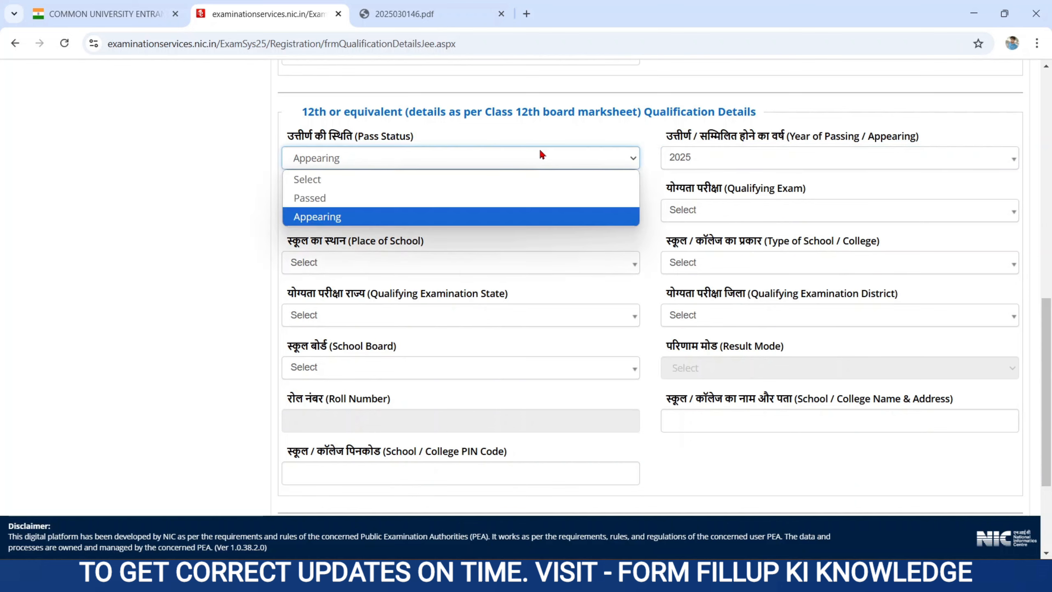
click(355, 205)
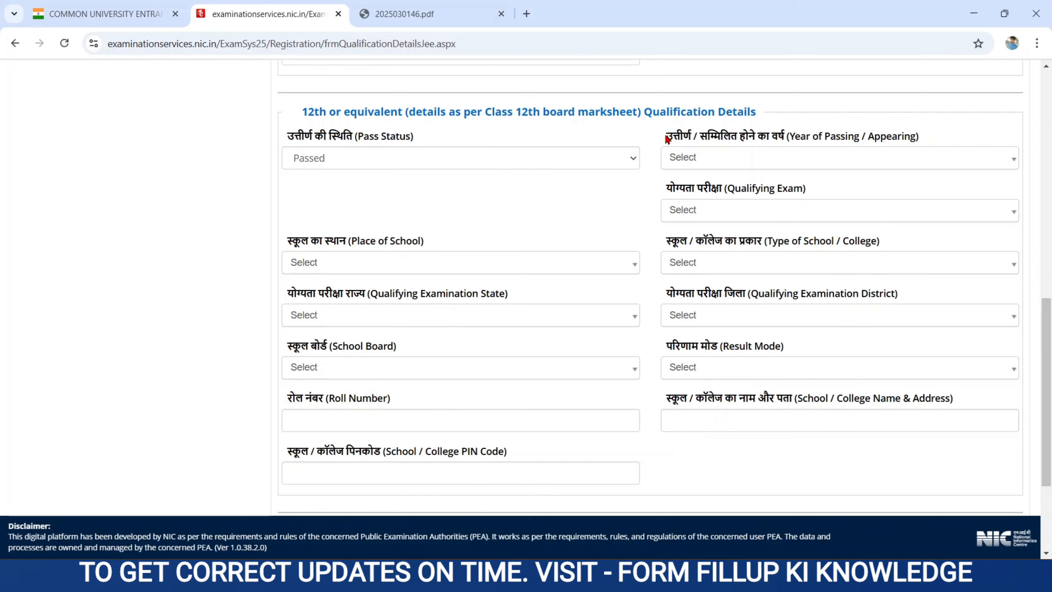
Set the 12th year of passing to 2019 and qualifying exam to Class 12th or equivalent
drag(668, 139, 883, 158)
click(773, 166)
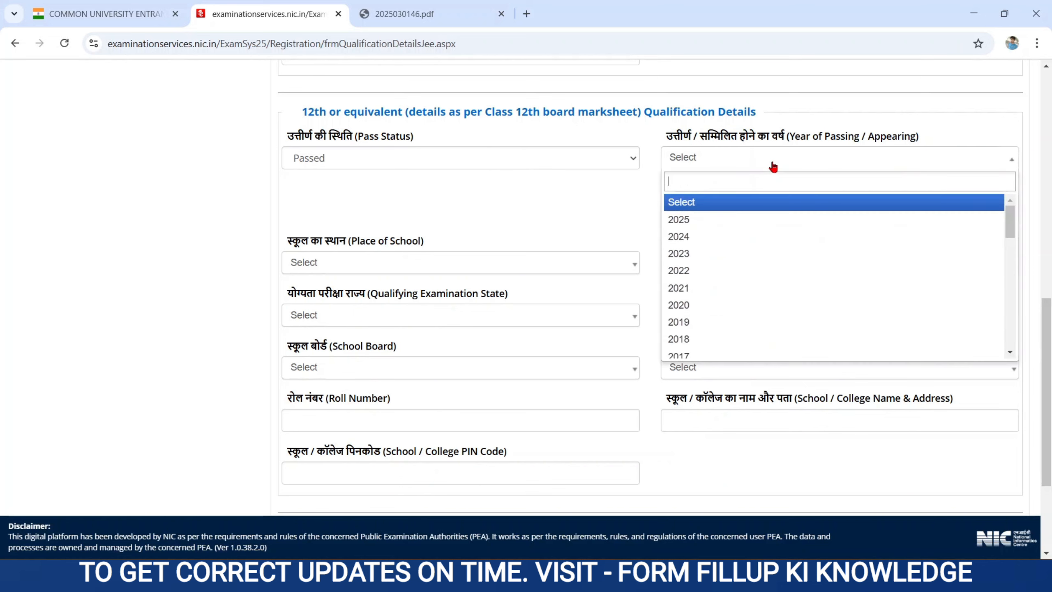
click(683, 322)
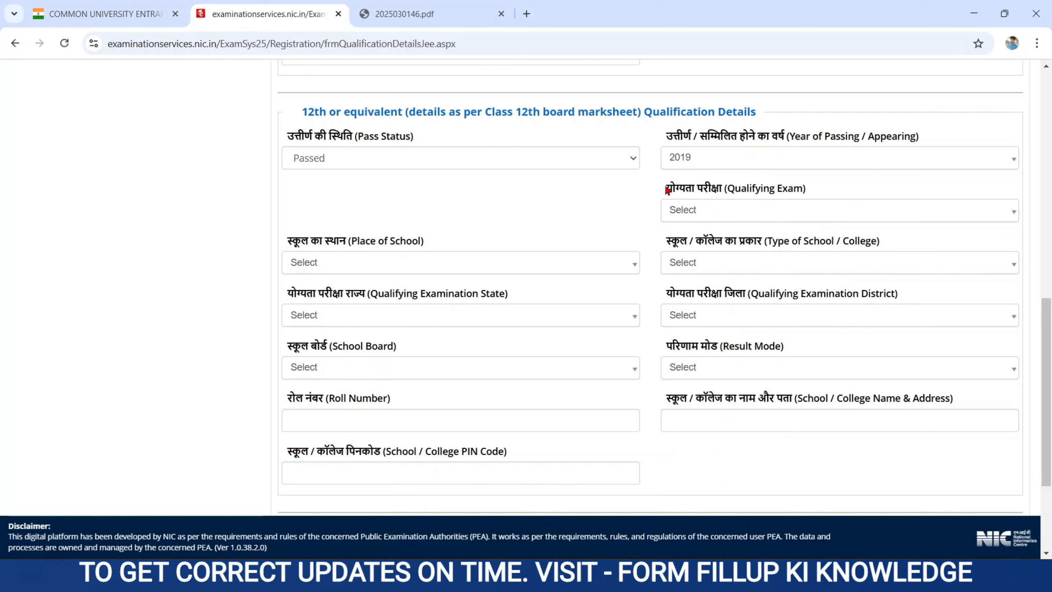
drag(670, 190, 824, 195)
click(739, 215)
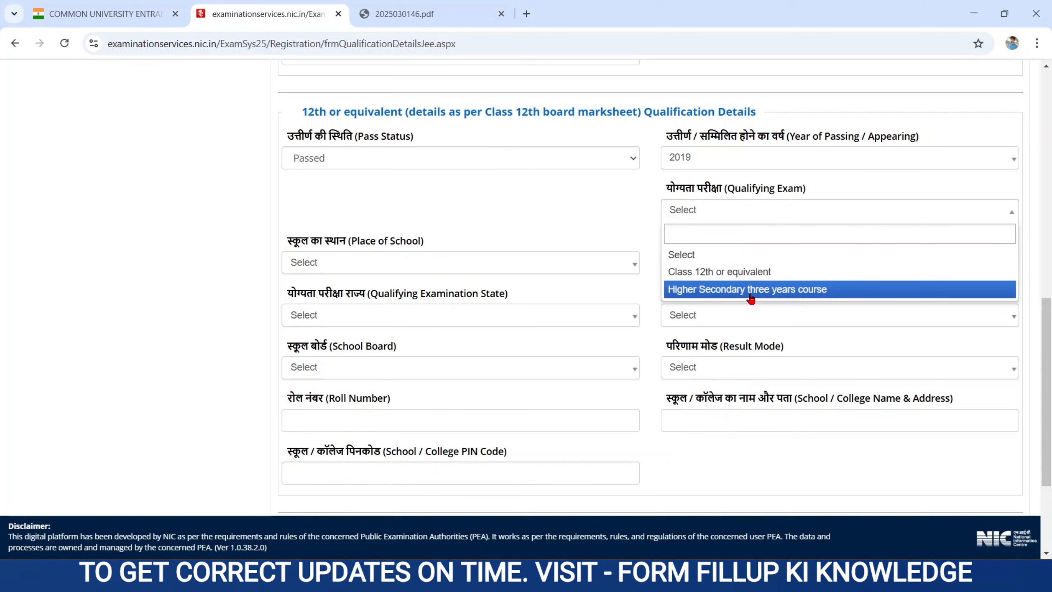
click(737, 276)
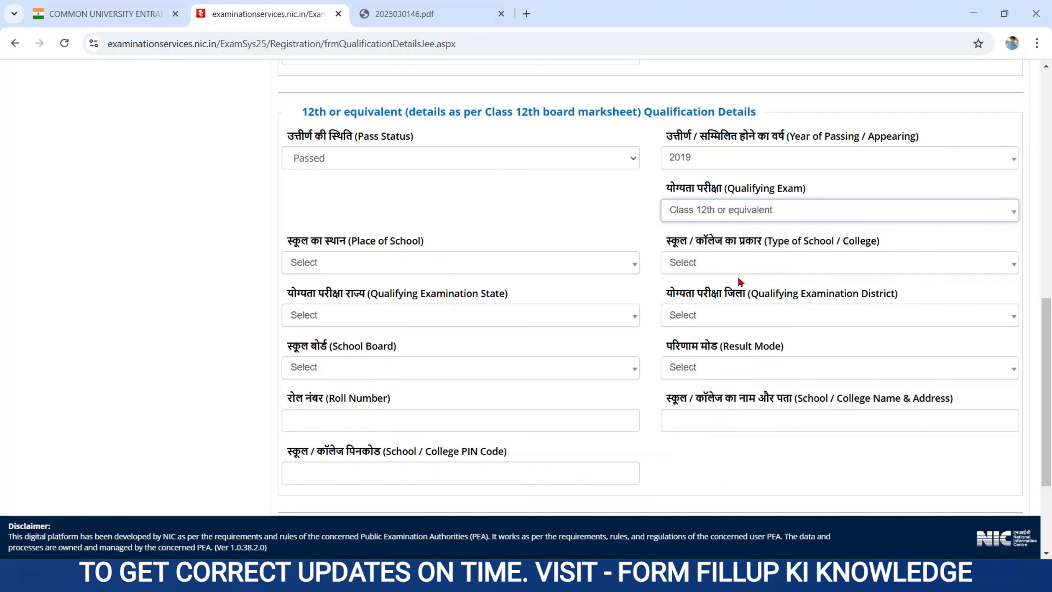
Set the 12th school place to Rural and type to Government School
drag(286, 241, 448, 244)
click(385, 269)
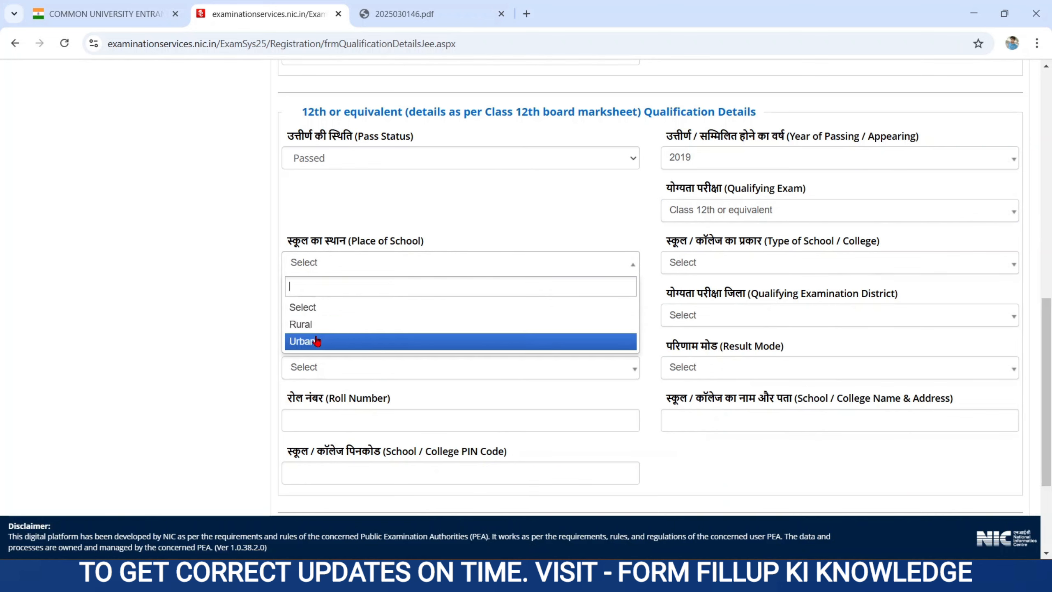
click(317, 324)
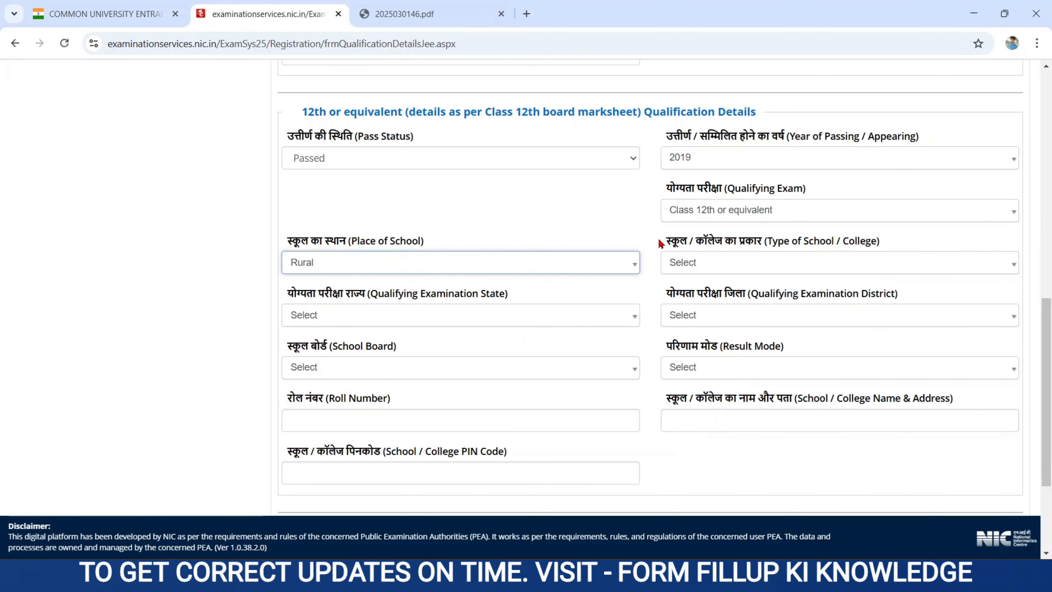
drag(662, 243, 920, 237)
click(803, 276)
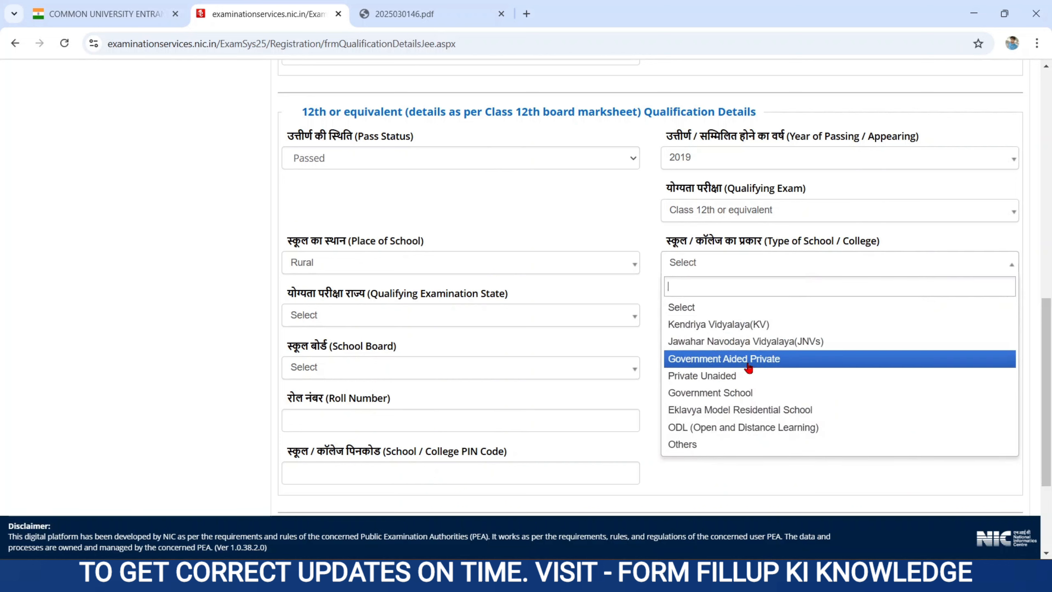
click(733, 394)
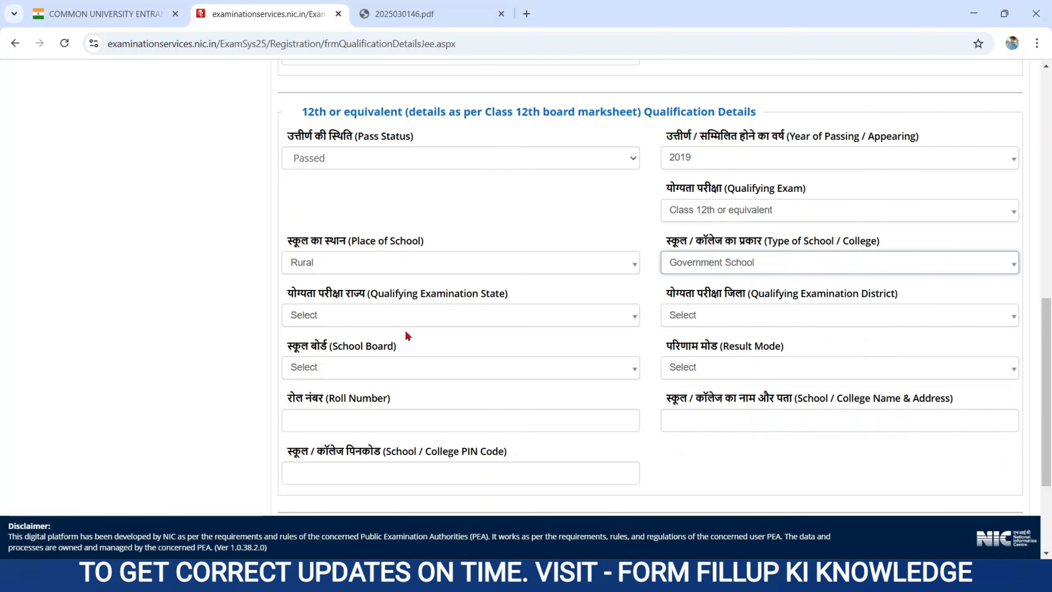
click(289, 292)
Choose BIHAR as the 12th qualifying state, leaving district and board lists unchosen
drag(291, 295, 535, 296)
click(414, 325)
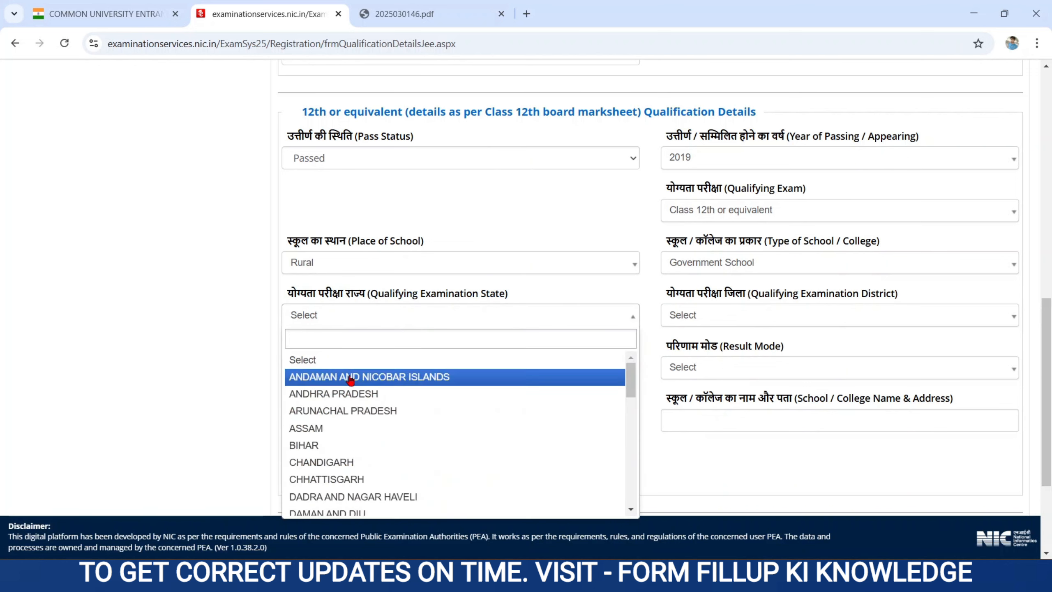
click(310, 445)
drag(684, 295, 666, 295)
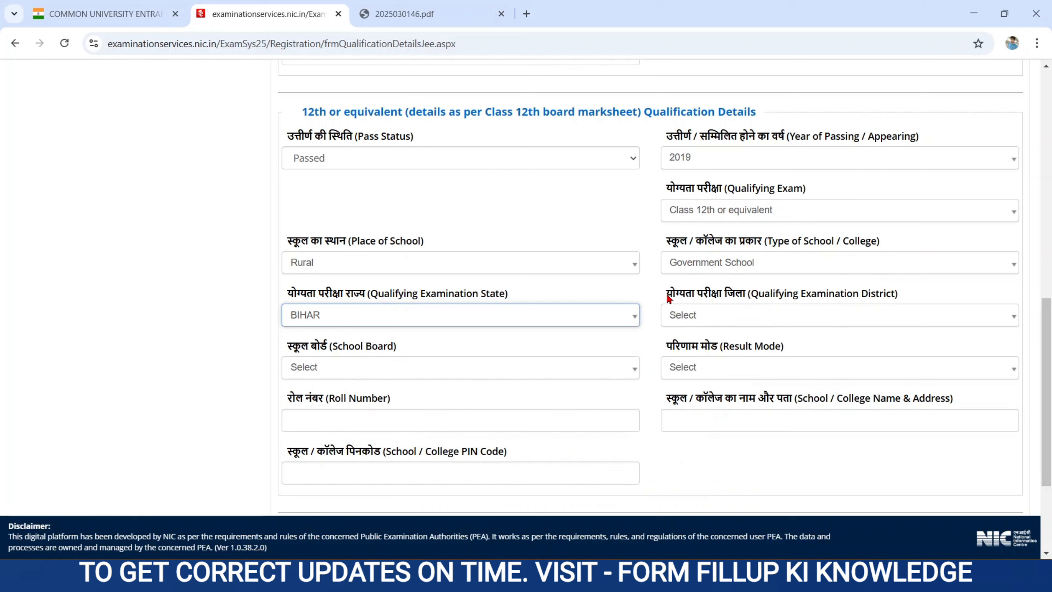
click(755, 325)
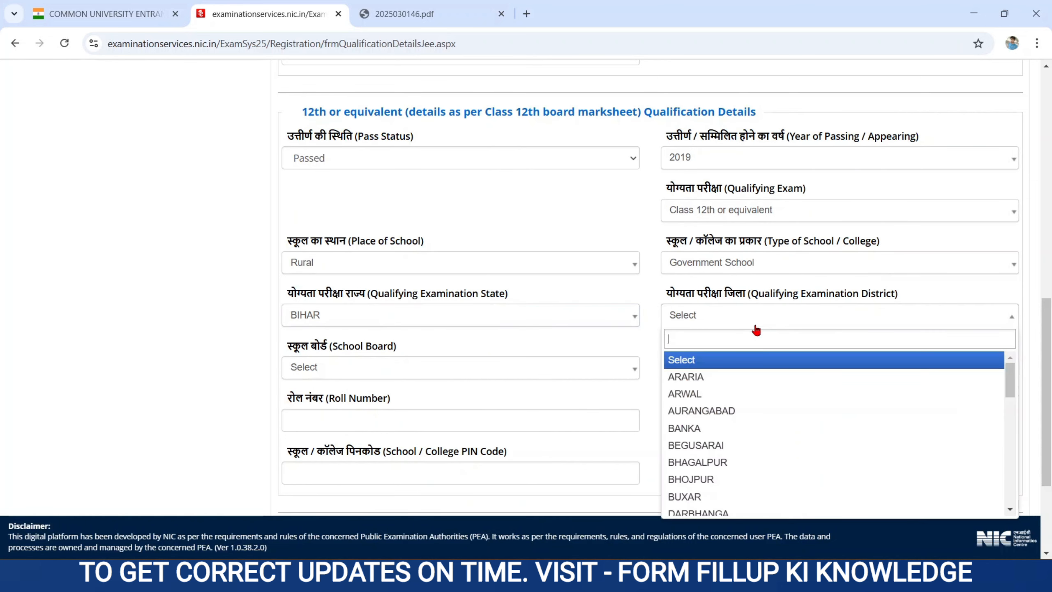
click(615, 350)
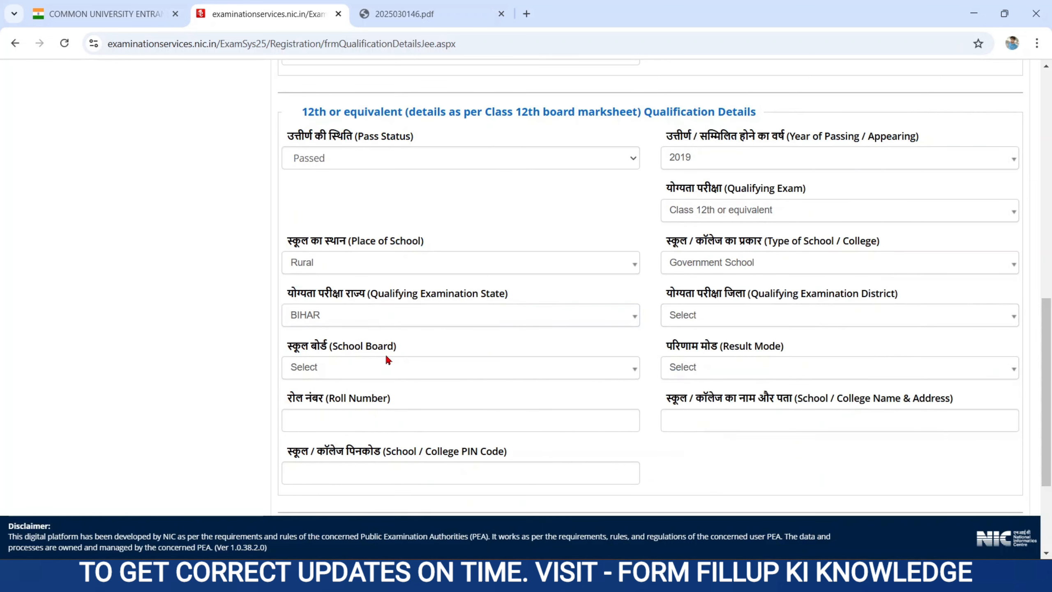
drag(285, 348, 456, 356)
click(424, 365)
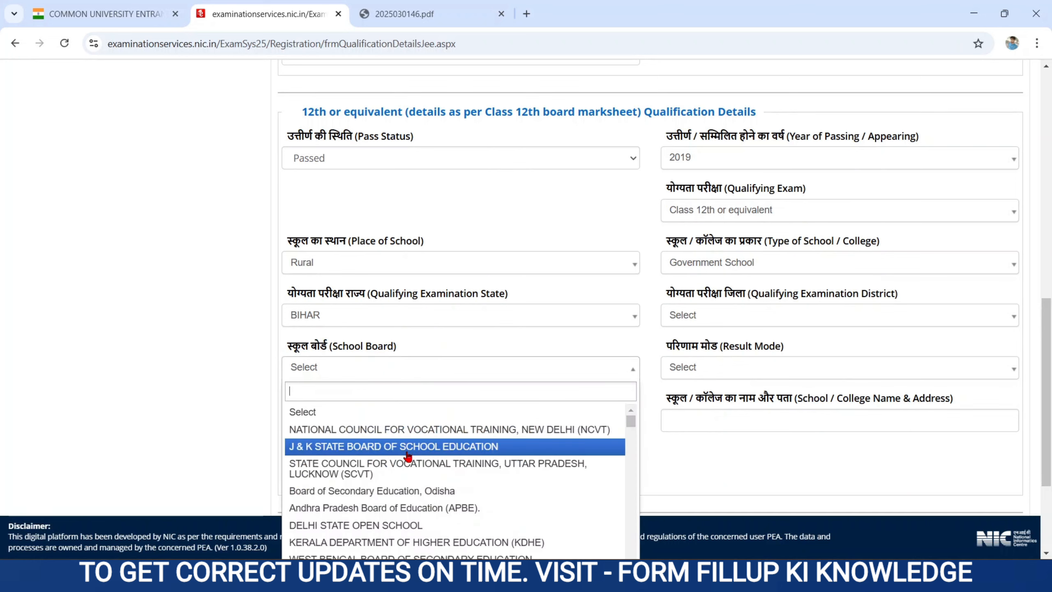
drag(671, 346, 727, 373)
click(705, 379)
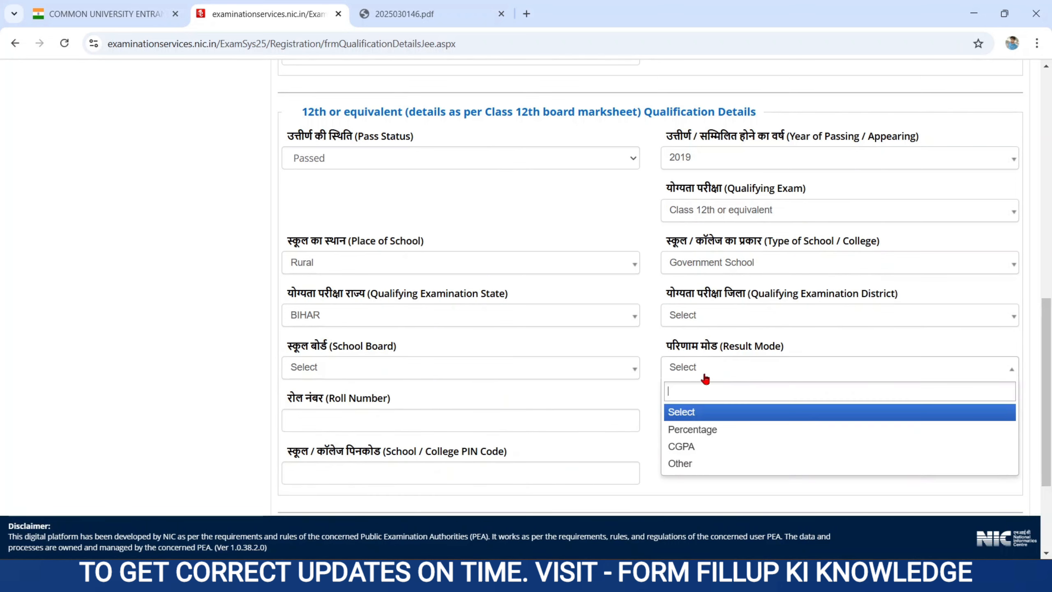
Use Percentage result mode with 500 total and 276 obtained marks, giving 55.20%
click(698, 434)
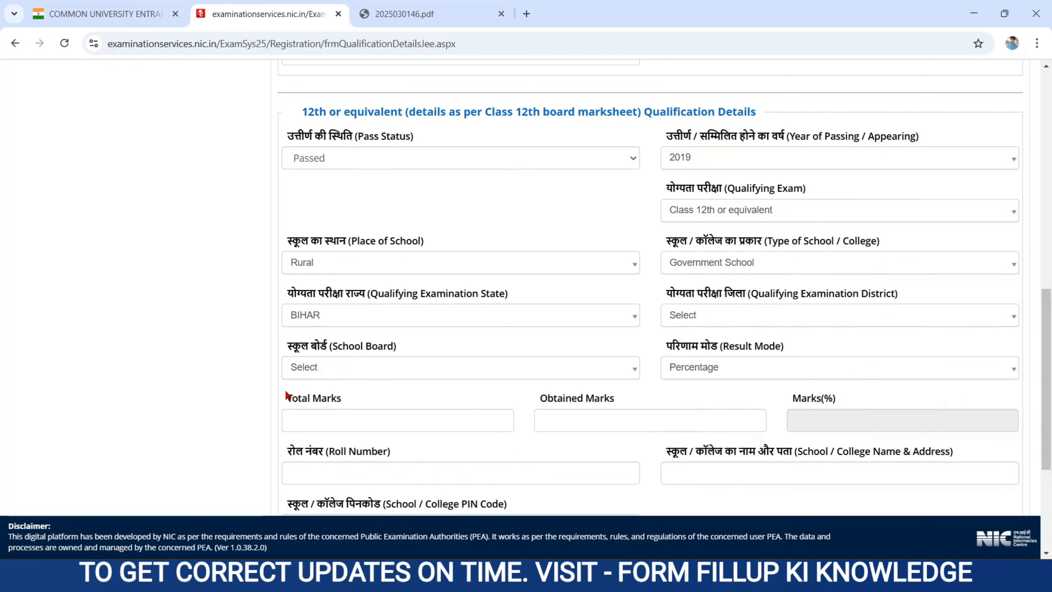
drag(289, 397, 358, 404)
click(360, 413)
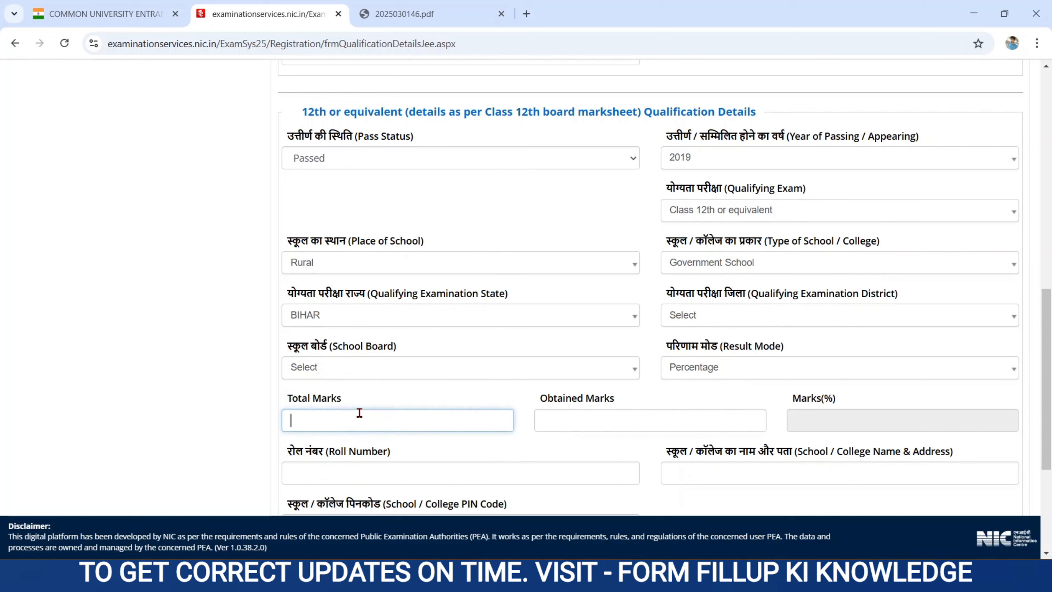
text(500)
drag(540, 398, 615, 402)
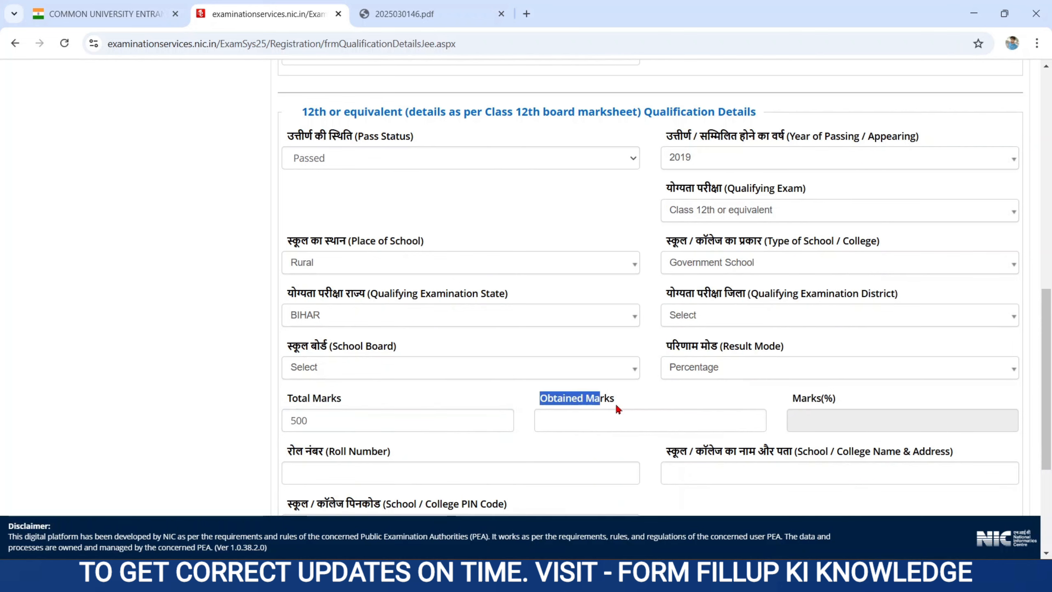
click(576, 431)
text(276)
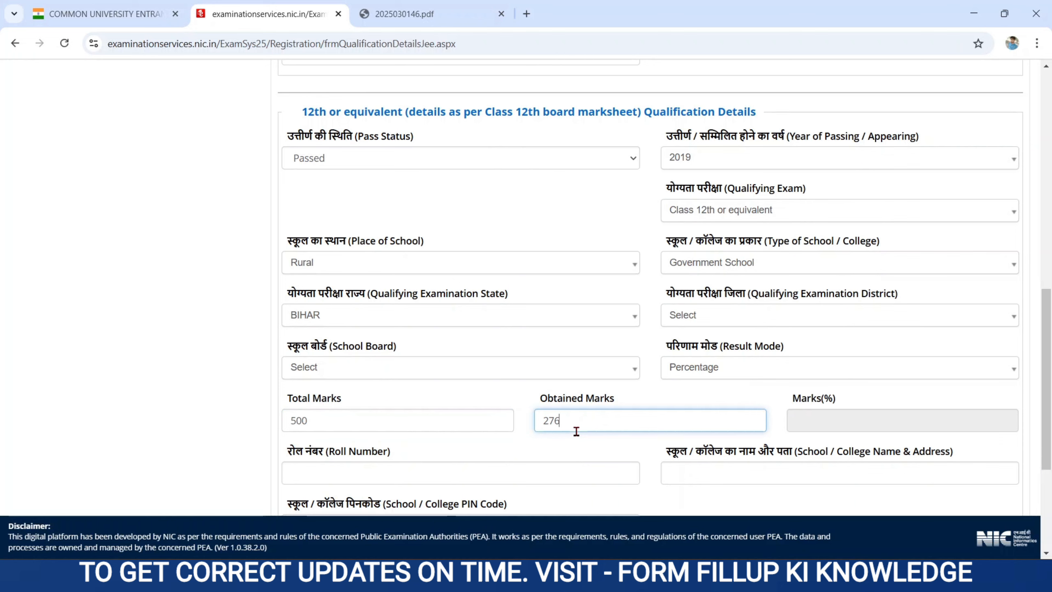
click(791, 400)
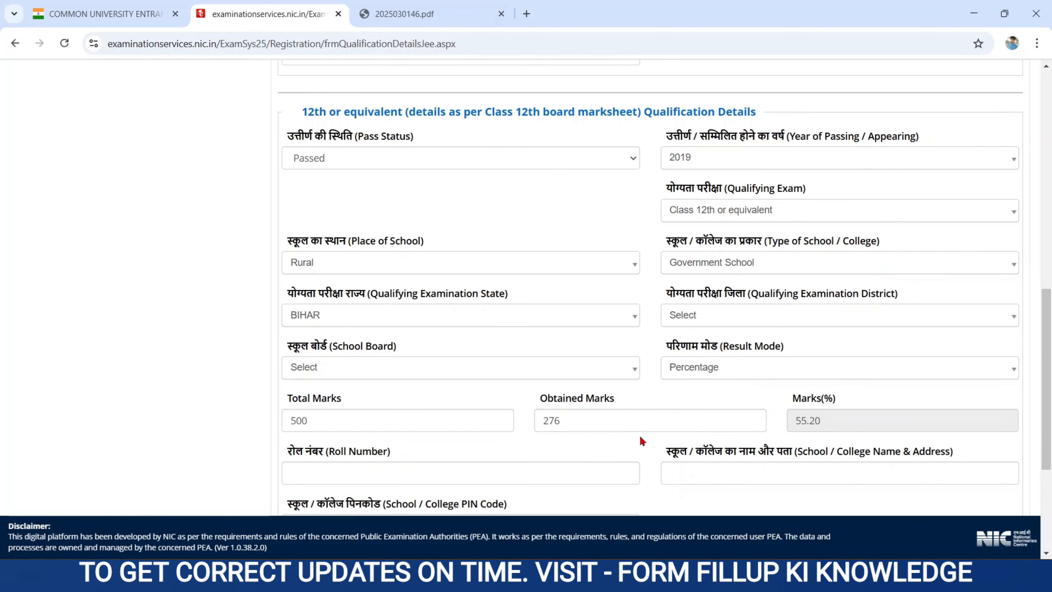
Check the roll number, school, PIN code and CAPTCHA fields, then save the Class 12th section
scroll(640, 439, down, 4)
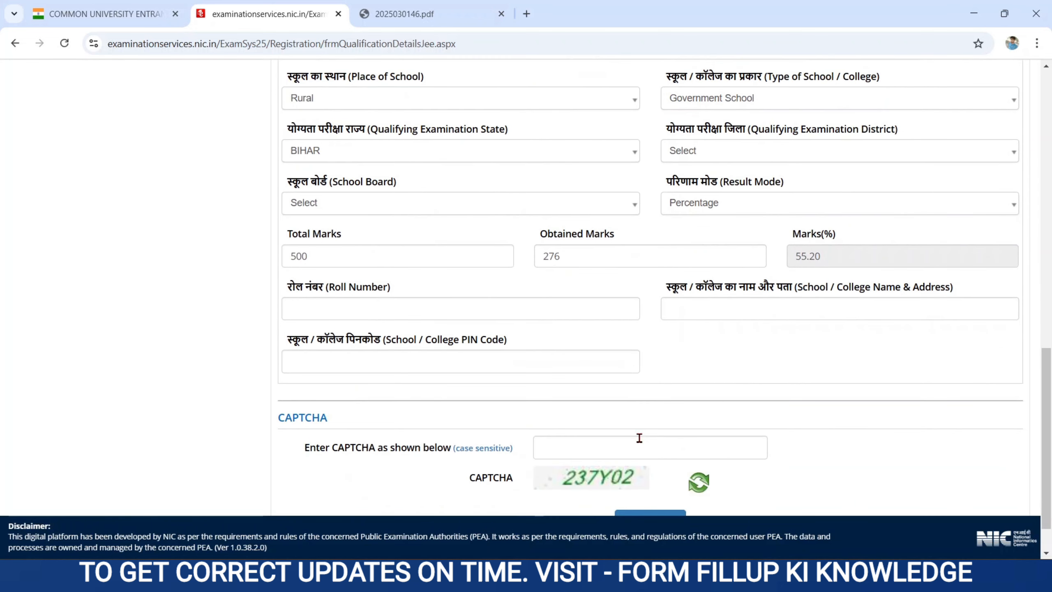
drag(299, 293, 425, 299)
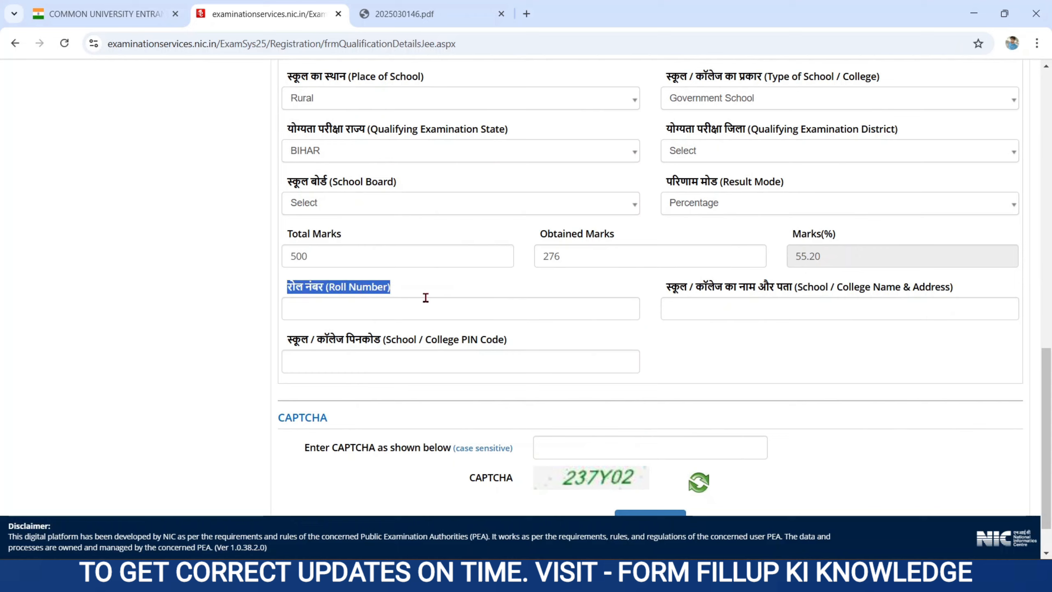
click(359, 315)
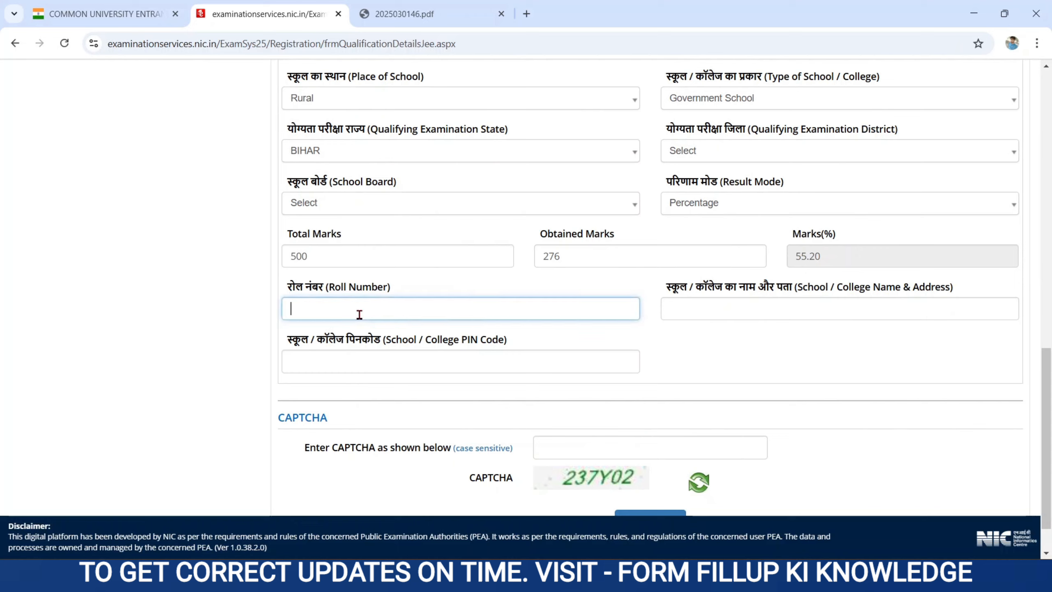
click(668, 291)
drag(667, 291, 896, 292)
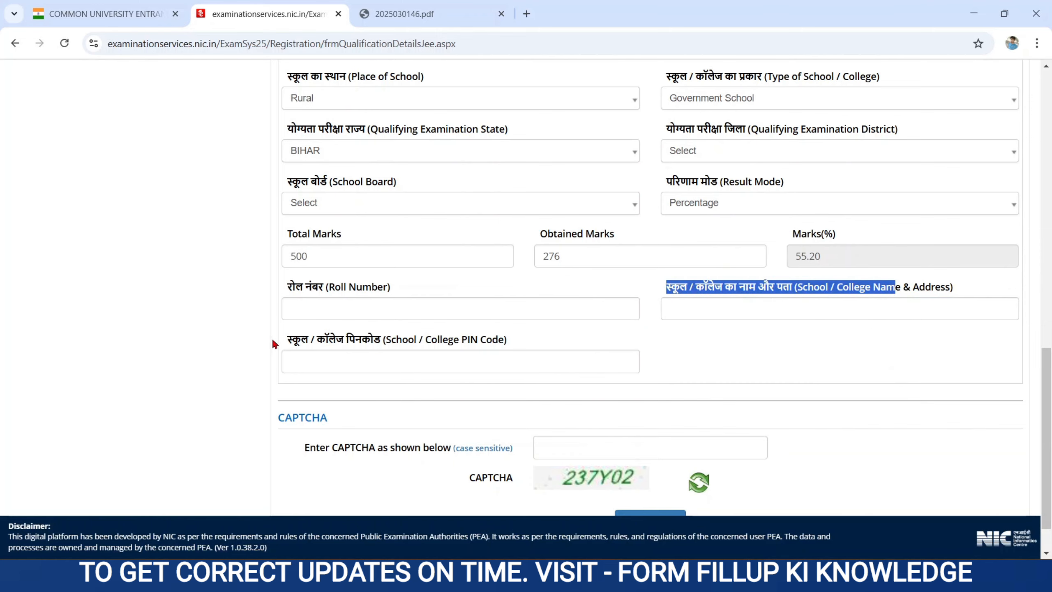
drag(286, 342, 511, 347)
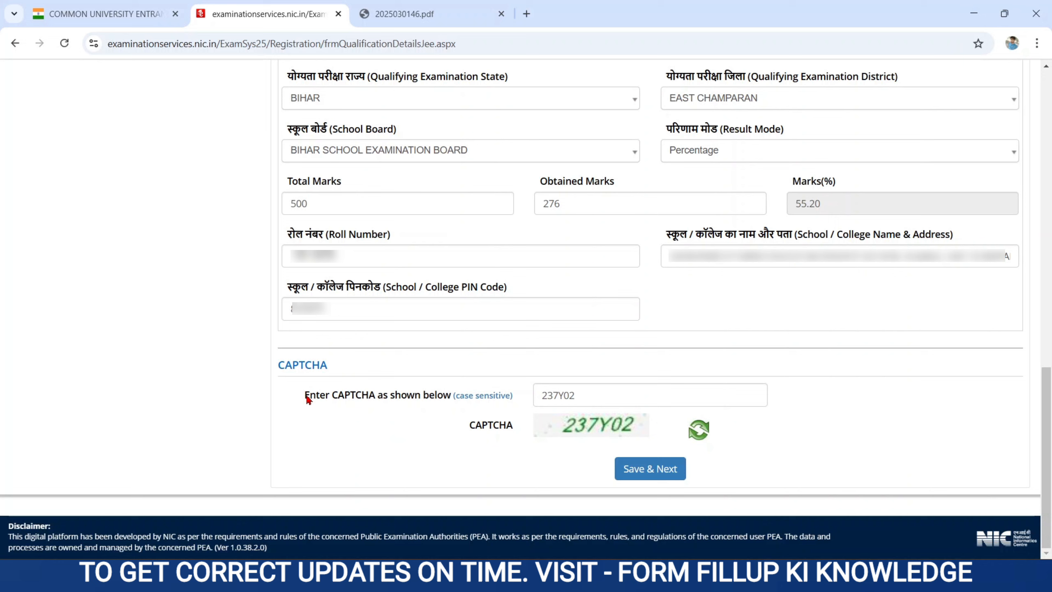
drag(307, 399, 531, 399)
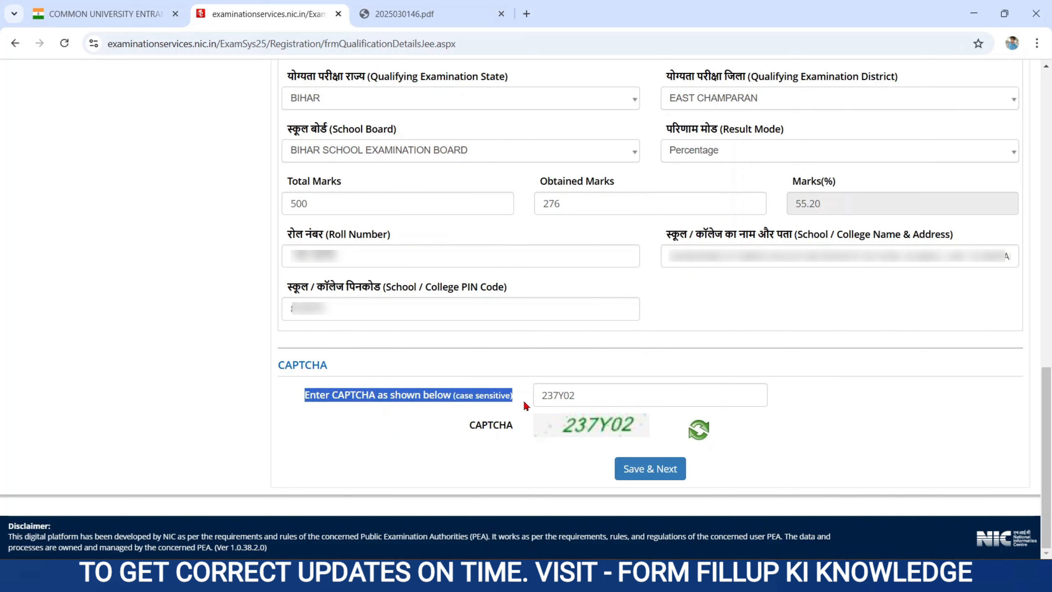
click(580, 391)
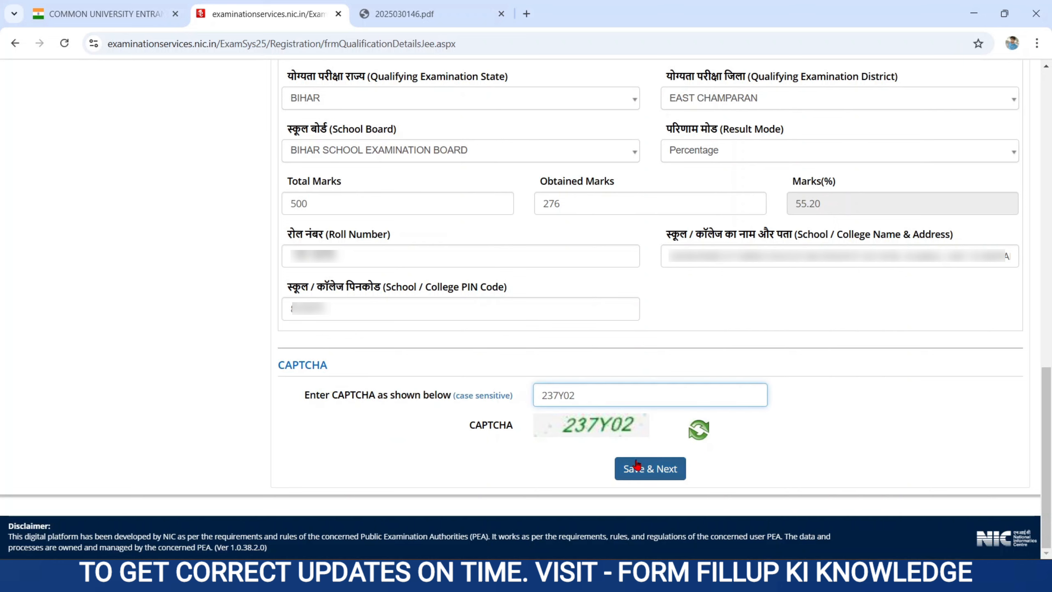
click(642, 472)
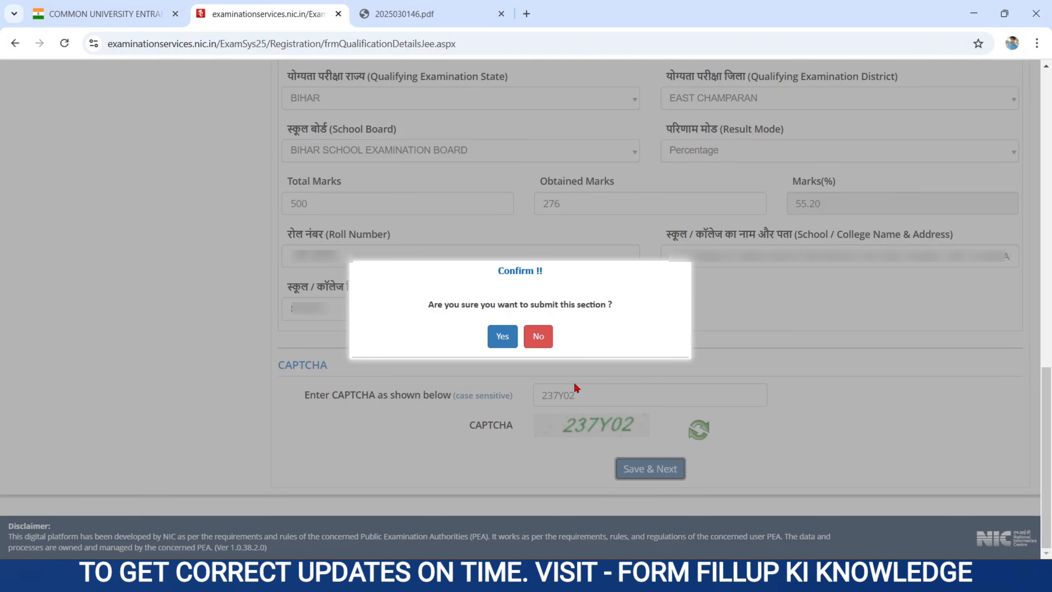
triple_click(493, 304)
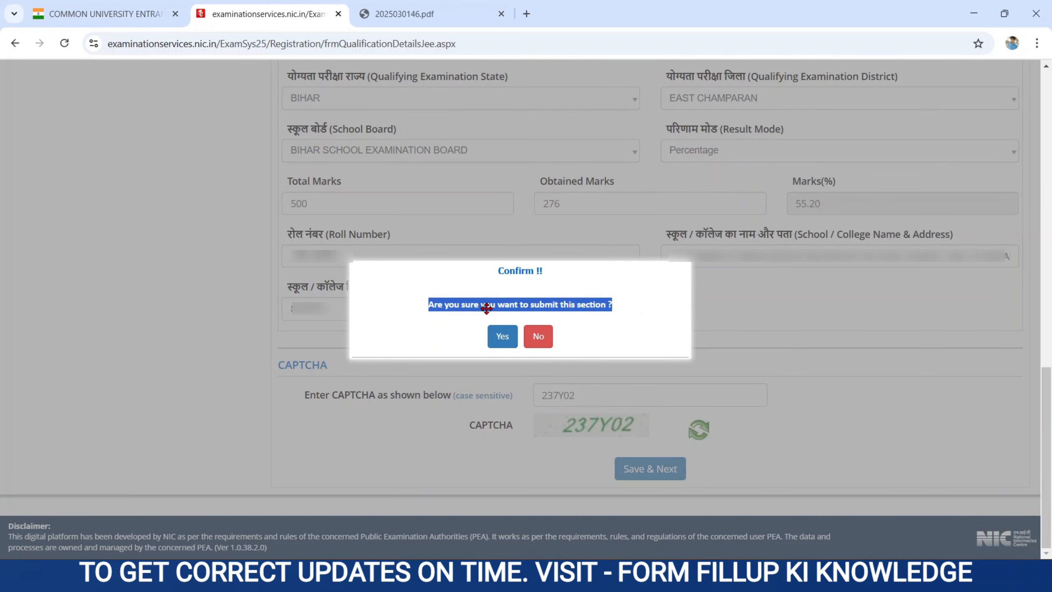
Confirm the qualification submission and answer No to the twin question
click(502, 337)
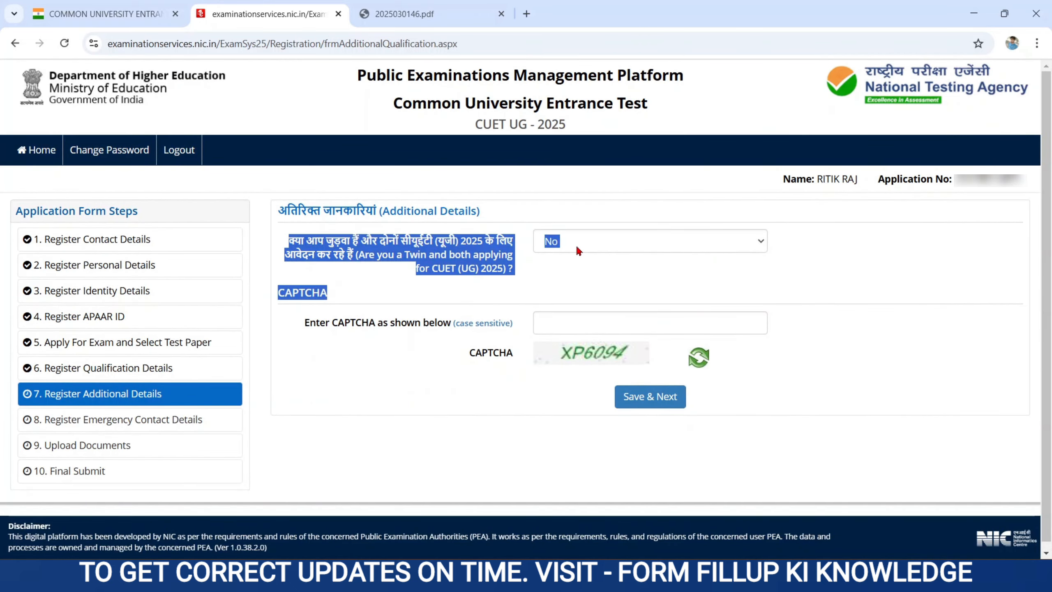
click(577, 248)
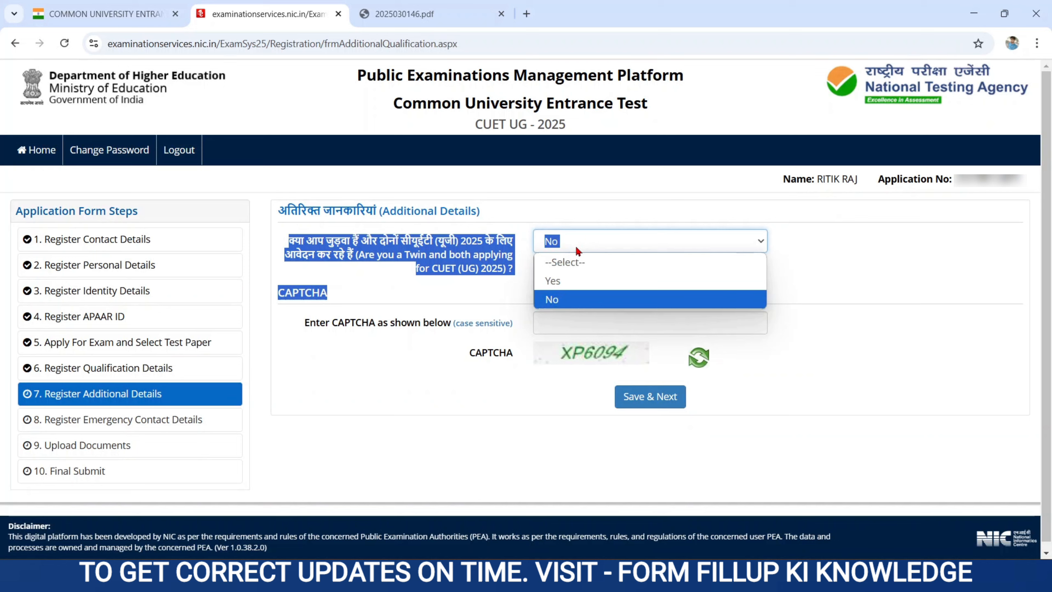
click(555, 300)
Enter the CAPTCHA answer, save the Additional Details section and confirm with Yes
drag(301, 324, 506, 334)
click(602, 330)
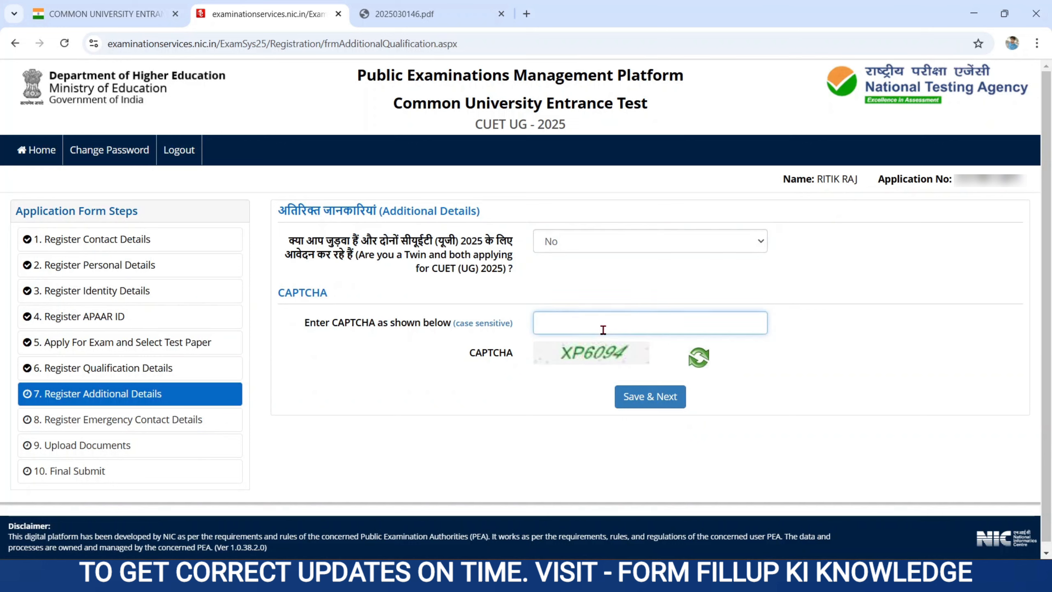
text(XP6094)
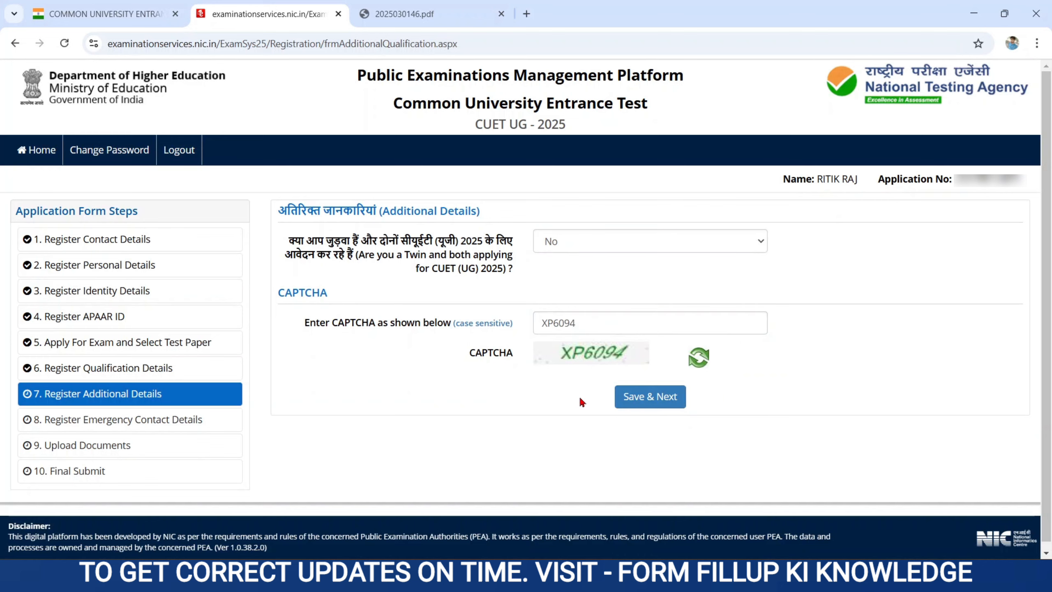
click(640, 401)
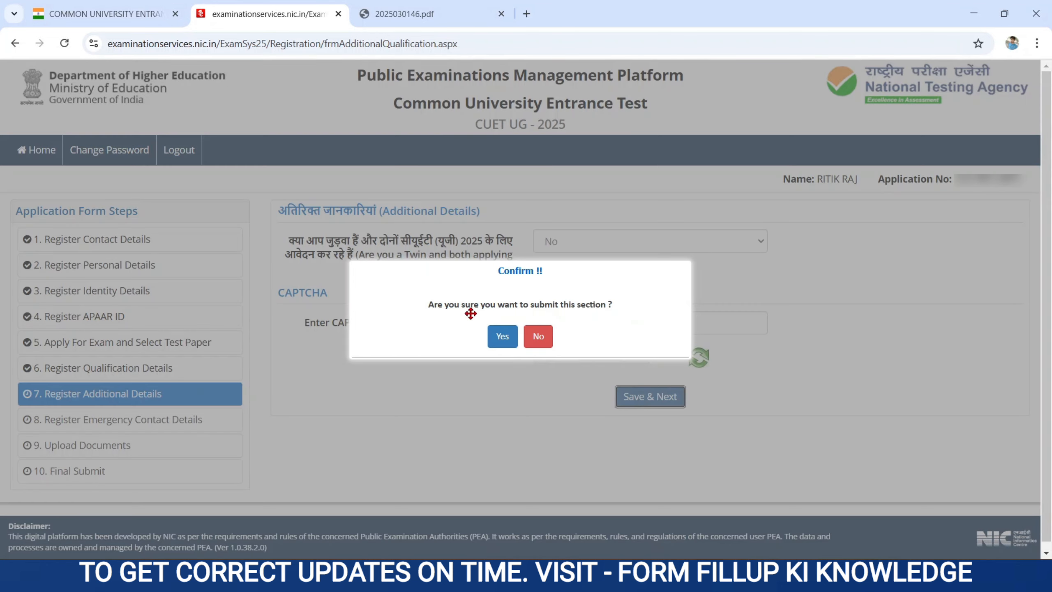
drag(427, 305, 623, 304)
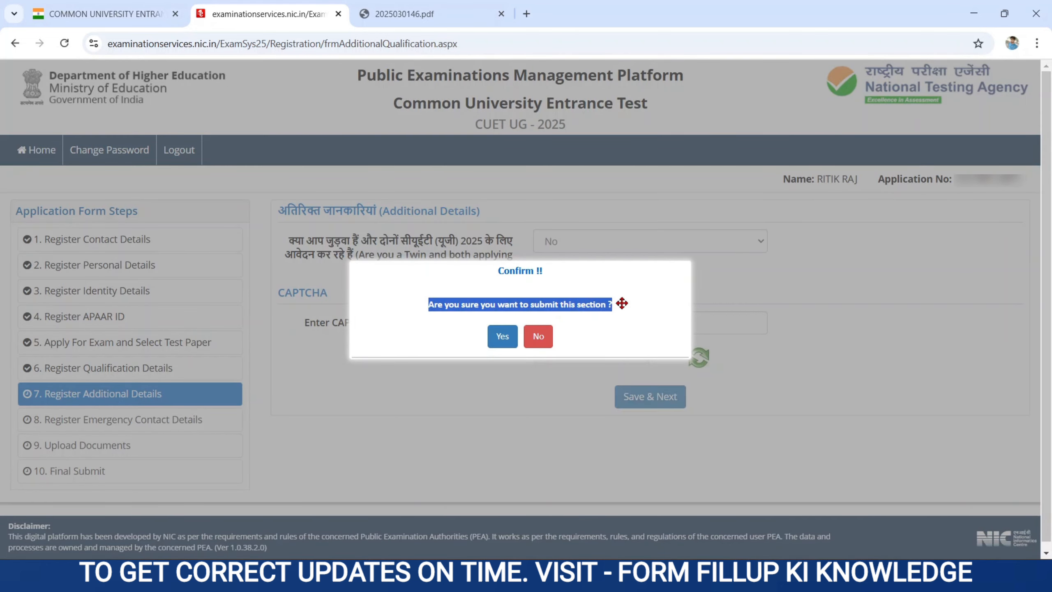
click(502, 338)
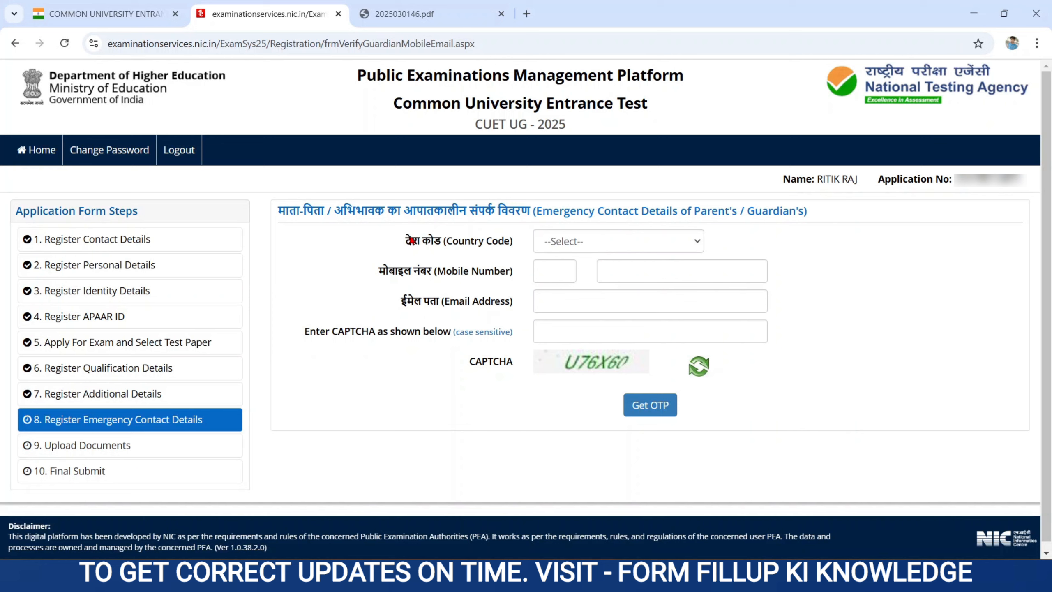
Set the guardian's emergency contact Country Code to India
drag(405, 241, 520, 237)
click(571, 240)
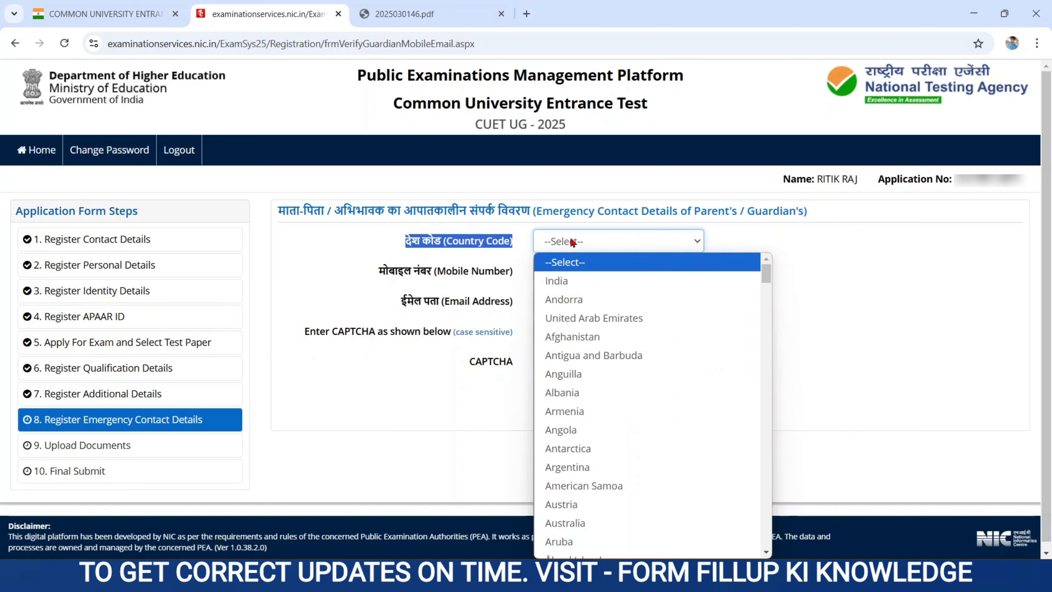
click(566, 281)
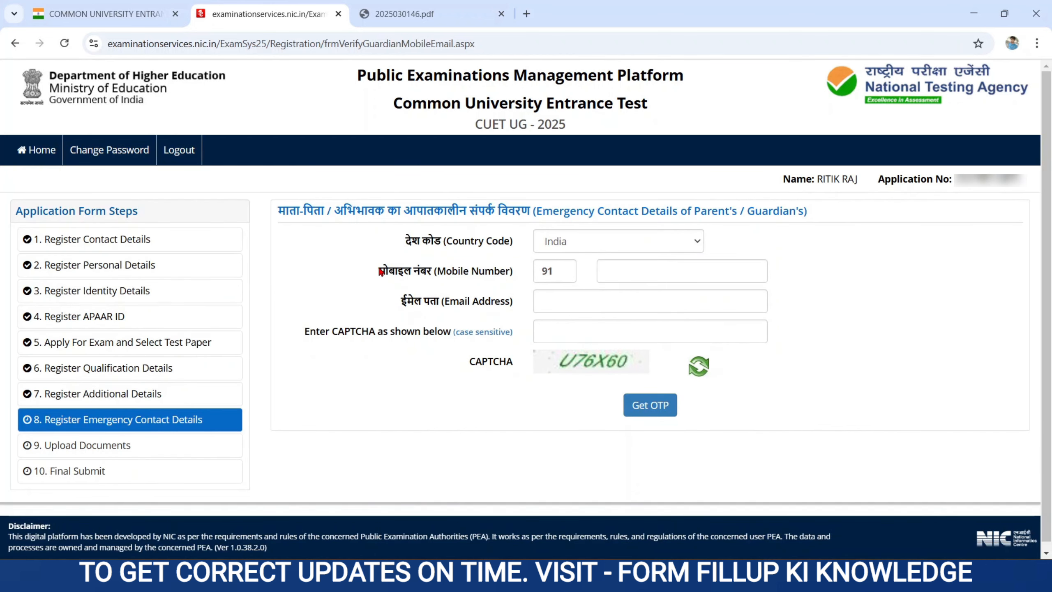
Enter the guardian's mobile number and e-mail address, and fill the CAPTCHA answer 583D87
drag(380, 272, 513, 270)
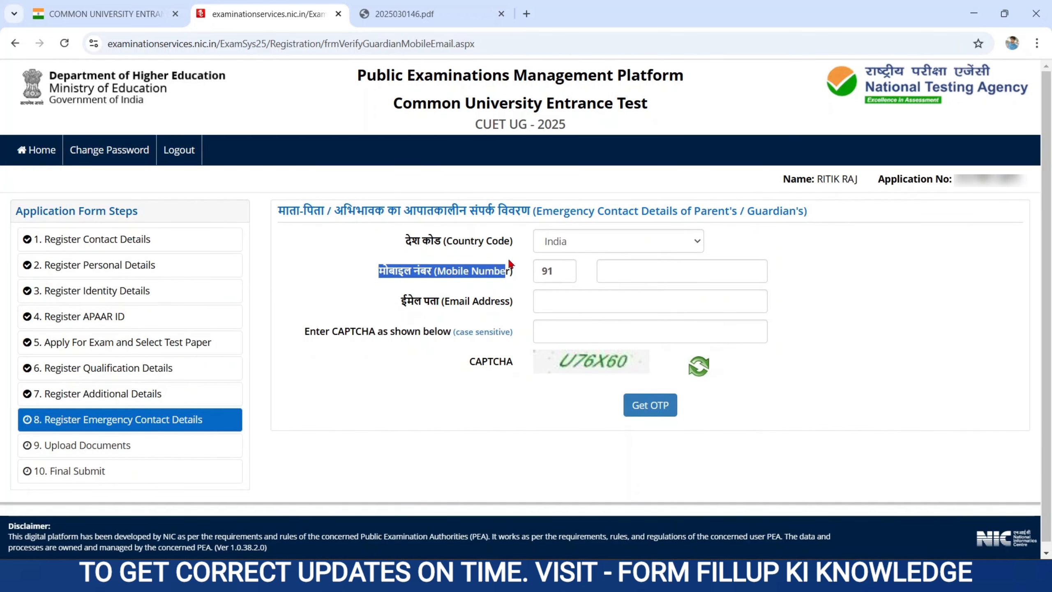
click(627, 265)
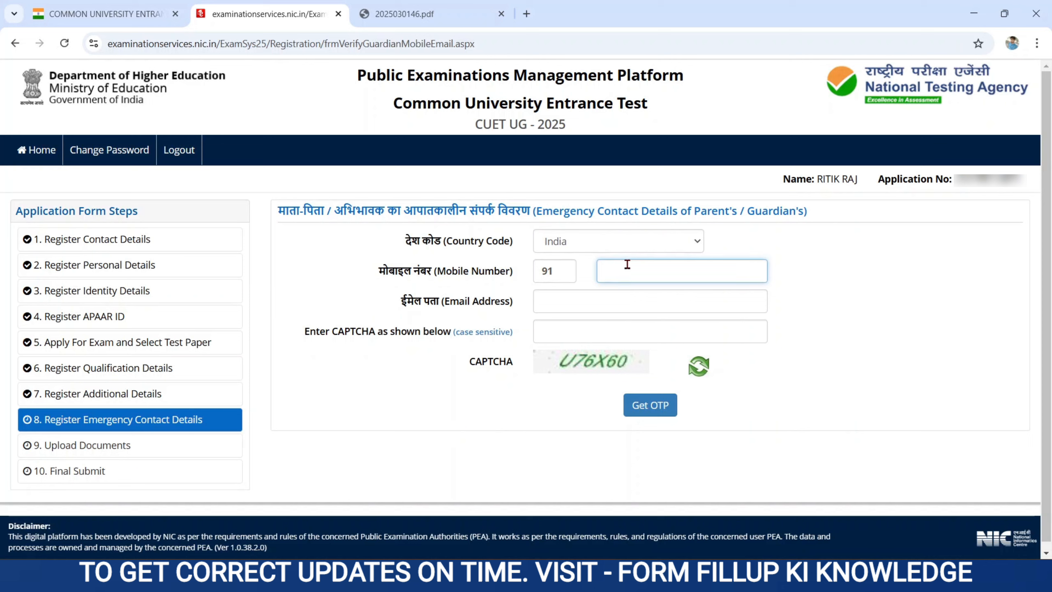
click(404, 303)
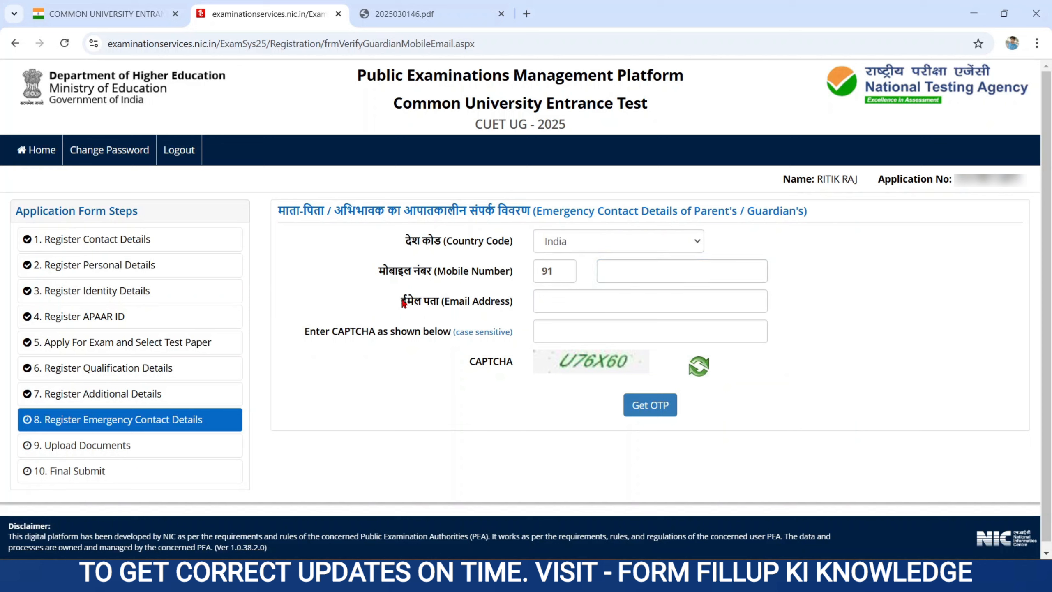
drag(404, 303, 526, 296)
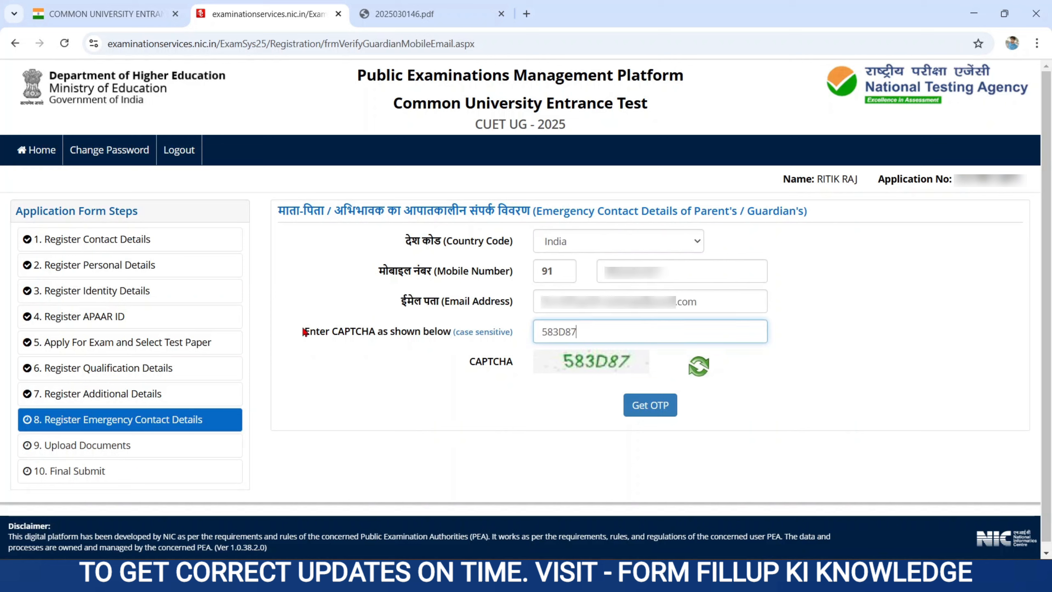
drag(302, 331, 519, 364)
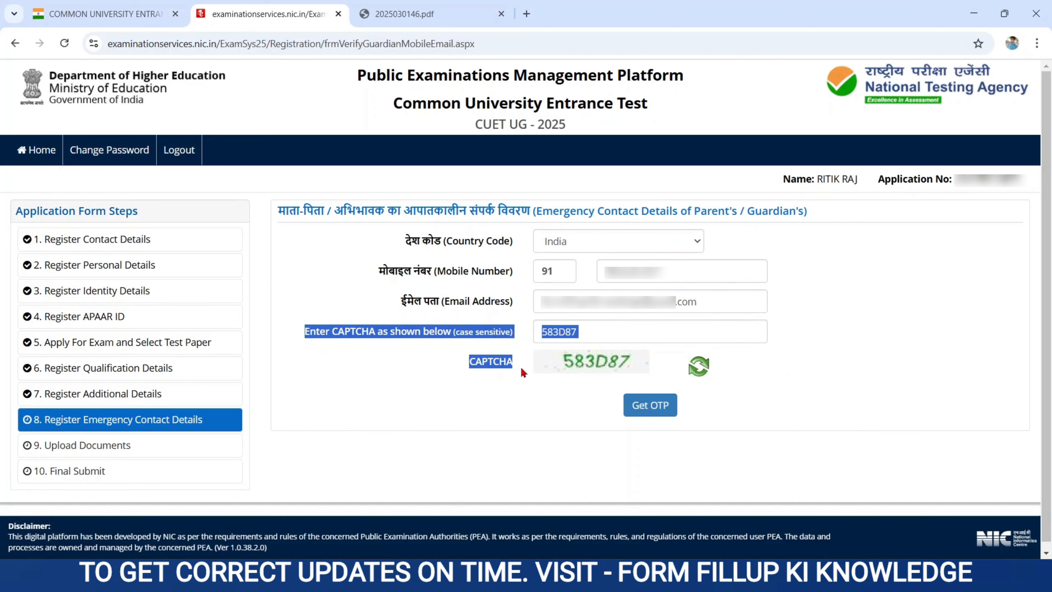
click(595, 335)
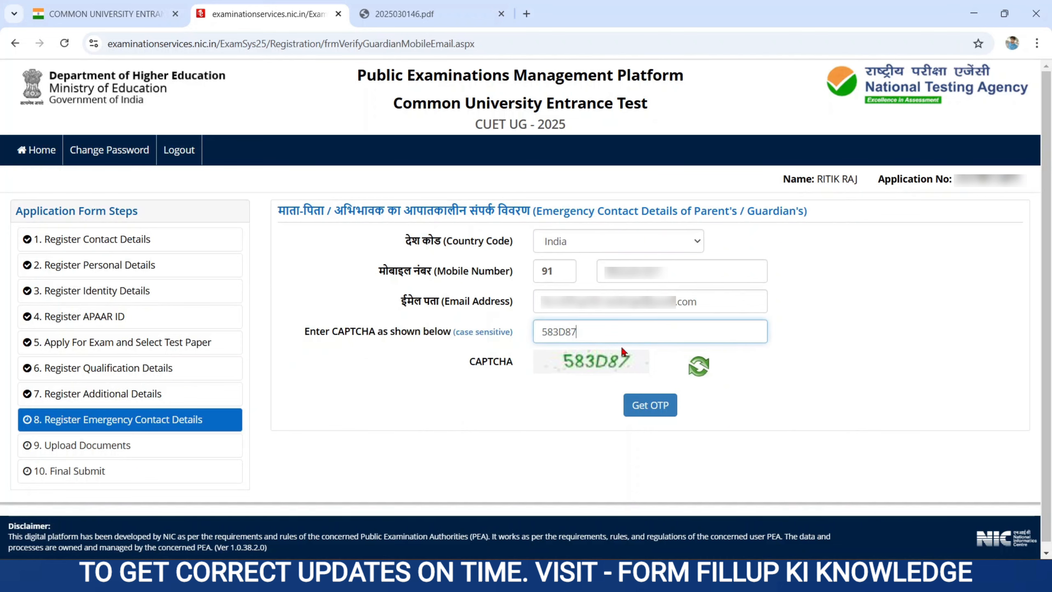
Request OTPs for the guardian's mobile and e-mail, then dismiss the OTP-sent message
click(658, 408)
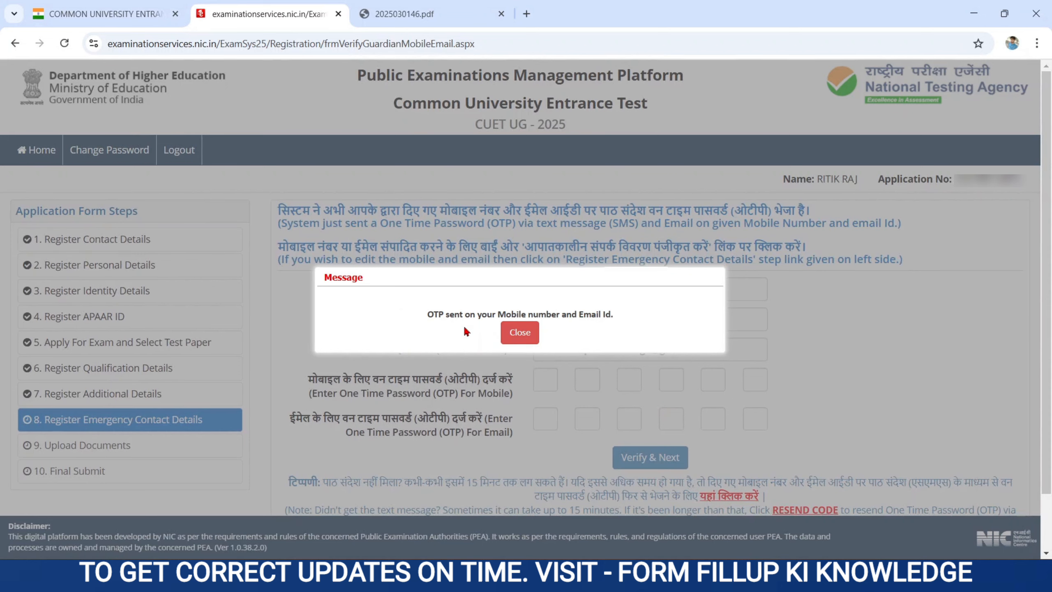
triple_click(421, 317)
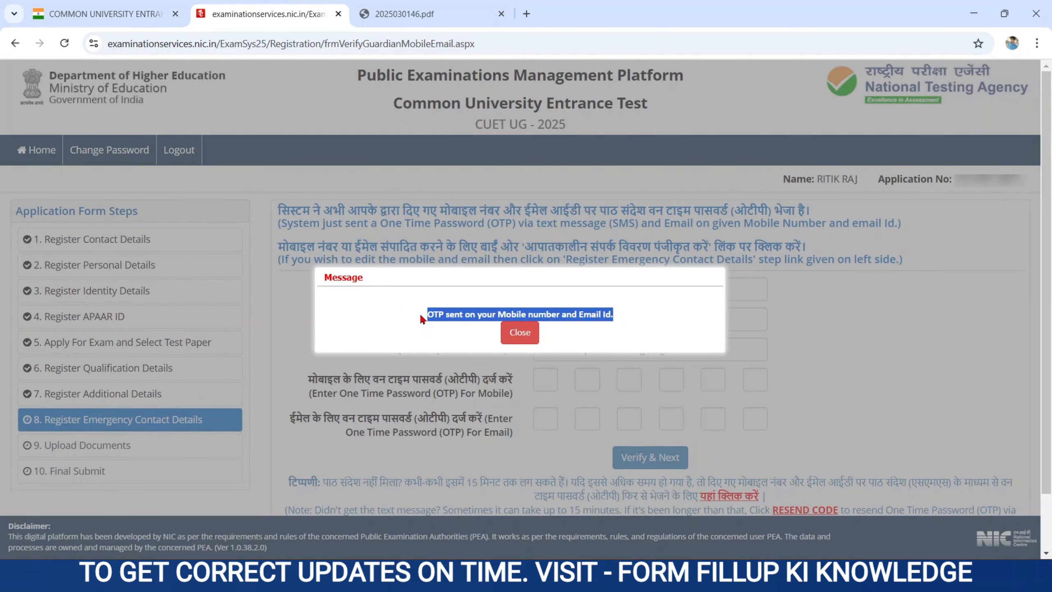
click(521, 333)
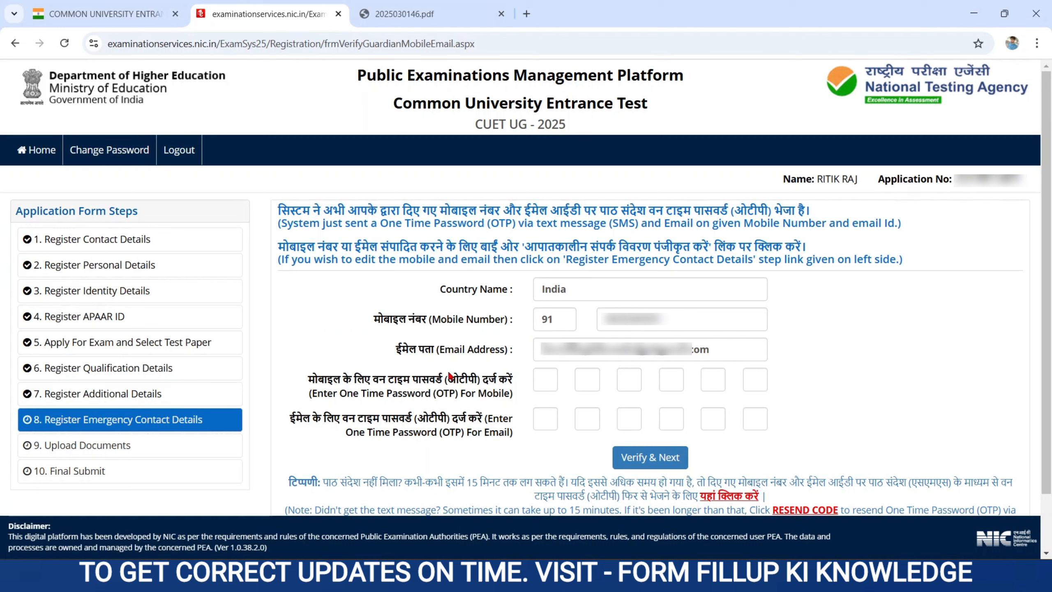
Enter the six-digit mobile and e-mail OTPs and verify them to reach Document Upload
drag(307, 378, 521, 398)
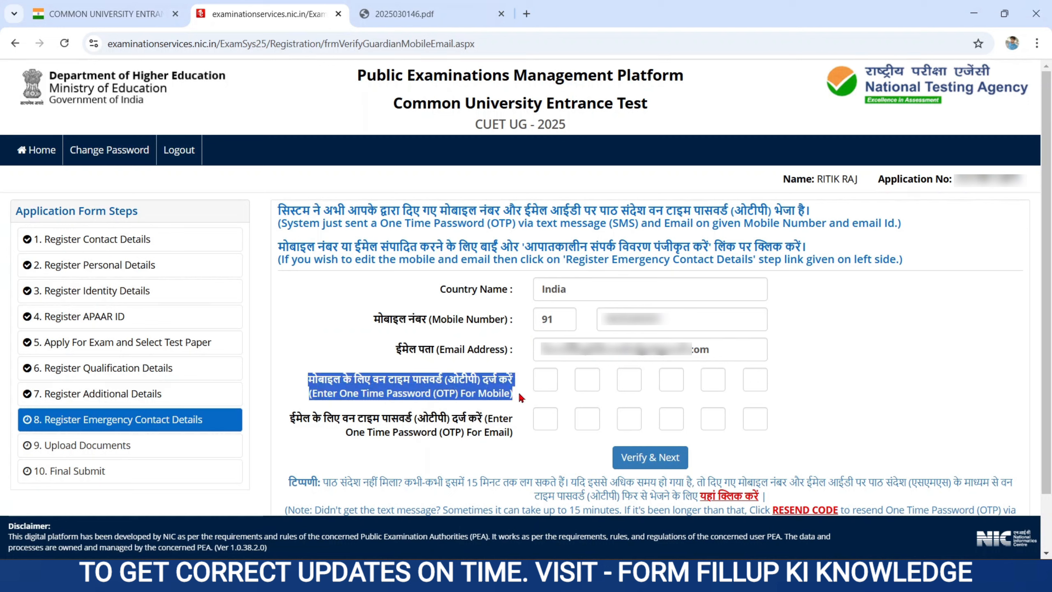
click(537, 380)
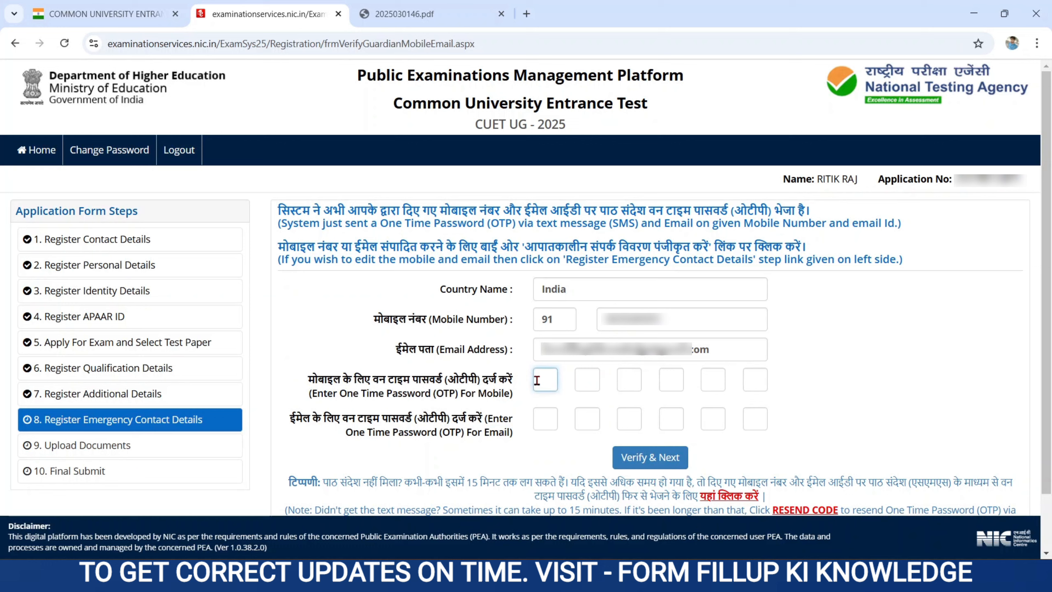
drag(284, 418, 506, 441)
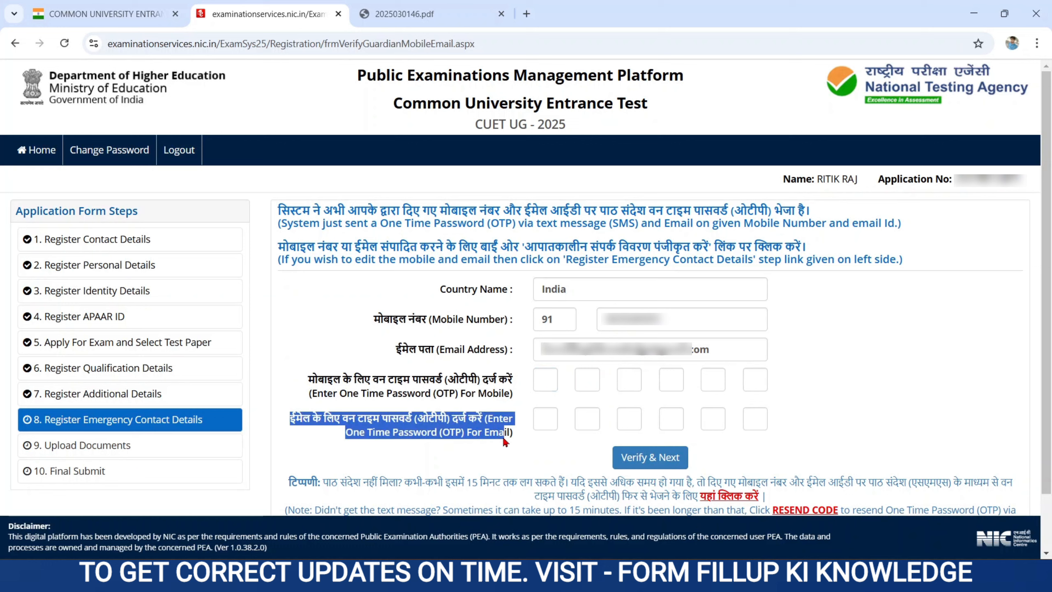
click(547, 424)
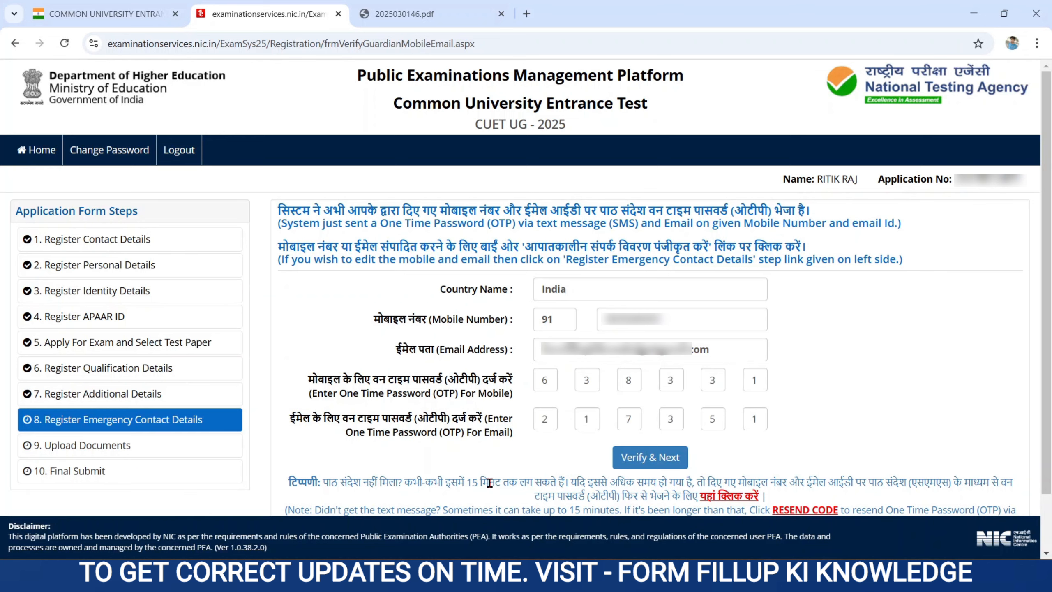
click(638, 461)
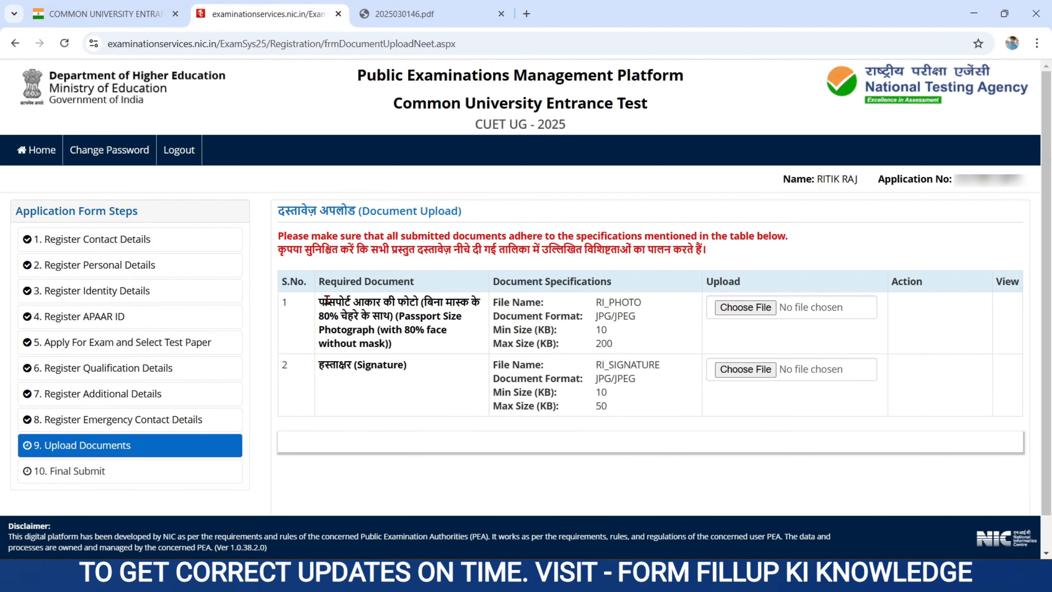
drag(319, 299, 408, 357)
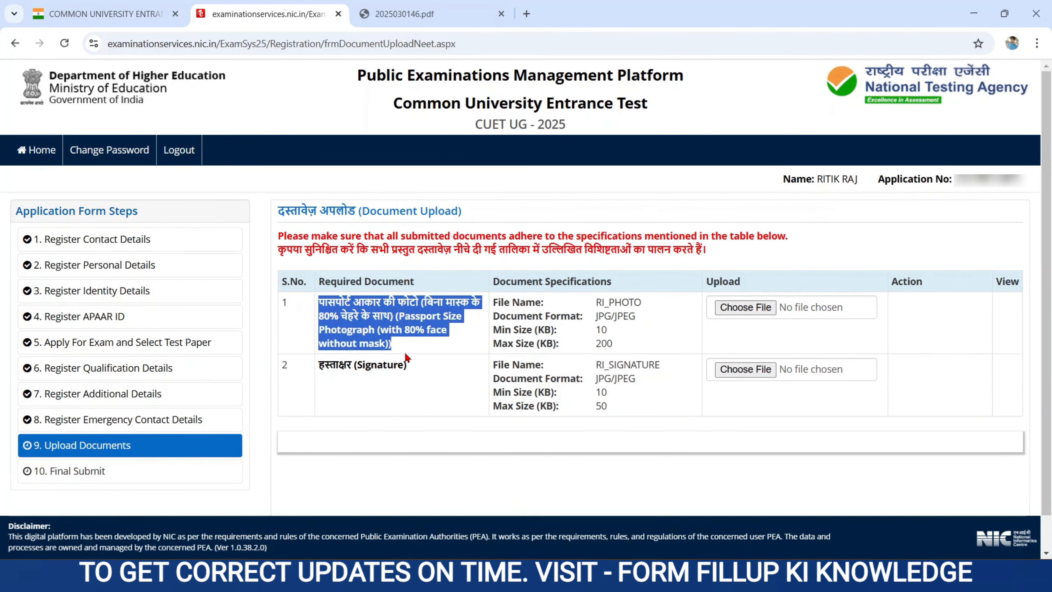
drag(319, 364, 401, 367)
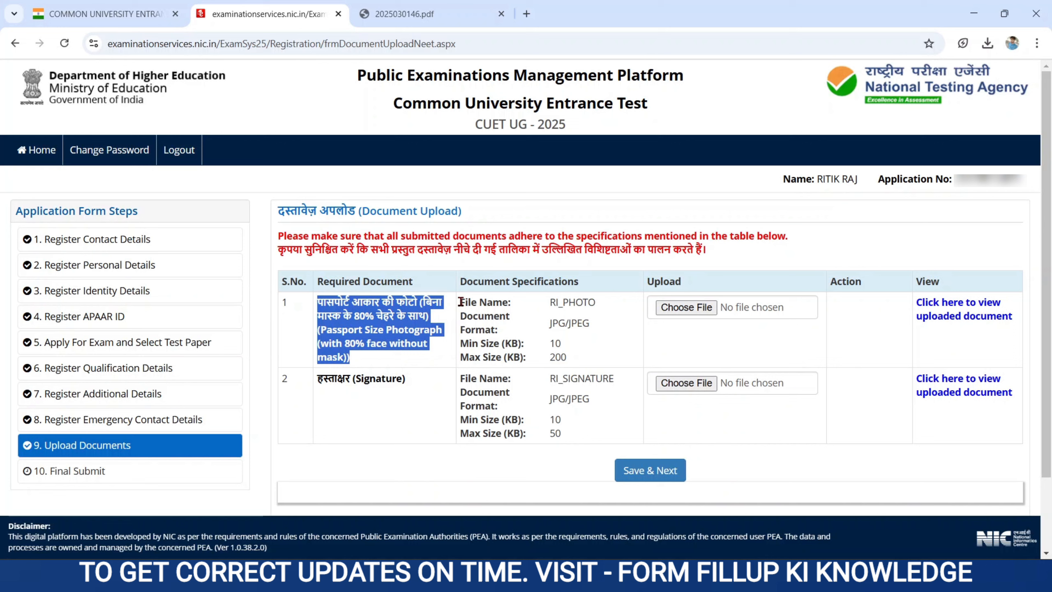
mouse_move(461, 302)
mouse_down()
mouse_move(539, 319)
mouse_move(531, 379)
mouse_up()
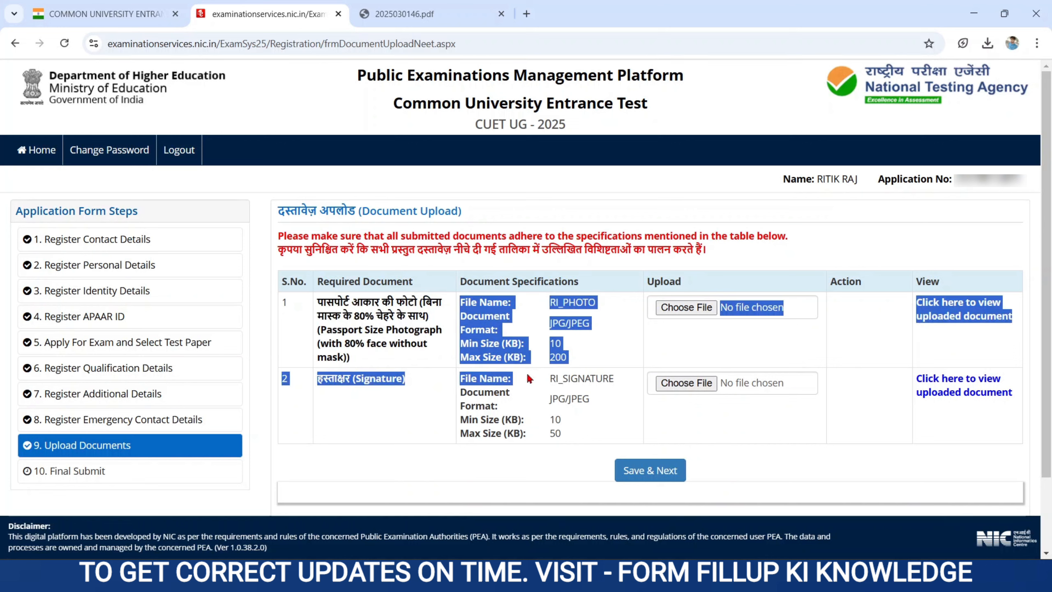
click(557, 319)
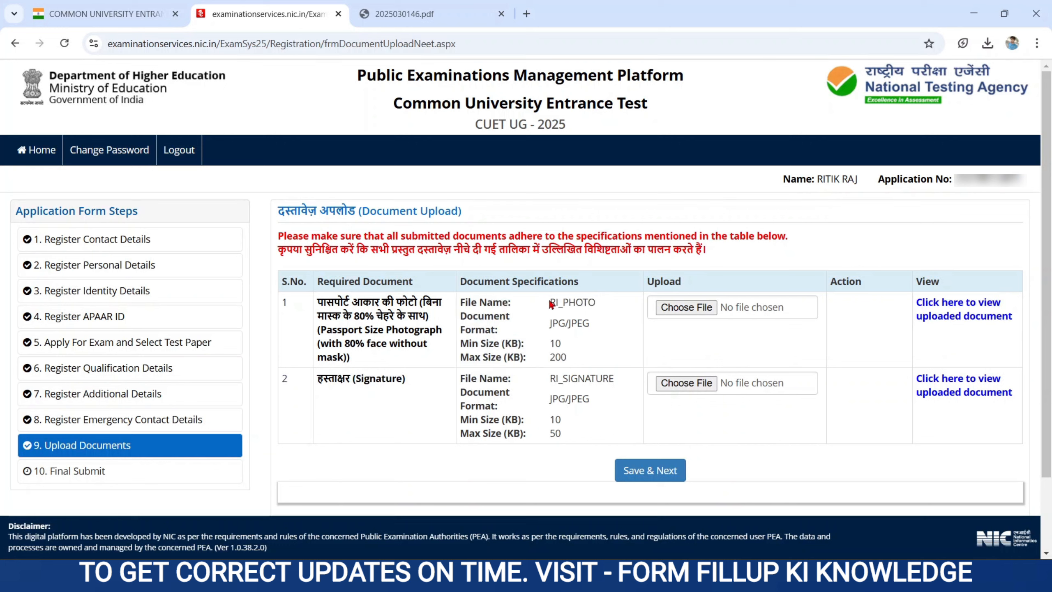
drag(550, 303, 596, 308)
drag(549, 323, 582, 355)
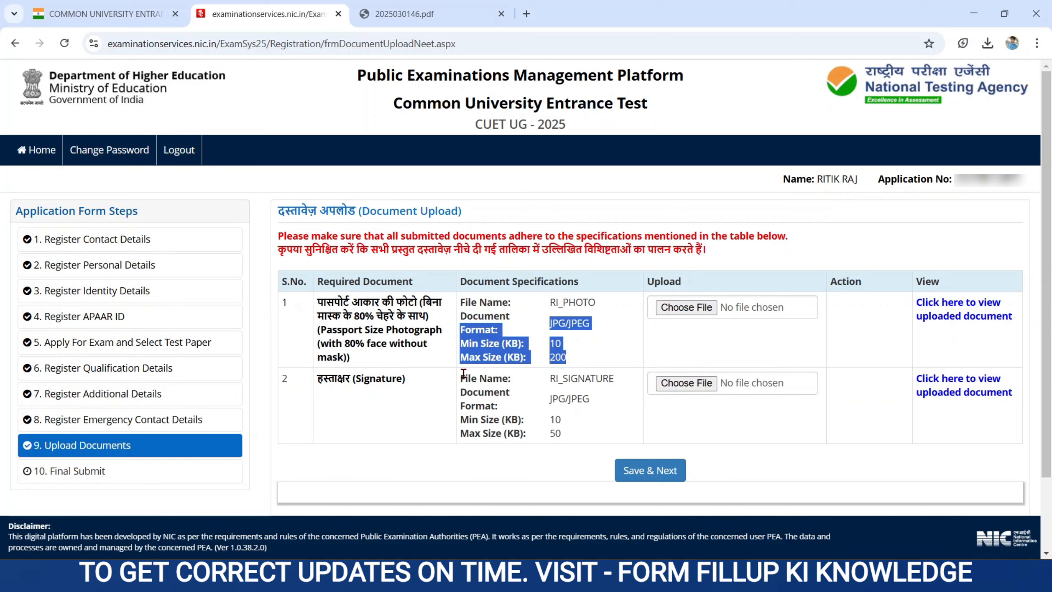
drag(460, 377, 571, 435)
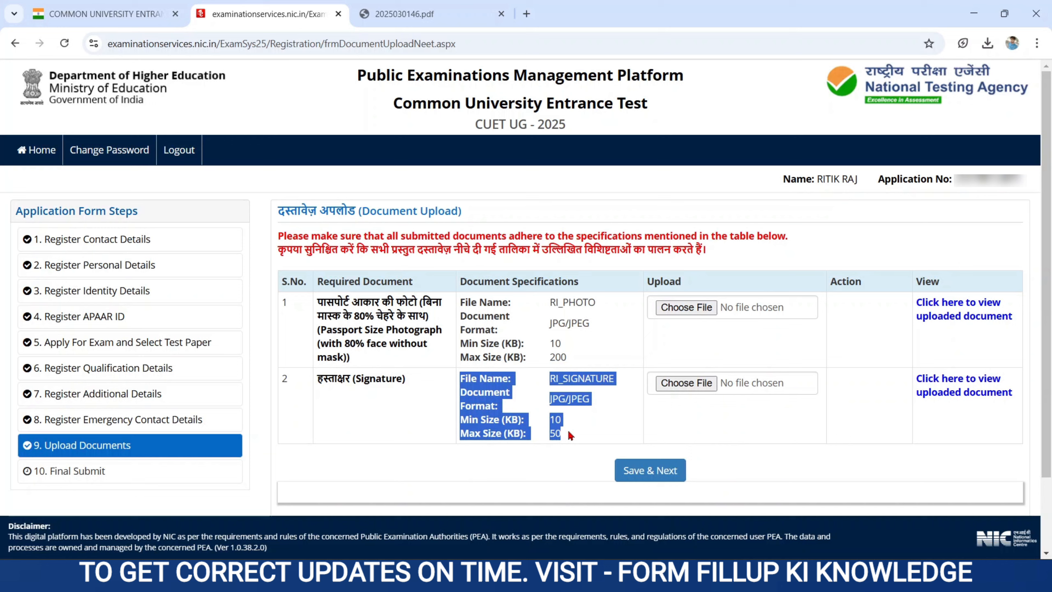
click(571, 435)
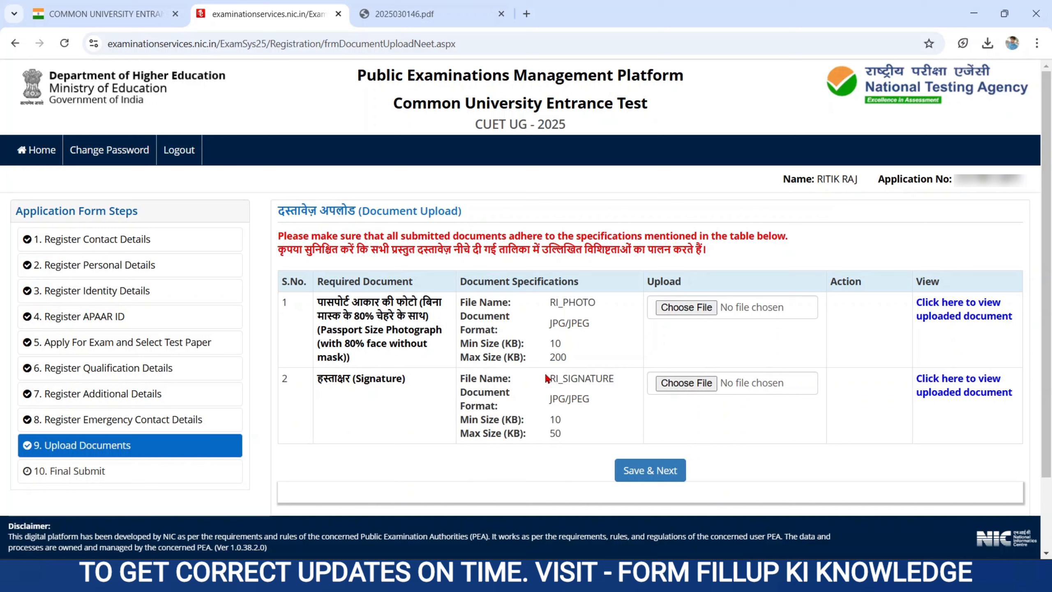
drag(545, 378, 629, 385)
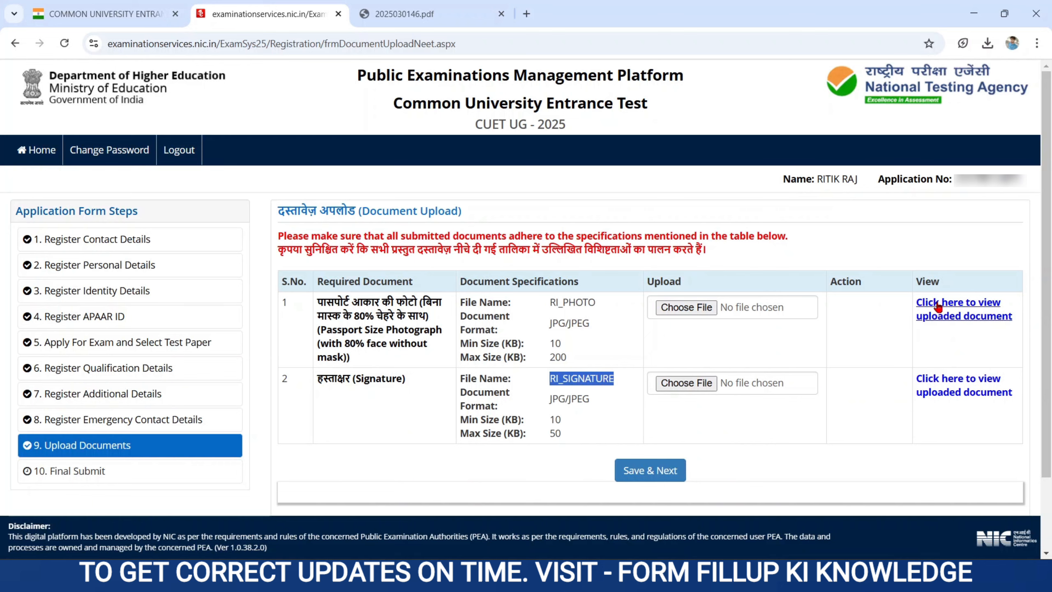
click(946, 316)
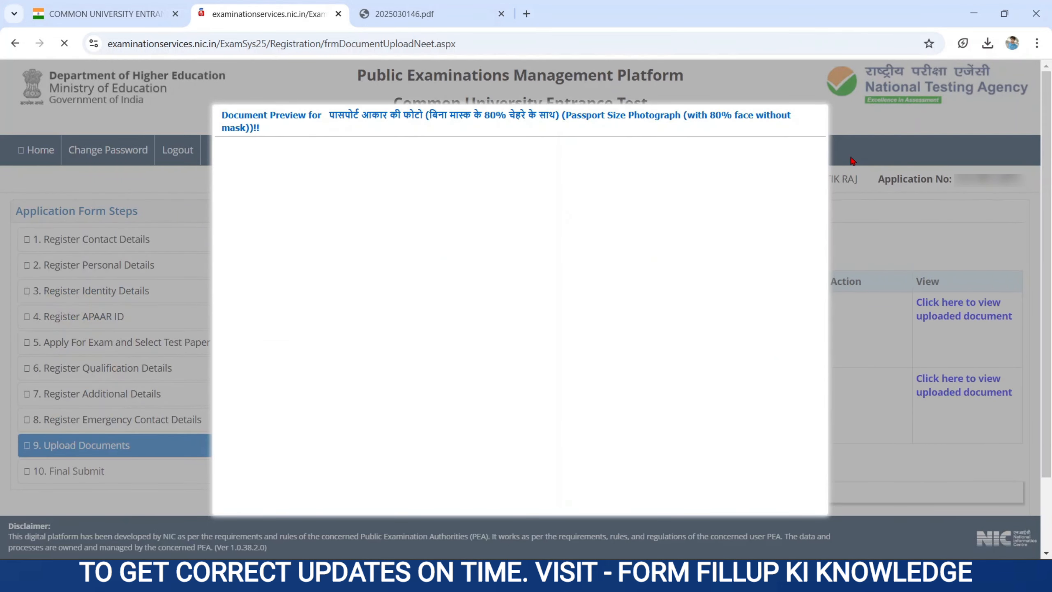
click(810, 118)
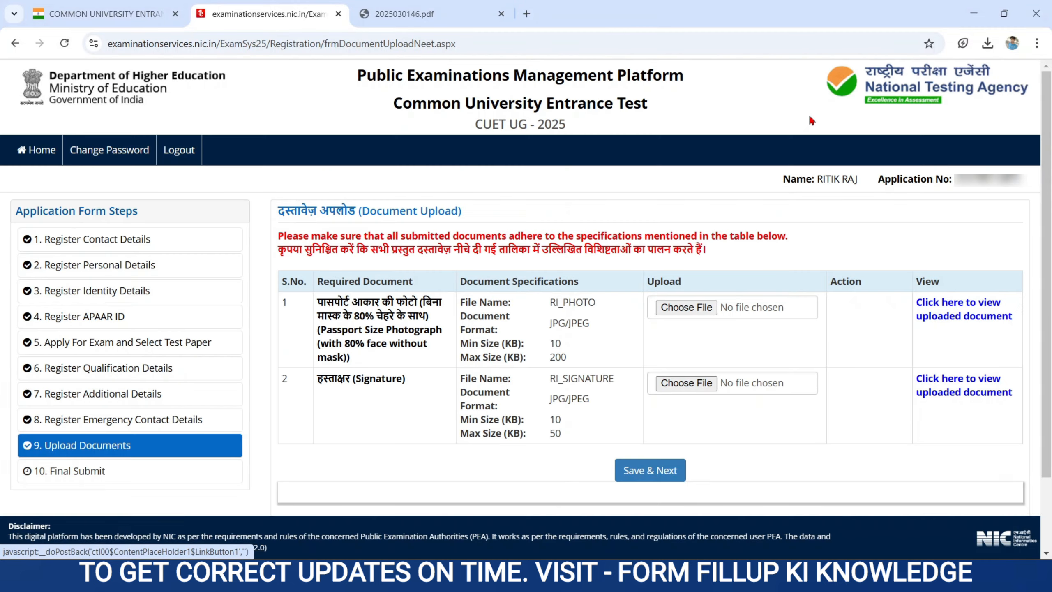
Save the documents, tick I Agree, and confirm Final Submission of Application with Yes
click(635, 477)
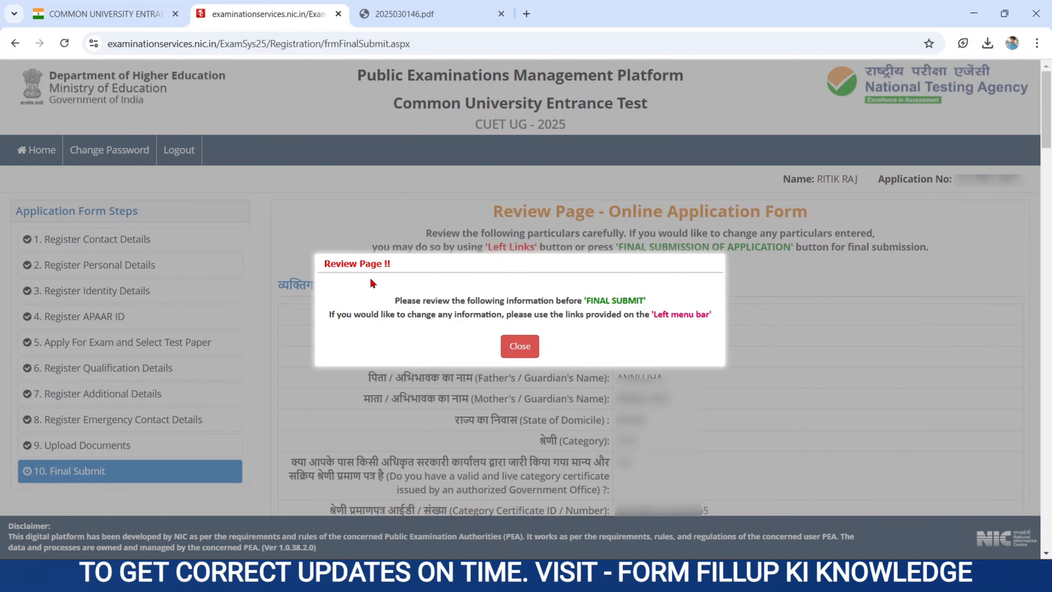
click(513, 349)
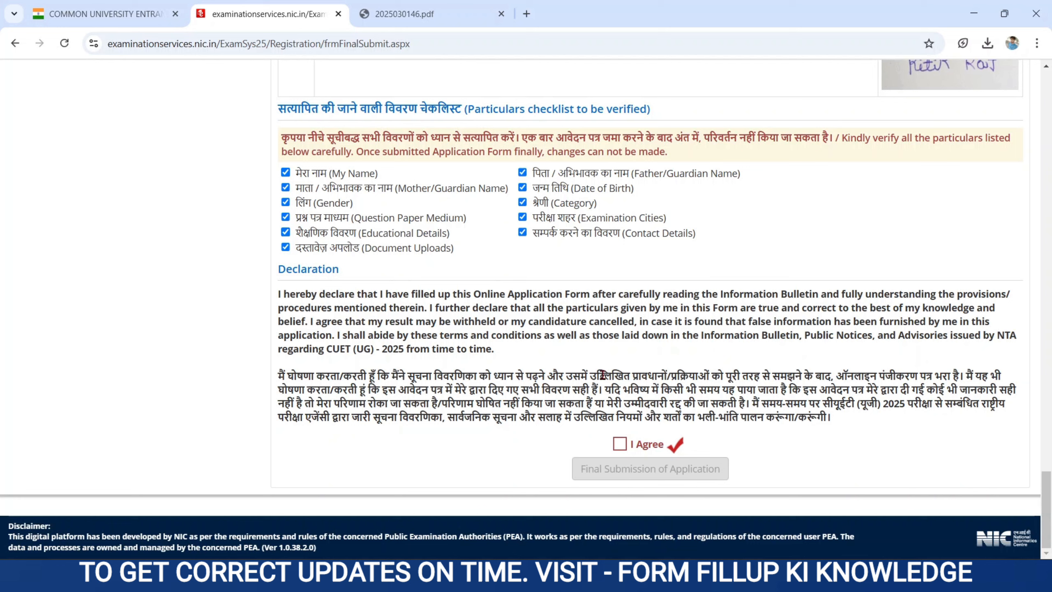
click(620, 446)
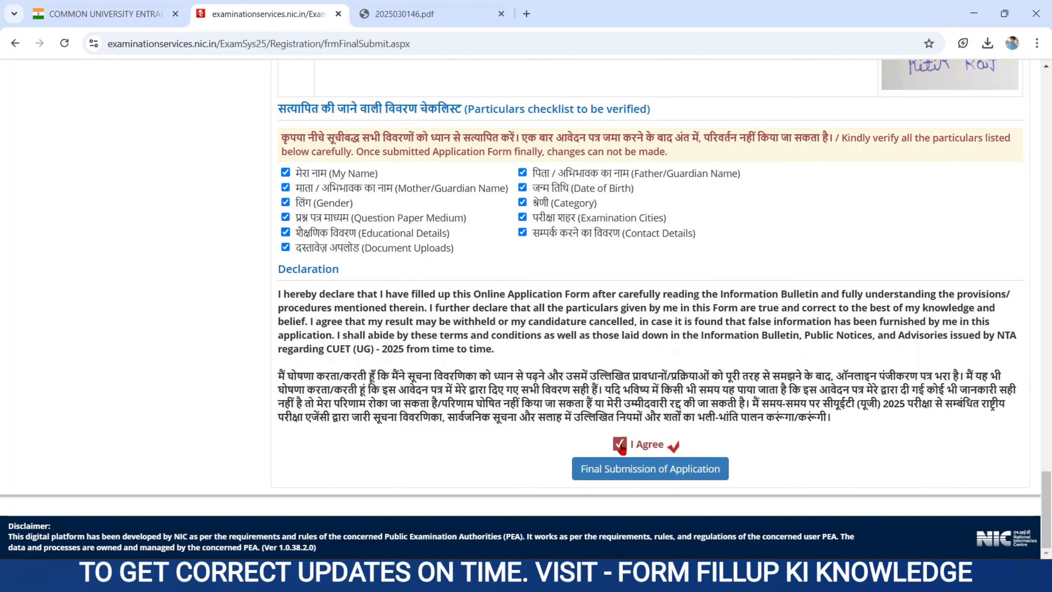
click(655, 479)
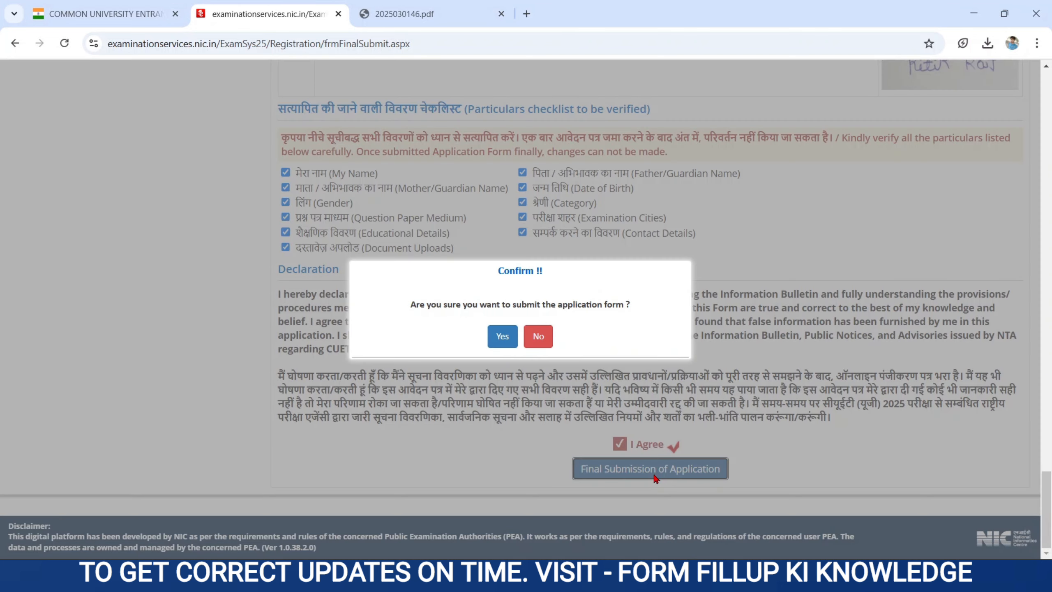
triple_click(412, 306)
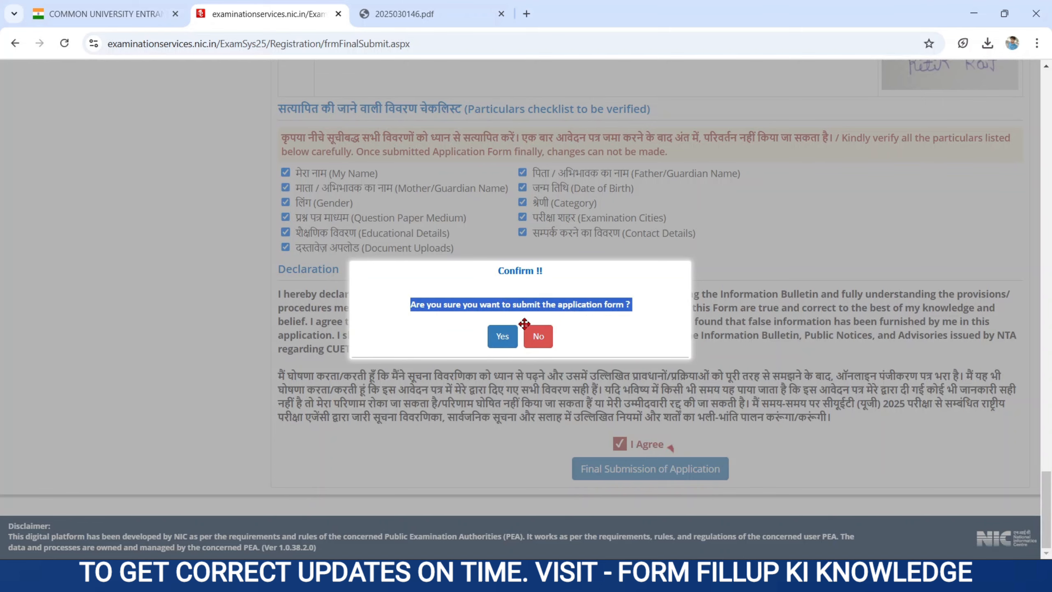
click(504, 344)
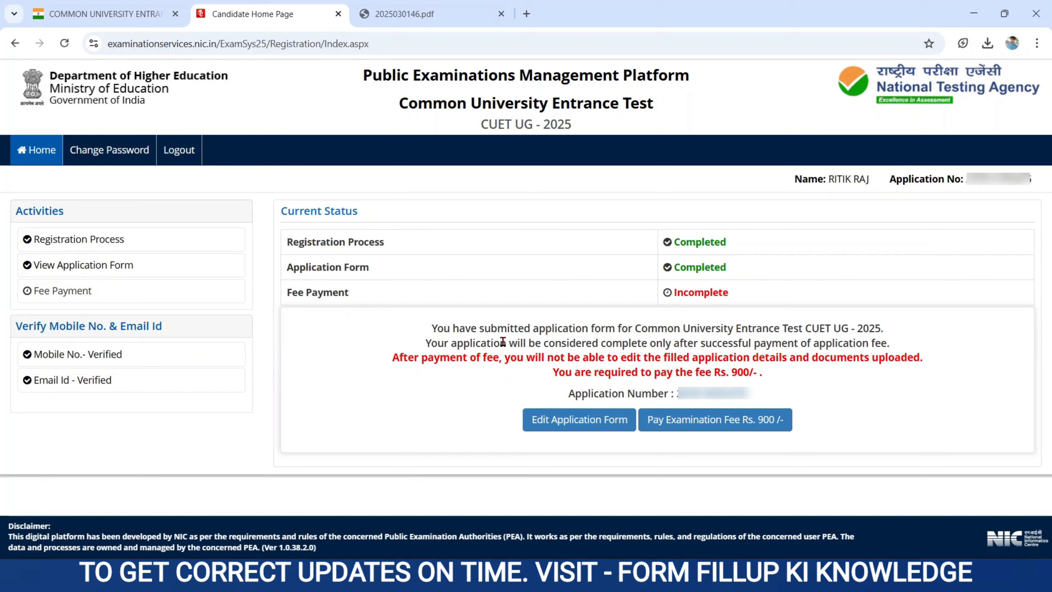
Pay the Rs. 900 examination fee with Online Payment as the mode and proceed
drag(391, 357, 742, 374)
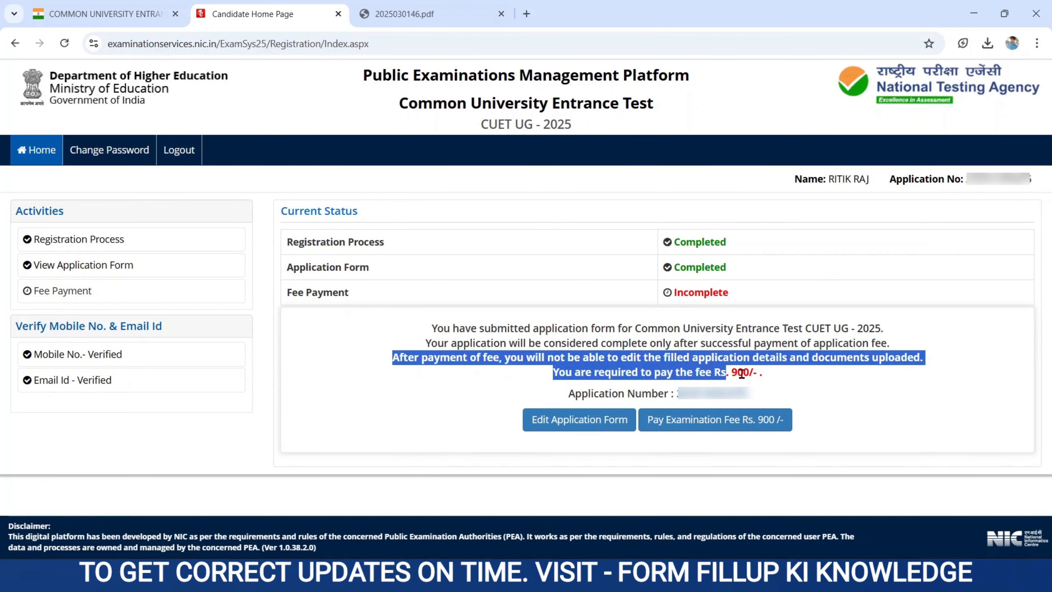
click(690, 428)
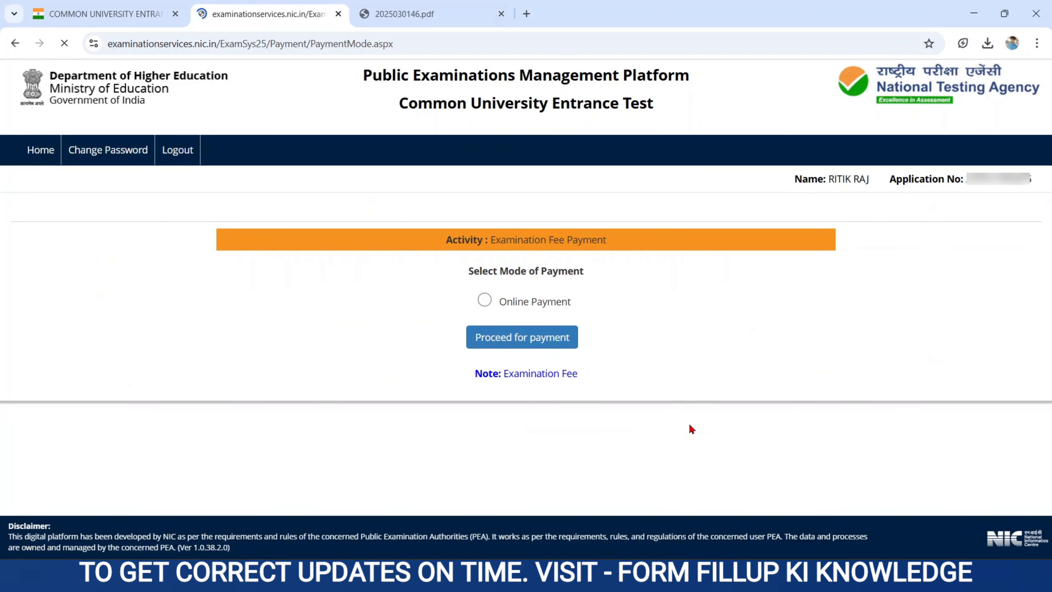
click(483, 303)
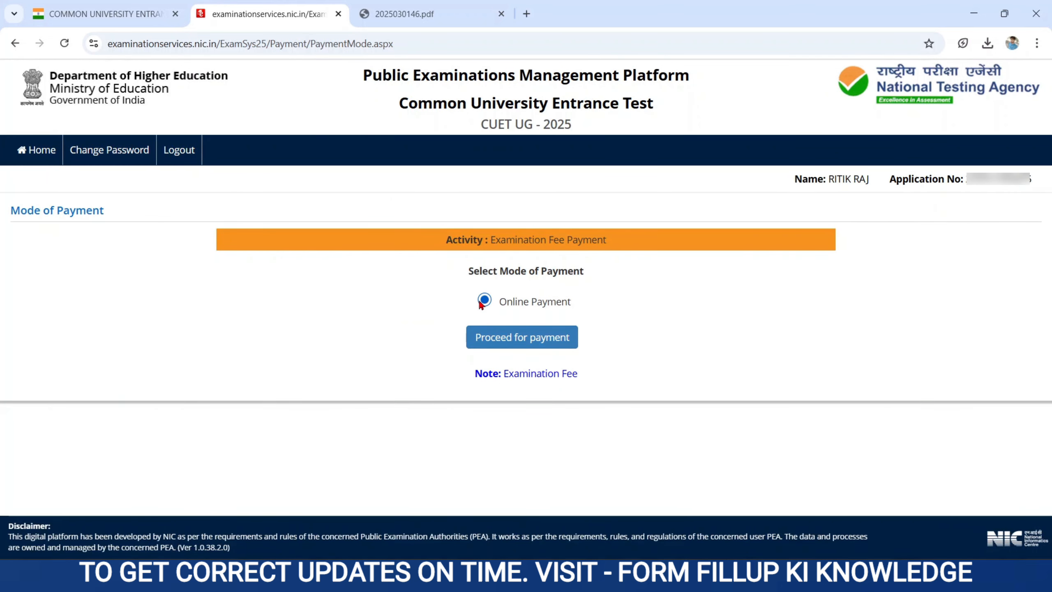
click(487, 342)
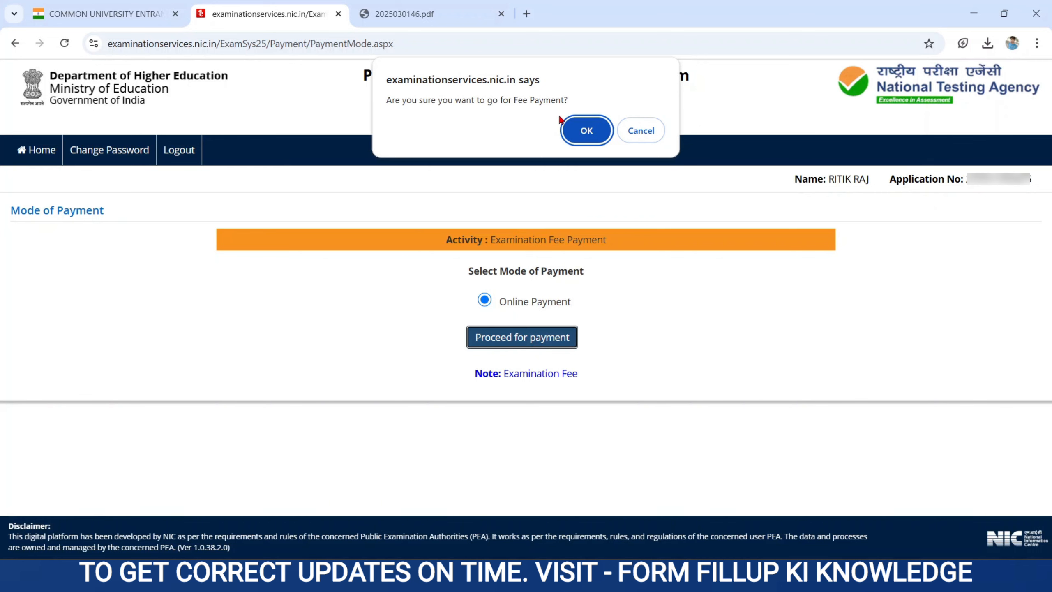
Confirm the fee payment prompt and choose SBI MOPS as the payment provider
click(583, 128)
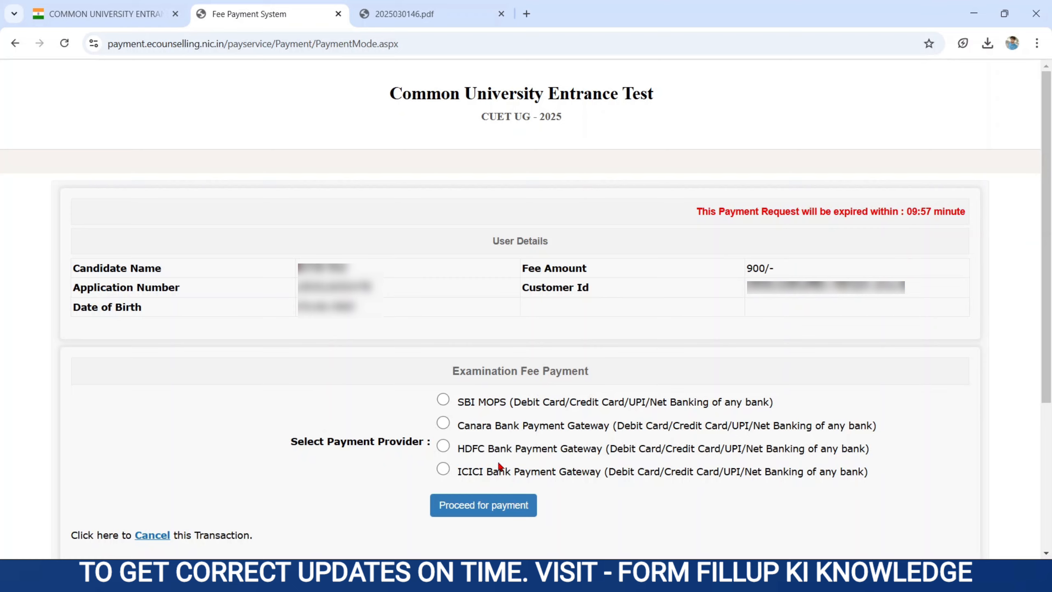
click(443, 399)
Proceed through SBI MOPS and pay the Rs. 900 fee by UPI QR code
click(463, 513)
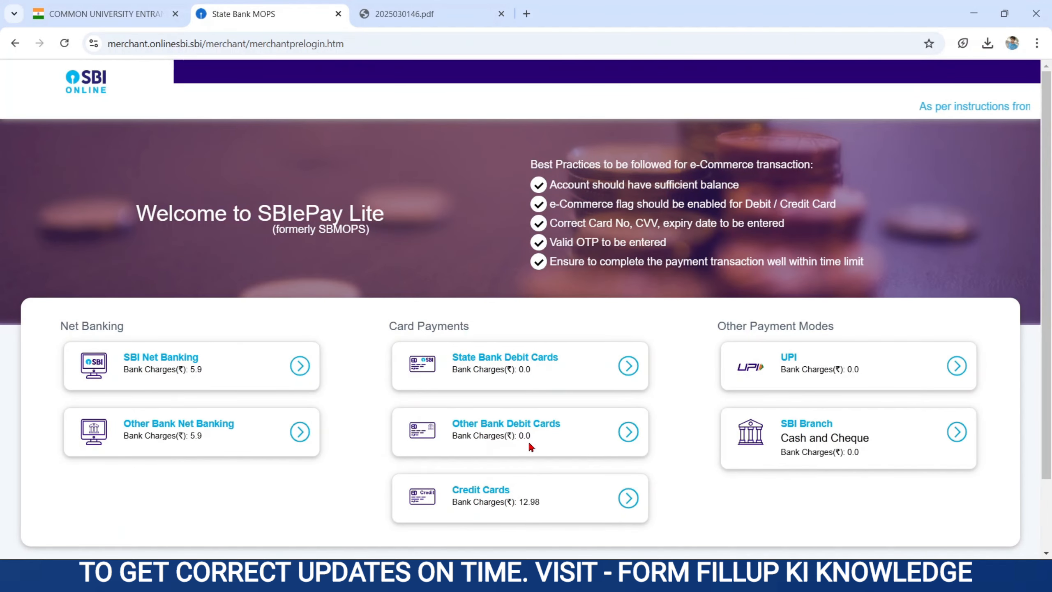
click(785, 359)
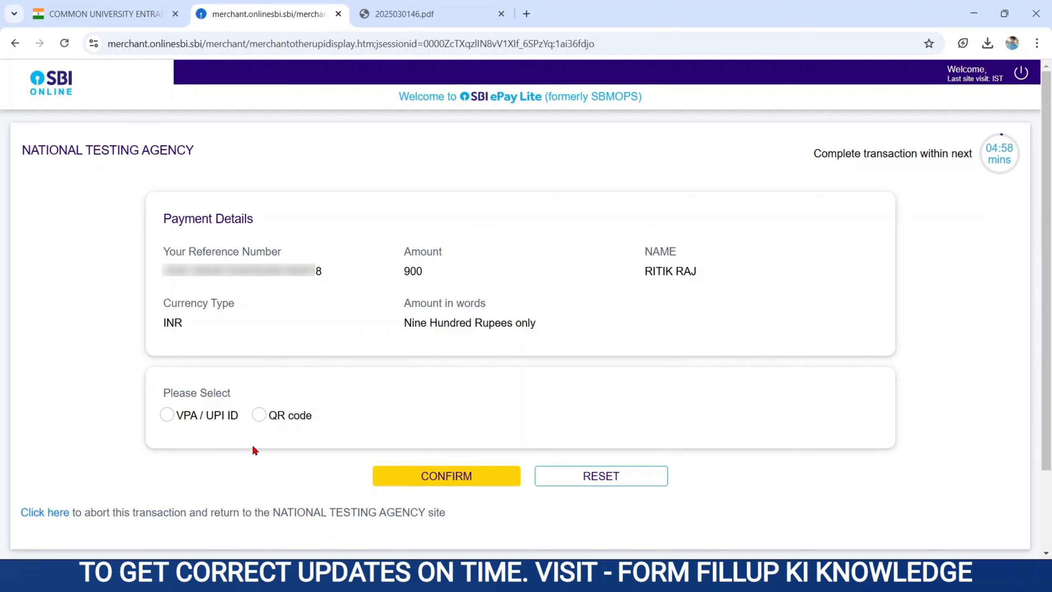
click(262, 416)
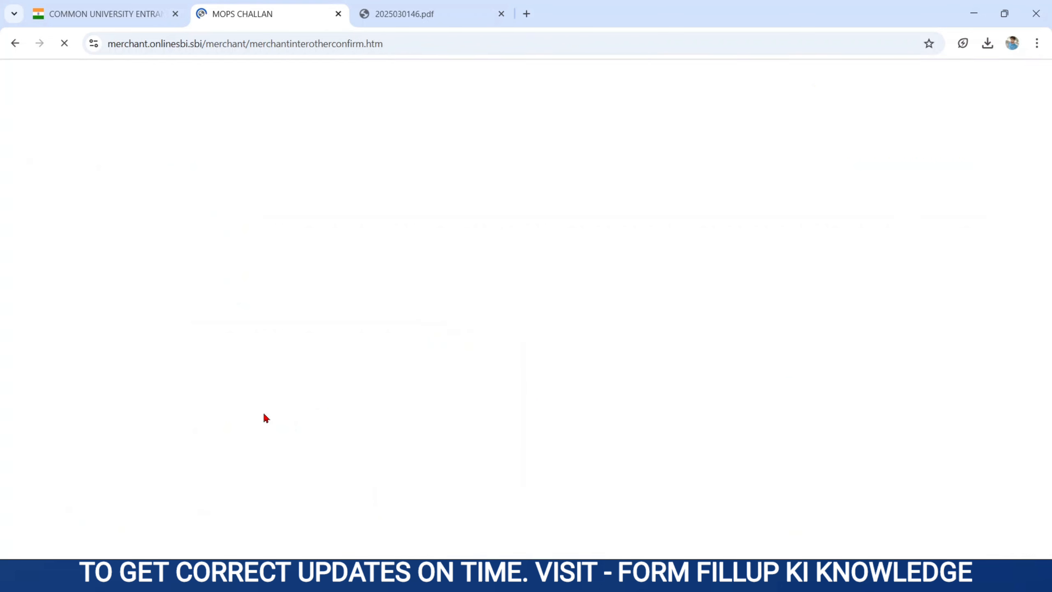